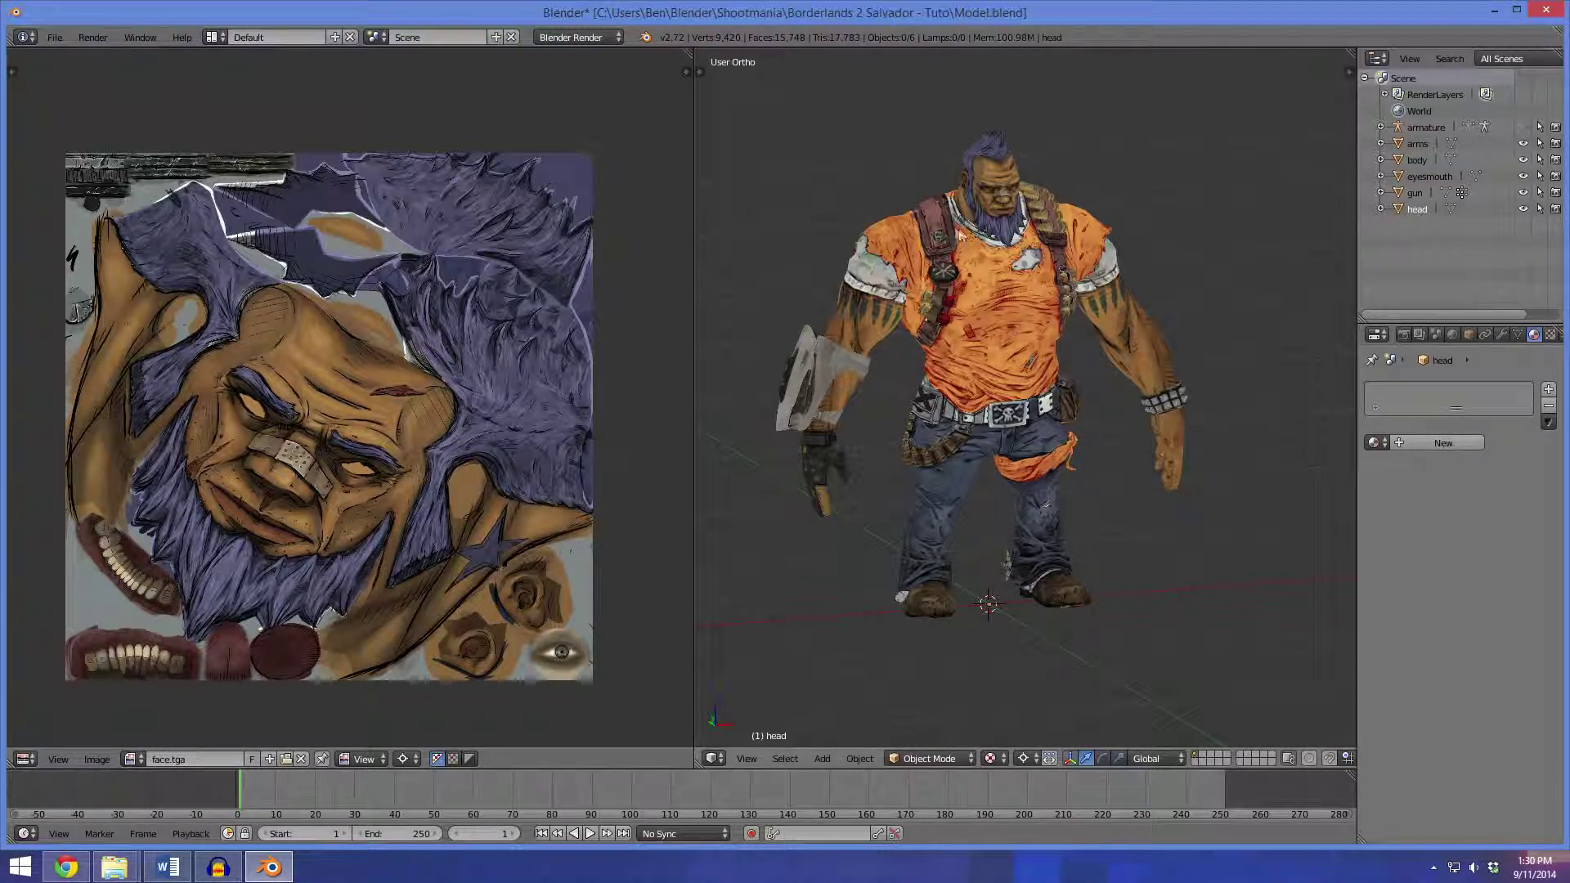
Save the Blender model file over its existing version
{"action": "key", "text": "ctrl+s"}
{"action": "left_click", "coordinate": [944, 360]}
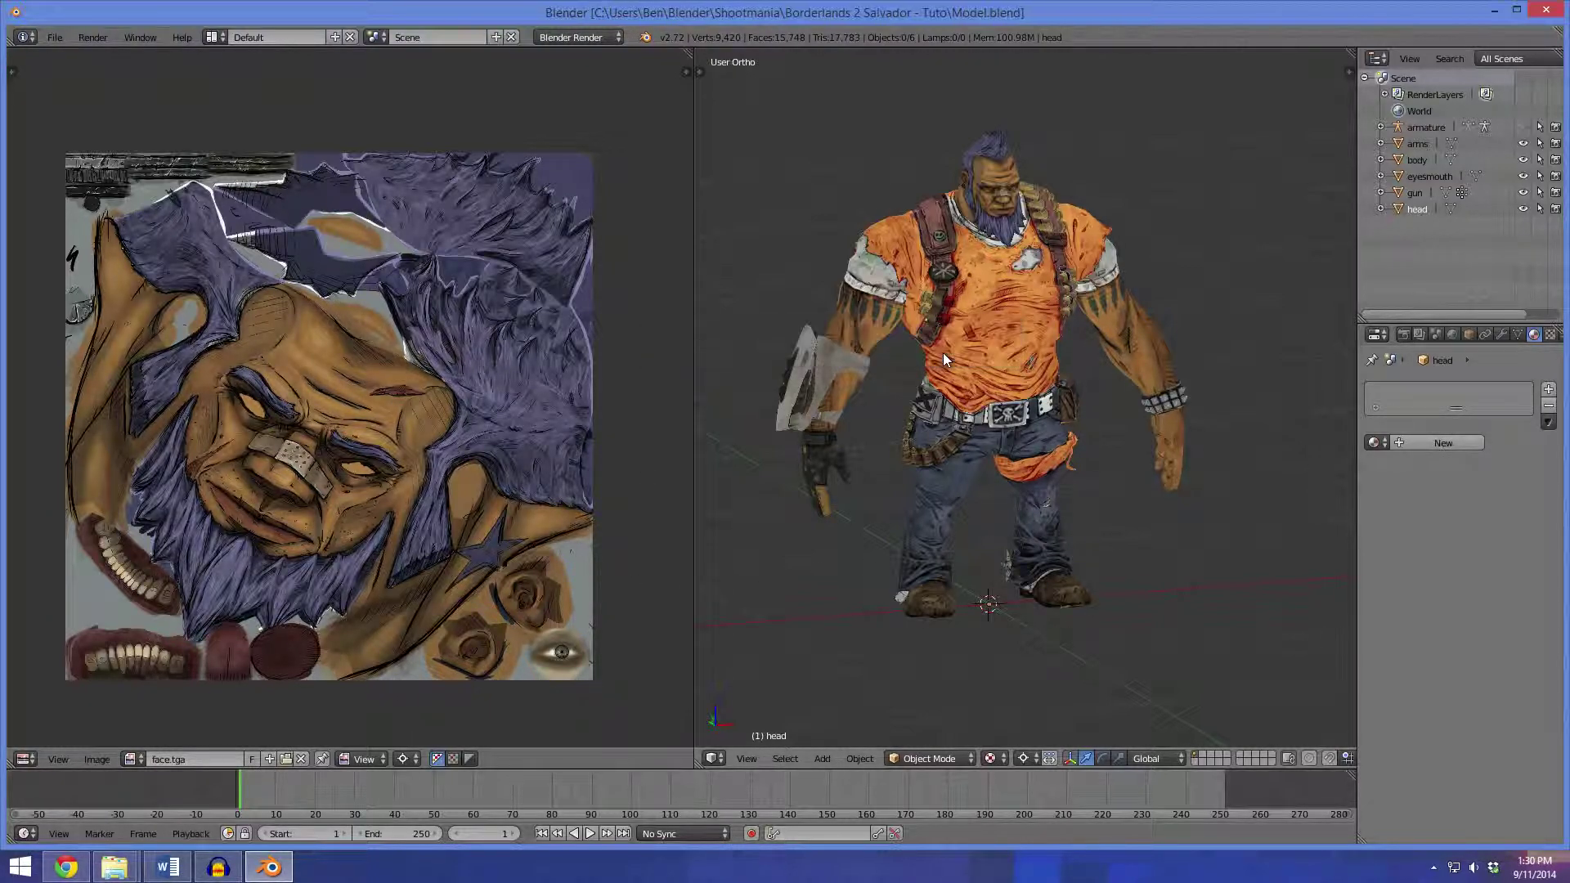
{"action": "mouse_move", "coordinate": [114, 865]}
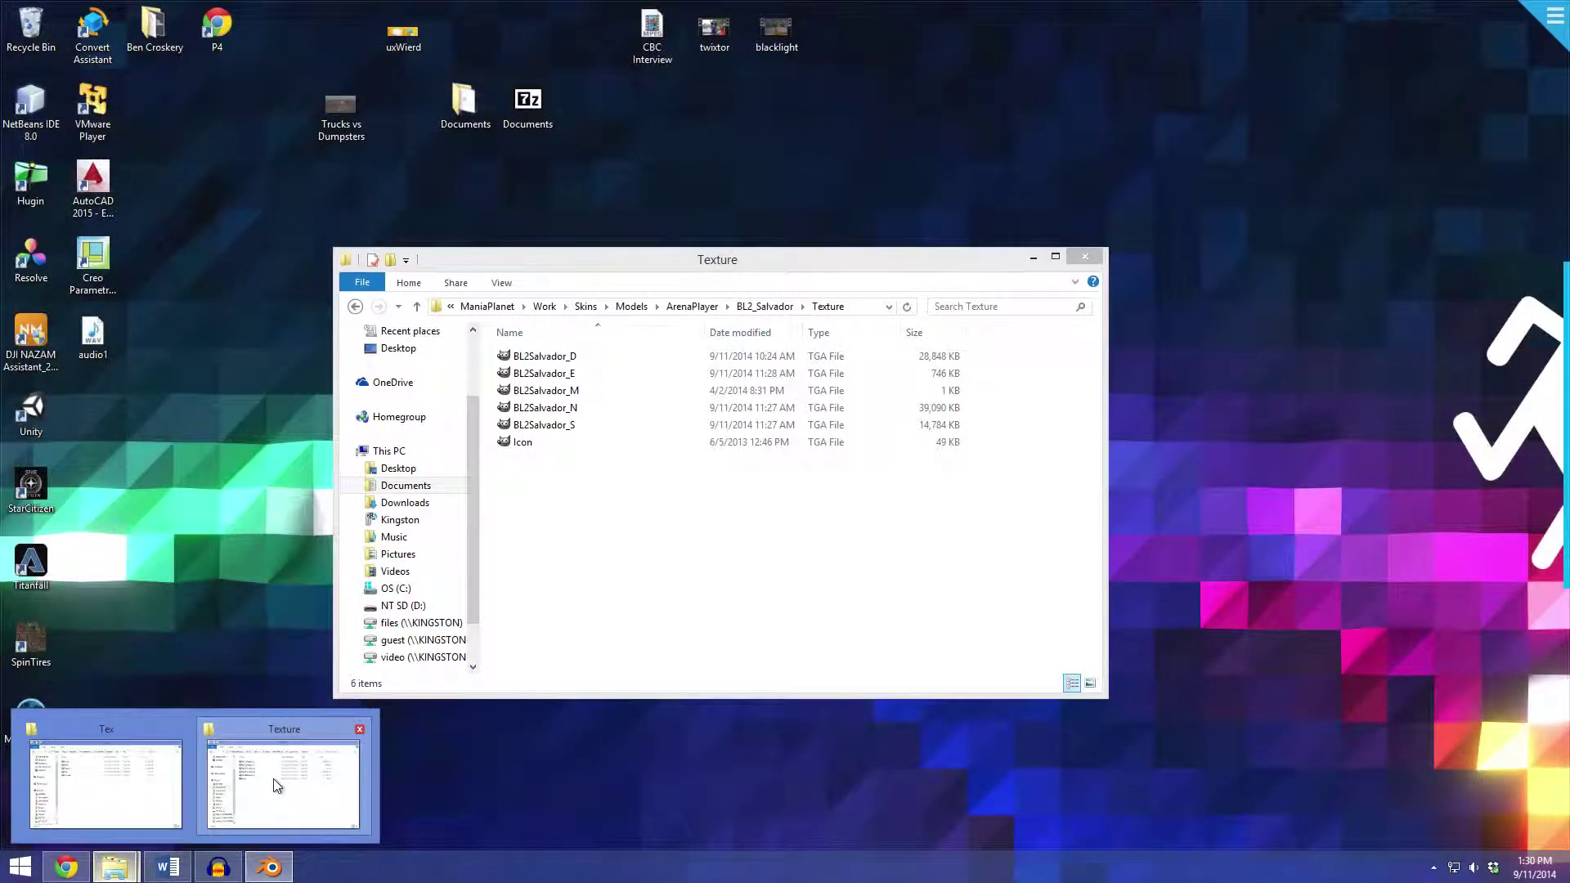
{"action": "left_click", "coordinate": [276, 785]}
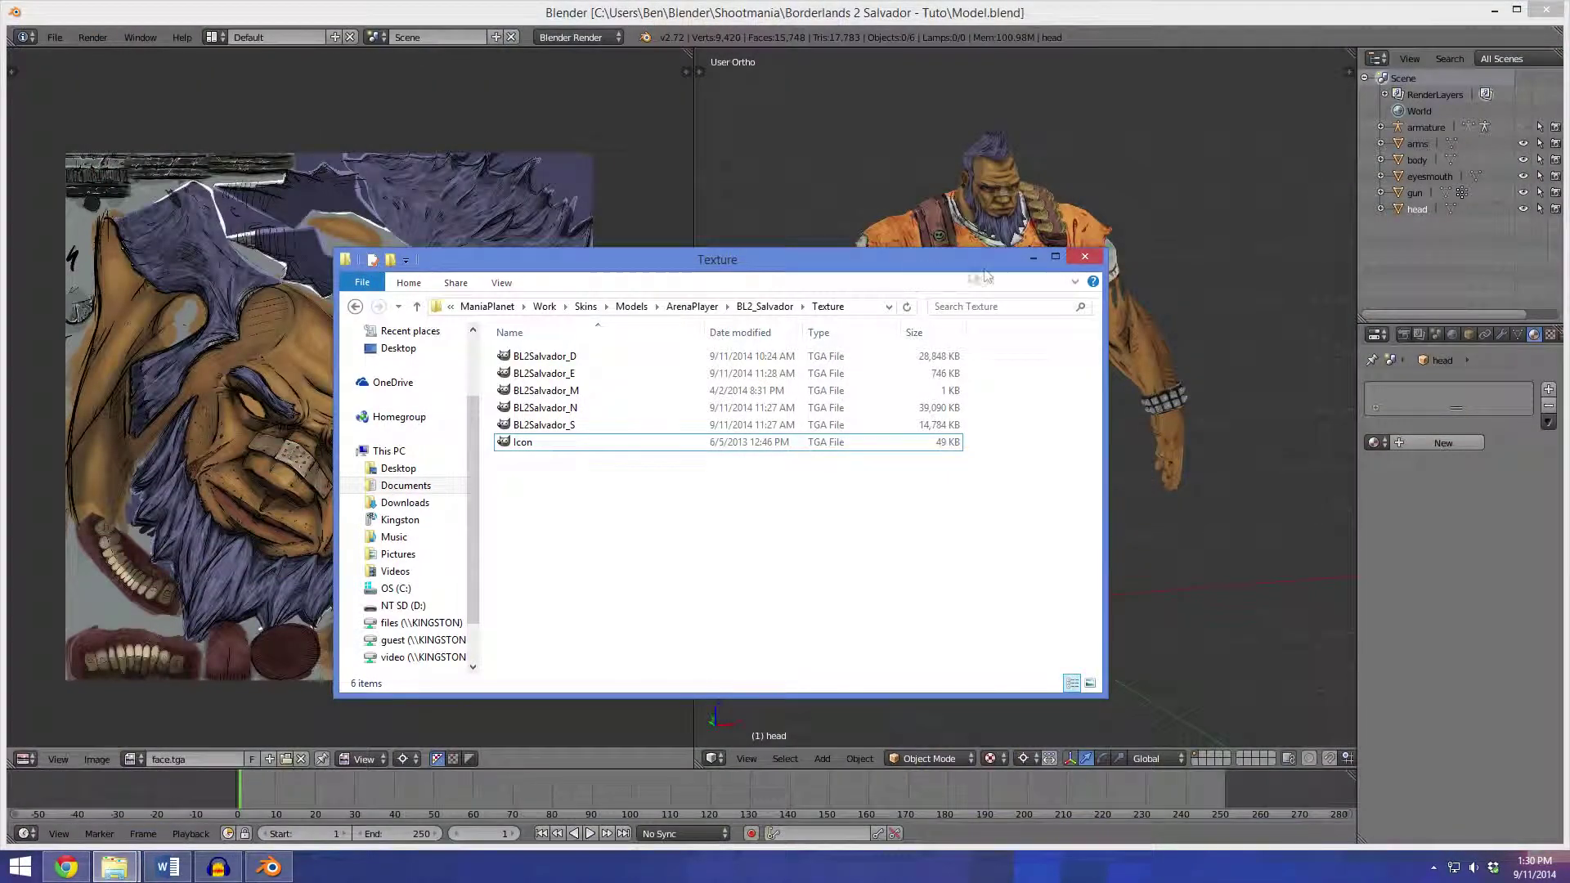
{"action": "left_click", "coordinate": [1033, 257]}
Open the face texture from the Borderlands 2 Salvador - Tuto Tex folder in GIMP
{"action": "mouse_move", "coordinate": [114, 865]}
{"action": "left_click", "coordinate": [276, 785]}
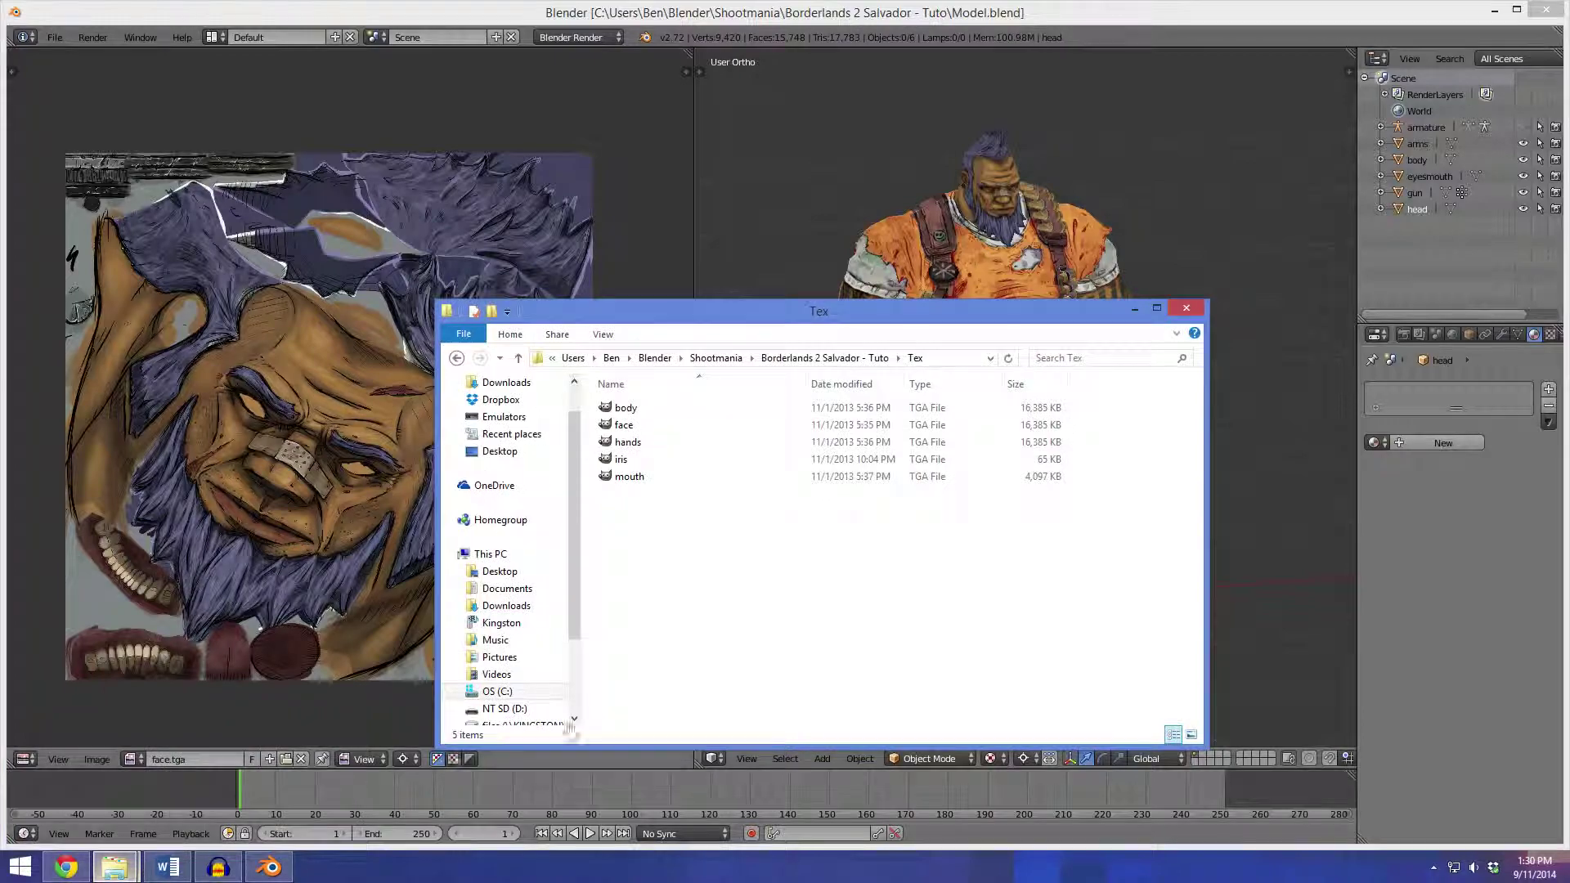
{"action": "left_click_drag", "start_coordinate": [720, 311], "coordinate": [583, 296]}
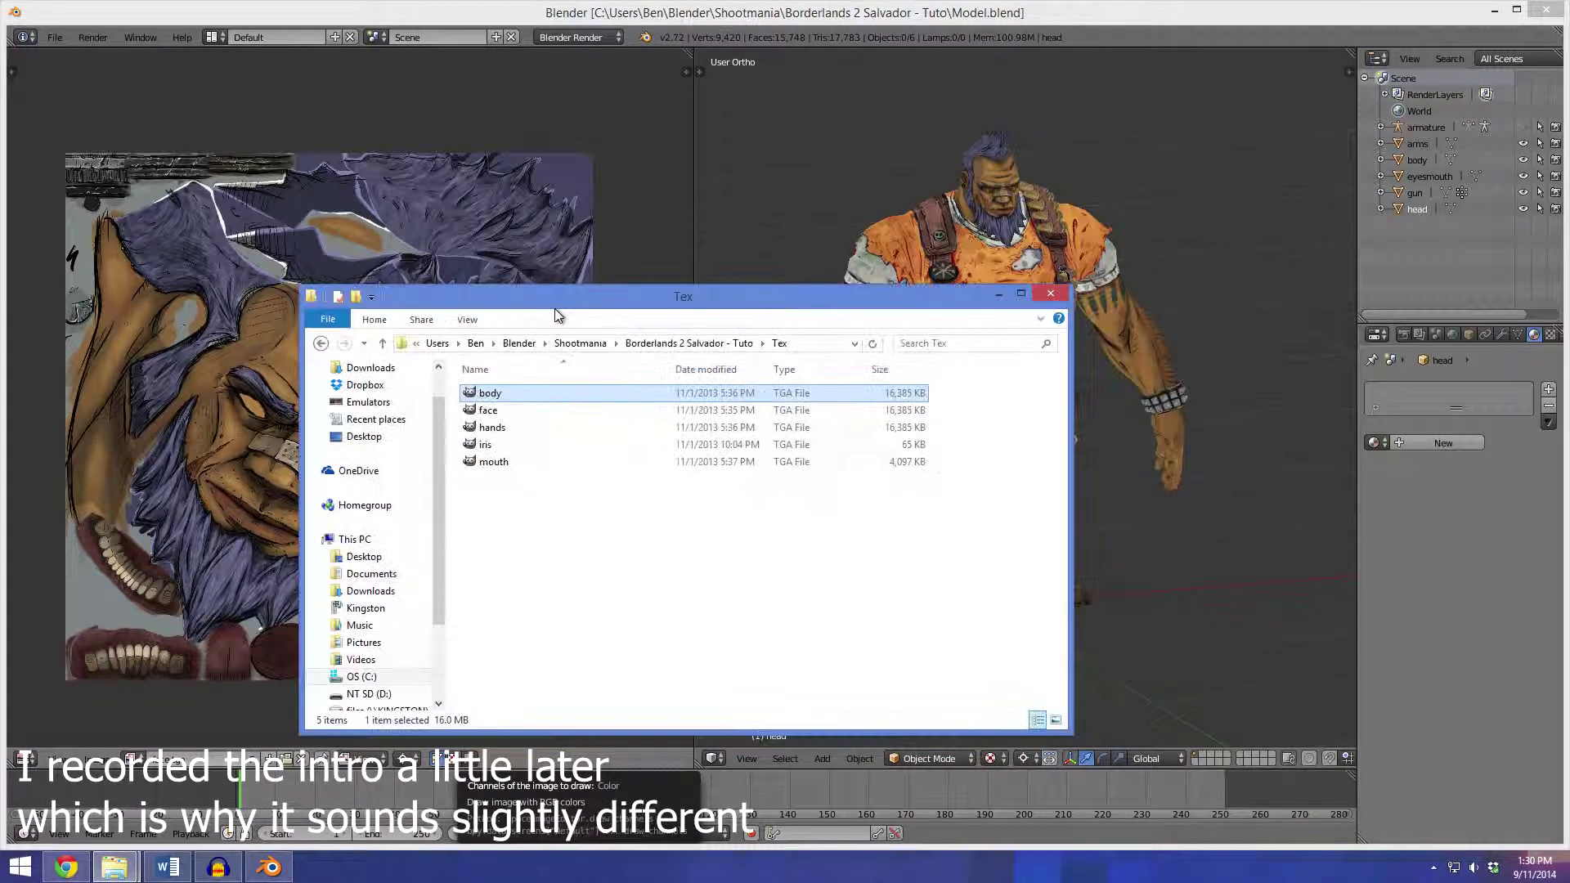
{"action": "right_click", "coordinate": [512, 413]}
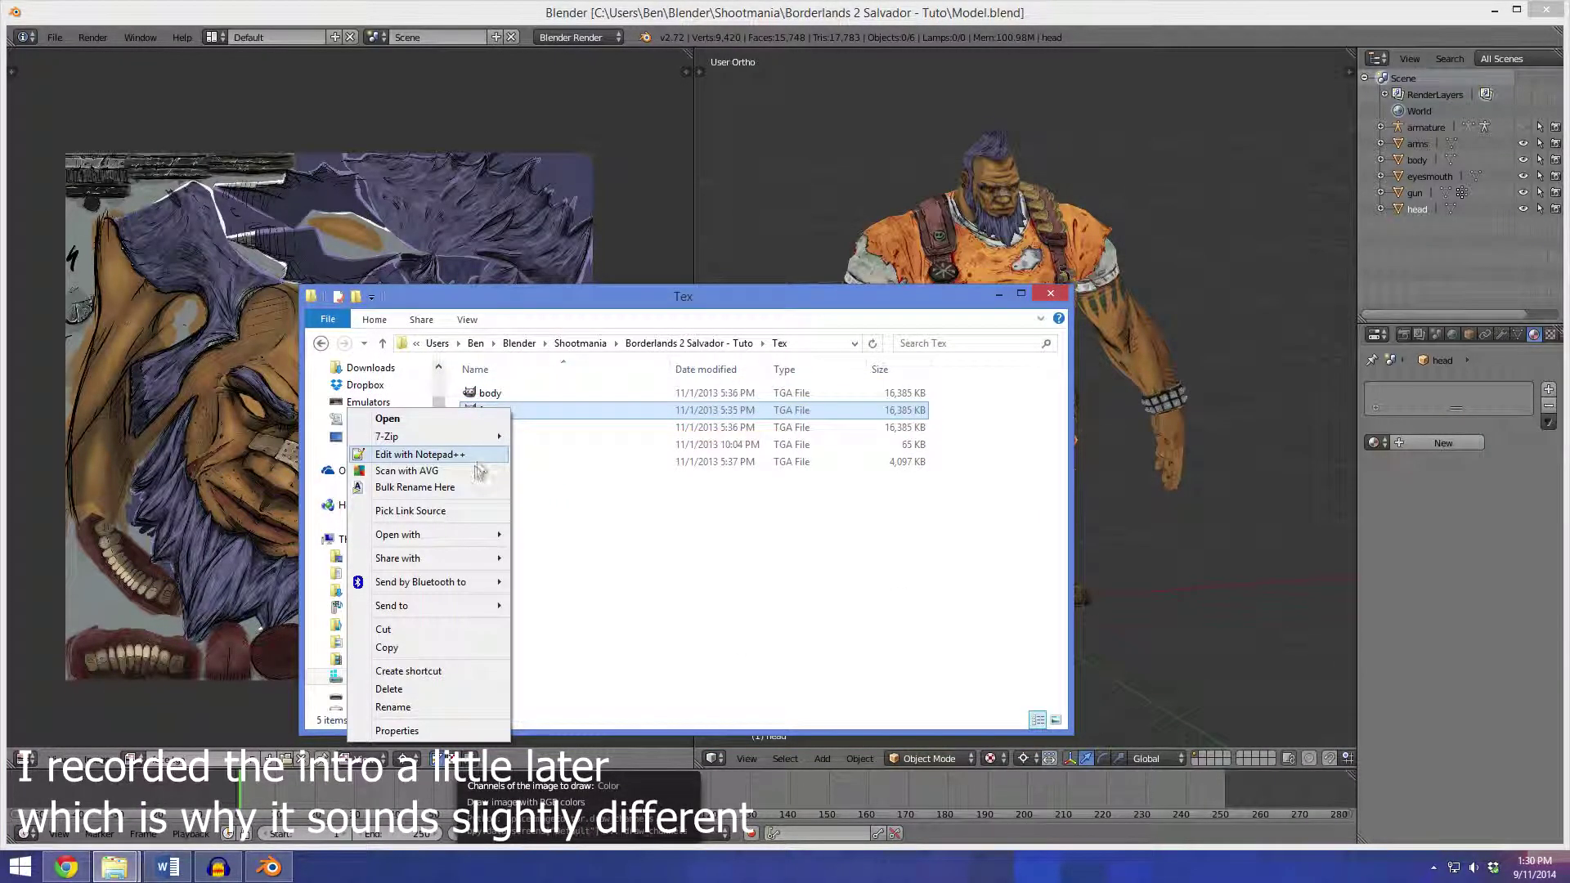
{"action": "left_click", "coordinate": [388, 418]}
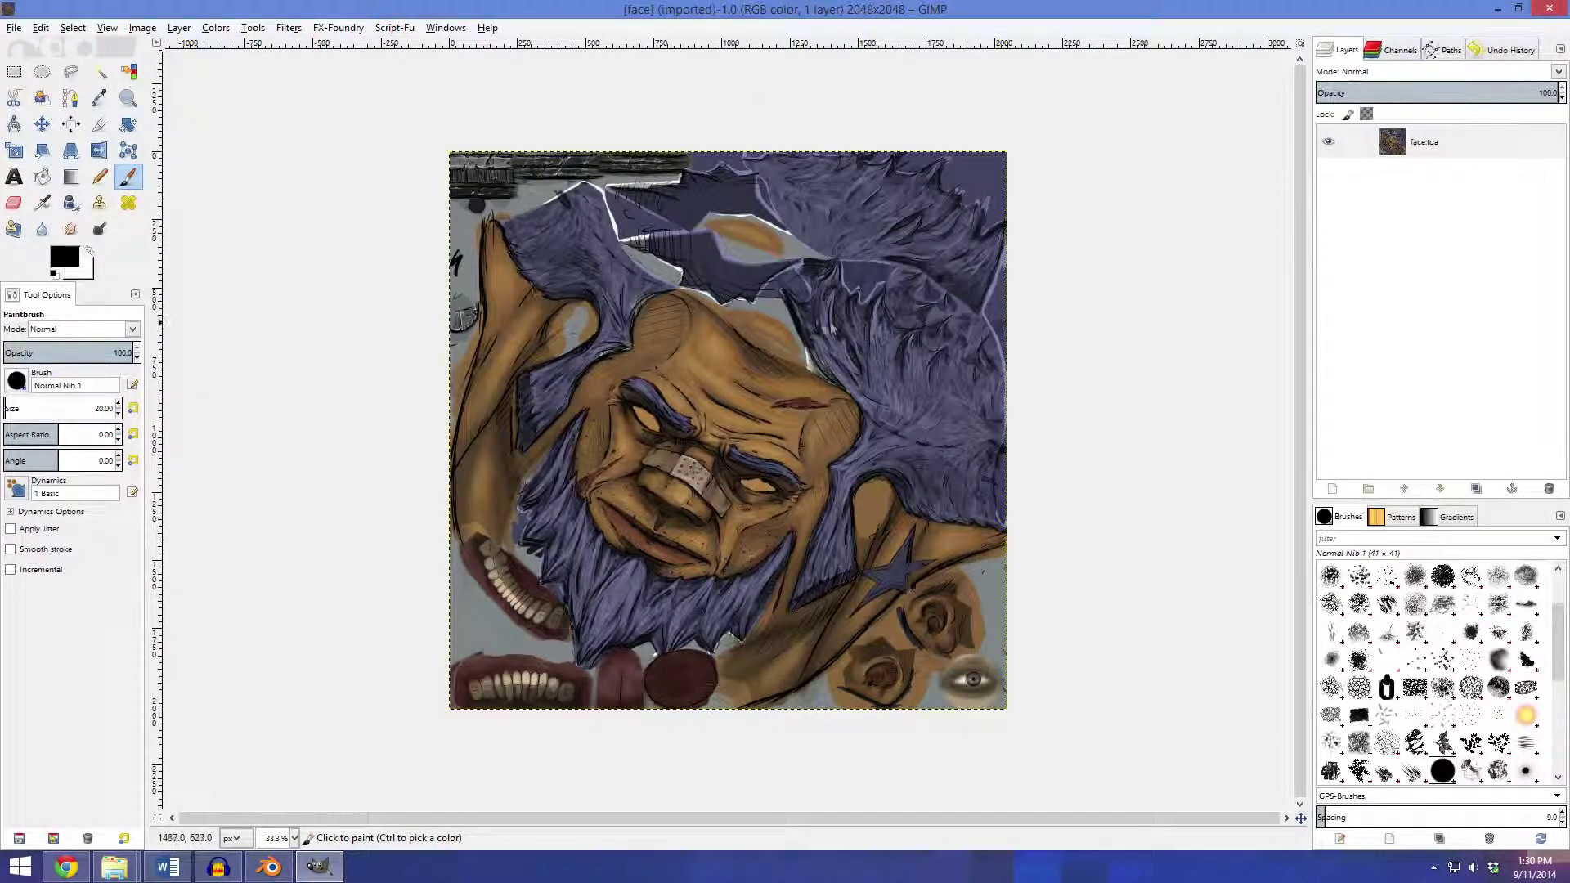
Enlarge the face image's canvas to 4096 × 4096 px, keeping the face texture in the upper-left quarter
{"action": "scroll", "coordinate": [855, 323], "scroll_direction": "down", "scroll_amount": 2}
{"action": "left_click_drag", "start_coordinate": [884, 490], "coordinate": [743, 434]}
{"action": "scroll", "coordinate": [788, 402], "scroll_direction": "down", "scroll_amount": 1}
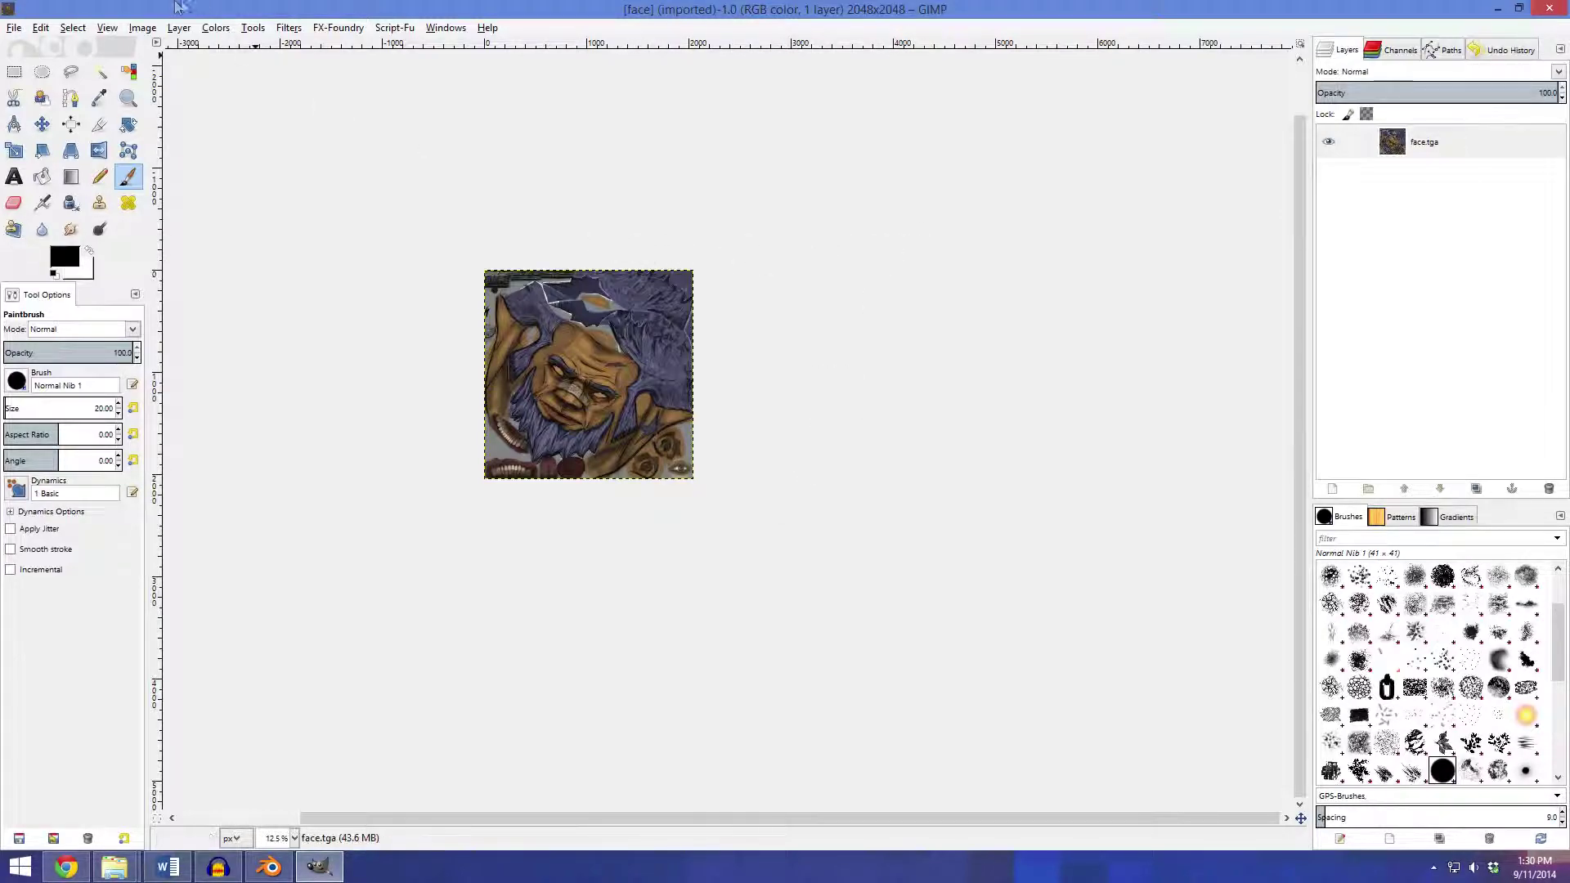
{"action": "left_click", "coordinate": [140, 28]}
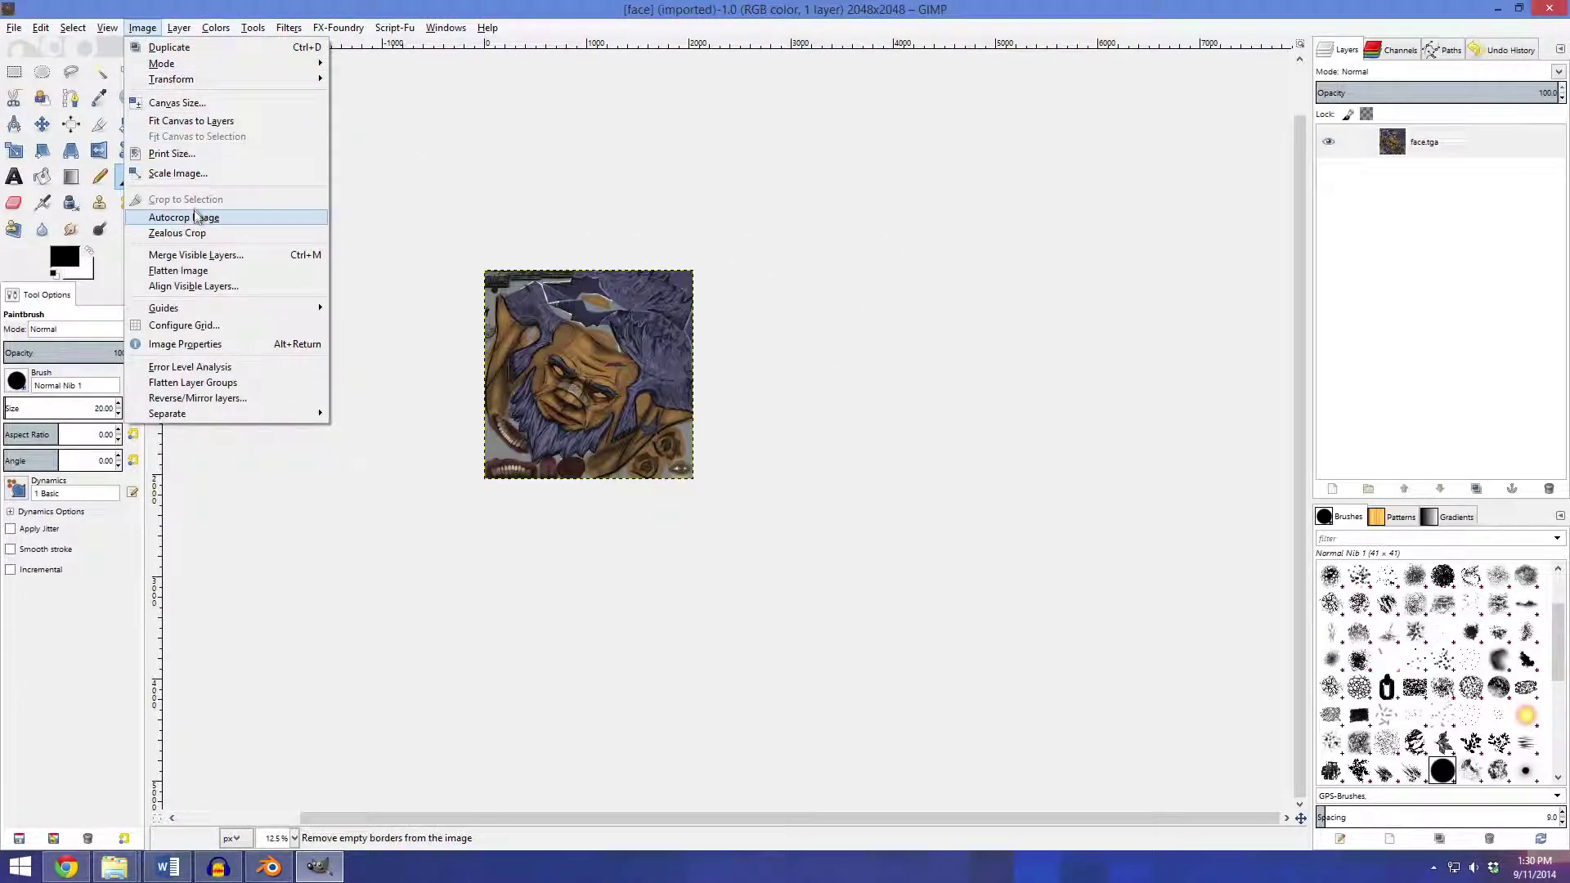
{"action": "left_click", "coordinate": [164, 101]}
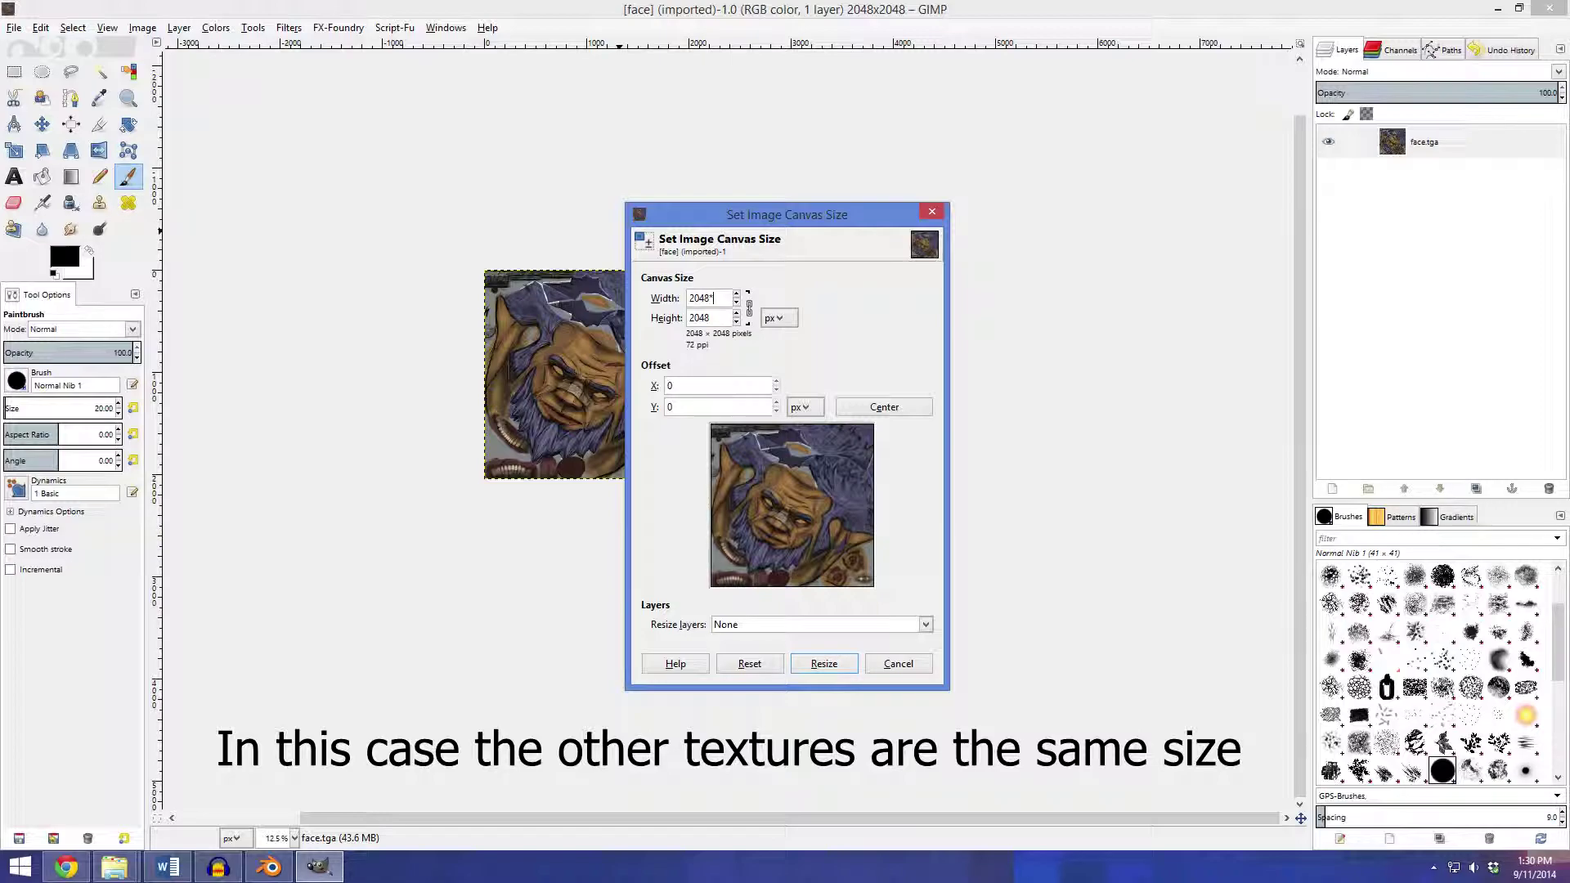
{"action": "left_click", "coordinate": [721, 313]}
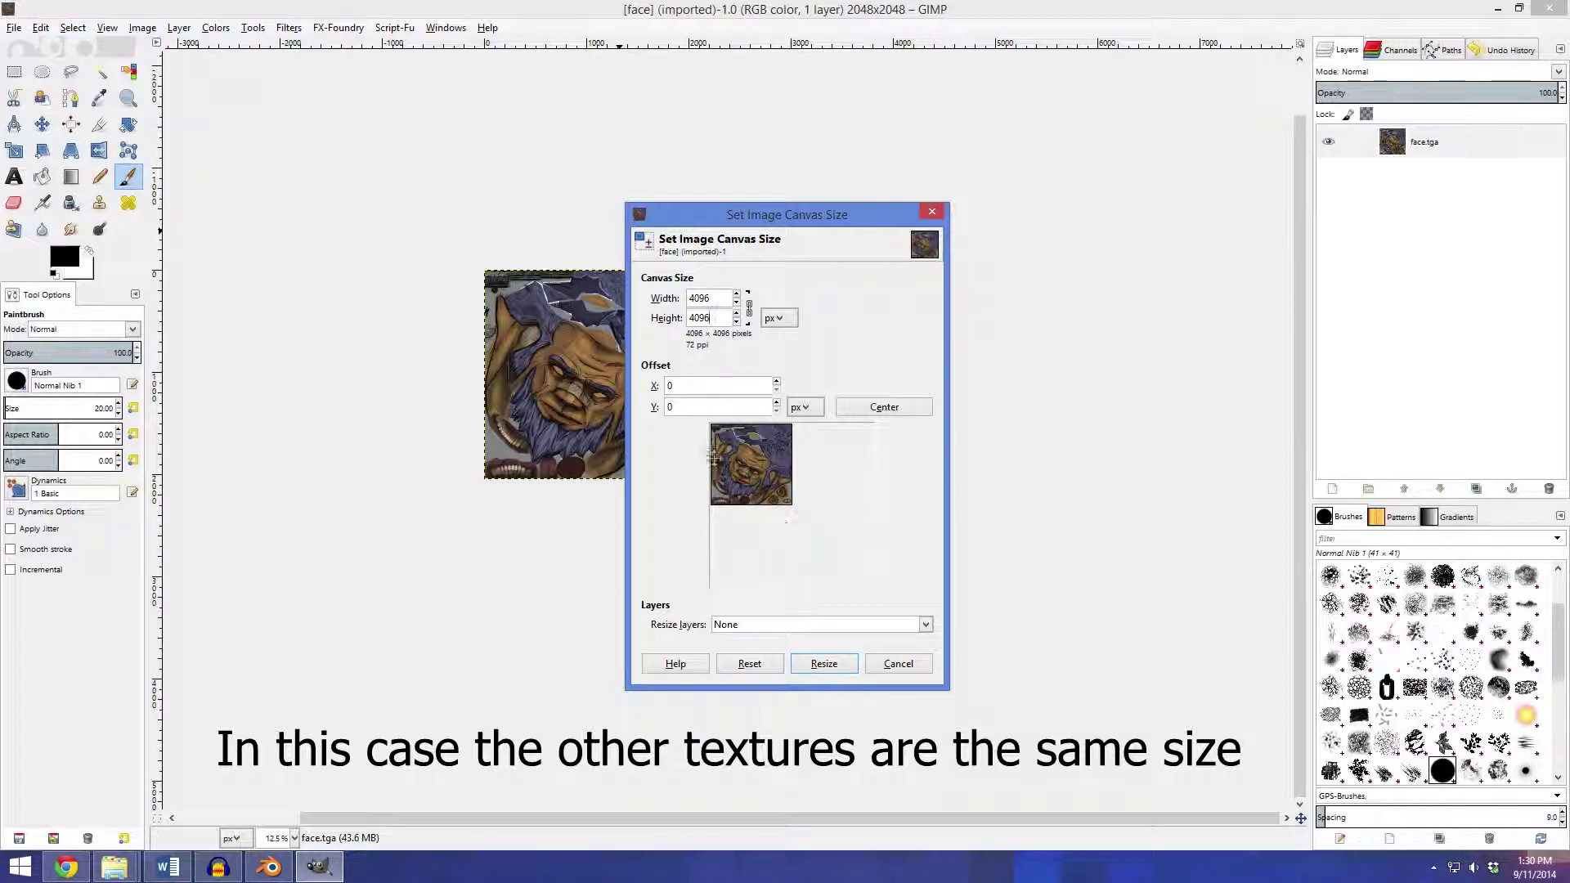
{"action": "left_click", "coordinate": [824, 665]}
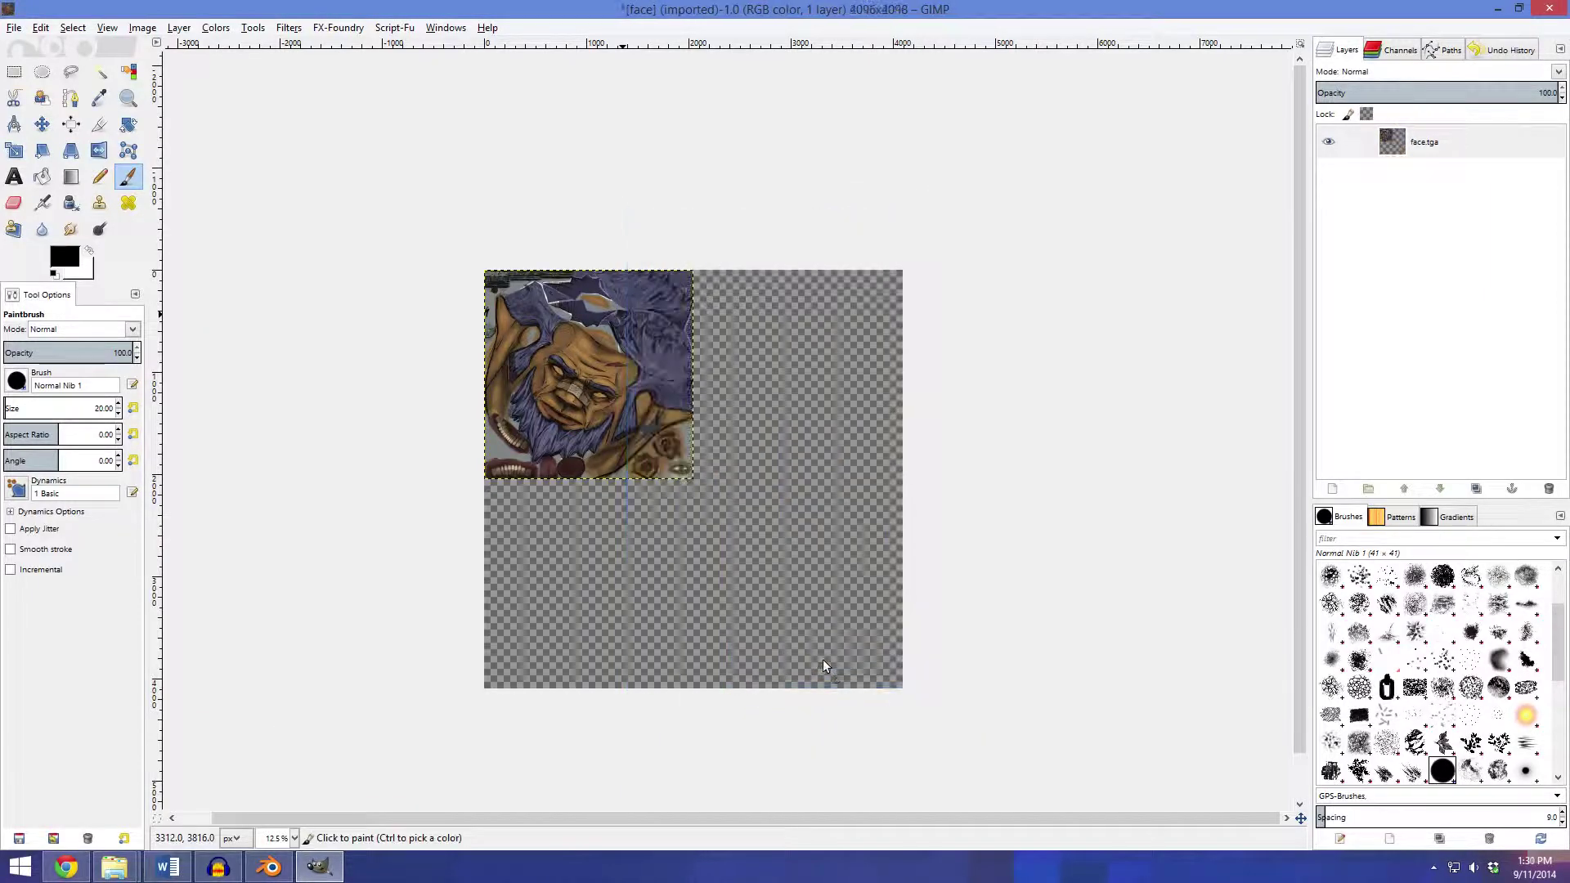
Add the body texture from the Tex folder to the face image as a new layer
{"action": "mouse_move", "coordinate": [129, 869]}
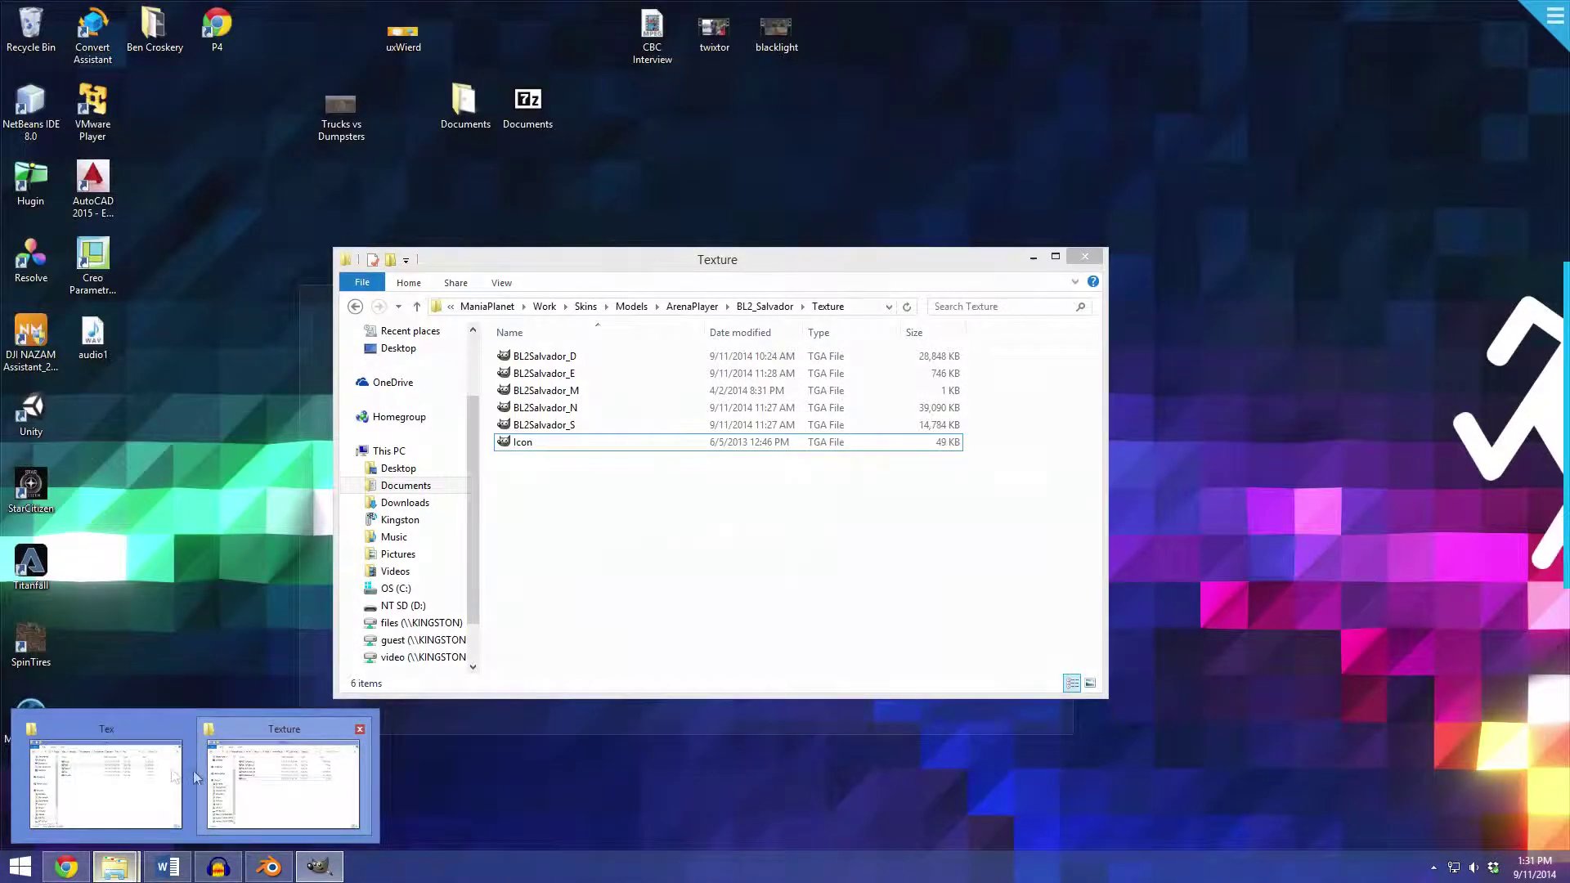
{"action": "left_click", "coordinate": [193, 770]}
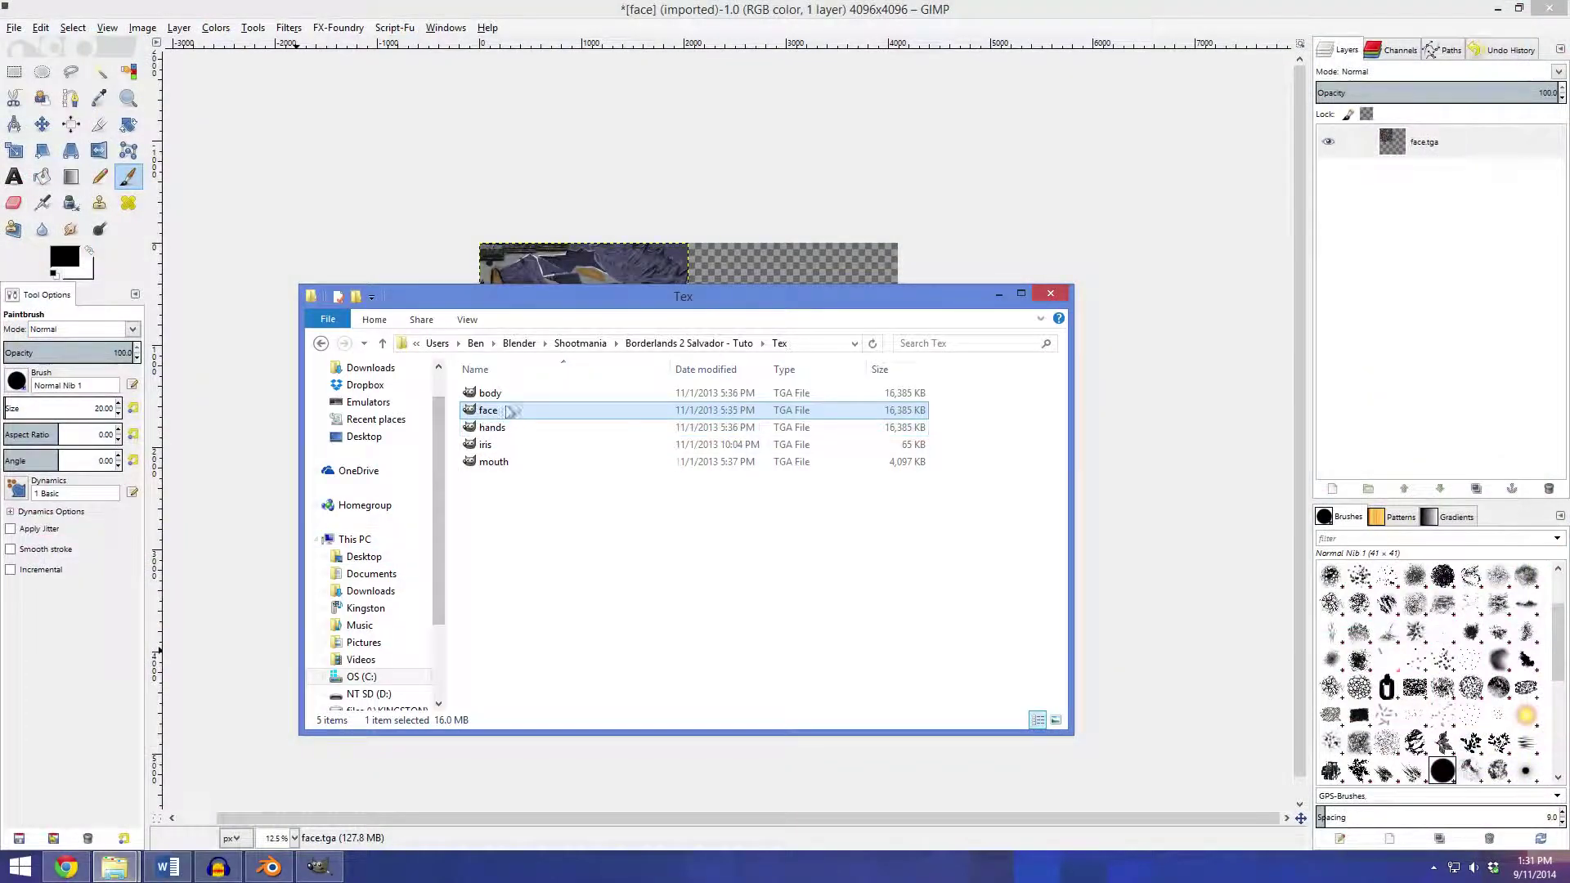
{"action": "left_click", "coordinate": [520, 395]}
{"action": "left_click_drag", "start_coordinate": [563, 308], "coordinate": [937, 399]}
{"action": "left_click_drag", "start_coordinate": [863, 483], "coordinate": [701, 333]}
Add the hands and mouth textures from the Tex folder to the image as new layers
{"action": "mouse_move", "coordinate": [115, 867]}
{"action": "left_click", "coordinate": [252, 775]}
{"action": "left_click", "coordinate": [908, 521]}
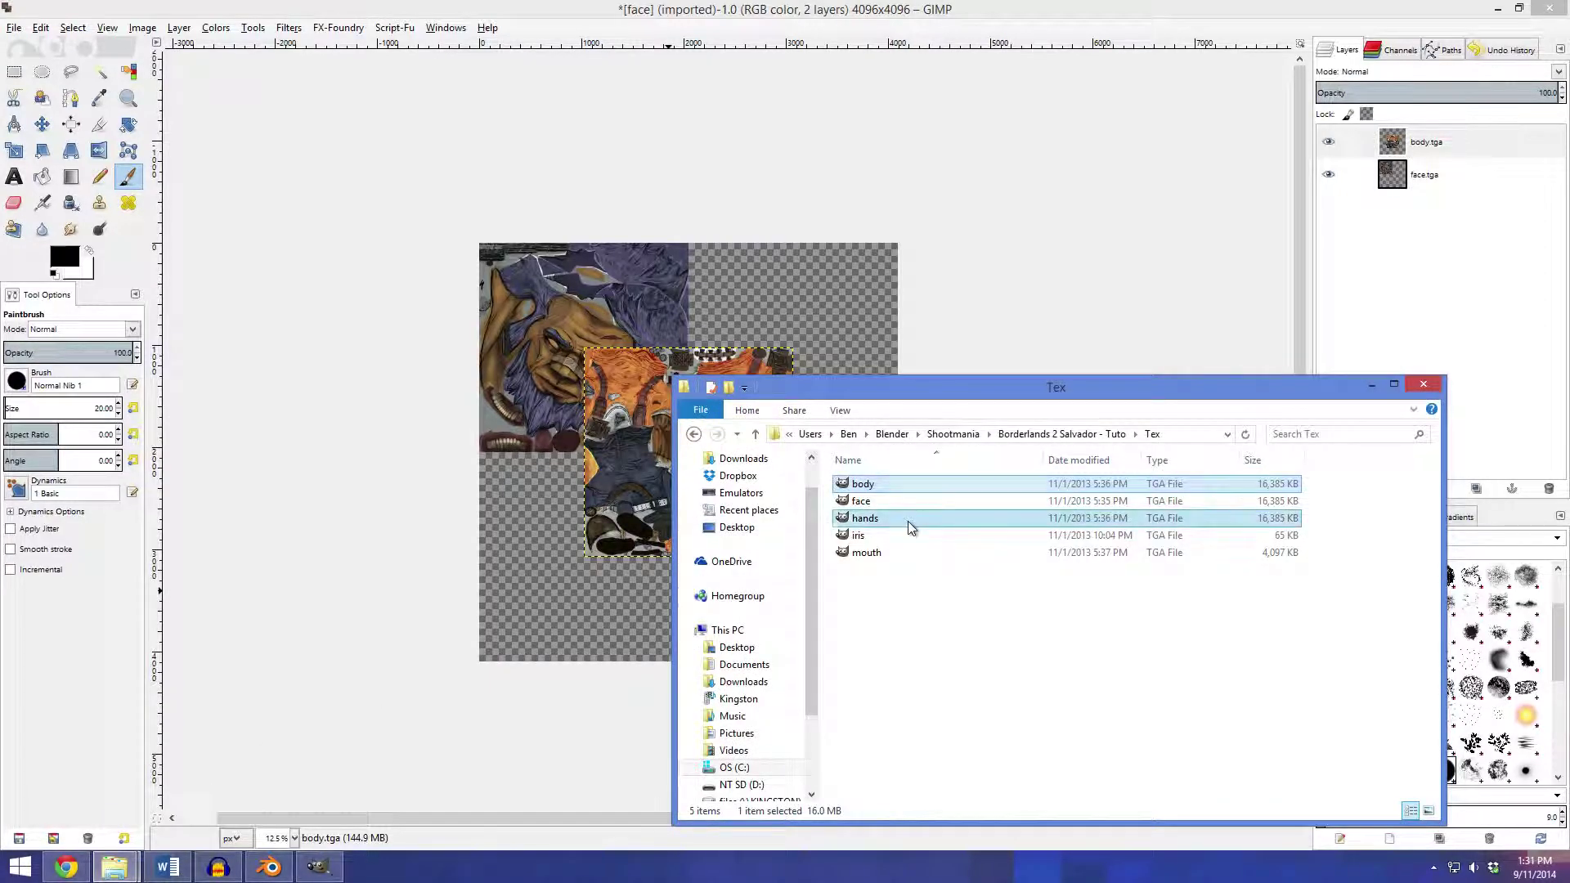
{"action": "left_click", "coordinate": [867, 553], "text": "ctrl"}
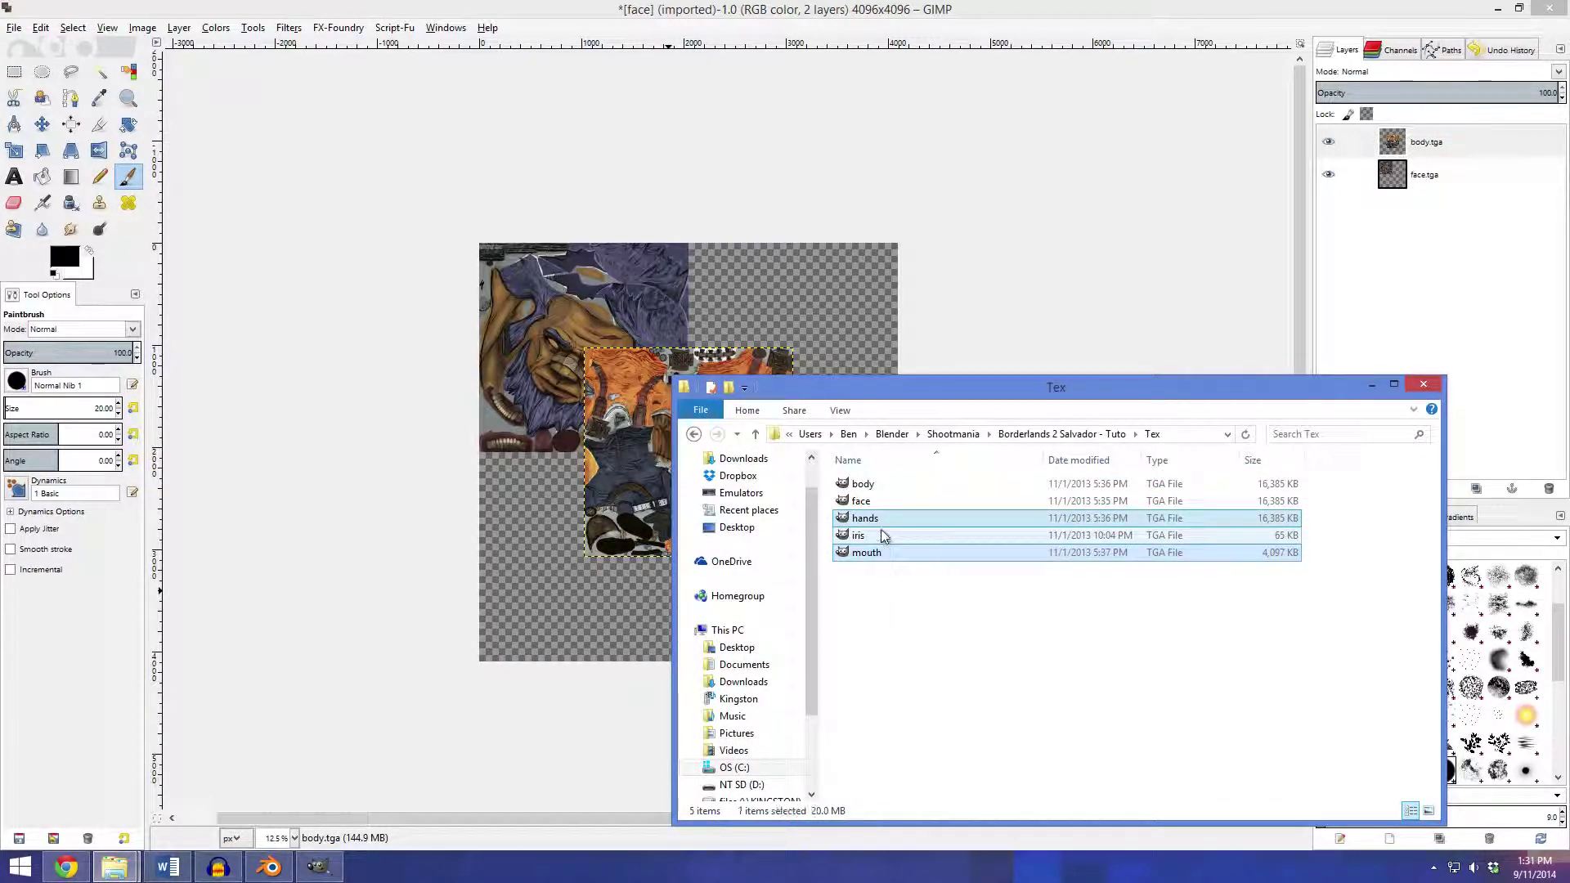
{"action": "left_click_drag", "start_coordinate": [883, 519], "coordinate": [484, 401]}
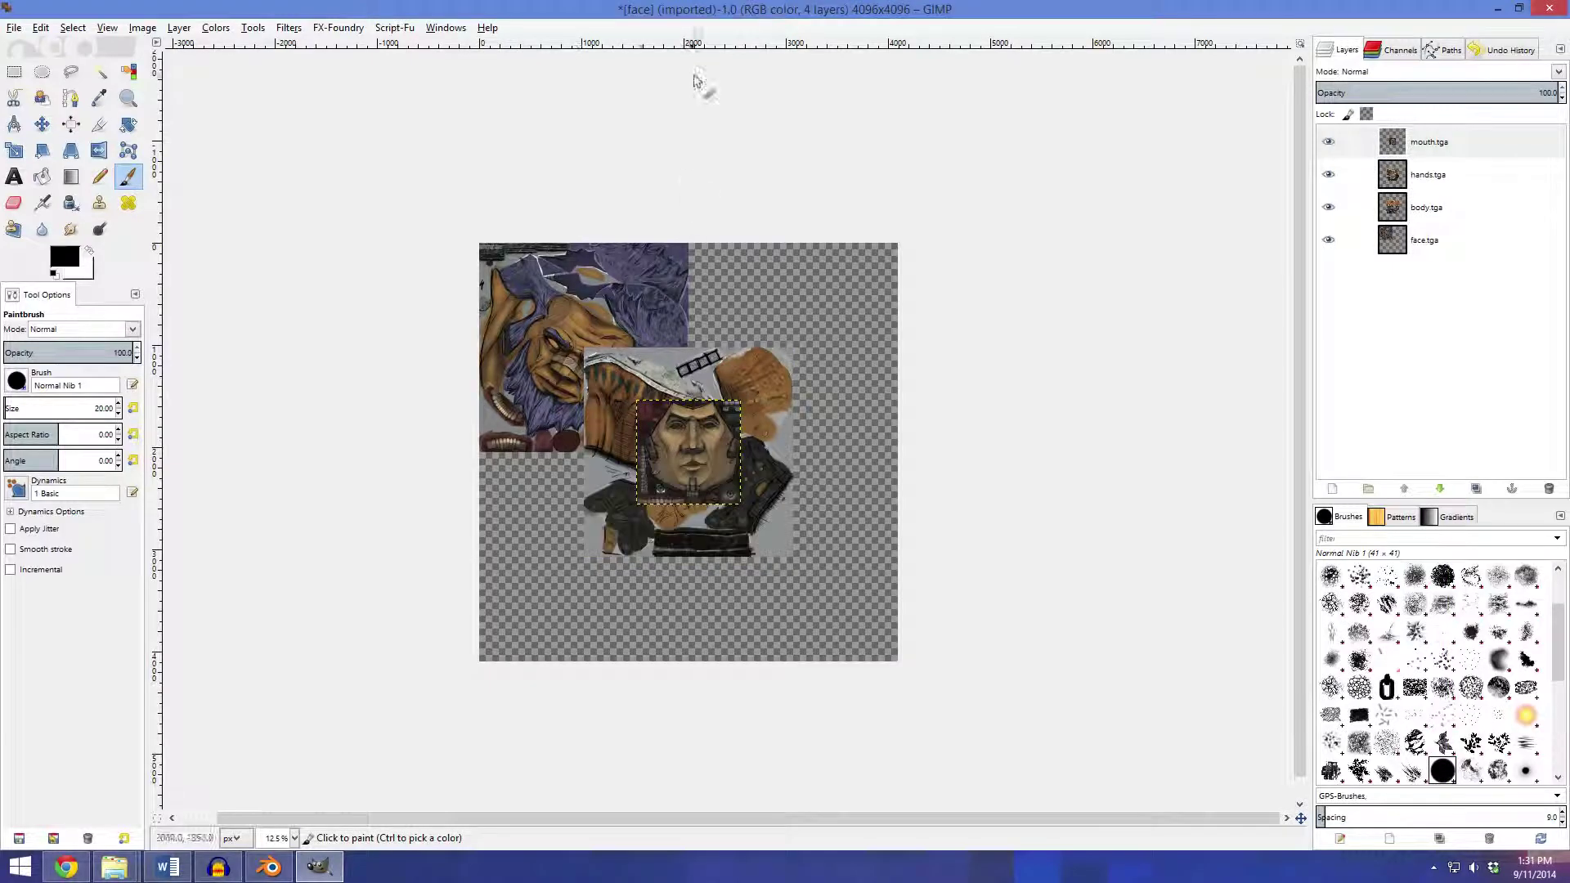
Align the hands.tga layer to the right and top edges of the canvas
{"action": "scroll", "coordinate": [770, 518], "scroll_direction": "up", "scroll_amount": 2}
{"action": "scroll", "coordinate": [749, 519], "scroll_direction": "down", "scroll_amount": 1}
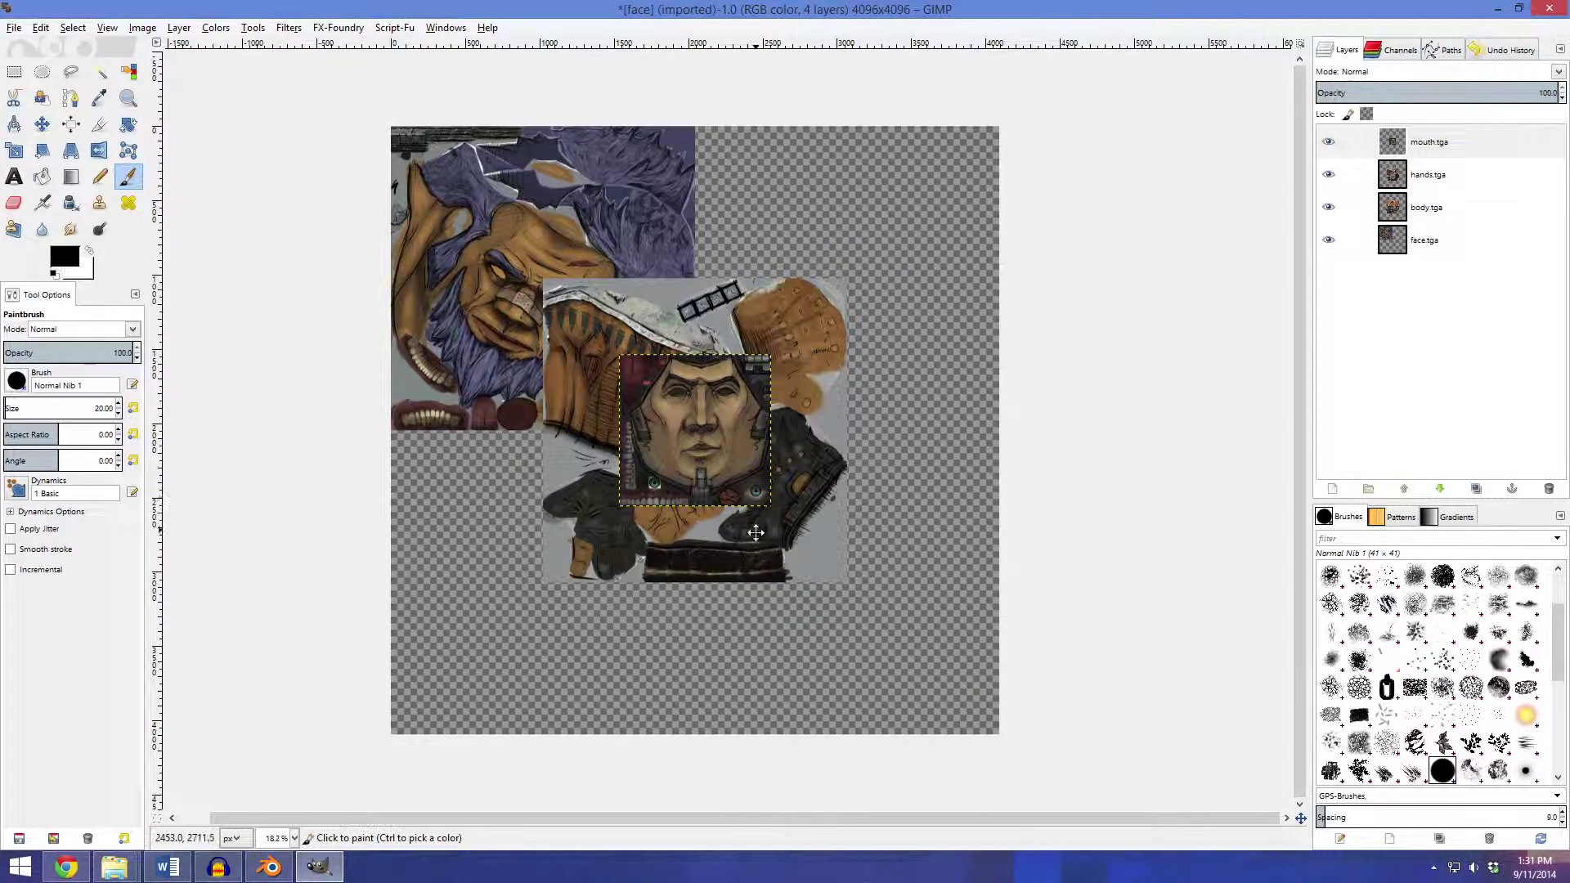
{"action": "scroll", "coordinate": [695, 373], "scroll_direction": "up", "scroll_amount": 1}
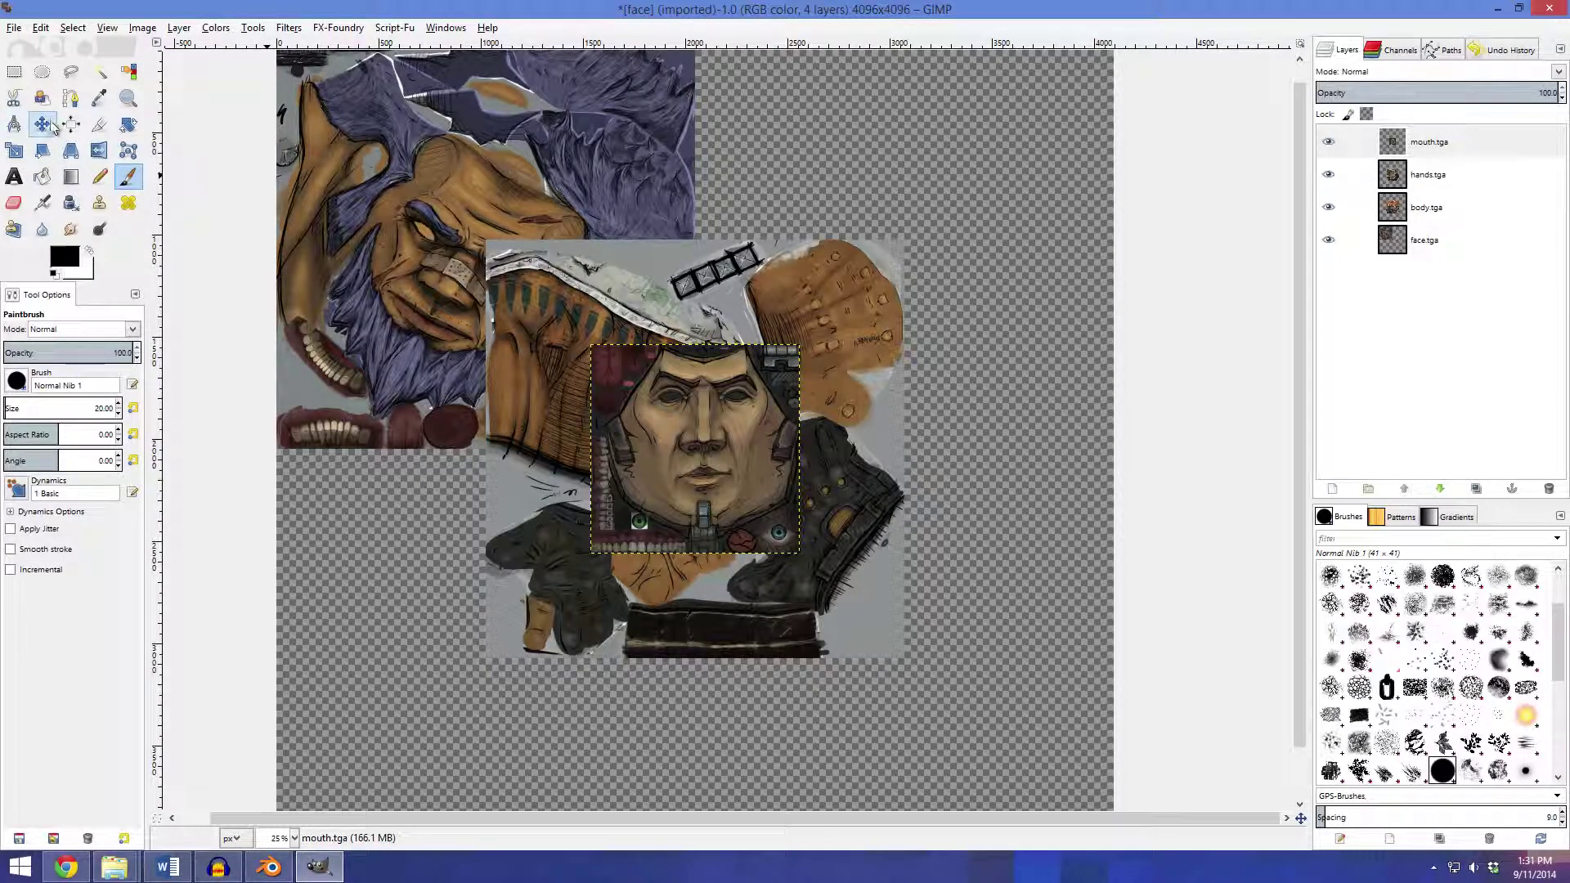
{"action": "left_click", "coordinate": [71, 124]}
{"action": "left_click", "coordinate": [632, 320]}
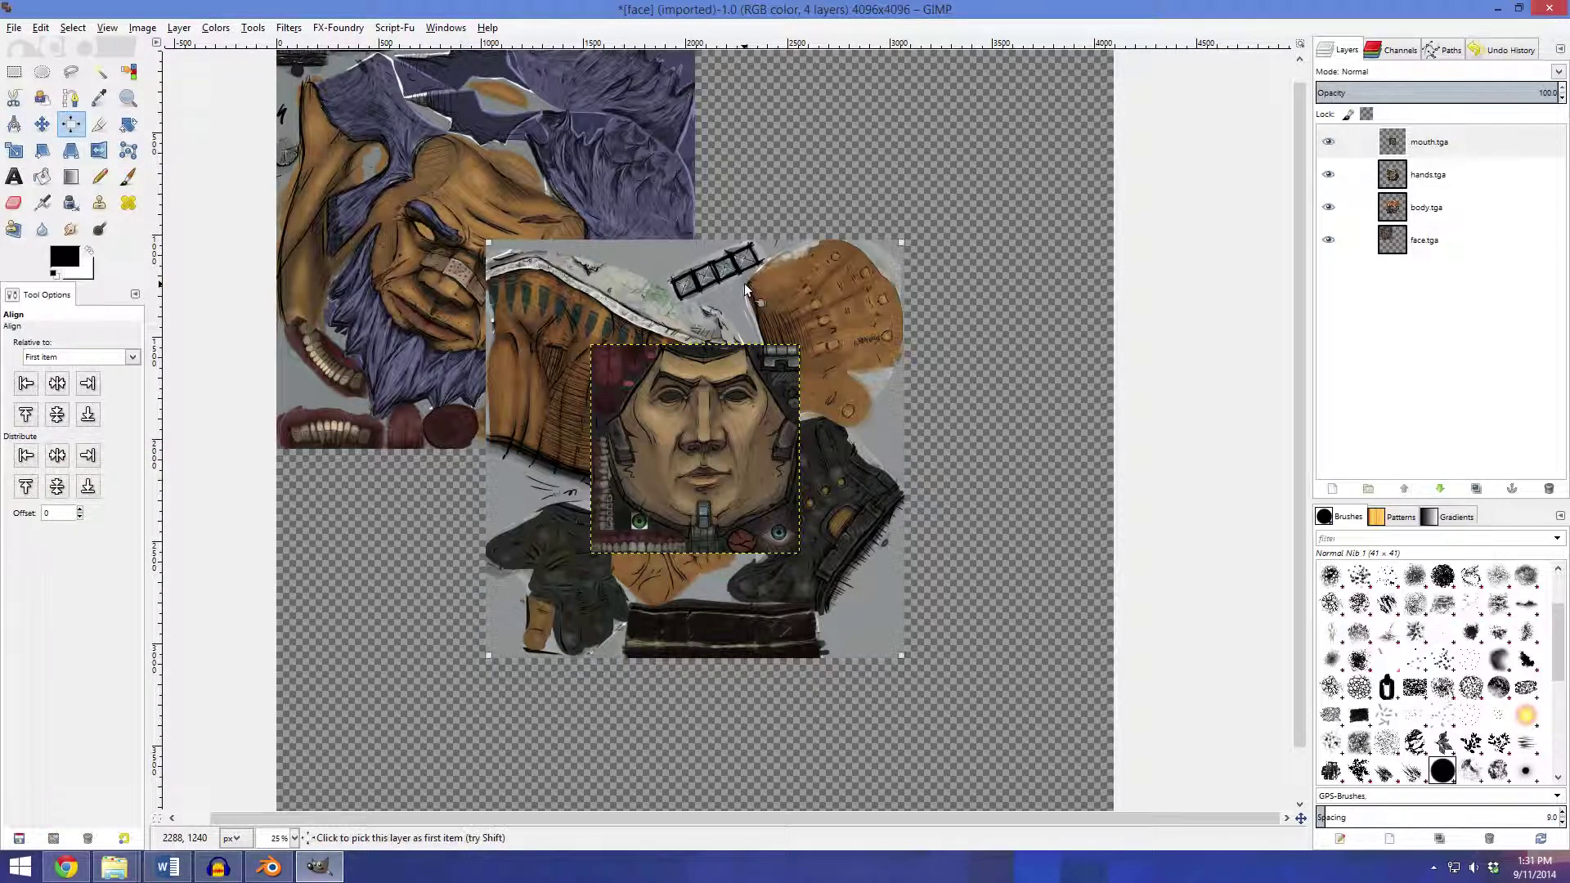
{"action": "left_click", "coordinate": [89, 383]}
{"action": "left_click", "coordinate": [25, 417]}
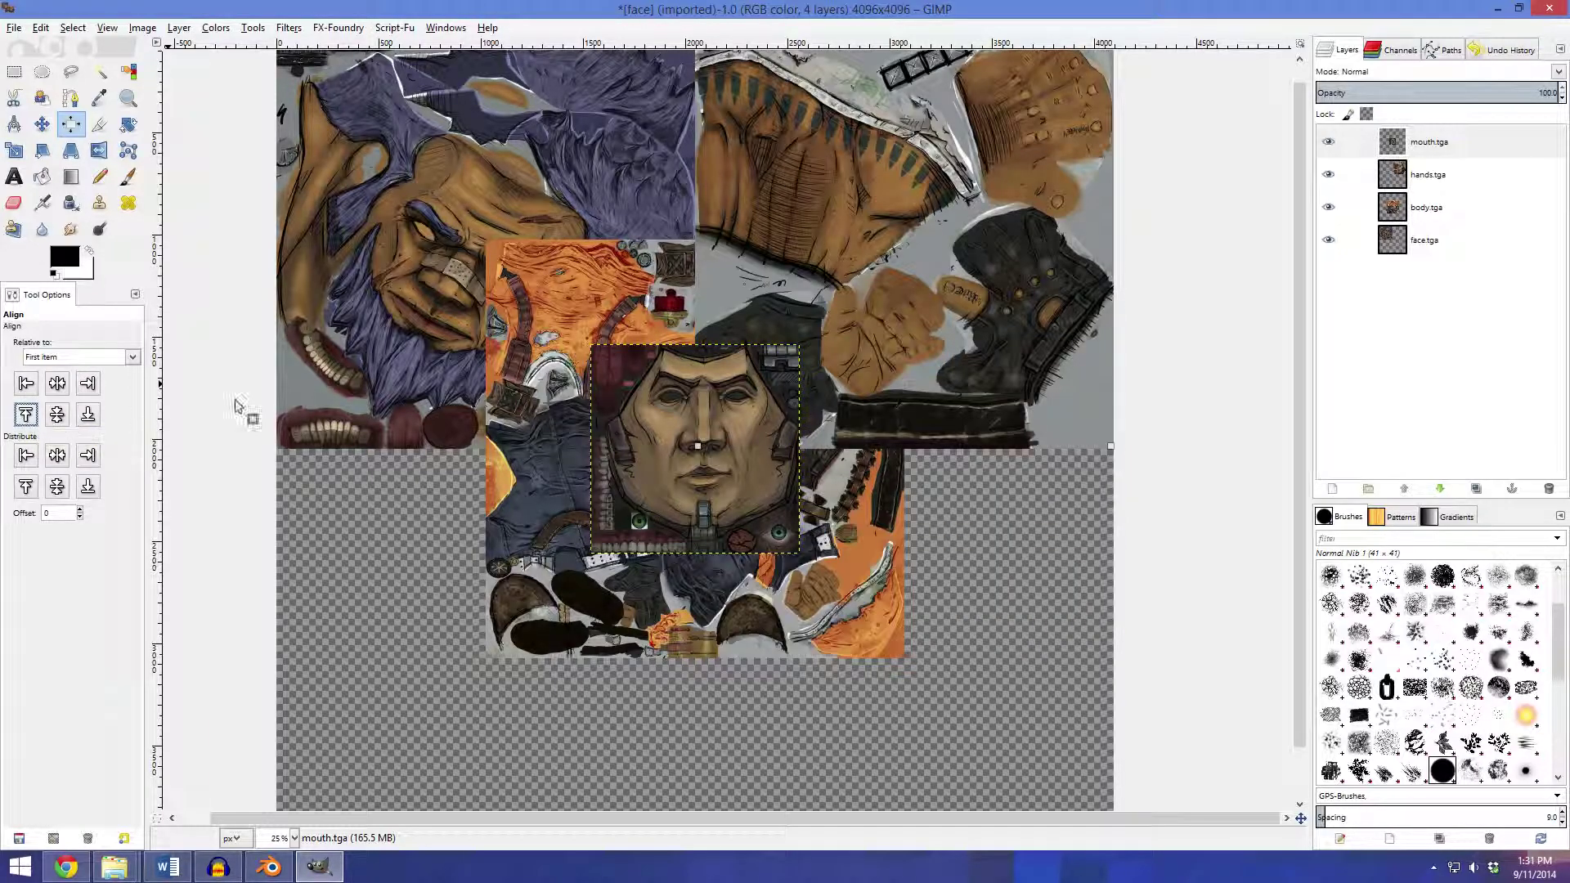
Align the body.tga layer to the left and bottom edges of the canvas
{"action": "left_click", "coordinate": [556, 547]}
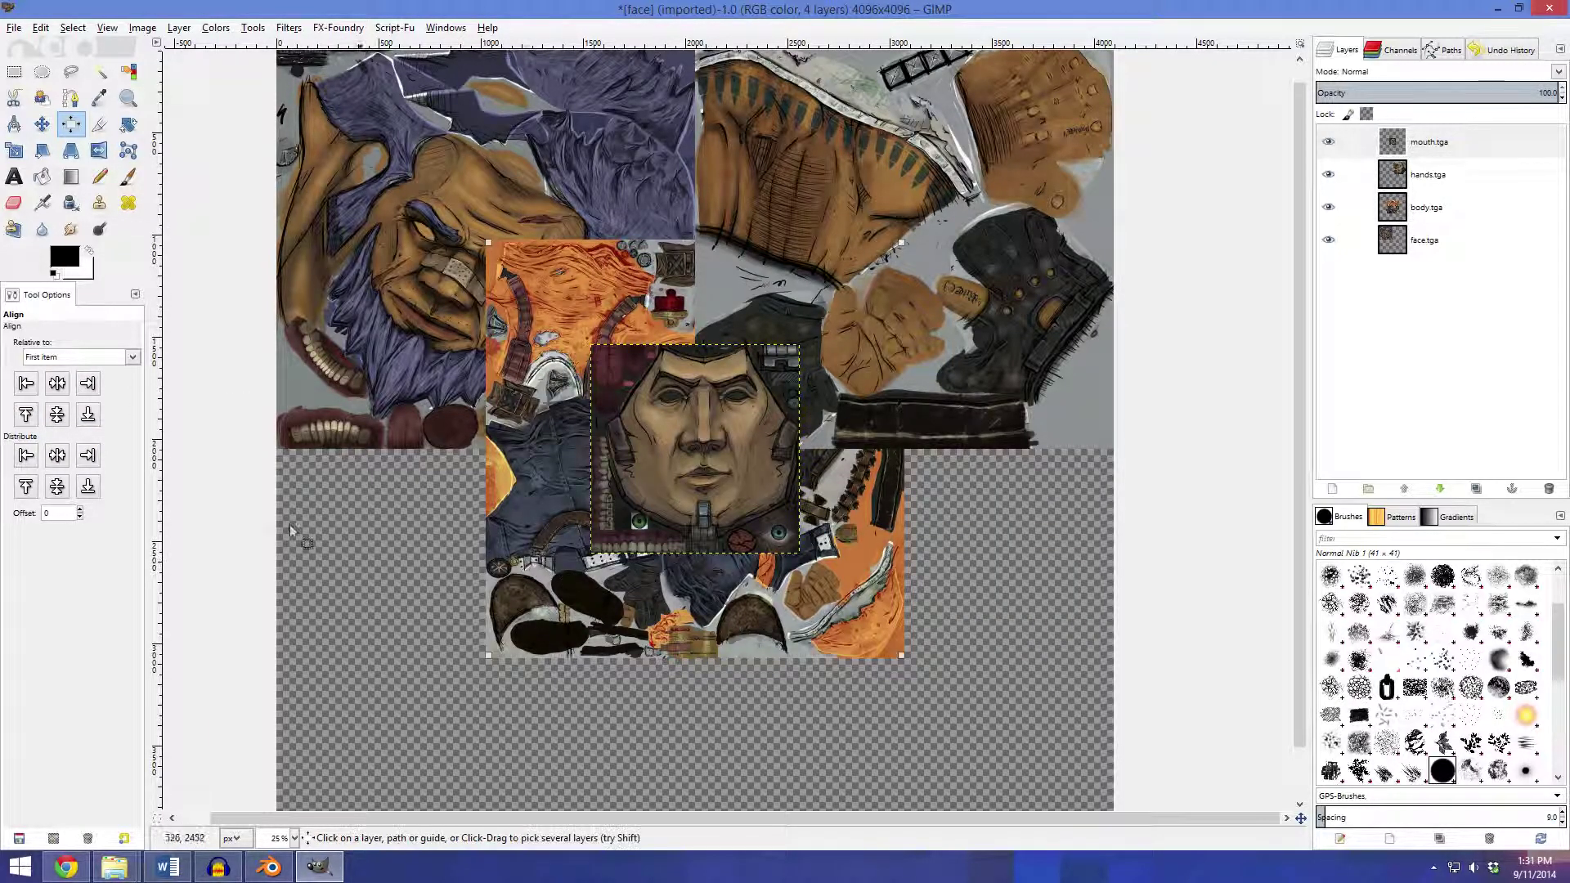
{"action": "left_click", "coordinate": [26, 384]}
{"action": "left_click", "coordinate": [88, 415]}
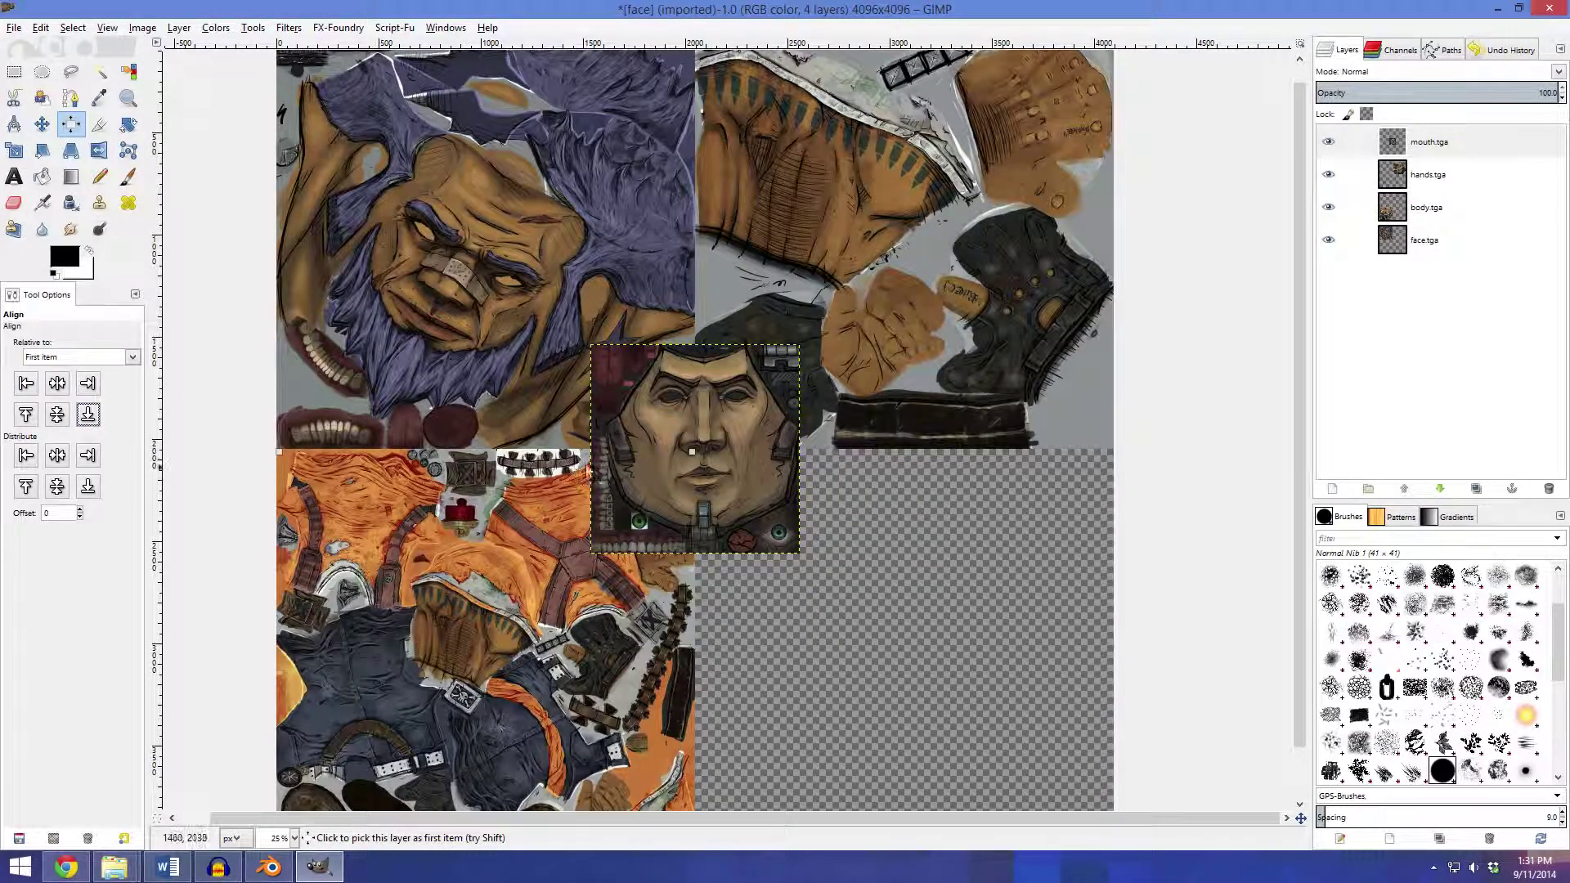
{"action": "scroll", "coordinate": [587, 470], "scroll_direction": "down", "scroll_amount": 1}
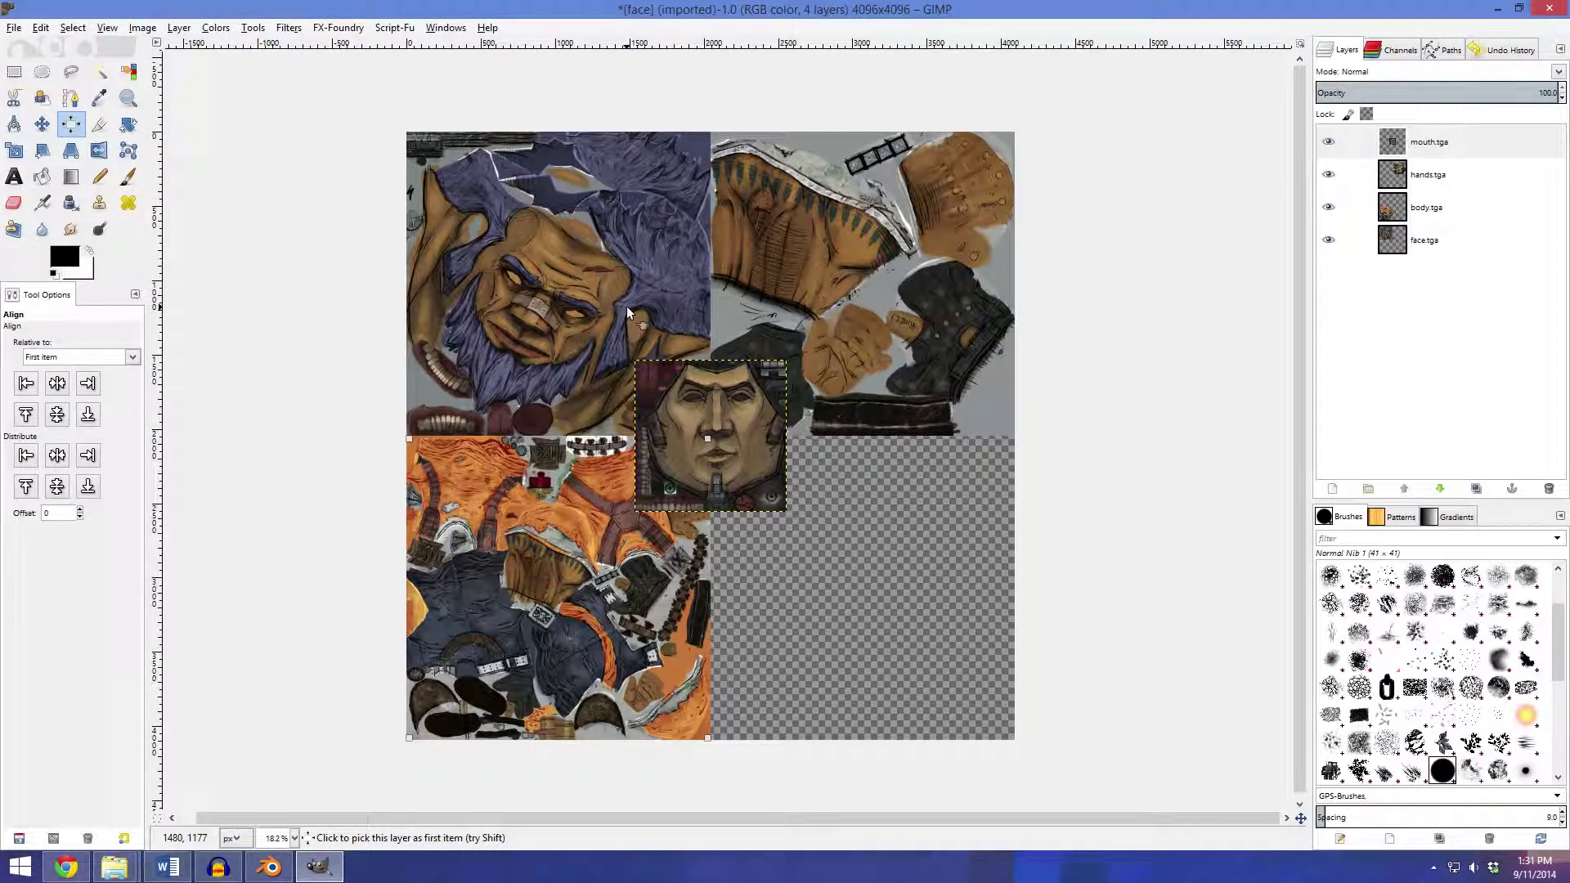
{"action": "scroll", "coordinate": [736, 390], "scroll_direction": "up", "scroll_amount": 2}
{"action": "scroll", "coordinate": [732, 411], "scroll_direction": "down", "scroll_amount": 1}
{"action": "scroll", "coordinate": [733, 410], "scroll_direction": "up", "scroll_amount": 1}
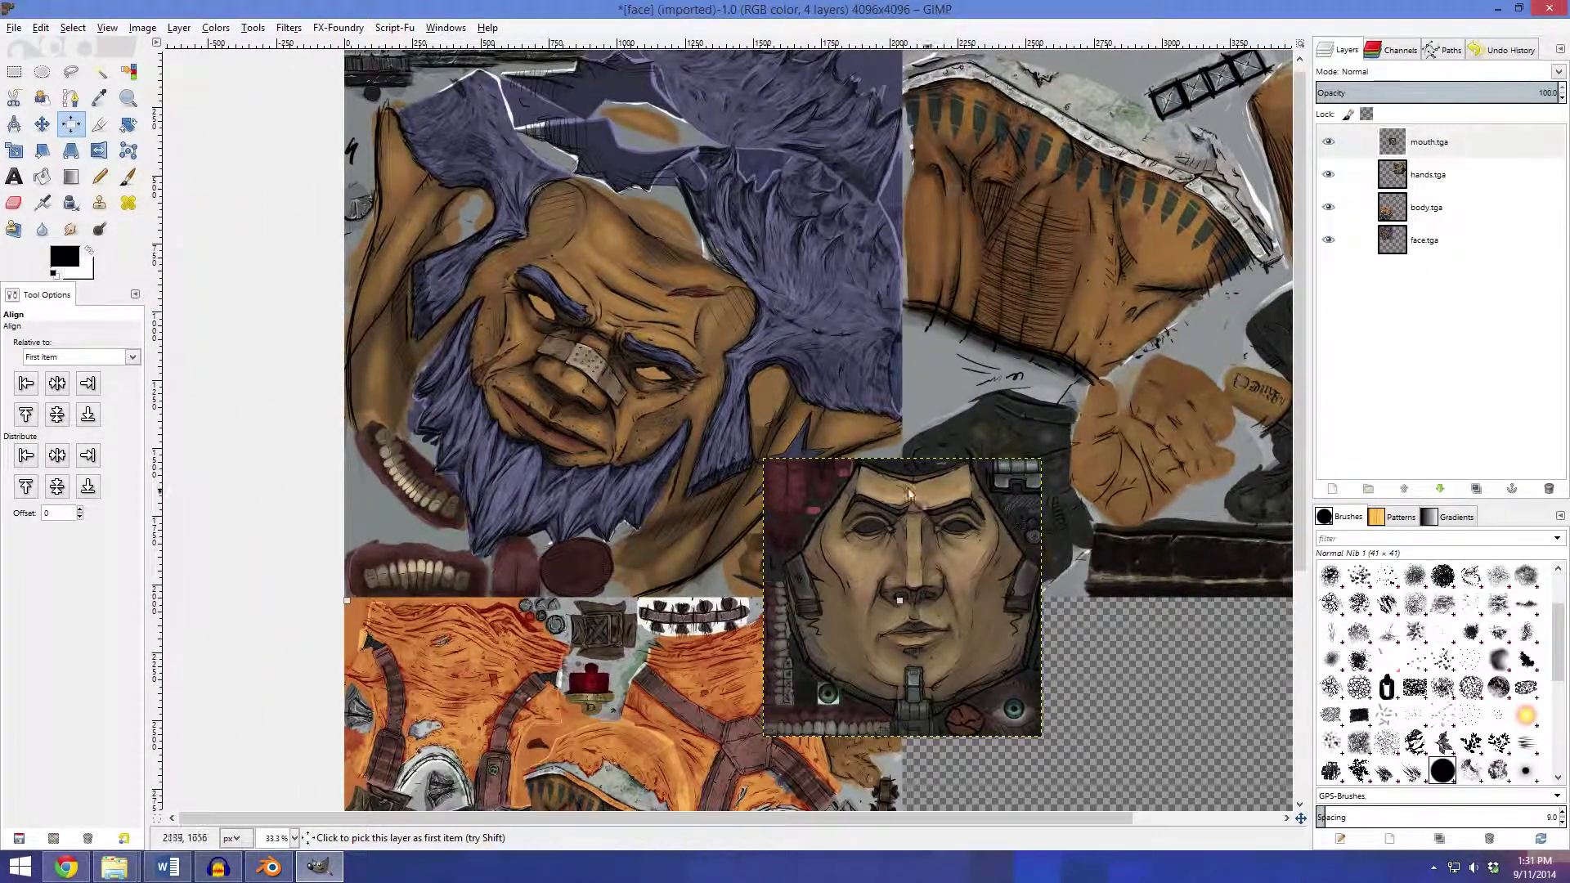
Switch to Blender and examine the head's UV layout over the face.tga texture
{"action": "left_click", "coordinate": [269, 867]}
{"action": "right_click", "coordinate": [1010, 167]}
{"action": "key", "text": "Tab"}
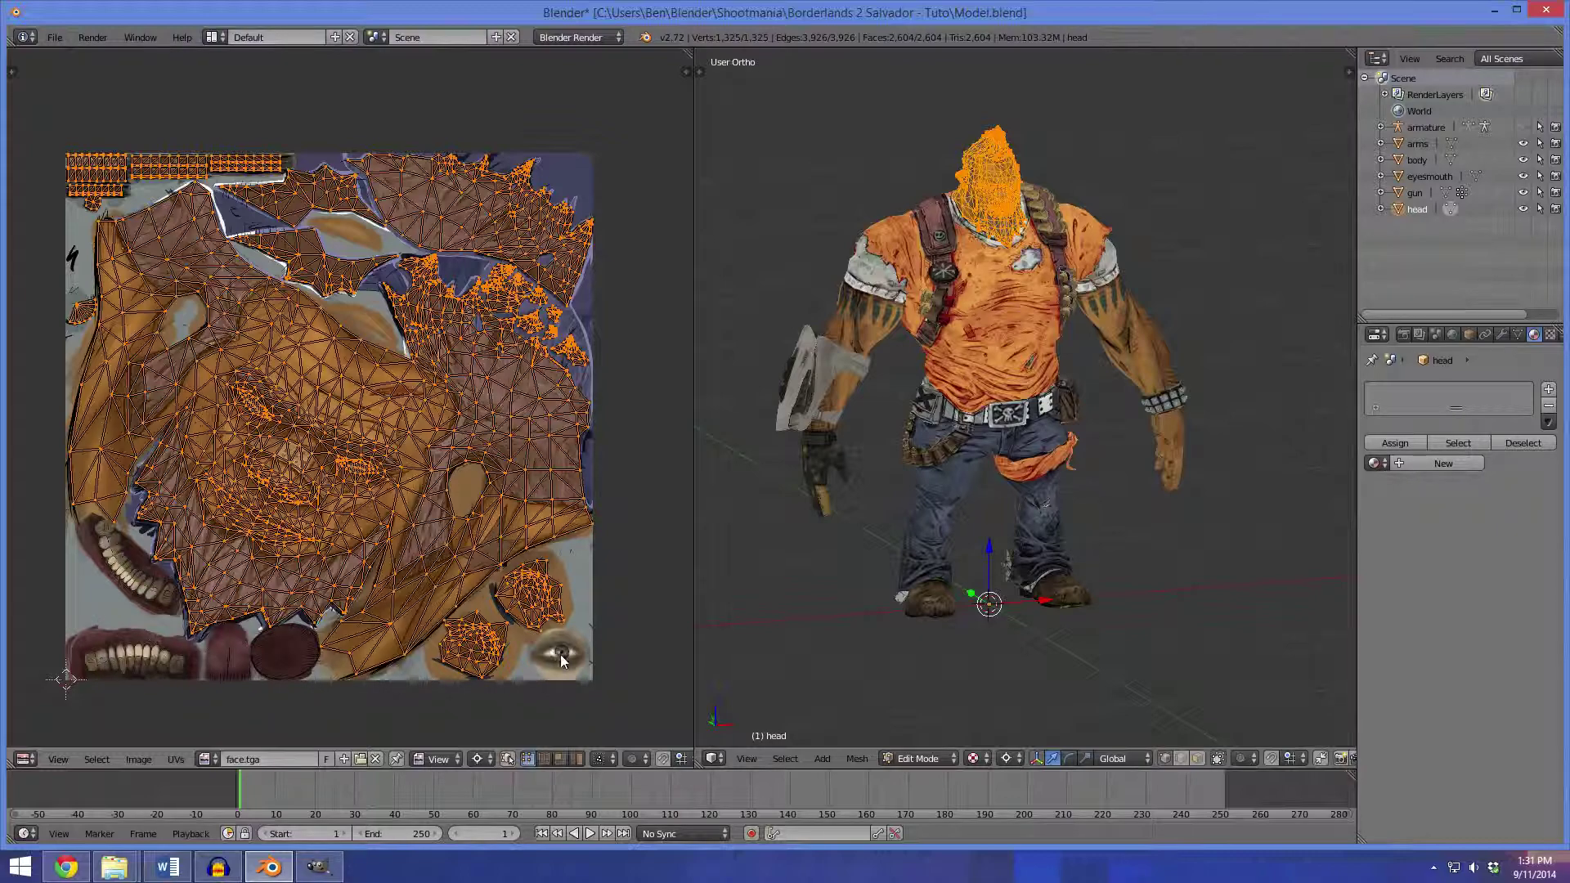
{"action": "key", "text": "Tab"}
Examine which areas of the mouth.tga texture are covered by the eyesmouth object's UV layout
{"action": "left_click", "coordinate": [1424, 176]}
{"action": "key", "text": "Tab"}
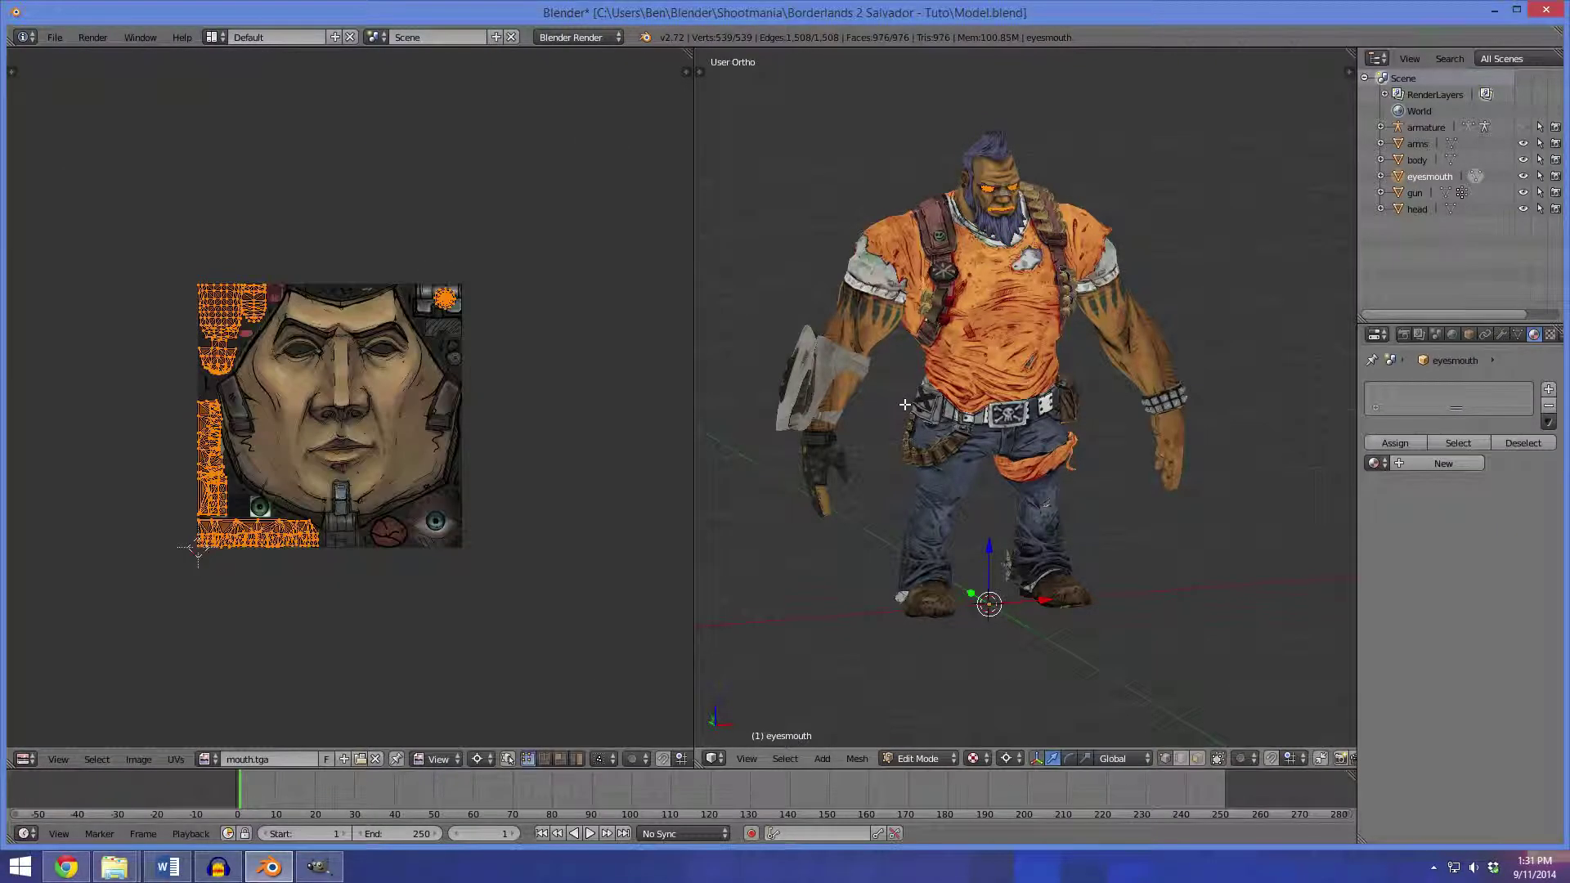
{"action": "scroll", "coordinate": [272, 409], "scroll_direction": "up", "scroll_amount": 1}
{"action": "scroll", "coordinate": [213, 433], "scroll_direction": "up", "scroll_amount": 1}
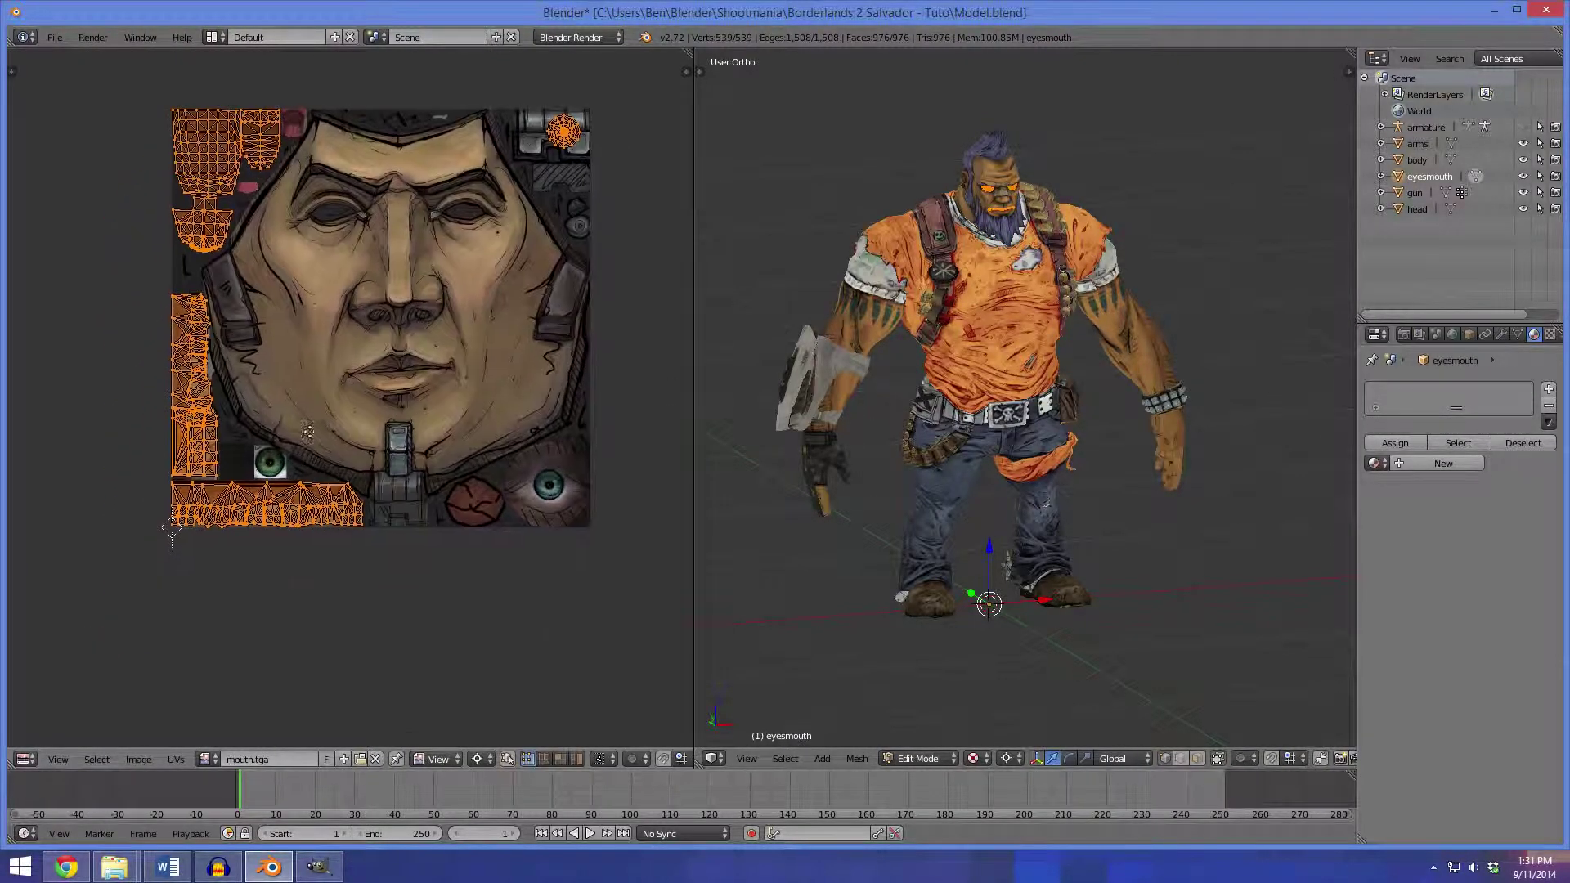
{"action": "key", "text": "Tab"}
{"action": "scroll", "coordinate": [263, 442], "scroll_direction": "up", "scroll_amount": 1}
{"action": "left_click_drag", "start_coordinate": [376, 294], "coordinate": [365, 427]}
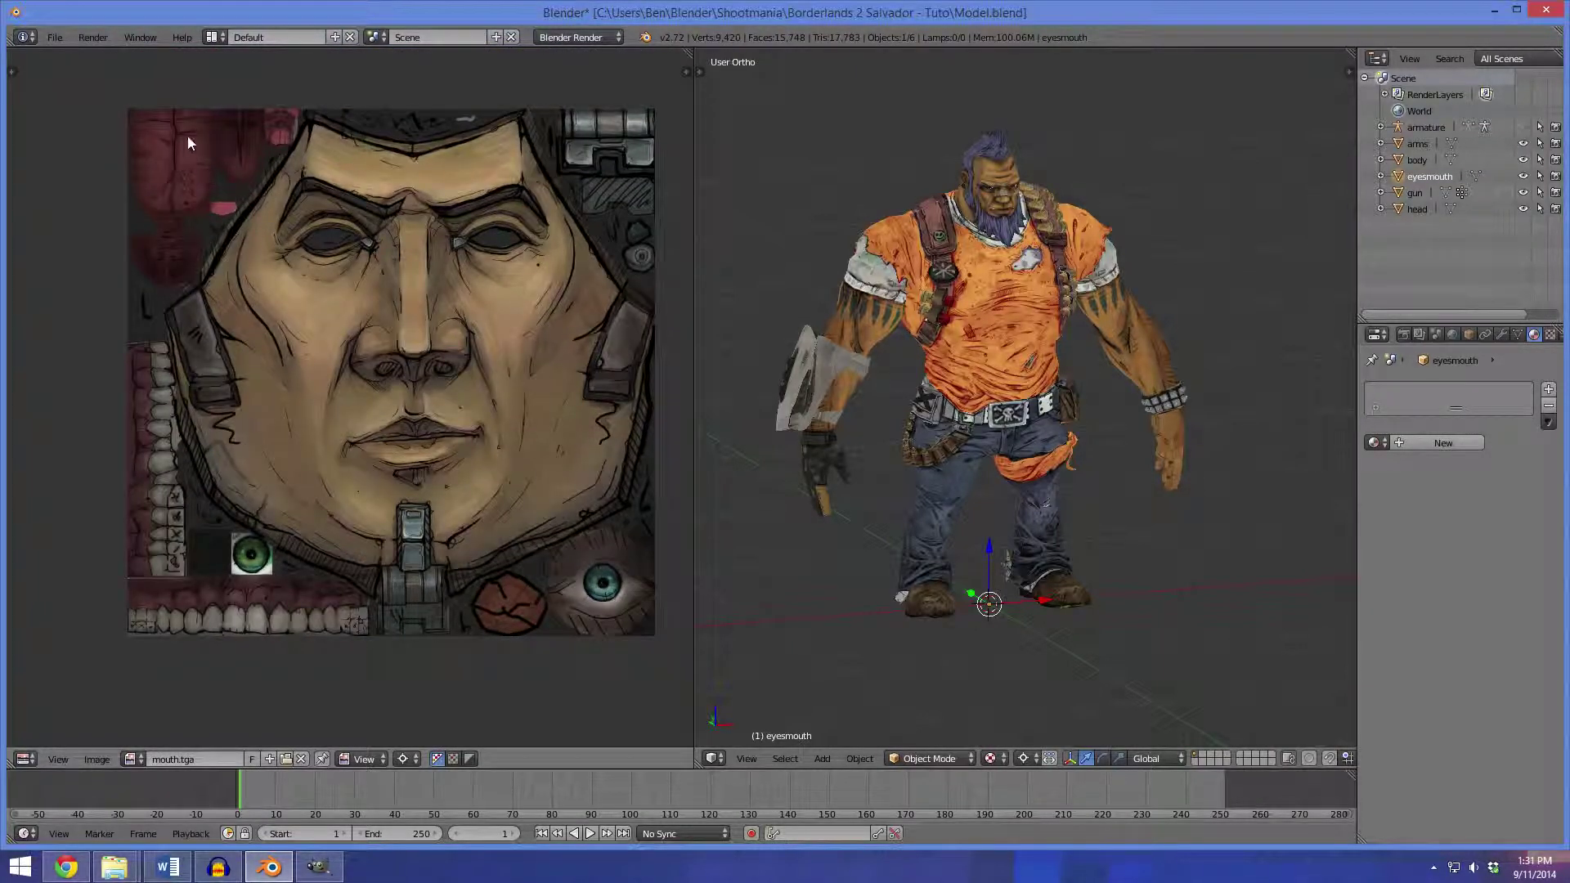
{"action": "left_click_drag", "start_coordinate": [429, 187], "coordinate": [273, 263]}
{"action": "key", "text": "Tab"}
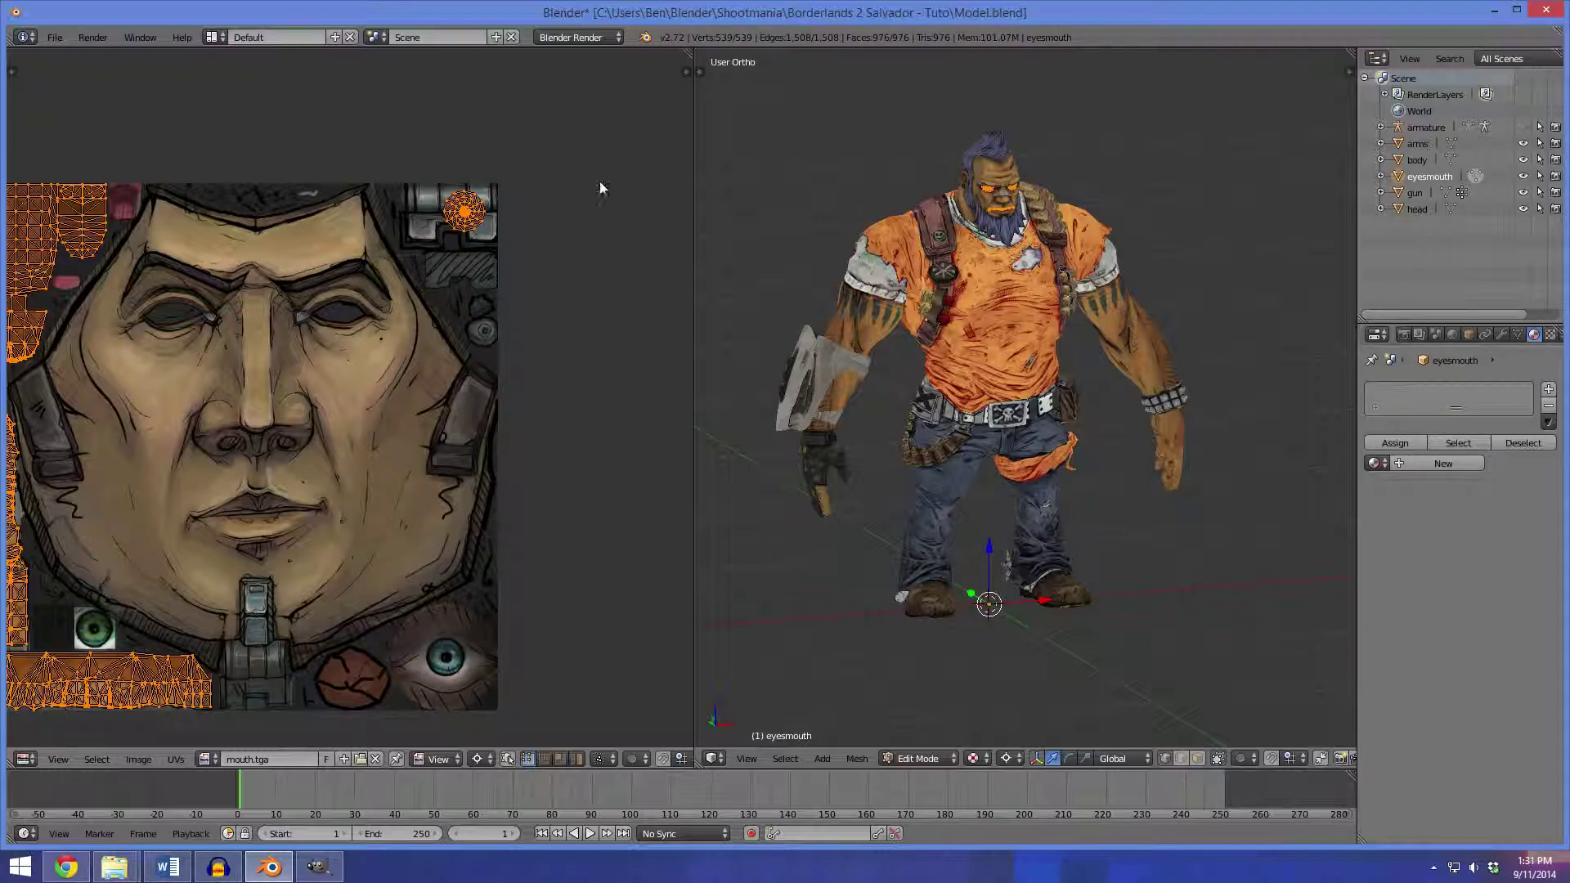
{"action": "key", "text": "Tab"}
{"action": "scroll", "coordinate": [403, 431], "scroll_direction": "down", "scroll_amount": 2}
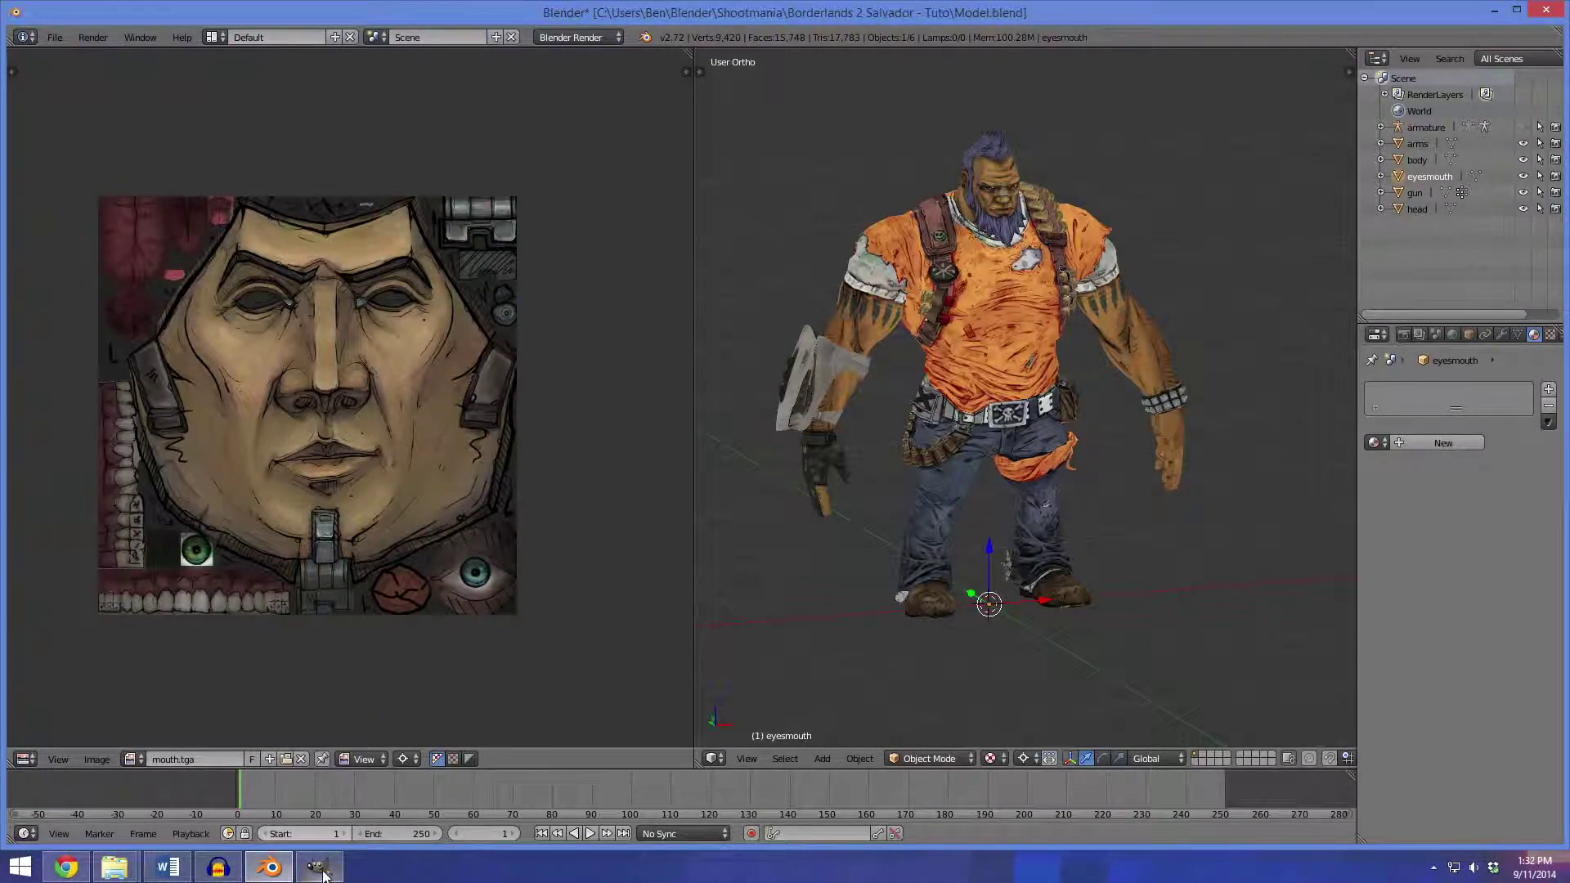
Switch to GIMP and outline the tongue and inner-mouth pieces in the mouth texture's upper-left corner with Free Select
{"action": "left_click", "coordinate": [321, 868]}
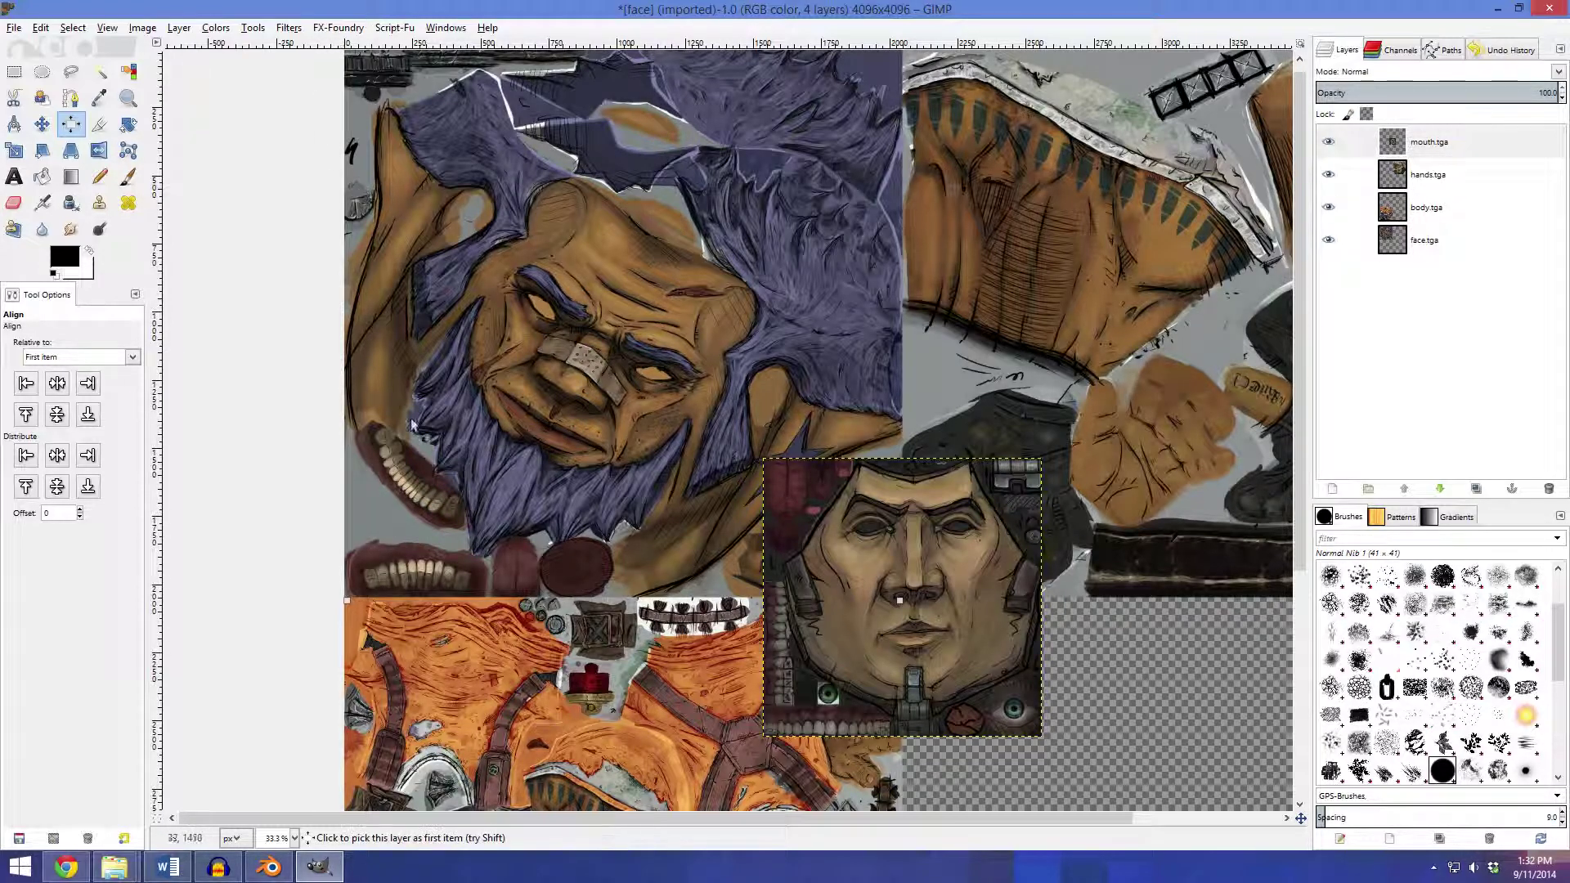
{"action": "left_click_drag", "start_coordinate": [931, 598], "coordinate": [790, 463]}
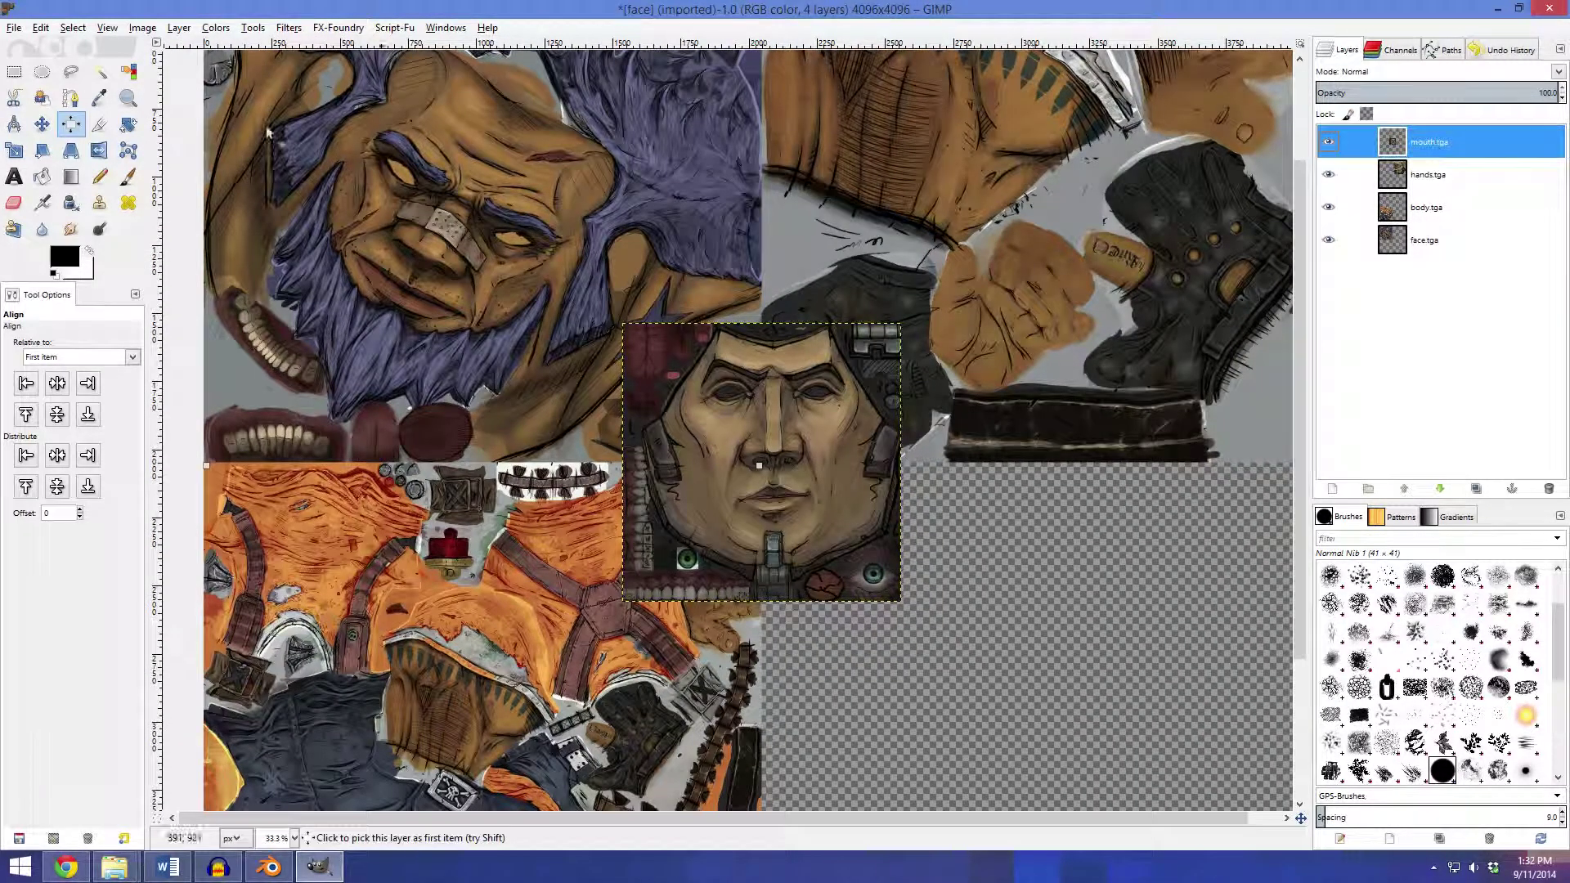
{"action": "left_click", "coordinate": [72, 73]}
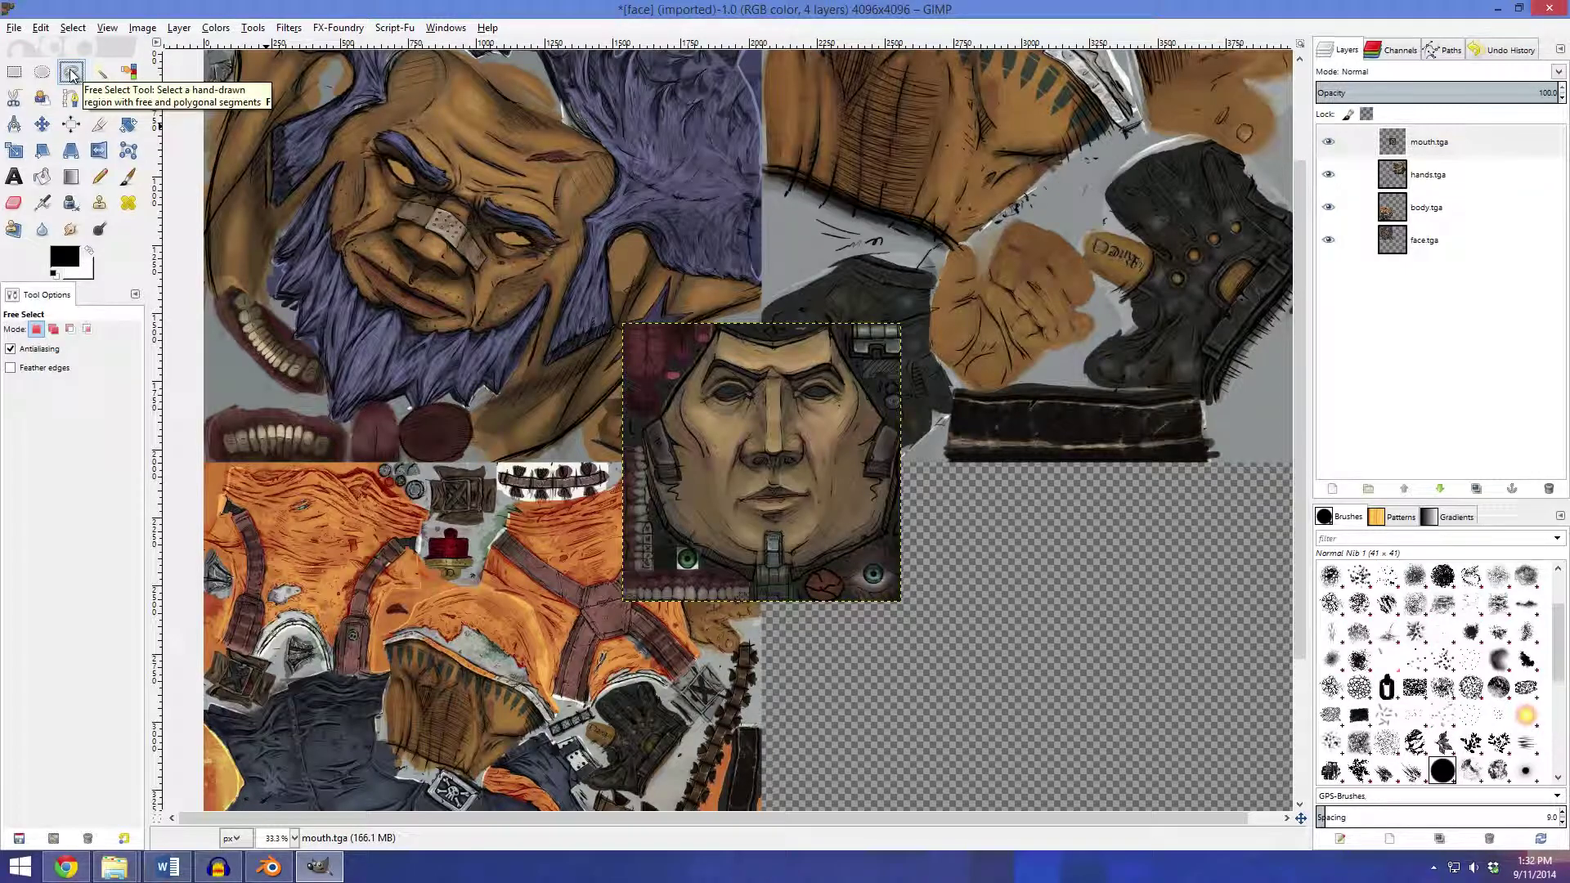
{"action": "scroll", "coordinate": [679, 513], "scroll_direction": "up", "scroll_amount": 3}
{"action": "scroll", "coordinate": [533, 248], "scroll_direction": "down", "scroll_amount": 2}
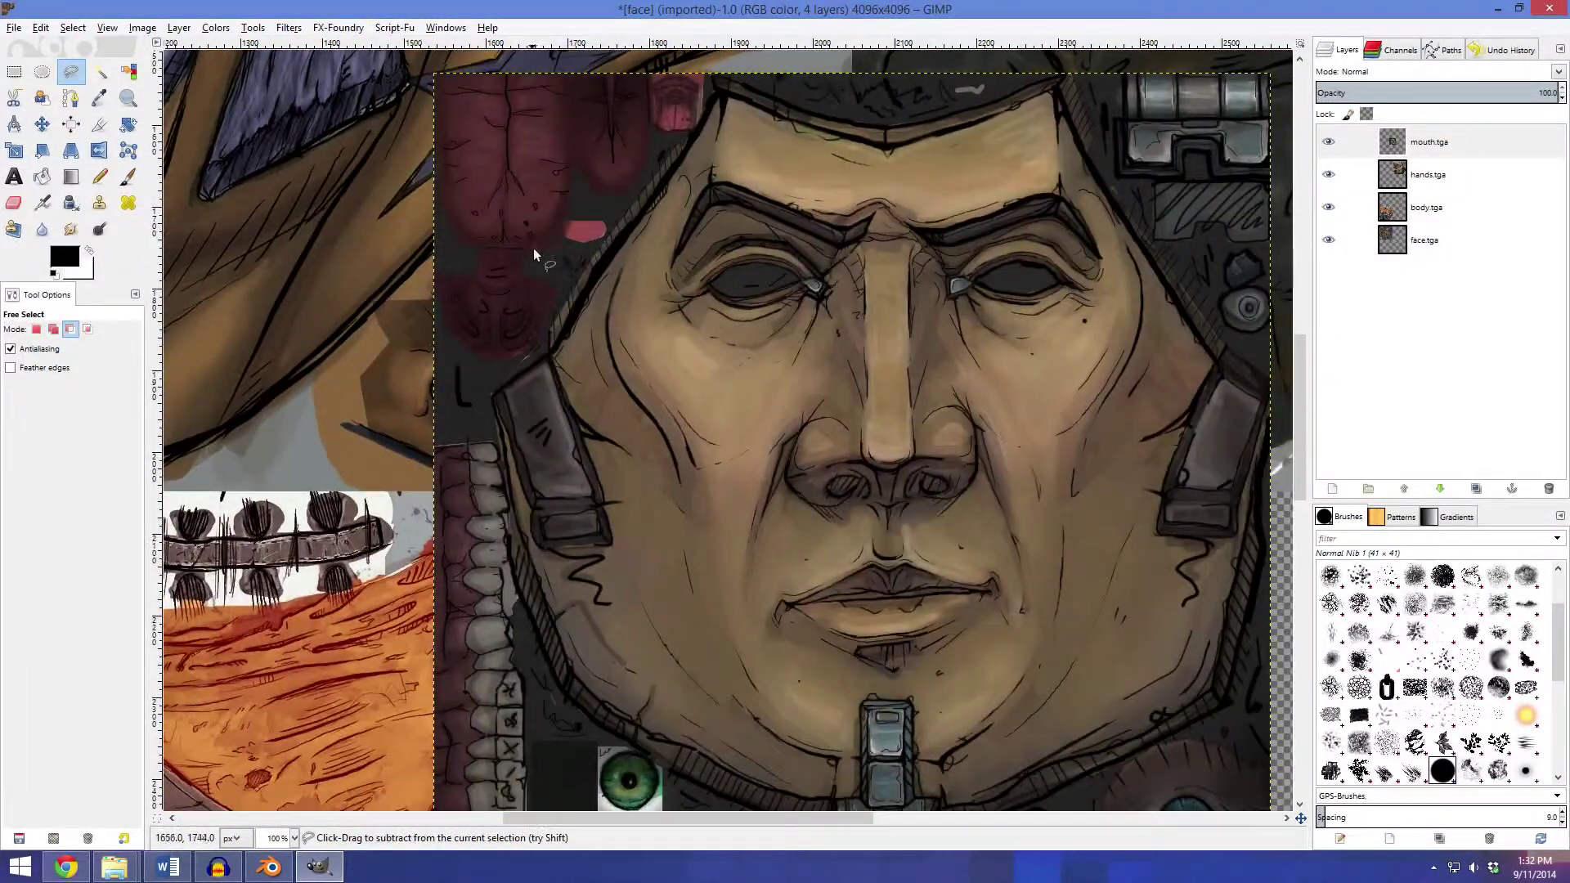
{"action": "scroll", "coordinate": [684, 283], "scroll_direction": "up", "scroll_amount": 4}
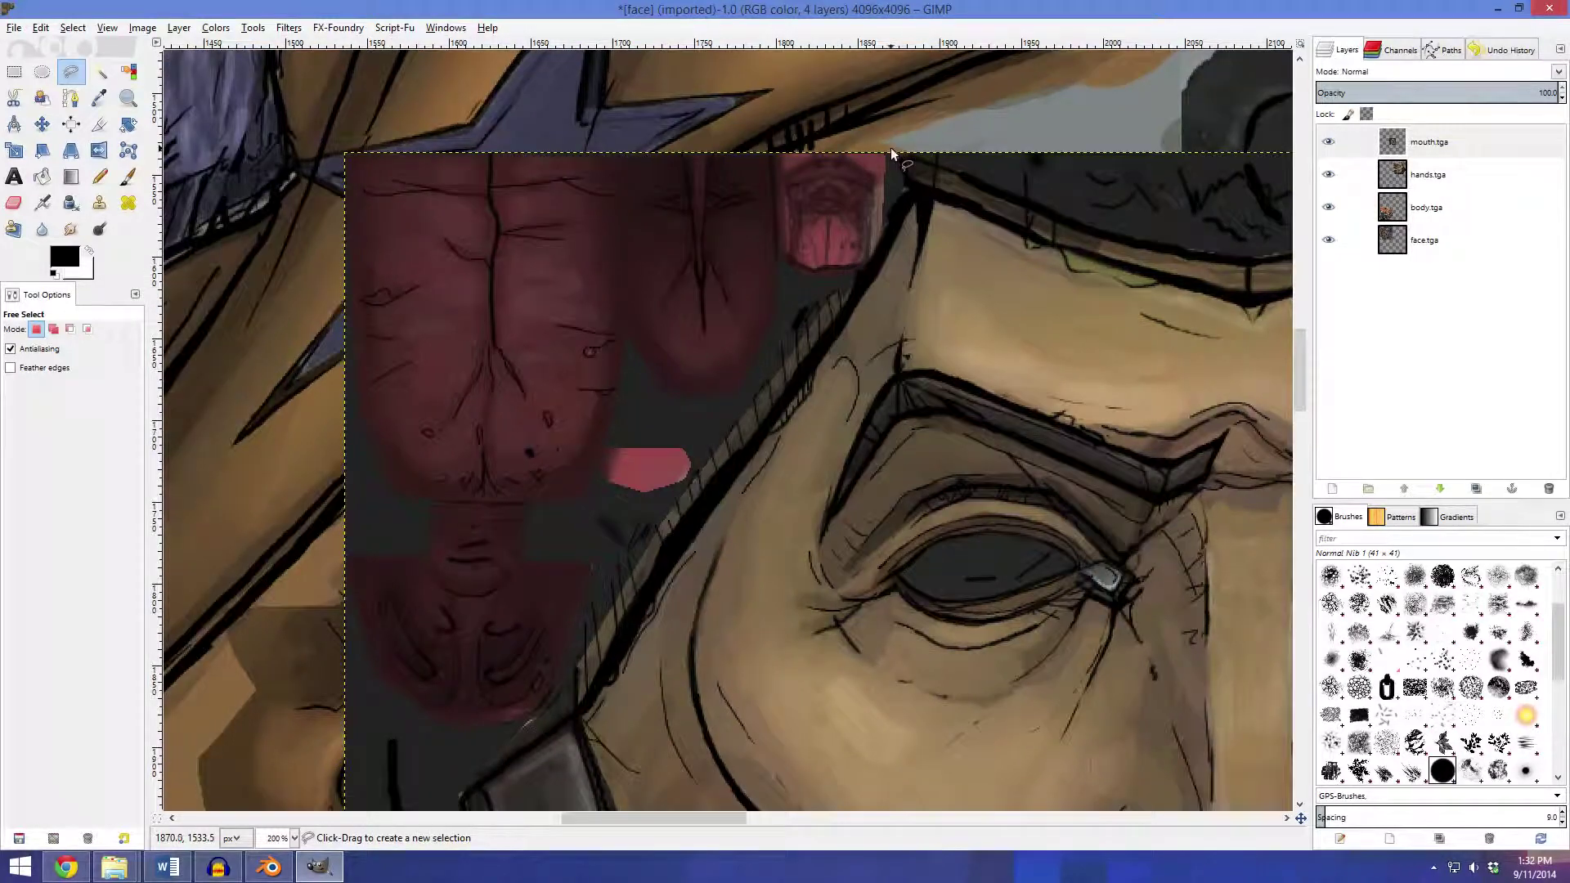
{"action": "left_click", "coordinate": [890, 148]}
{"action": "left_click", "coordinate": [868, 269]}
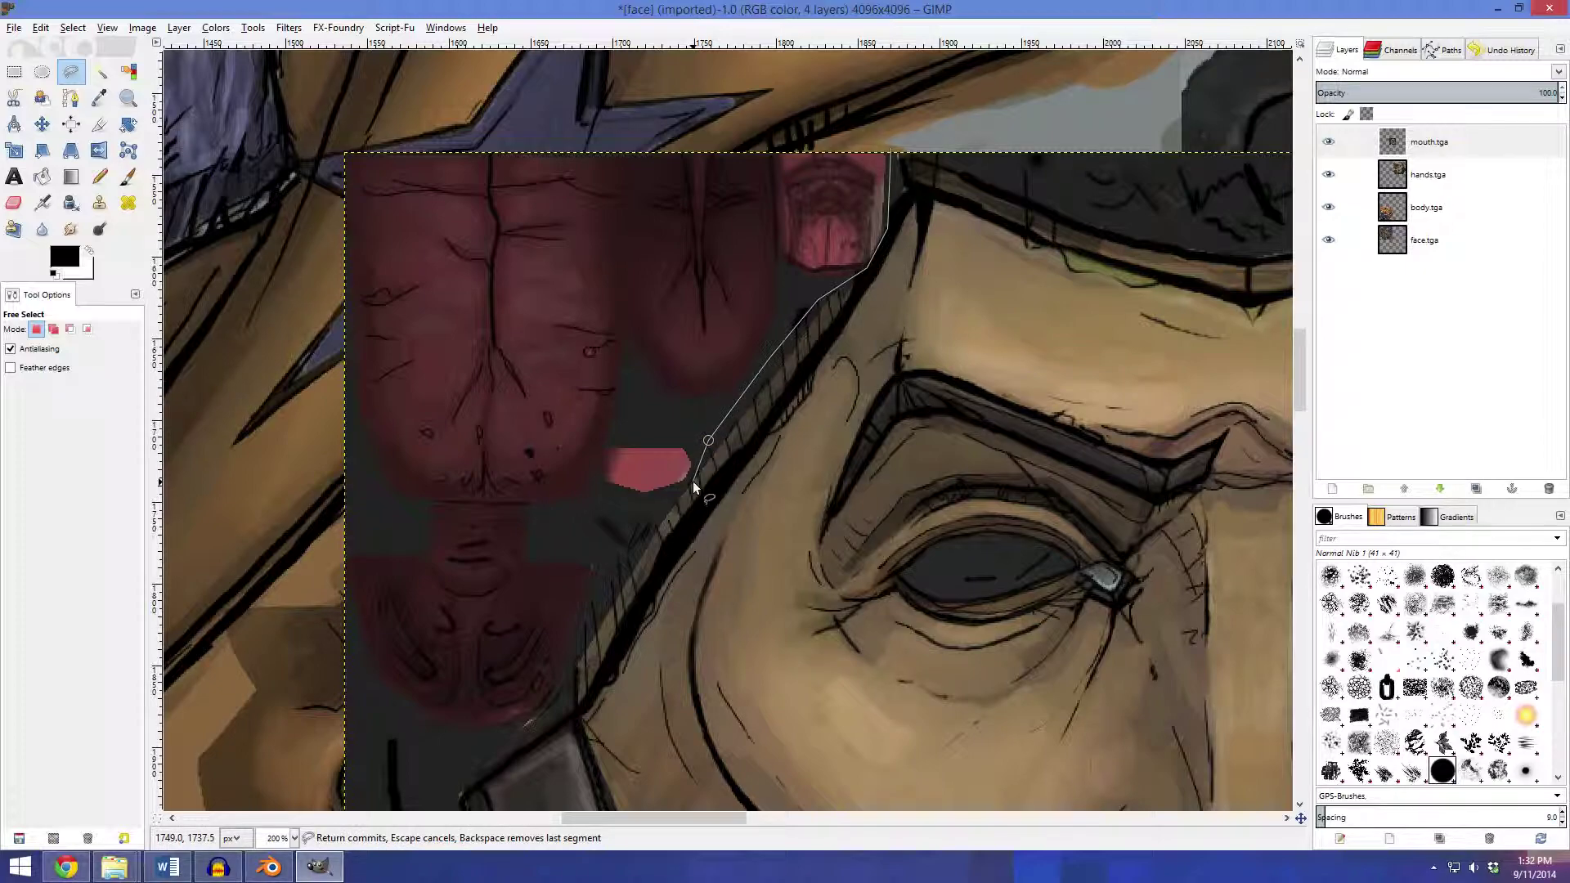
{"action": "left_click", "coordinate": [614, 582]}
{"action": "left_click", "coordinate": [567, 689]}
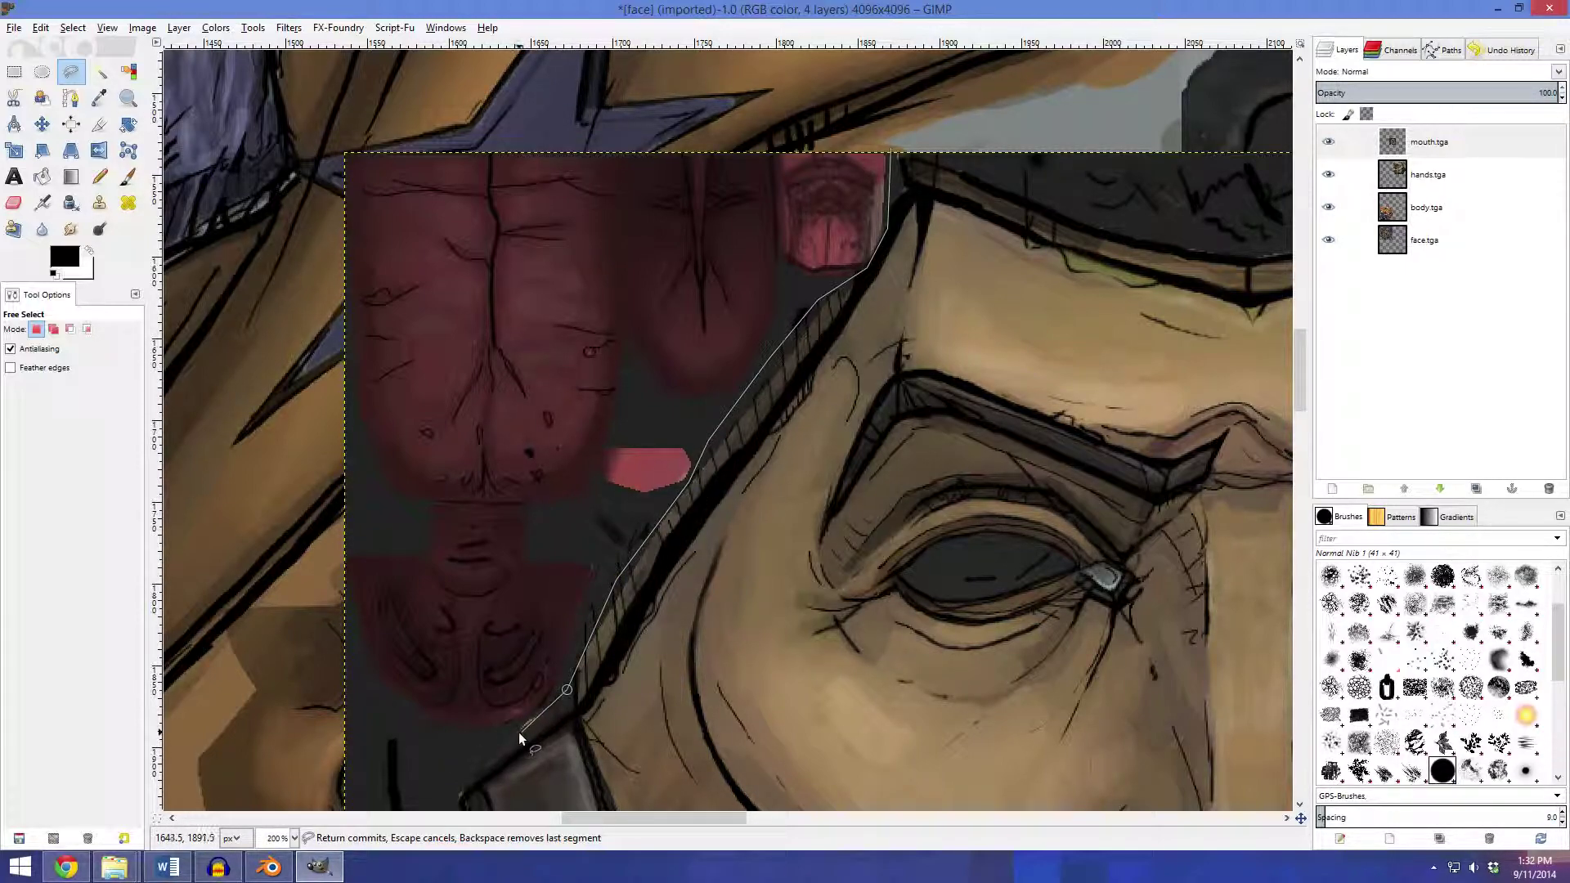
{"action": "left_click", "coordinate": [330, 703]}
{"action": "left_click", "coordinate": [302, 101]}
{"action": "left_click", "coordinate": [842, 96]}
{"action": "left_click", "coordinate": [889, 151]}
{"action": "key", "text": "Return"}
Duplicate the mouth.tga layer
{"action": "left_click", "coordinate": [1463, 135]}
{"action": "right_click", "coordinate": [1462, 135]}
{"action": "left_click", "coordinate": [1410, 221]}
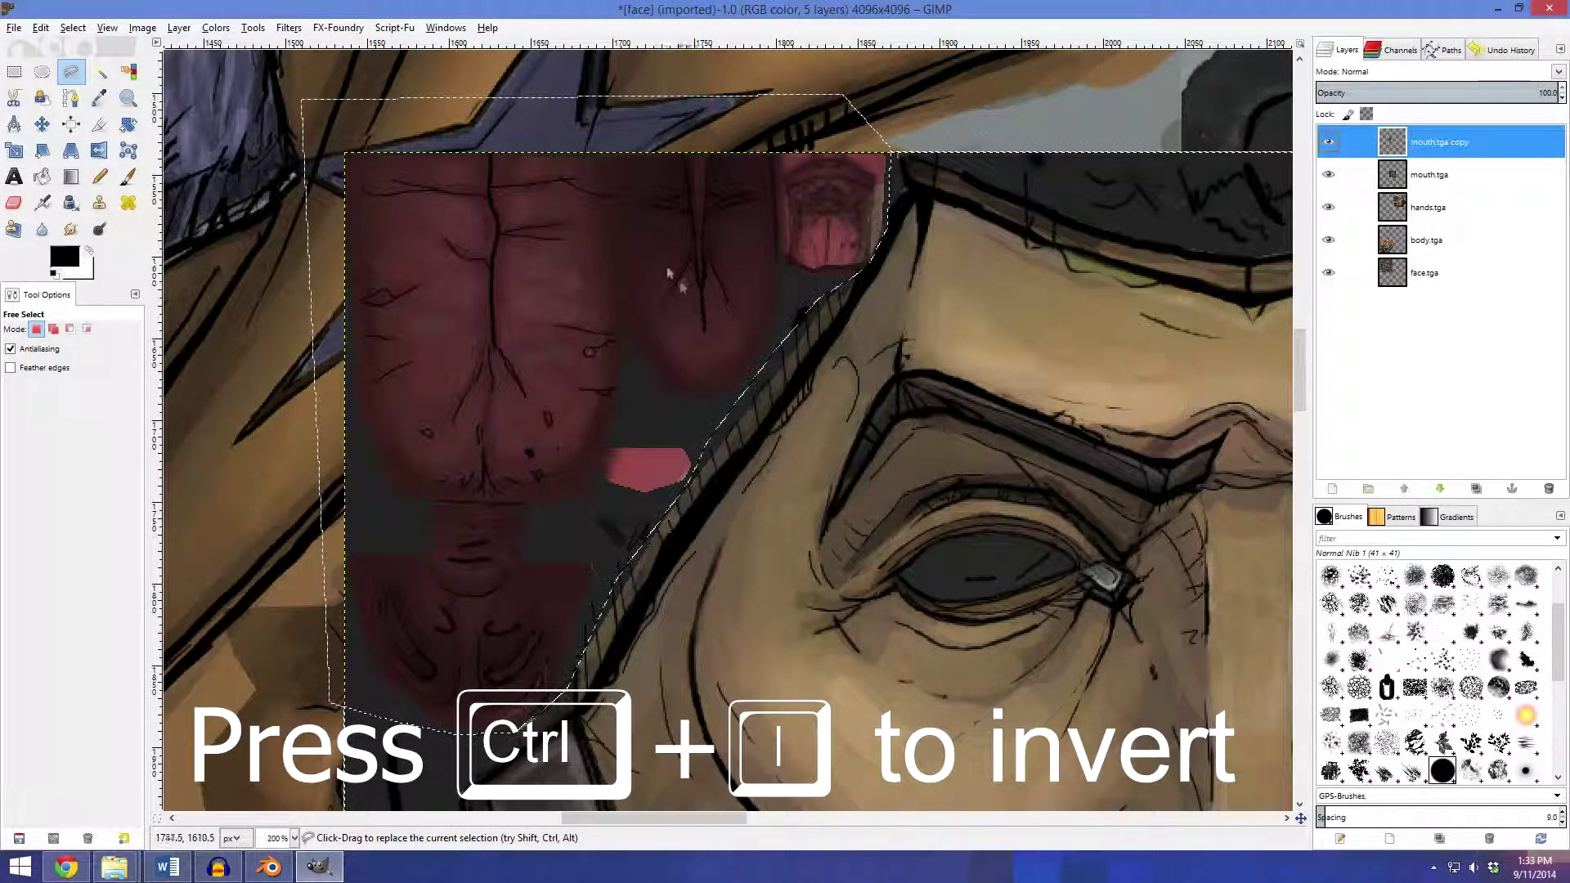
Delete everything outside the outlined tongue area on the mouth.tga copy layer and clear the selection
{"action": "left_click", "coordinate": [14, 72]}
{"action": "scroll", "coordinate": [360, 188], "scroll_direction": "down", "scroll_amount": 6}
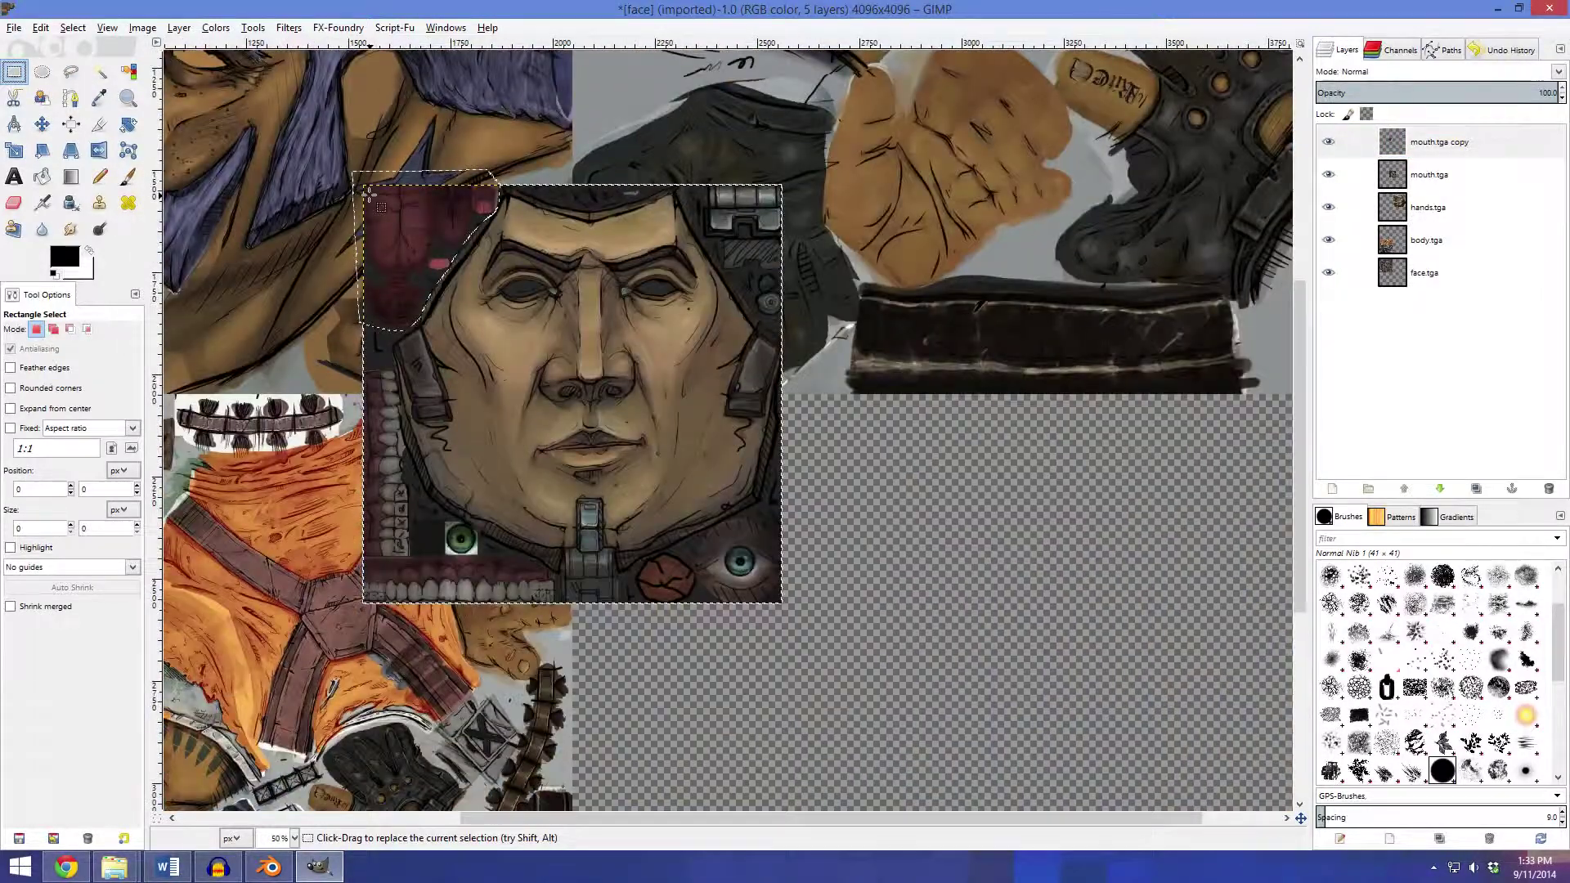
{"action": "left_click", "coordinate": [279, 209]}
Toggle the mouth.tga layer's visibility to check the cut-out on the copy above it
{"action": "scroll", "coordinate": [708, 214], "scroll_direction": "up", "scroll_amount": 2}
{"action": "scroll", "coordinate": [773, 198], "scroll_direction": "up", "scroll_amount": 2}
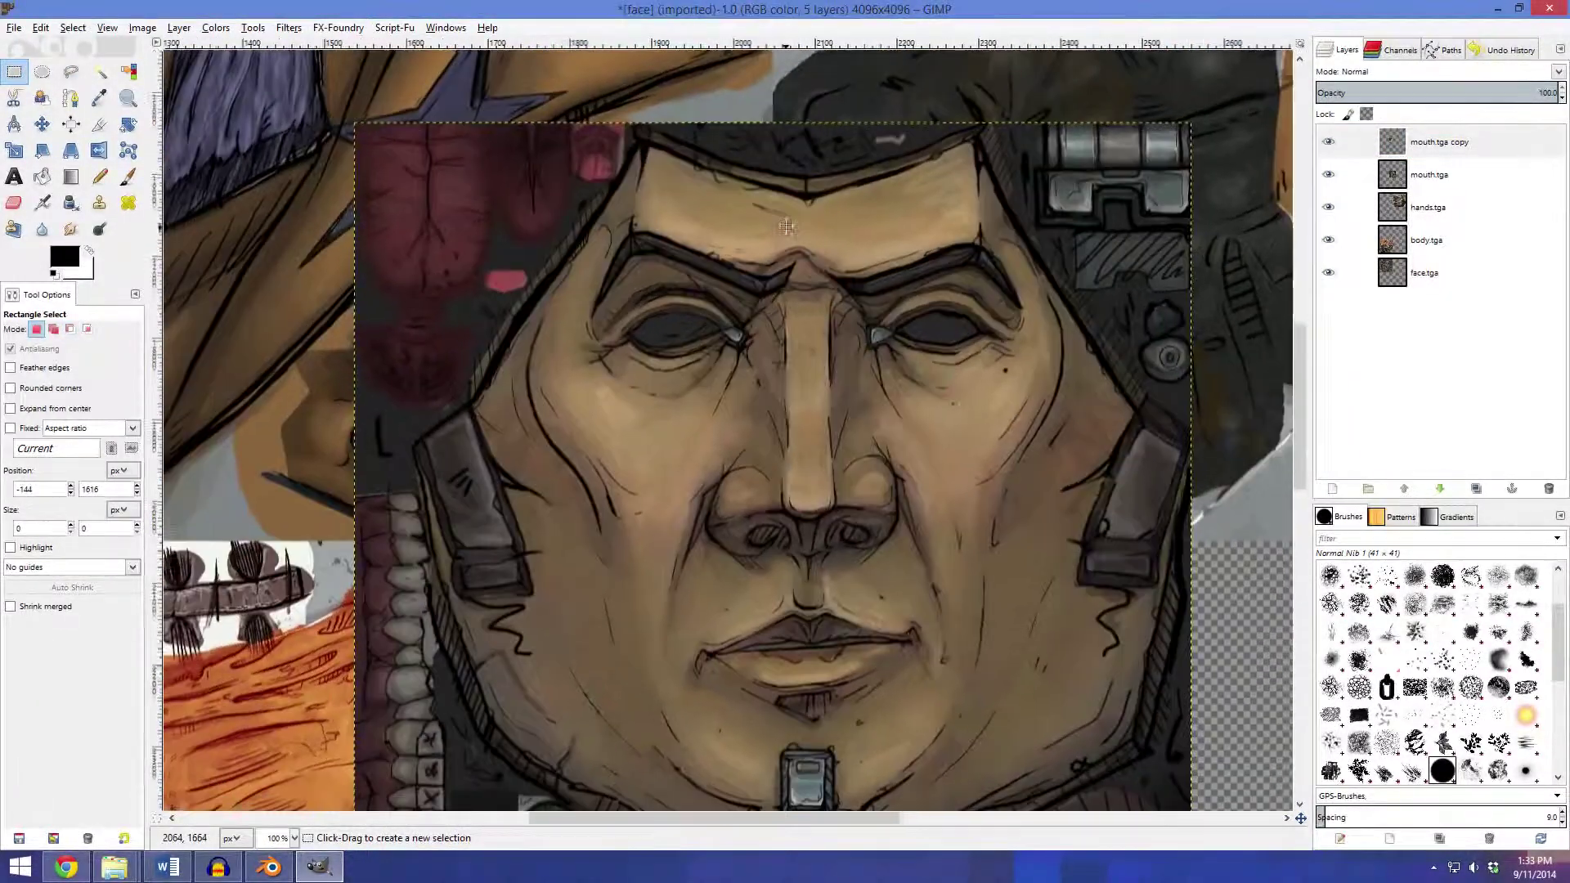
{"action": "left_click", "coordinate": [1329, 174]}
{"action": "left_click", "coordinate": [1330, 175]}
{"action": "left_click", "coordinate": [1329, 175]}
{"action": "left_click", "coordinate": [1330, 175]}
{"action": "left_click", "coordinate": [1329, 175]}
{"action": "left_click", "coordinate": [1330, 175]}
{"action": "left_click", "coordinate": [1330, 175]}
{"action": "left_click", "coordinate": [1329, 174]}
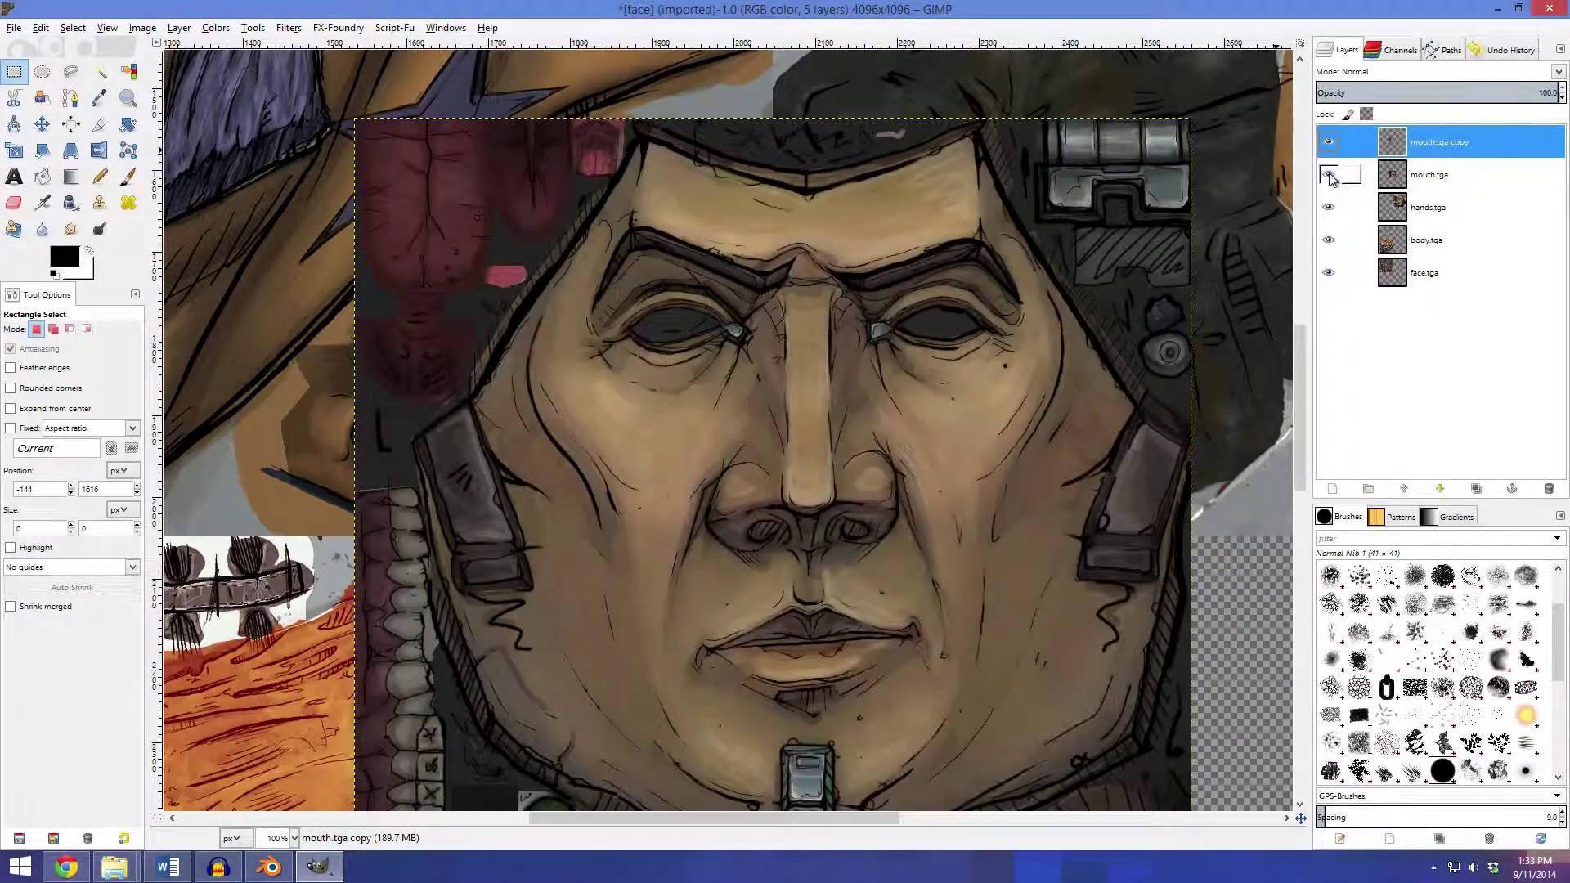
On the mouth.tga layer, start a Free Select outline around the vertical row of teeth along the texture's left edge
{"action": "left_click", "coordinate": [1470, 179]}
{"action": "left_click_drag", "start_coordinate": [720, 532], "coordinate": [792, 412]}
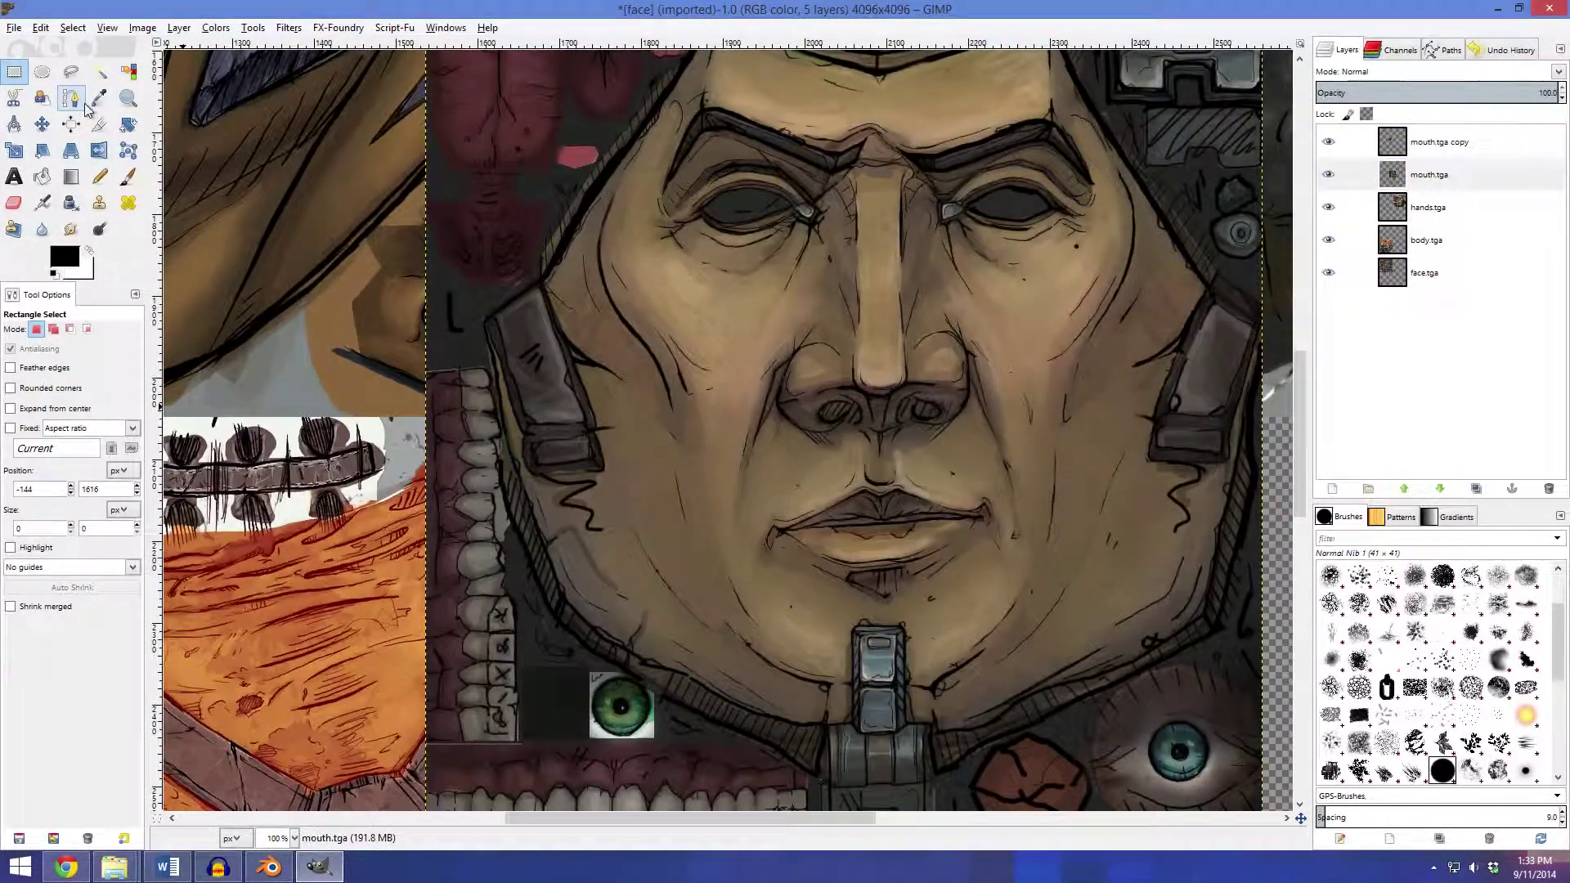
{"action": "left_click", "coordinate": [72, 74]}
{"action": "scroll", "coordinate": [451, 409], "scroll_direction": "up", "scroll_amount": 3}
{"action": "left_click", "coordinate": [425, 491]}
{"action": "left_click", "coordinate": [609, 481]}
{"action": "scroll", "coordinate": [625, 491], "scroll_direction": "down", "scroll_amount": 3}
{"action": "mouse_move", "coordinate": [623, 419]}
{"action": "left_mouse_down"}
{"action": "mouse_move", "coordinate": [621, 642]}
{"action": "mouse_move", "coordinate": [633, 344]}
{"action": "left_mouse_up"}
{"action": "left_click_drag", "start_coordinate": [634, 360], "coordinate": [685, 711]}
{"action": "left_click_drag", "start_coordinate": [685, 712], "coordinate": [617, 278]}
{"action": "left_click", "coordinate": [616, 606]}
Extend the outline around the horizontal row of teeth along the texture's bottom edge and close the selection
{"action": "left_click", "coordinate": [1120, 608]}
{"action": "left_click_drag", "start_coordinate": [1122, 609], "coordinate": [686, 447]}
{"action": "left_click", "coordinate": [815, 463]}
{"action": "left_click", "coordinate": [897, 467]}
{"action": "left_click", "coordinate": [1046, 552]}
{"action": "left_click", "coordinate": [1046, 713]}
{"action": "scroll", "coordinate": [1046, 770], "scroll_direction": "down", "scroll_amount": 2}
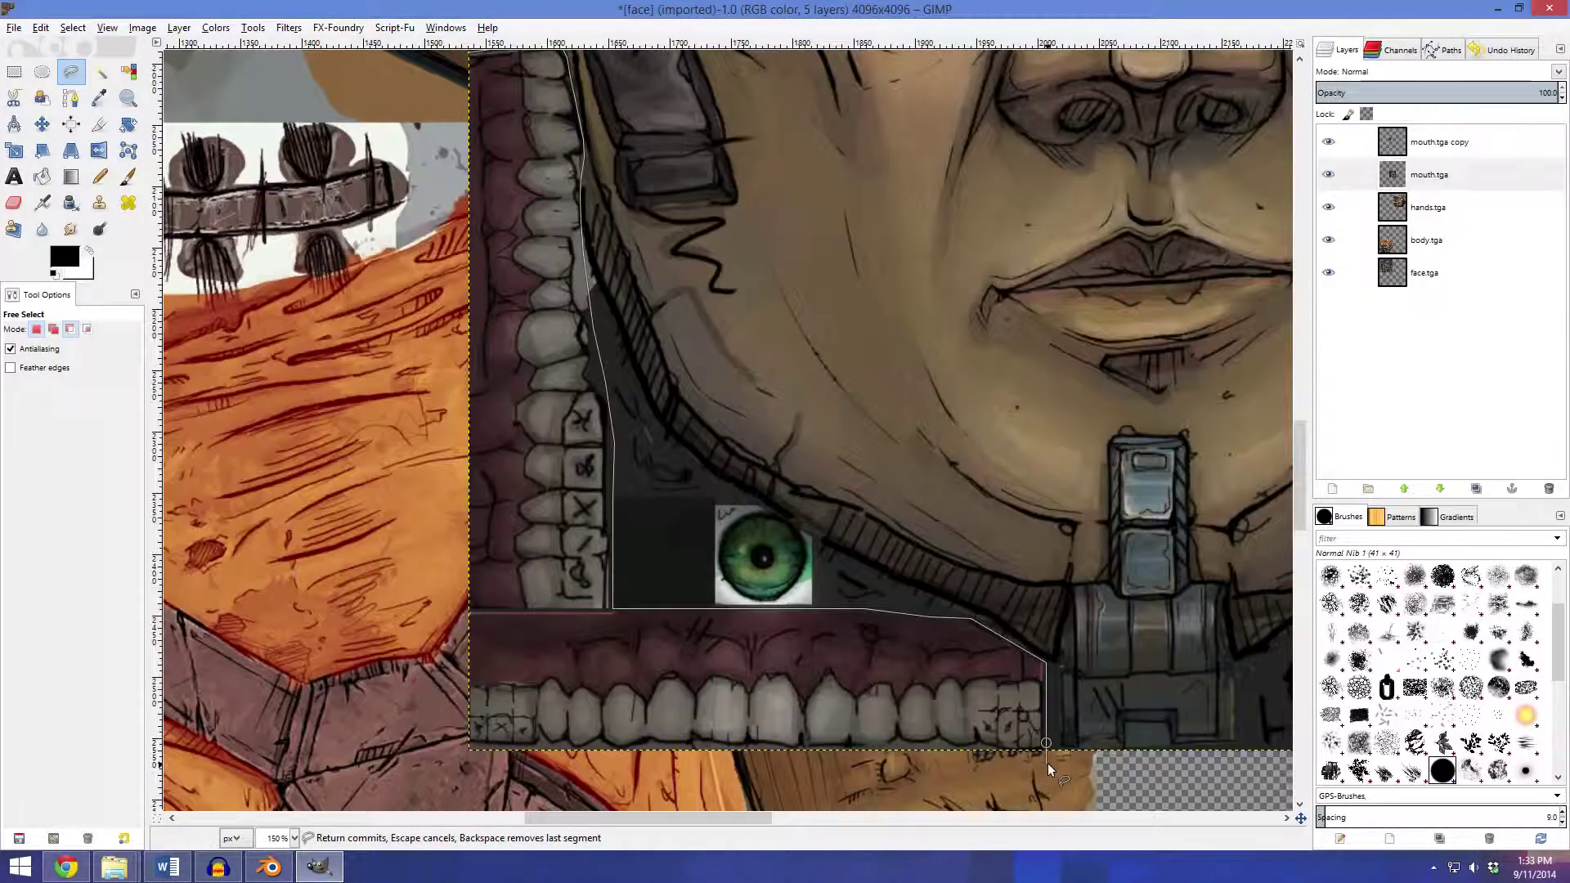
{"action": "scroll", "coordinate": [1050, 769], "scroll_direction": "up", "scroll_amount": 2}
{"action": "key", "text": "Return"}
Invert the selection, delete everything except the teeth from the mouth.tga layer and clear the selection
{"action": "key", "text": "ctrl+i"}
{"action": "key", "text": "Delete"}
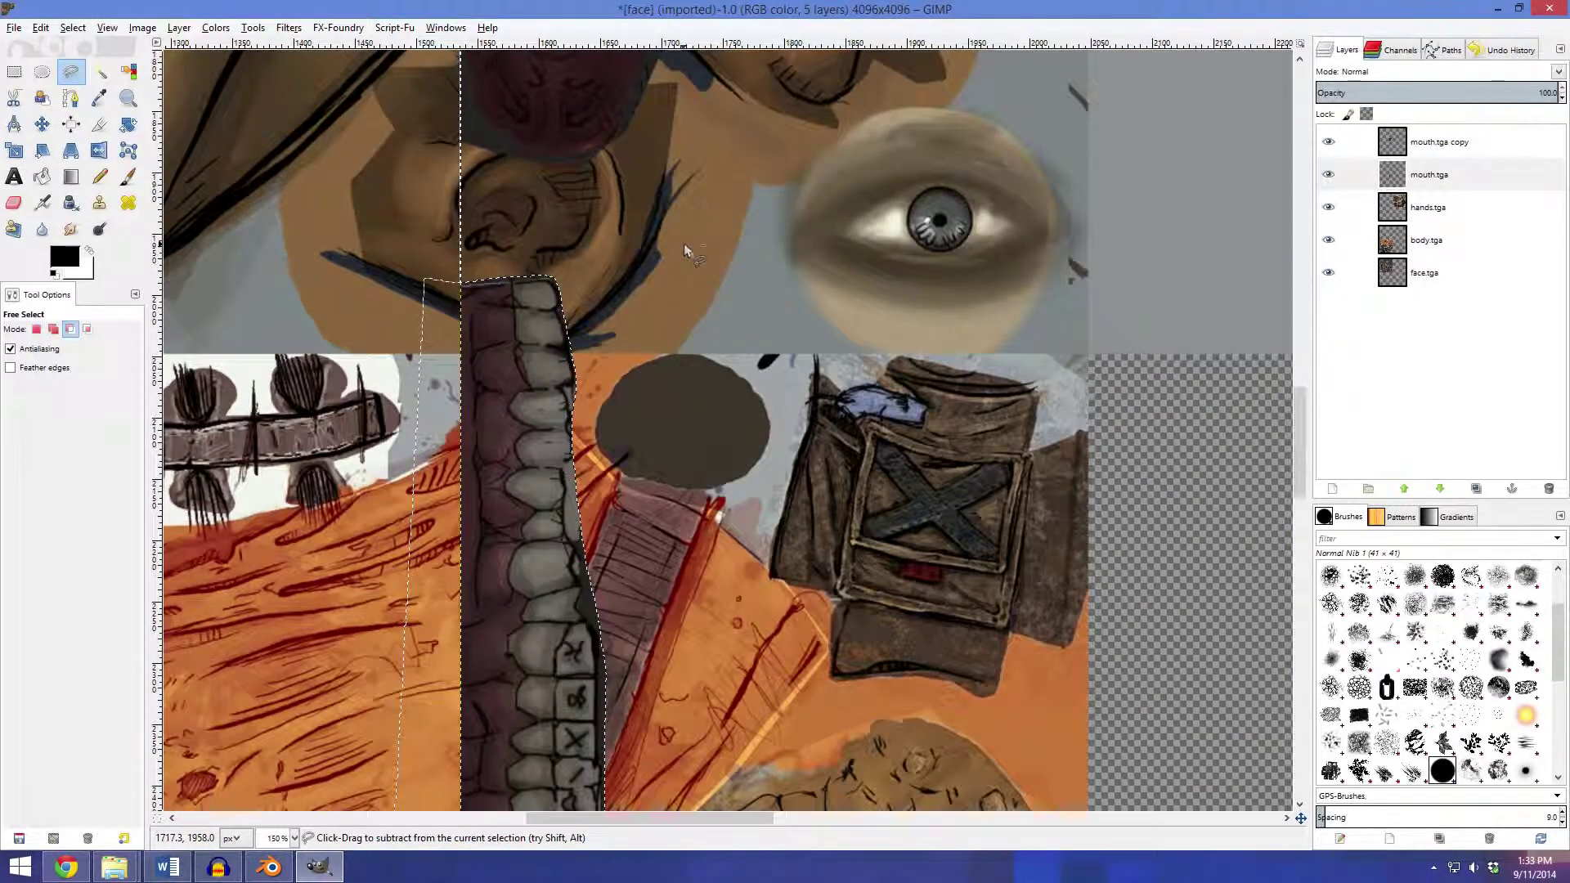
{"action": "scroll", "coordinate": [683, 243], "scroll_direction": "down", "scroll_amount": 4}
{"action": "left_click_drag", "start_coordinate": [167, 146], "coordinate": [365, 276]}
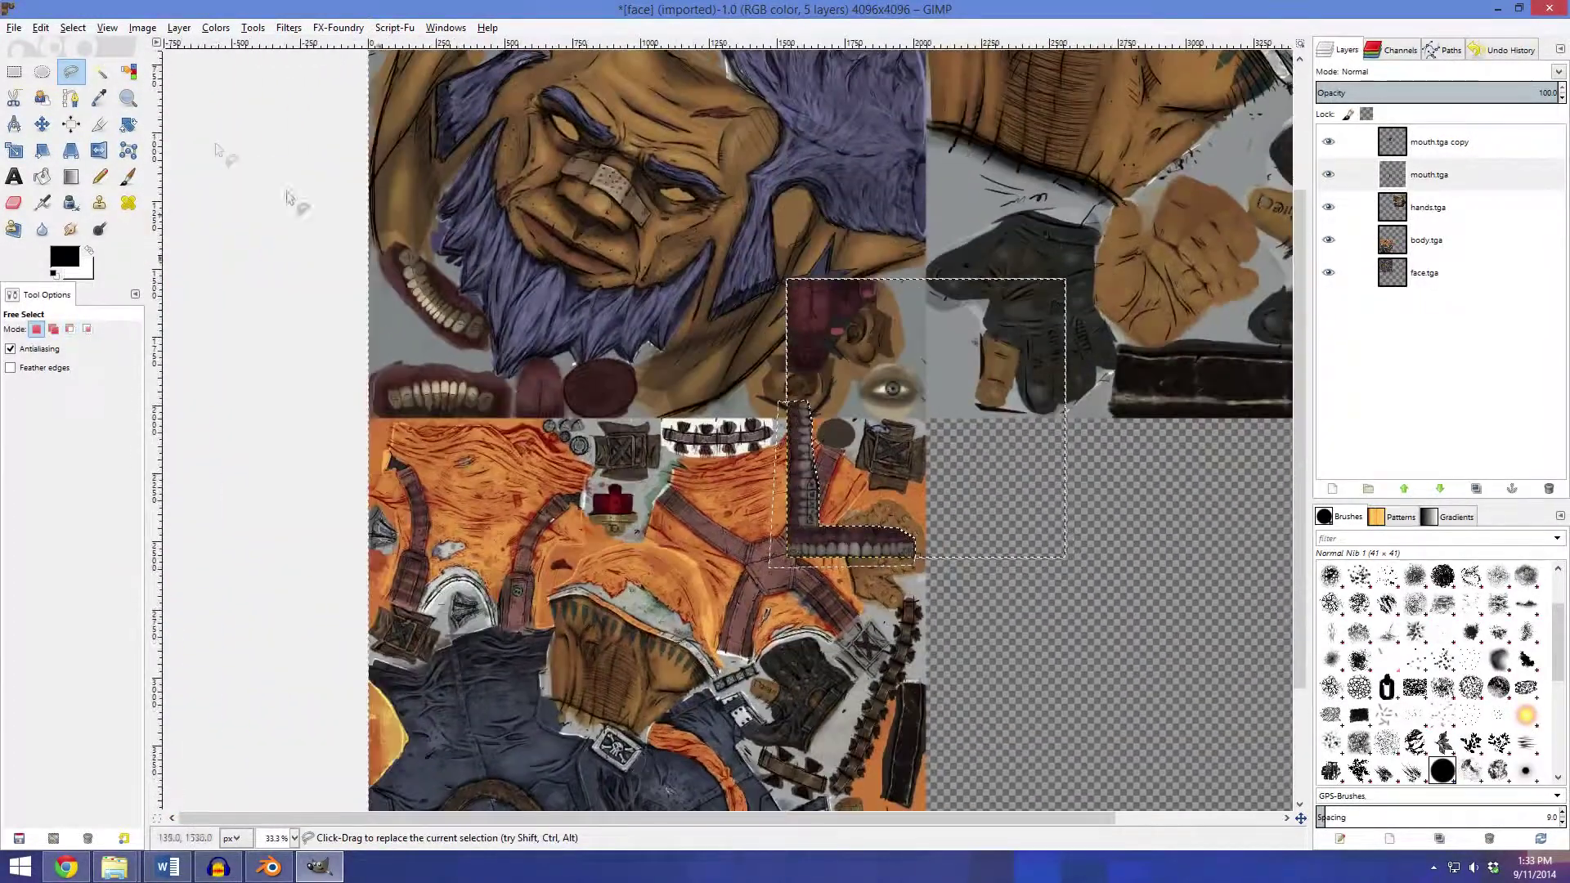
{"action": "left_click", "coordinate": [15, 71]}
Move the teeth layer flush into the face texture's lower-left corner and place the tongue piece beside the vertical teeth
{"action": "scroll", "coordinate": [832, 416], "scroll_direction": "up", "scroll_amount": 1}
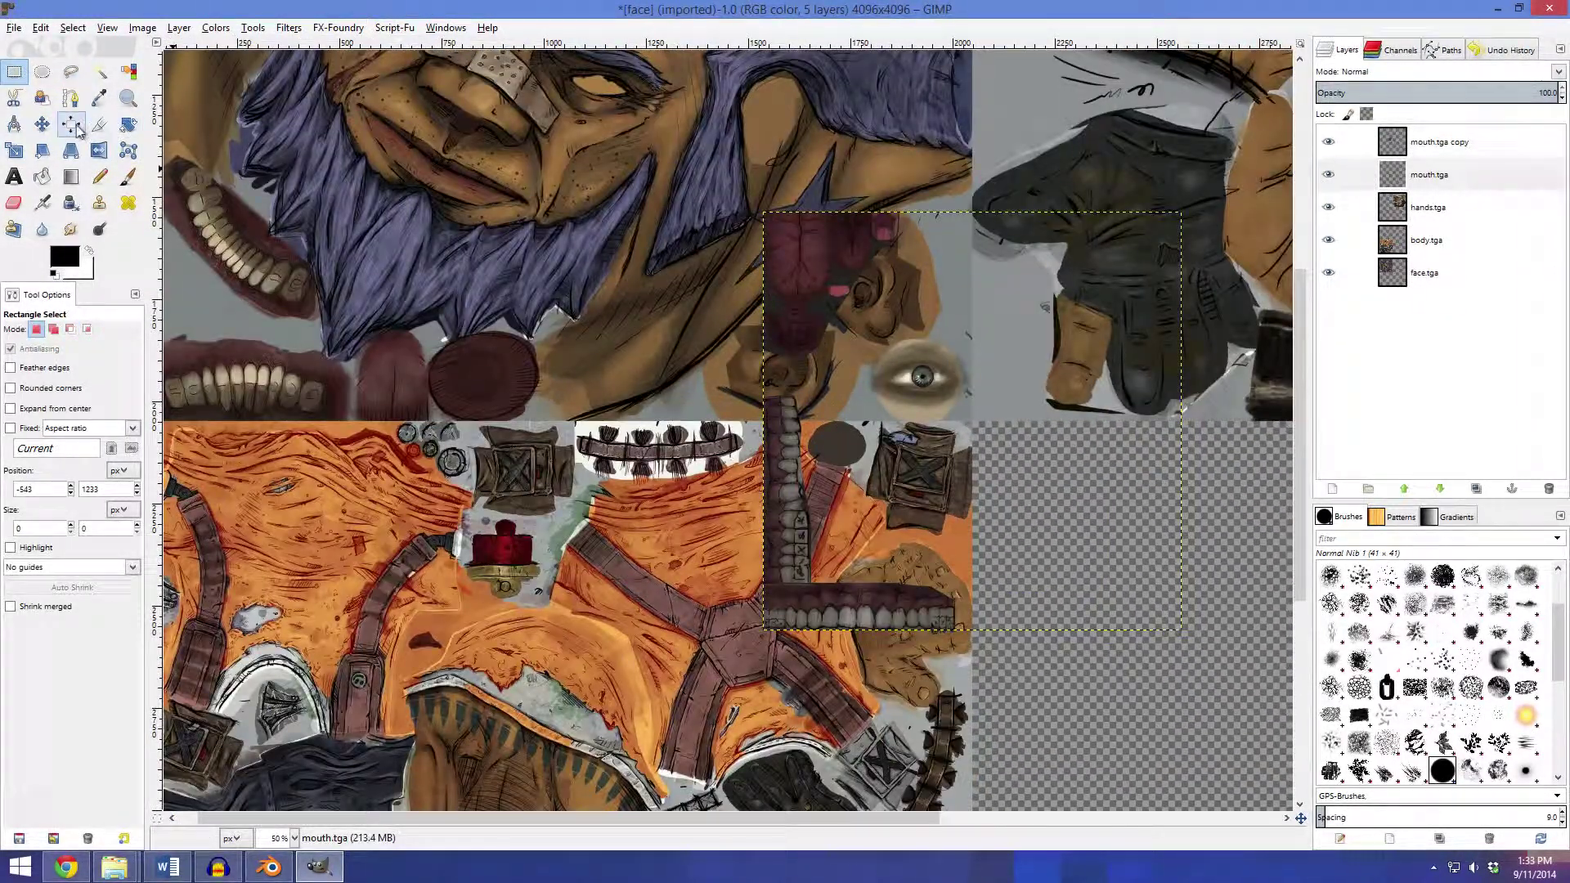
{"action": "left_click", "coordinate": [42, 124]}
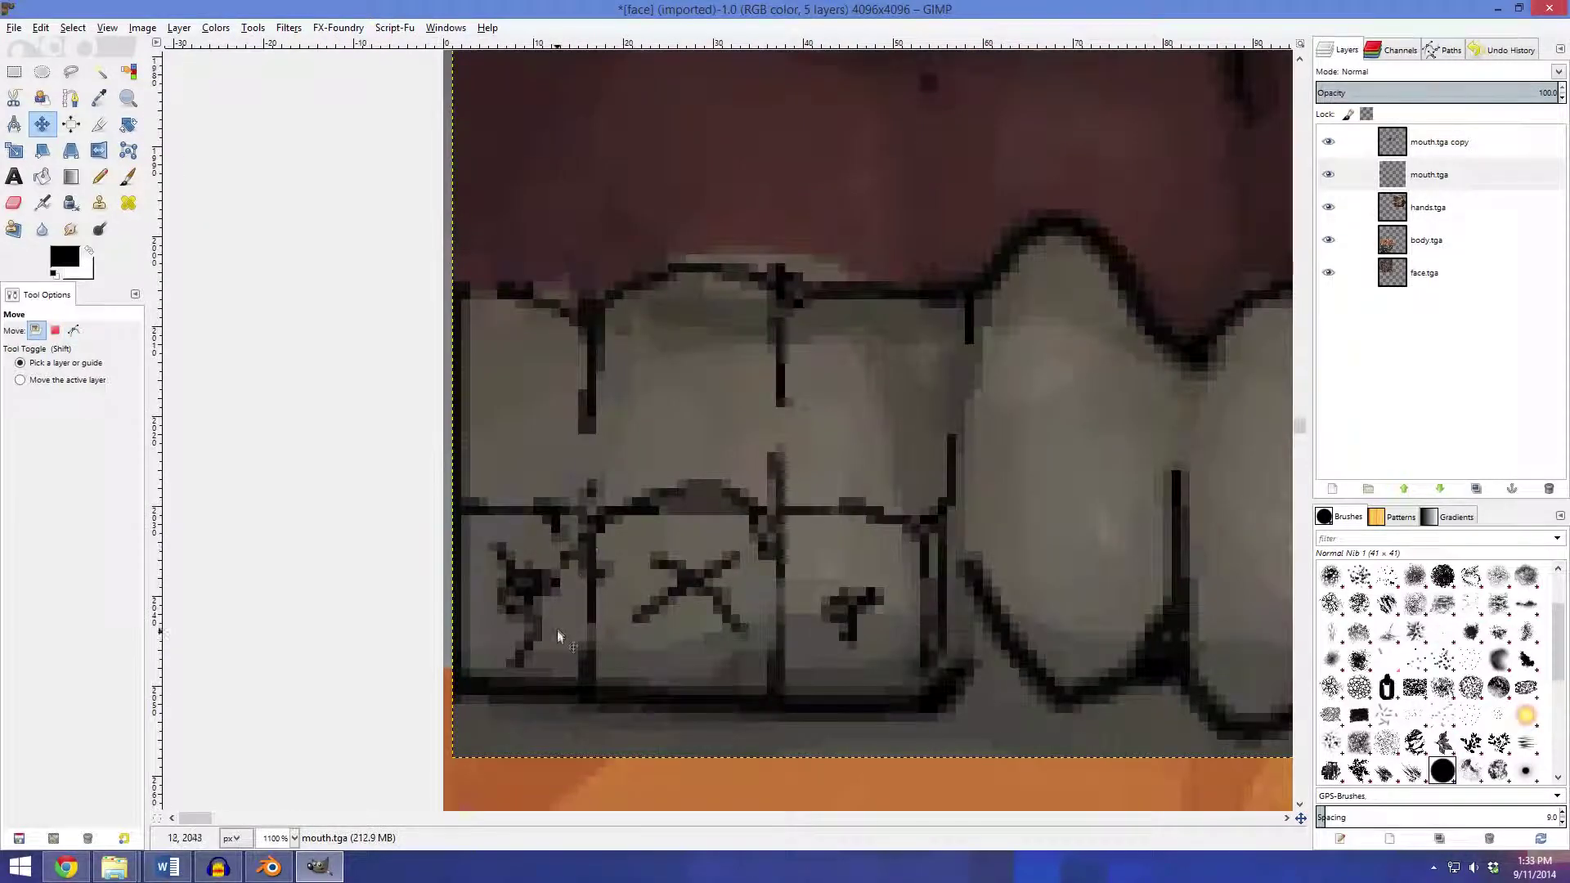
{"action": "left_click_drag", "start_coordinate": [556, 631], "coordinate": [538, 536]}
{"action": "scroll", "coordinate": [542, 537], "scroll_direction": "down", "scroll_amount": 10, "text": "ctrl"}
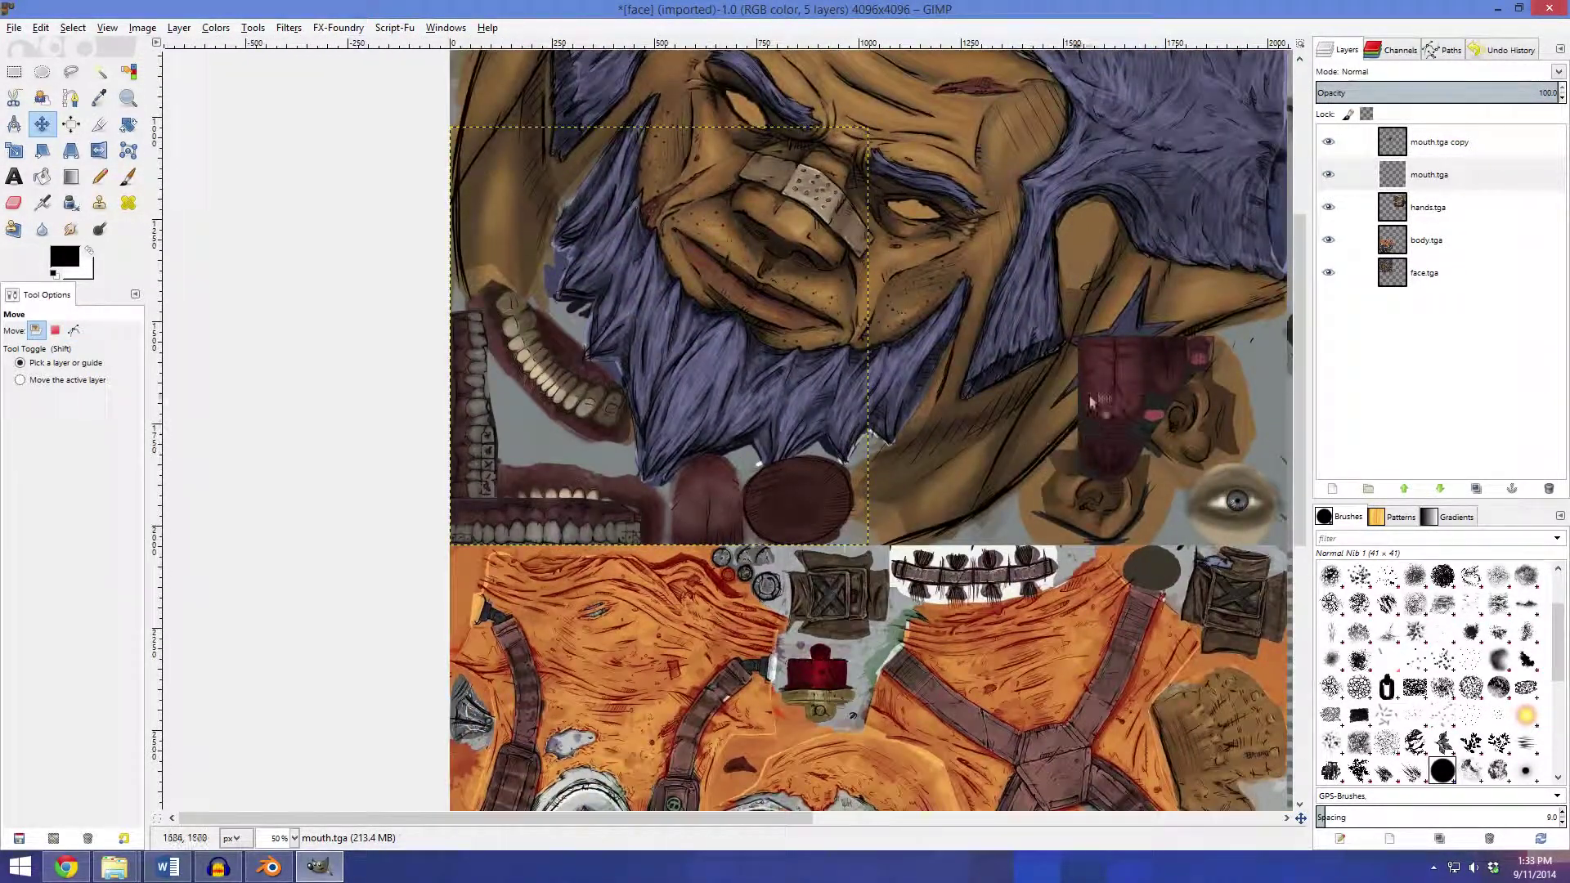
{"action": "left_click_drag", "start_coordinate": [1091, 401], "coordinate": [552, 384]}
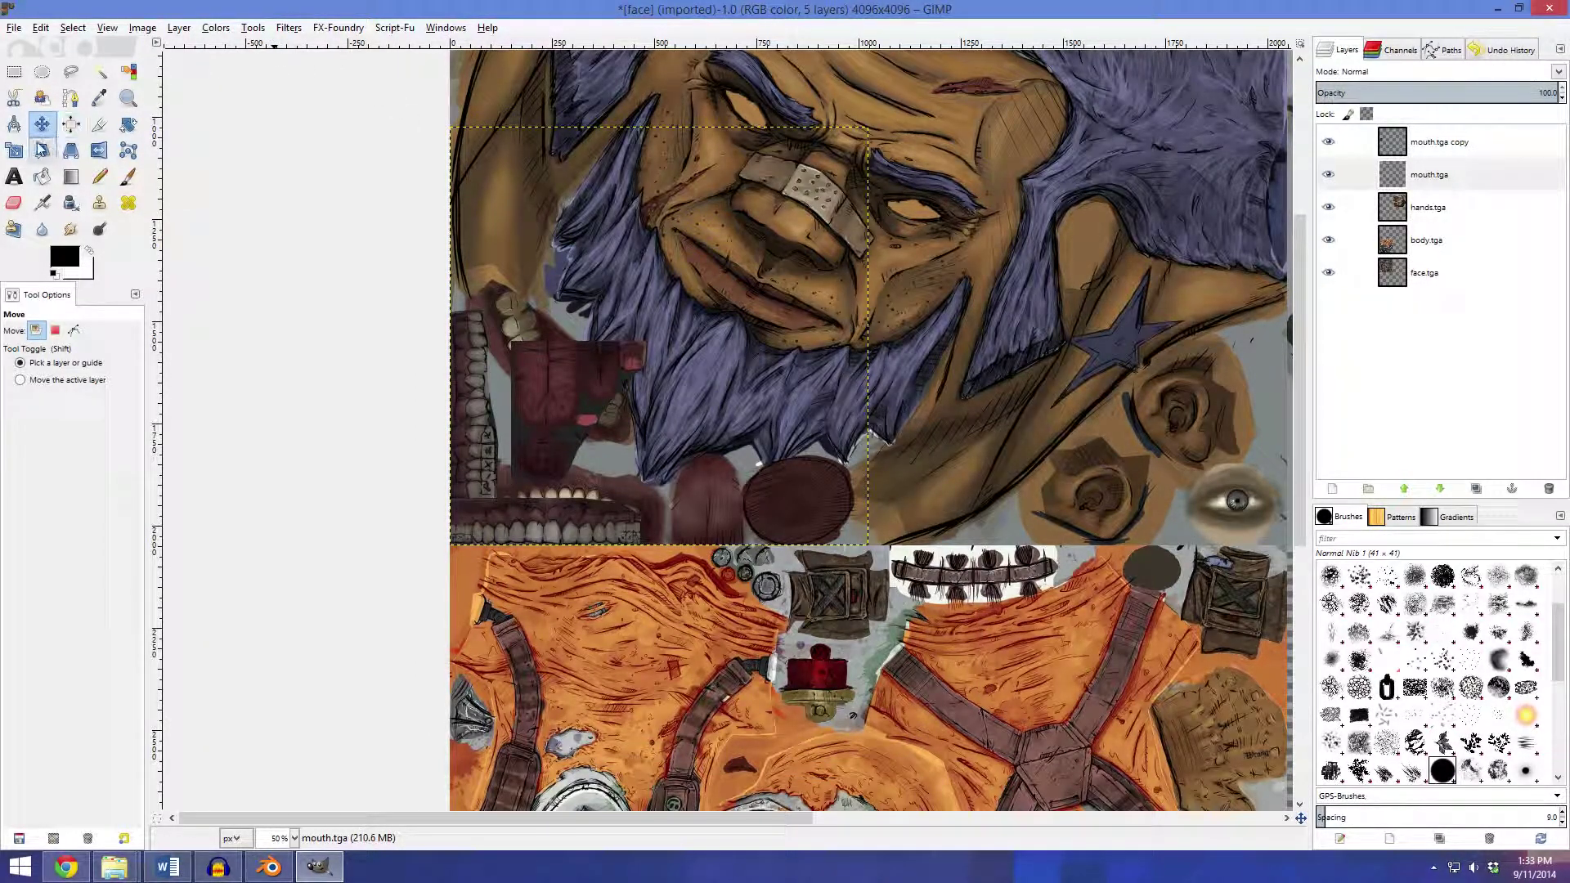
Try to rotate the mouth.tga teeth layer by 180° and undo the rotation
{"action": "left_click", "coordinate": [184, 30]}
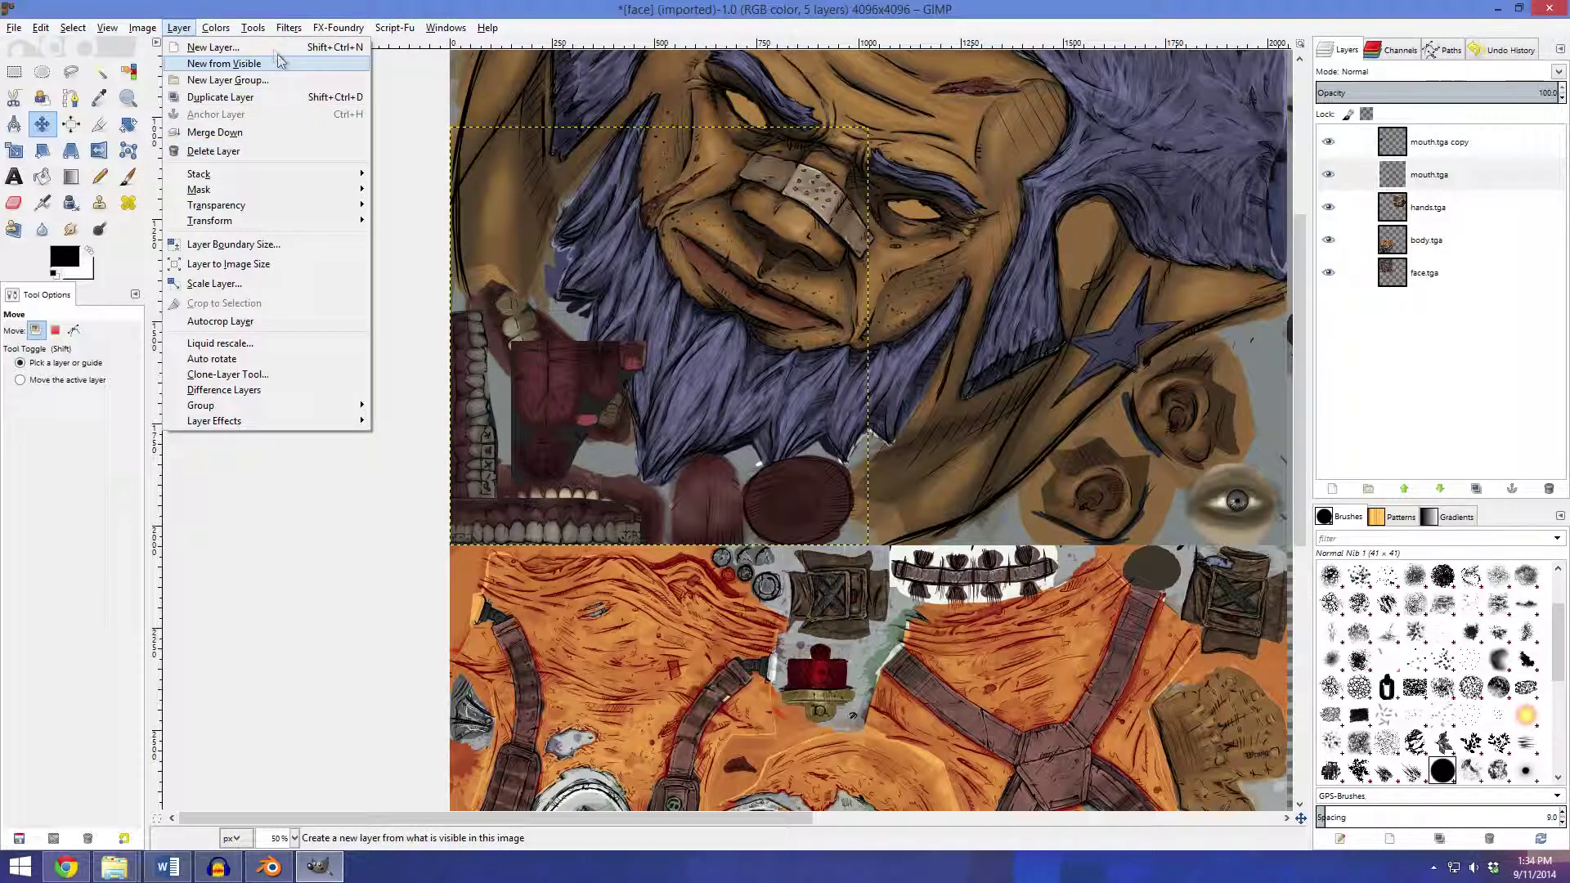
{"action": "mouse_move", "coordinate": [245, 221]}
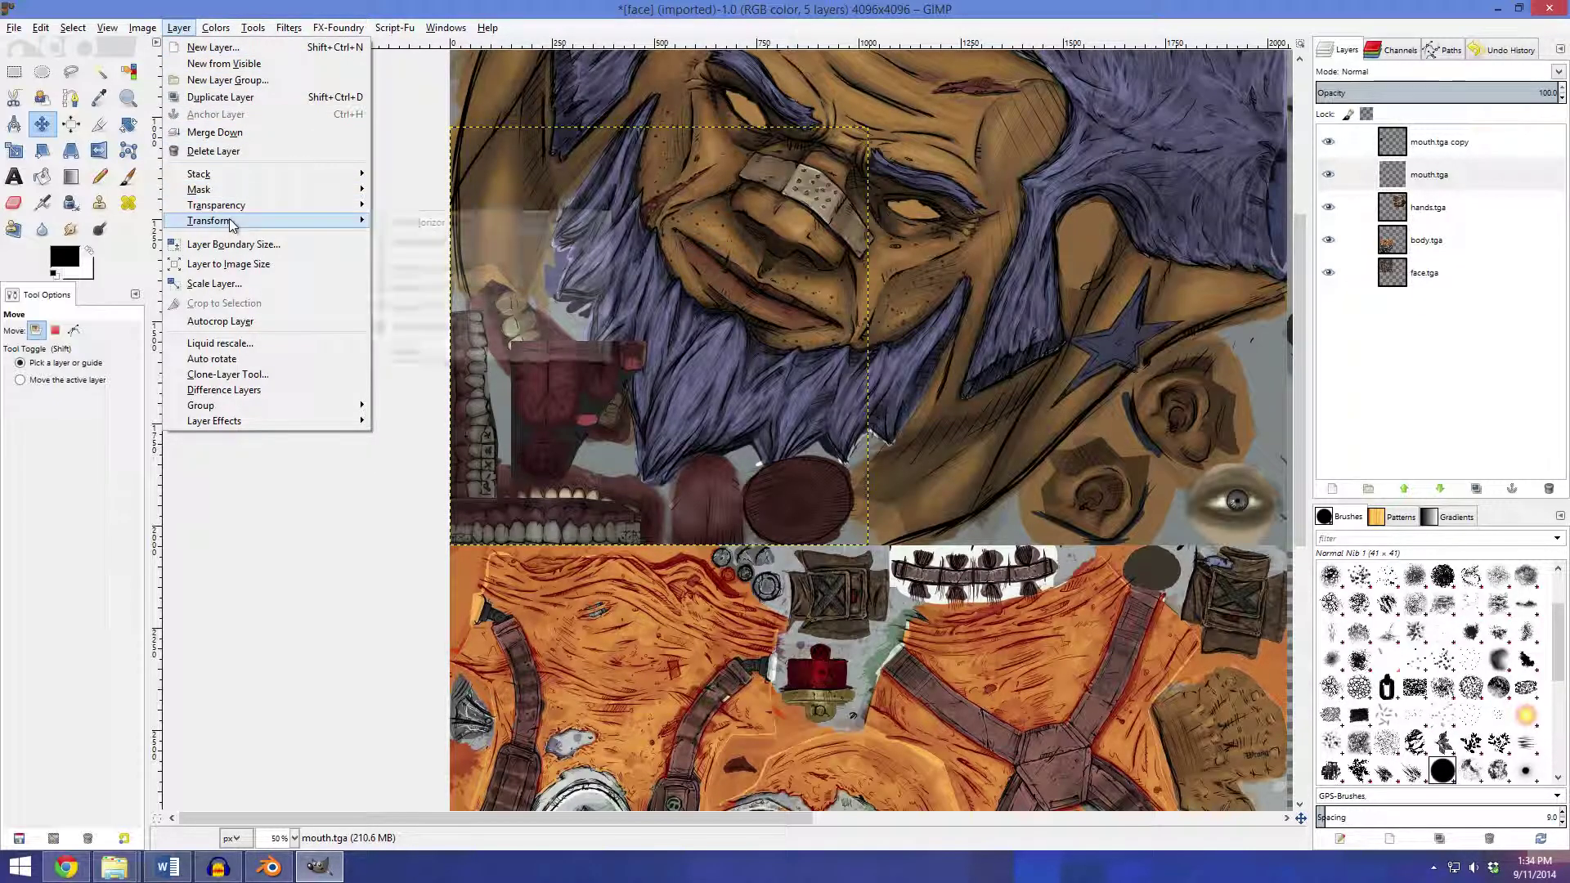
{"action": "left_click", "coordinate": [419, 308]}
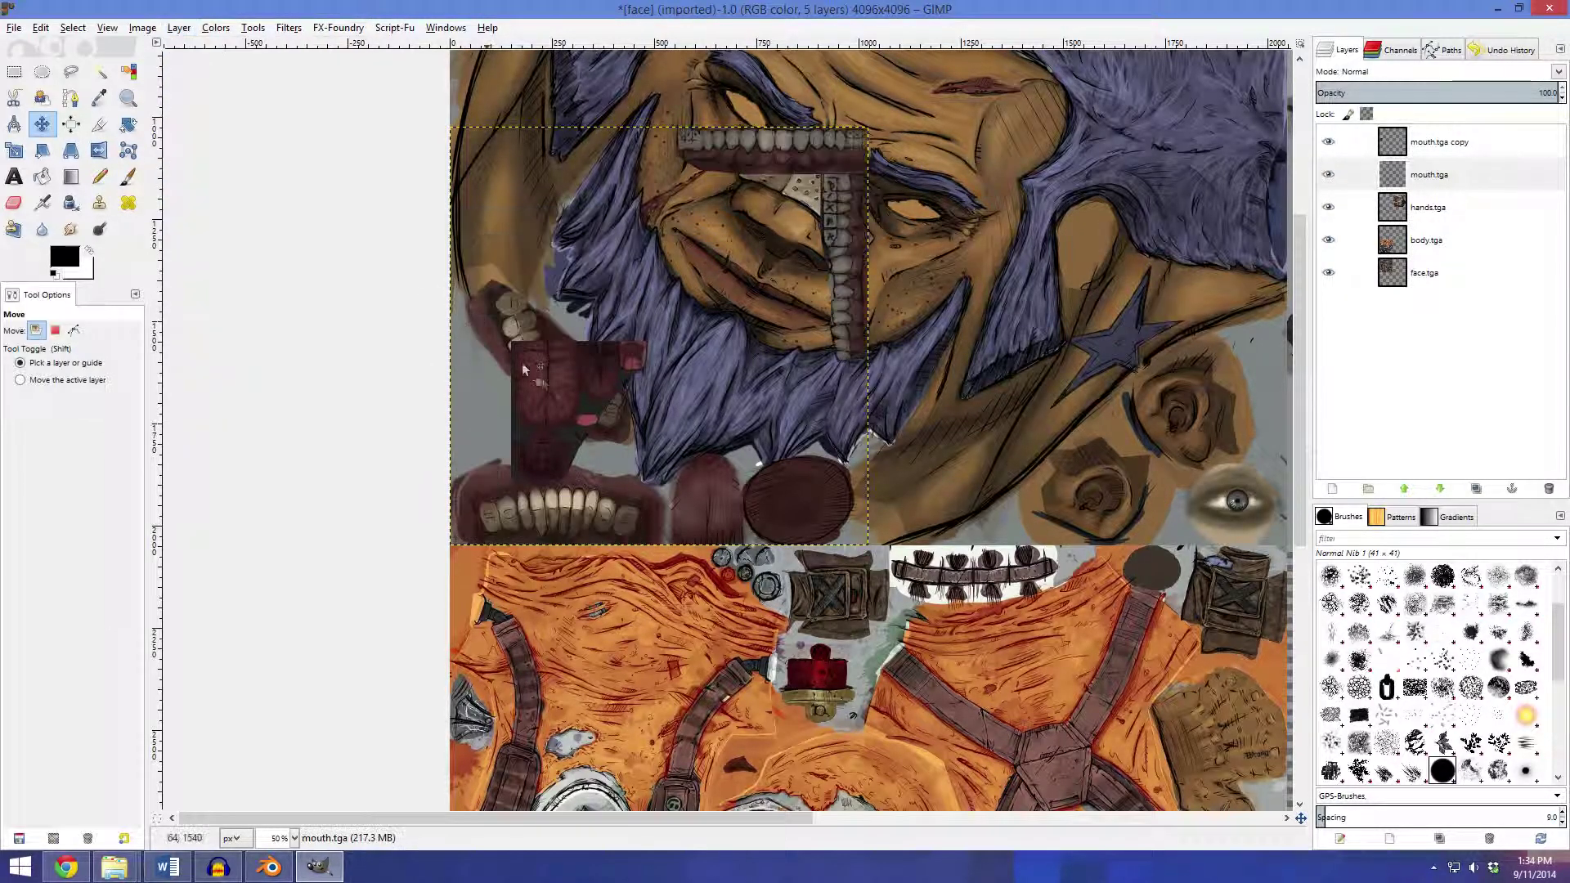
{"action": "key", "text": "ctrl+z"}
Rotate the mouth.tga copy layer by 180° and flip it horizontally
{"action": "left_click", "coordinate": [1446, 144]}
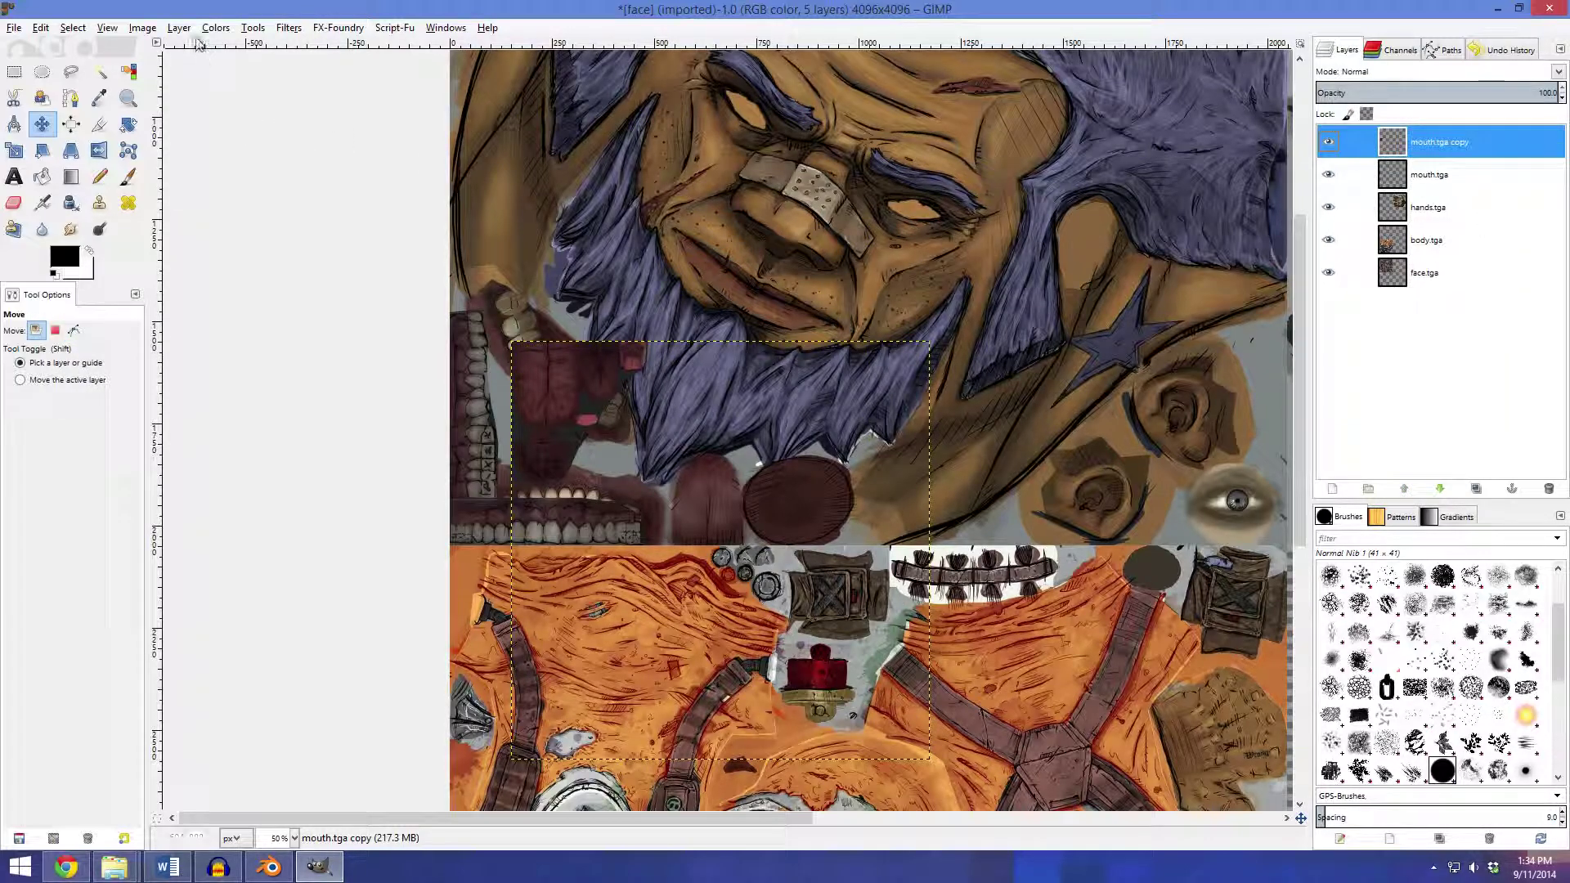
{"action": "left_click", "coordinate": [179, 27]}
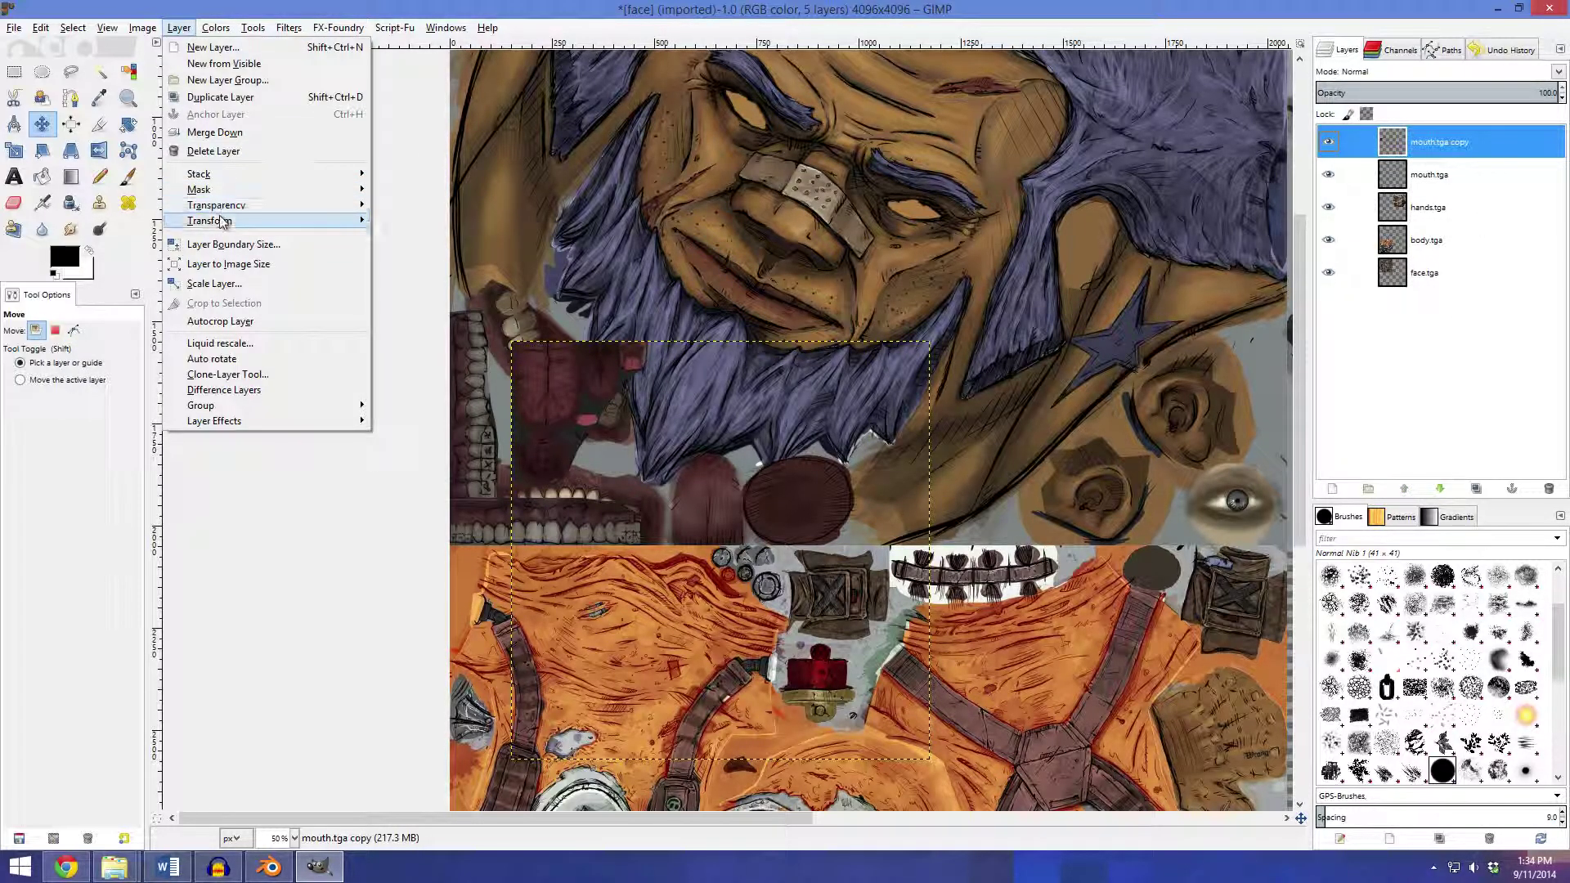
{"action": "mouse_move", "coordinate": [219, 221]}
{"action": "left_click", "coordinate": [401, 306]}
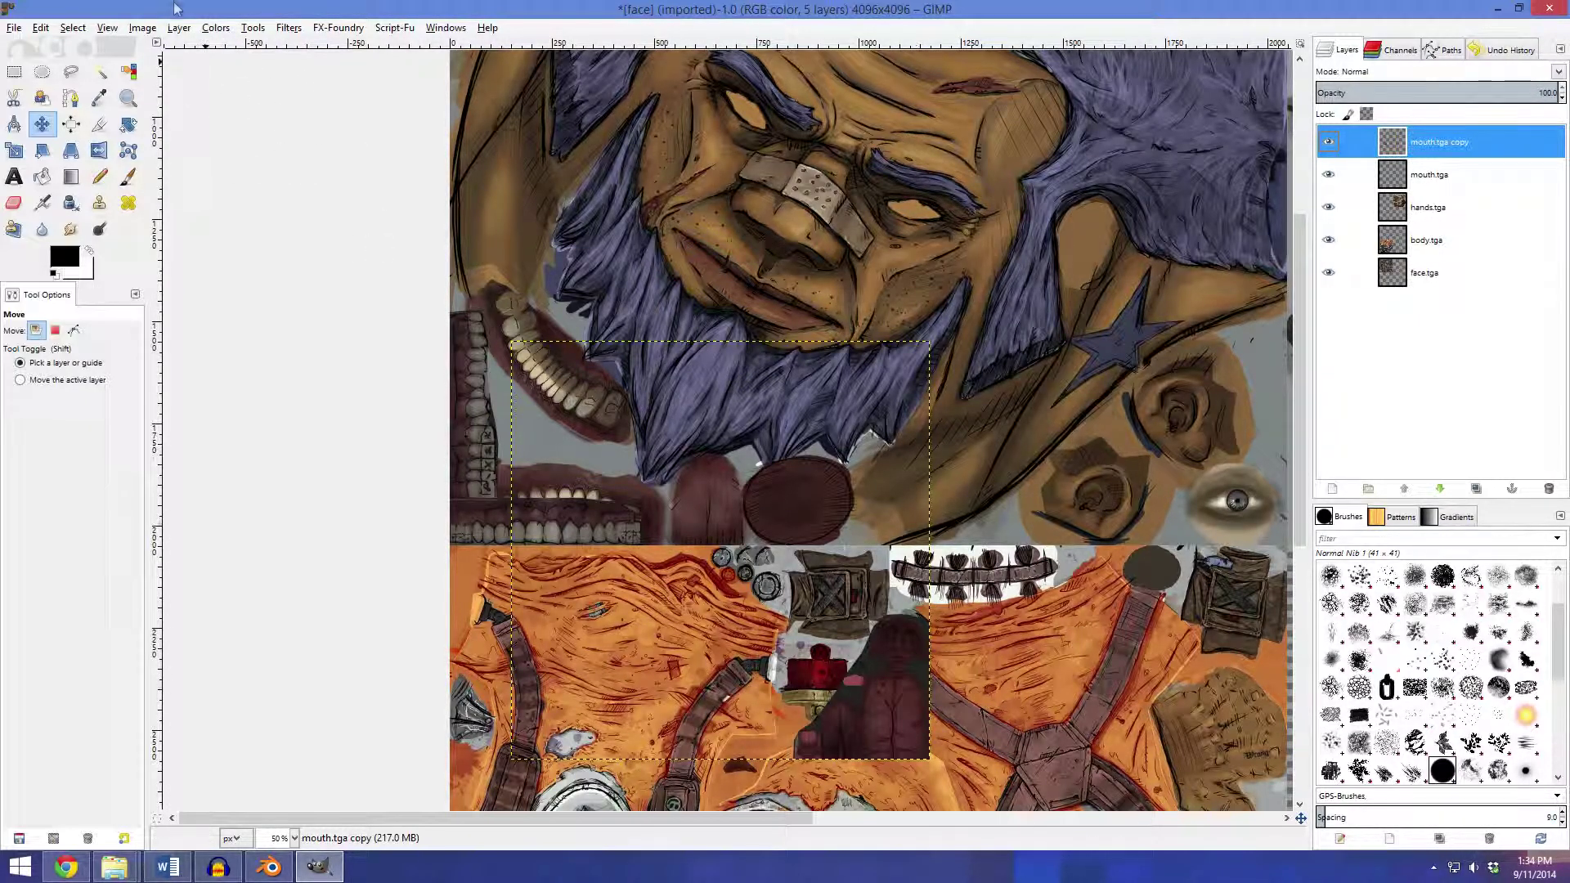
{"action": "left_click", "coordinate": [215, 28]}
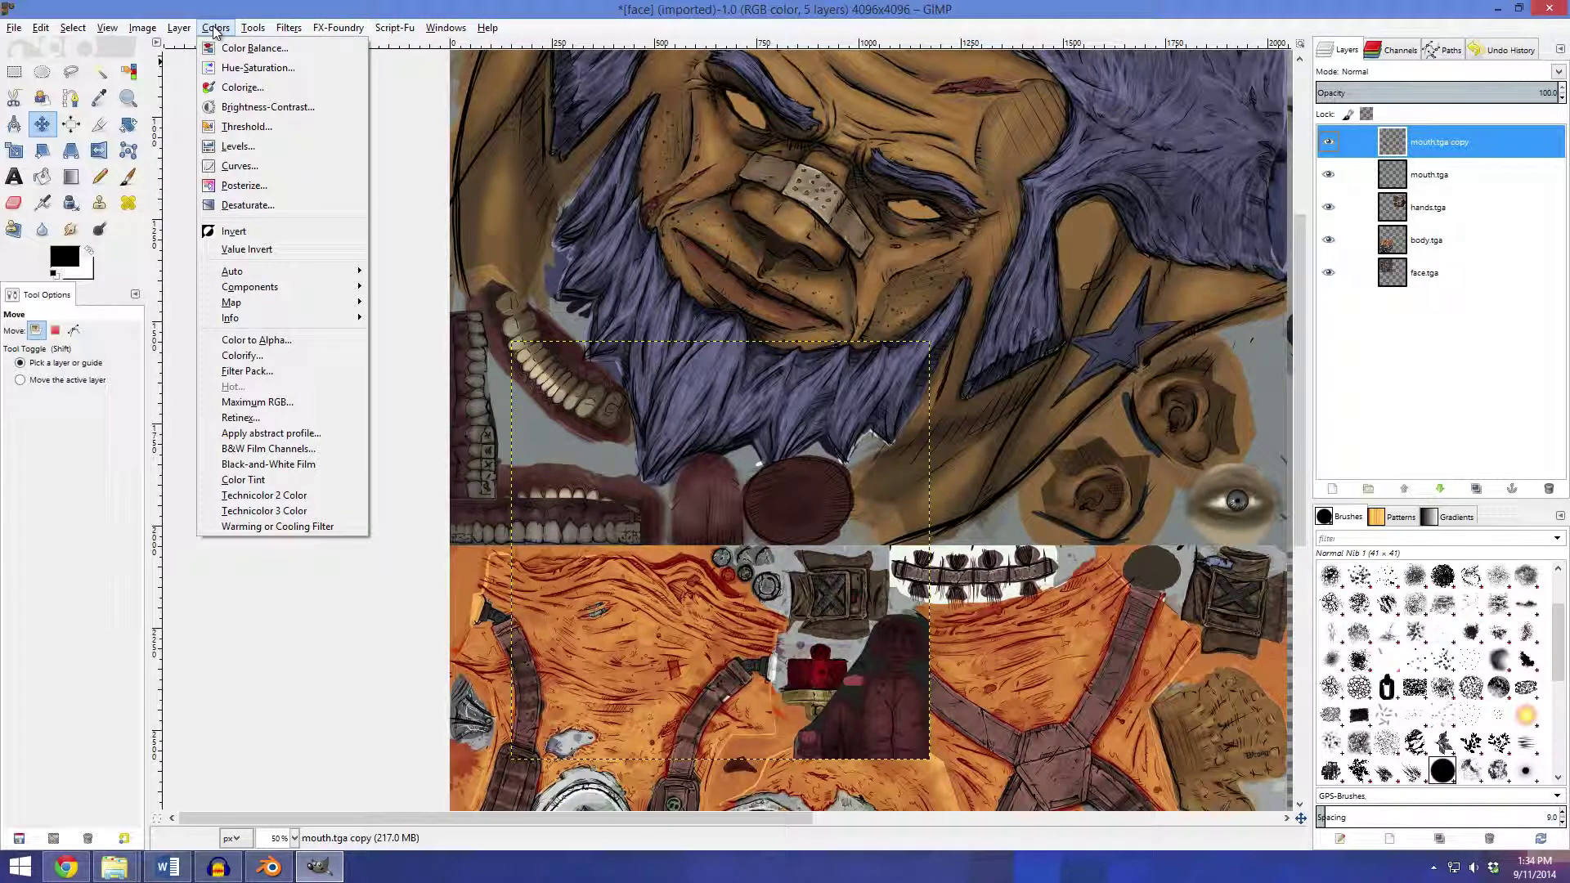
{"action": "mouse_move", "coordinate": [179, 27]}
{"action": "mouse_move", "coordinate": [246, 220]}
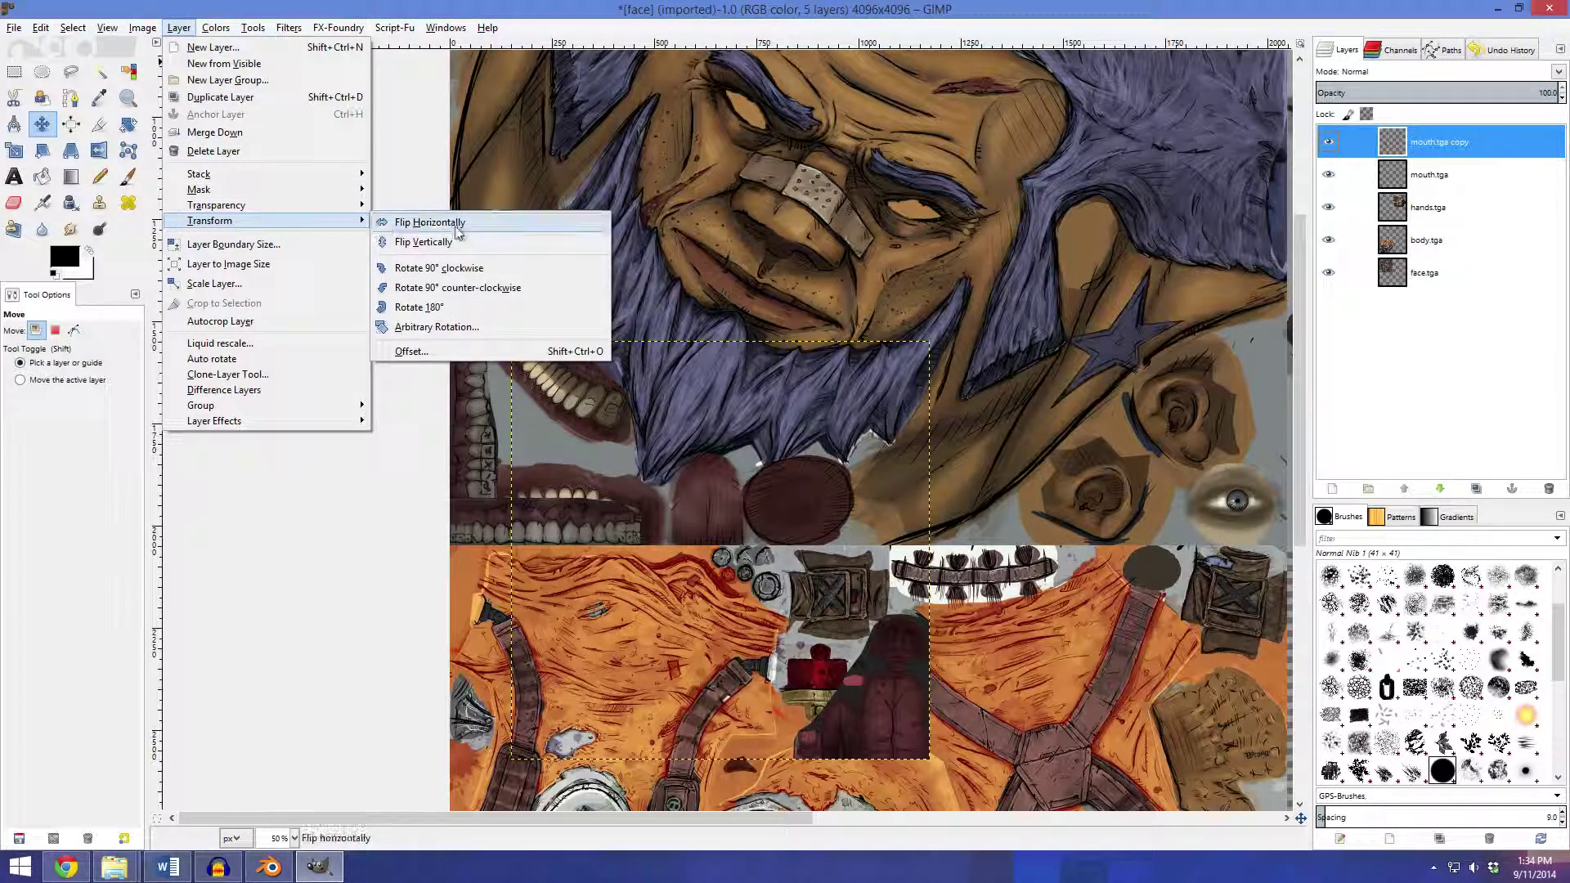
{"action": "left_click", "coordinate": [450, 229]}
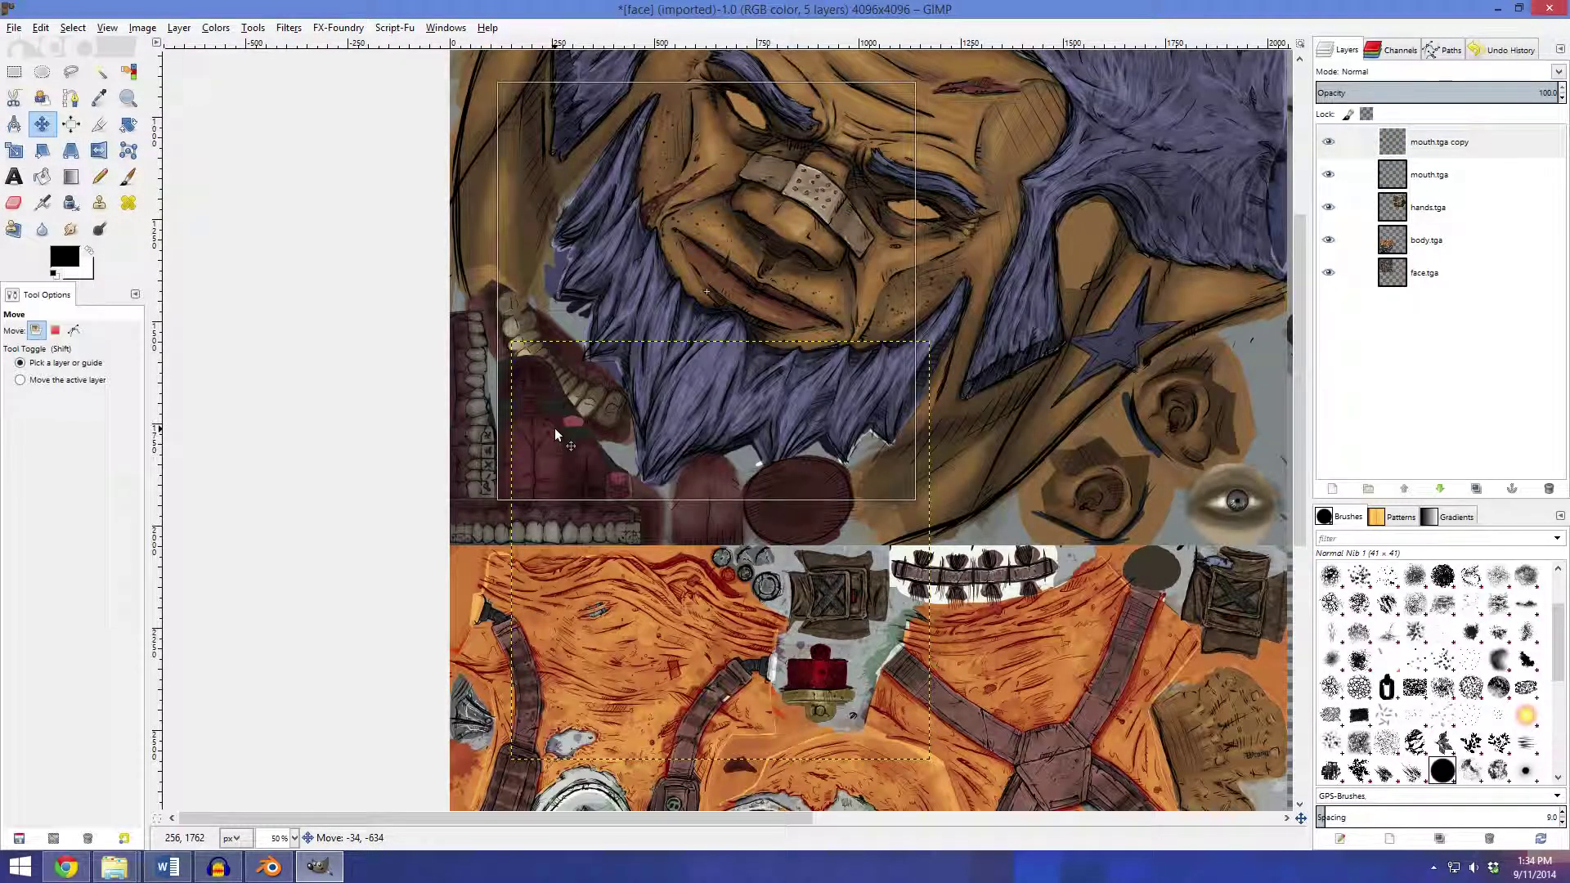
Move the mouth.tga copy layer so the tongue piece fits tightly into the corner between the two rows of teeth
{"action": "scroll", "coordinate": [554, 429], "scroll_direction": "up", "scroll_amount": 3, "text": "ctrl"}
{"action": "scroll", "coordinate": [645, 493], "scroll_direction": "up", "scroll_amount": 2, "text": "ctrl"}
{"action": "left_click_drag", "start_coordinate": [625, 465], "coordinate": [630, 472]}
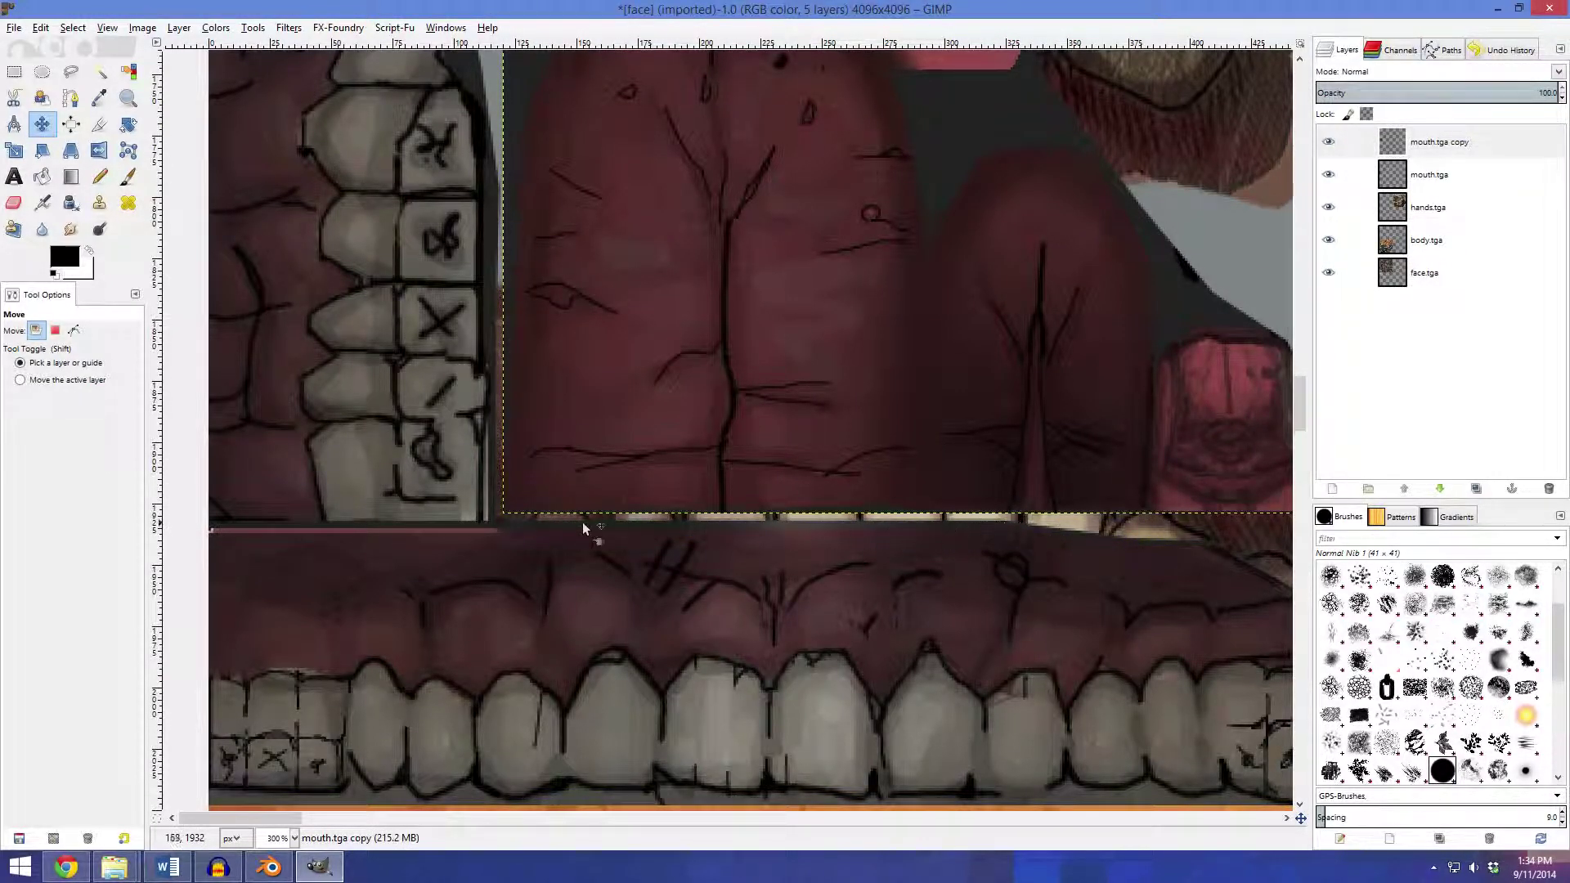
{"action": "scroll", "coordinate": [834, 612], "scroll_direction": "down", "scroll_amount": 6, "text": "ctrl"}
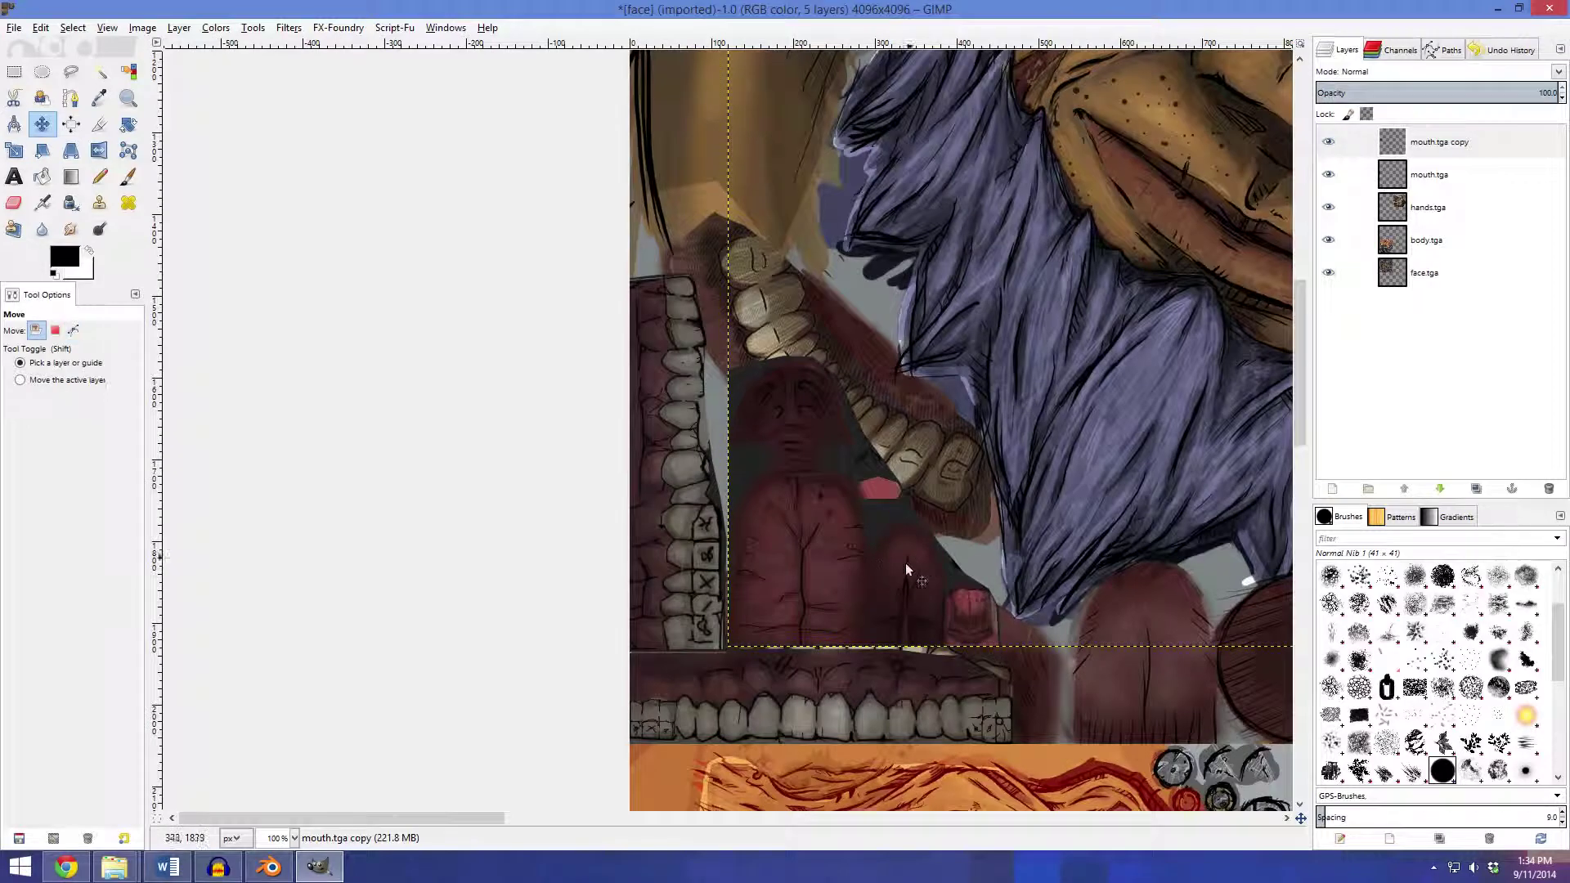
{"action": "scroll", "coordinate": [798, 611], "scroll_direction": "up", "scroll_amount": 1, "text": "ctrl"}
{"action": "scroll", "coordinate": [517, 566], "scroll_direction": "up", "scroll_amount": 2, "text": "ctrl"}
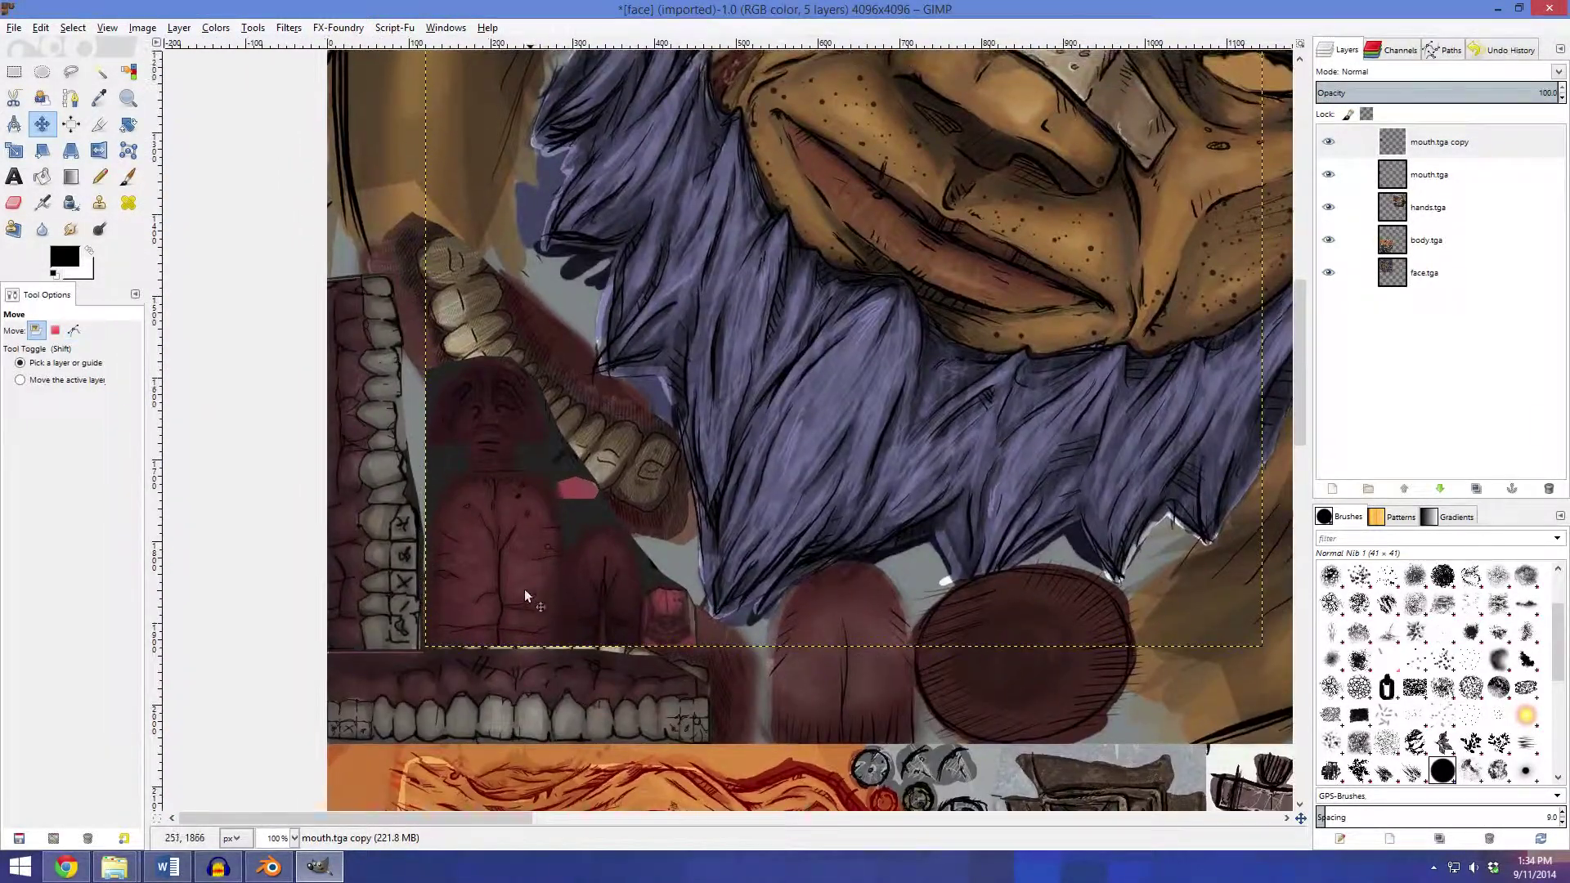
{"action": "left_click_drag", "start_coordinate": [500, 563], "coordinate": [502, 557]}
{"action": "scroll", "coordinate": [880, 502], "scroll_direction": "down", "scroll_amount": 5, "text": "ctrl"}
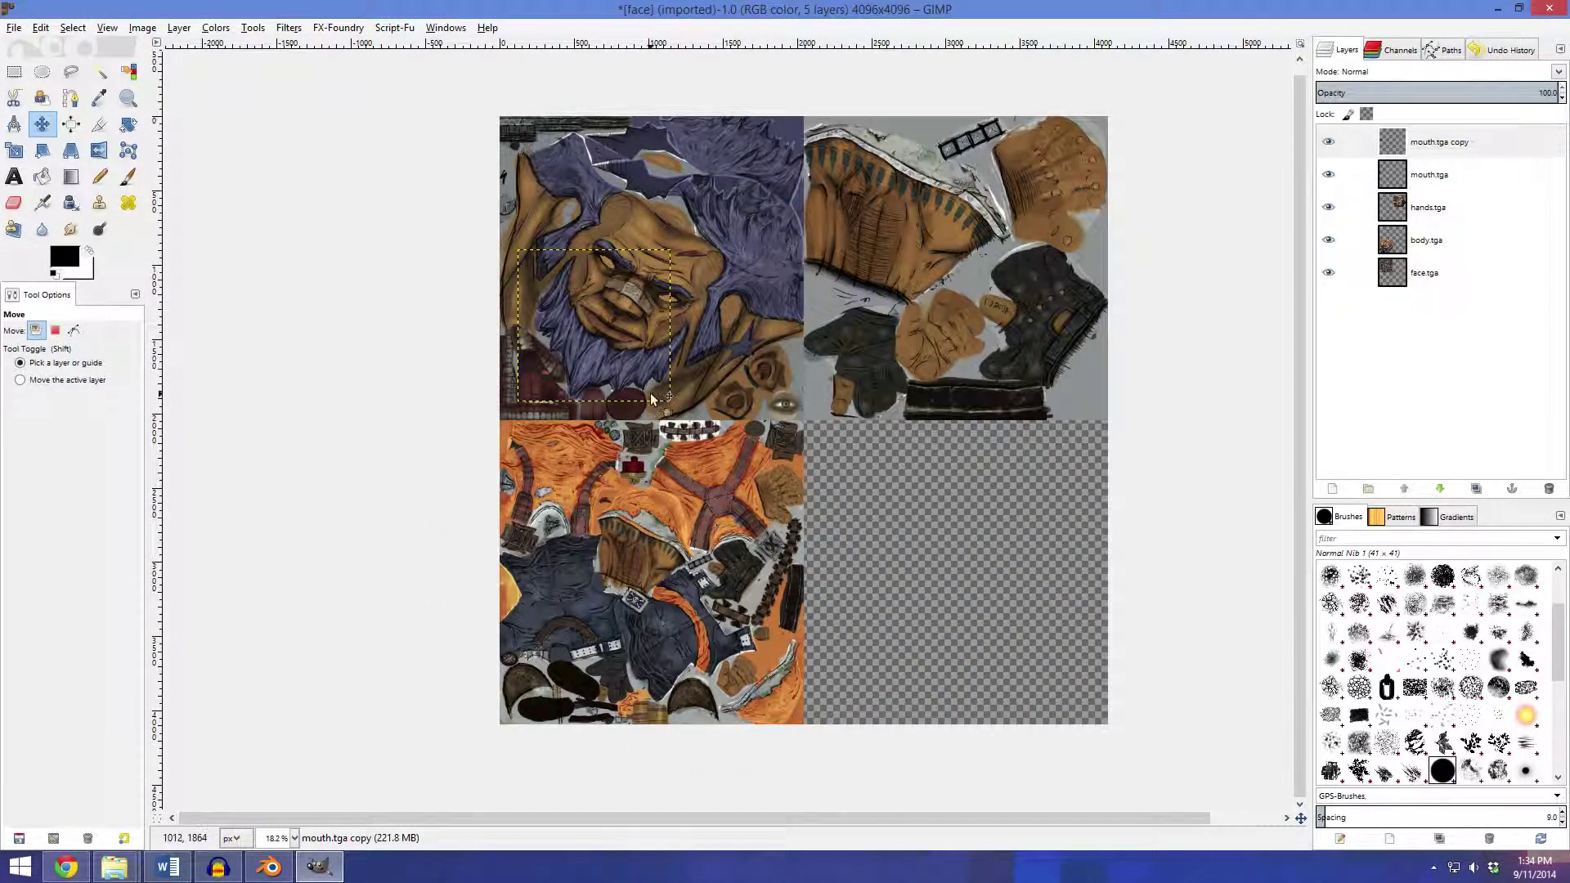
Open the Body_D texture from the StormMan model's texture folder as a separate image in GIMP
{"action": "mouse_move", "coordinate": [112, 874]}
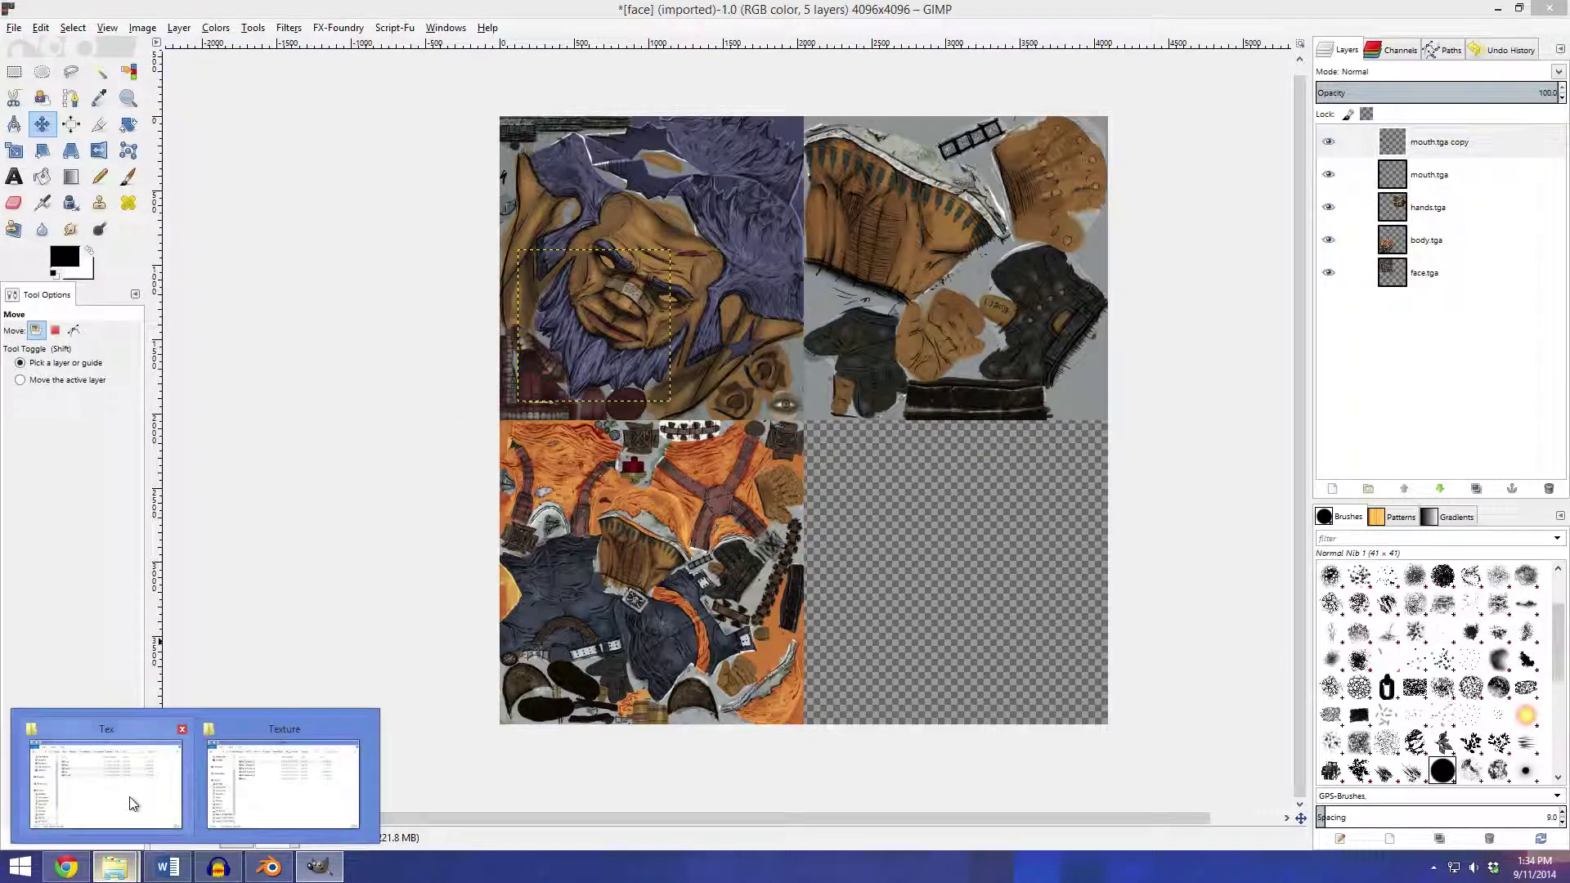
{"action": "left_click", "coordinate": [126, 802]}
{"action": "left_click", "coordinate": [847, 664]}
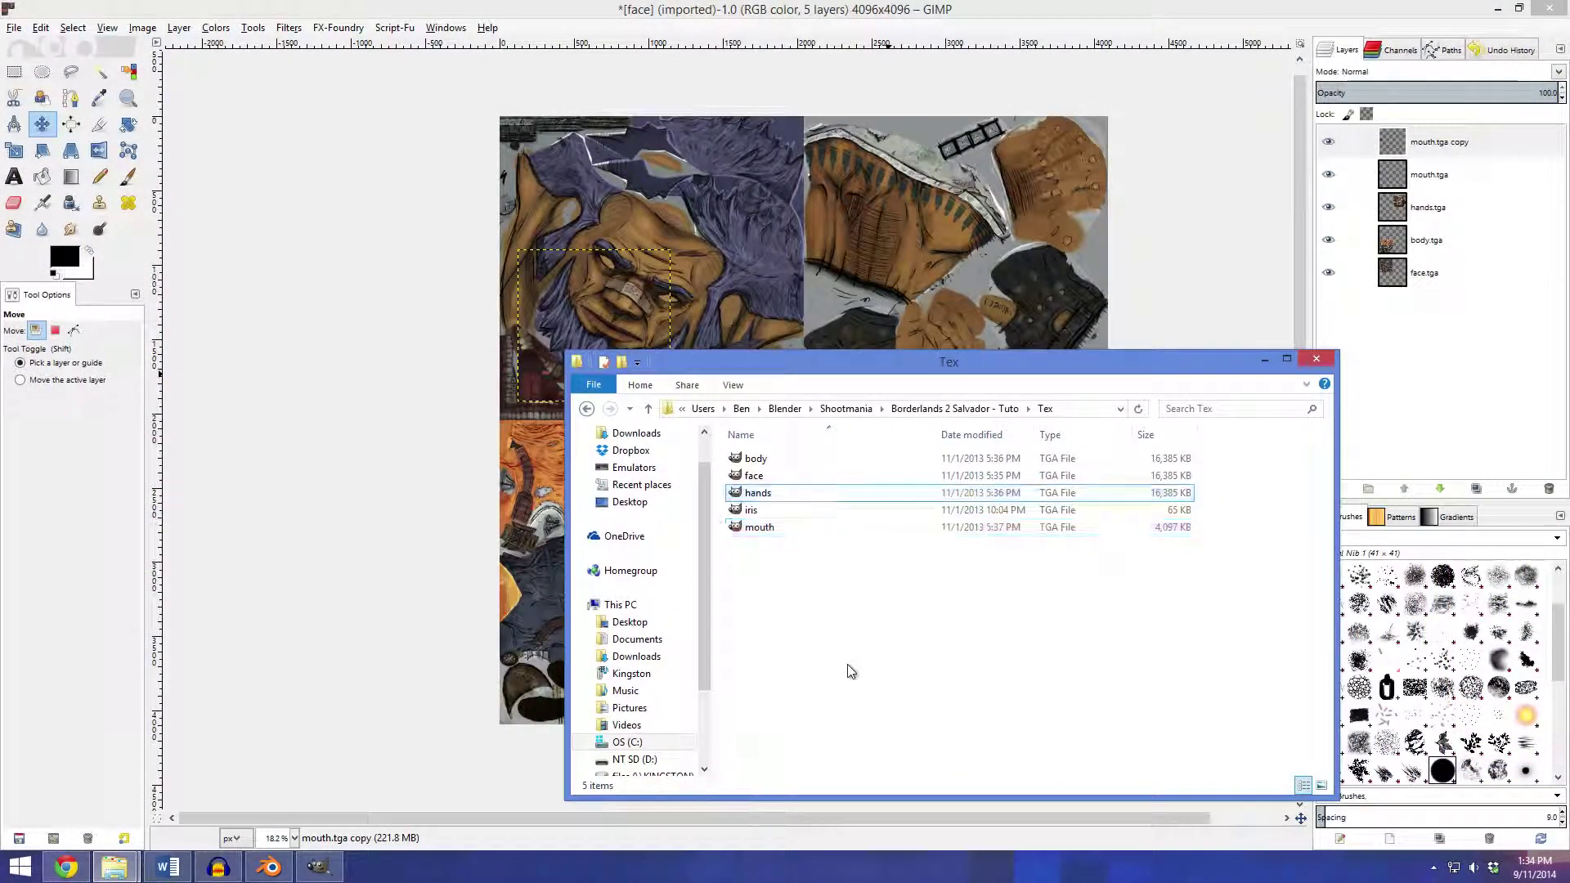
{"action": "left_click", "coordinate": [588, 410]}
{"action": "left_click", "coordinate": [588, 409]}
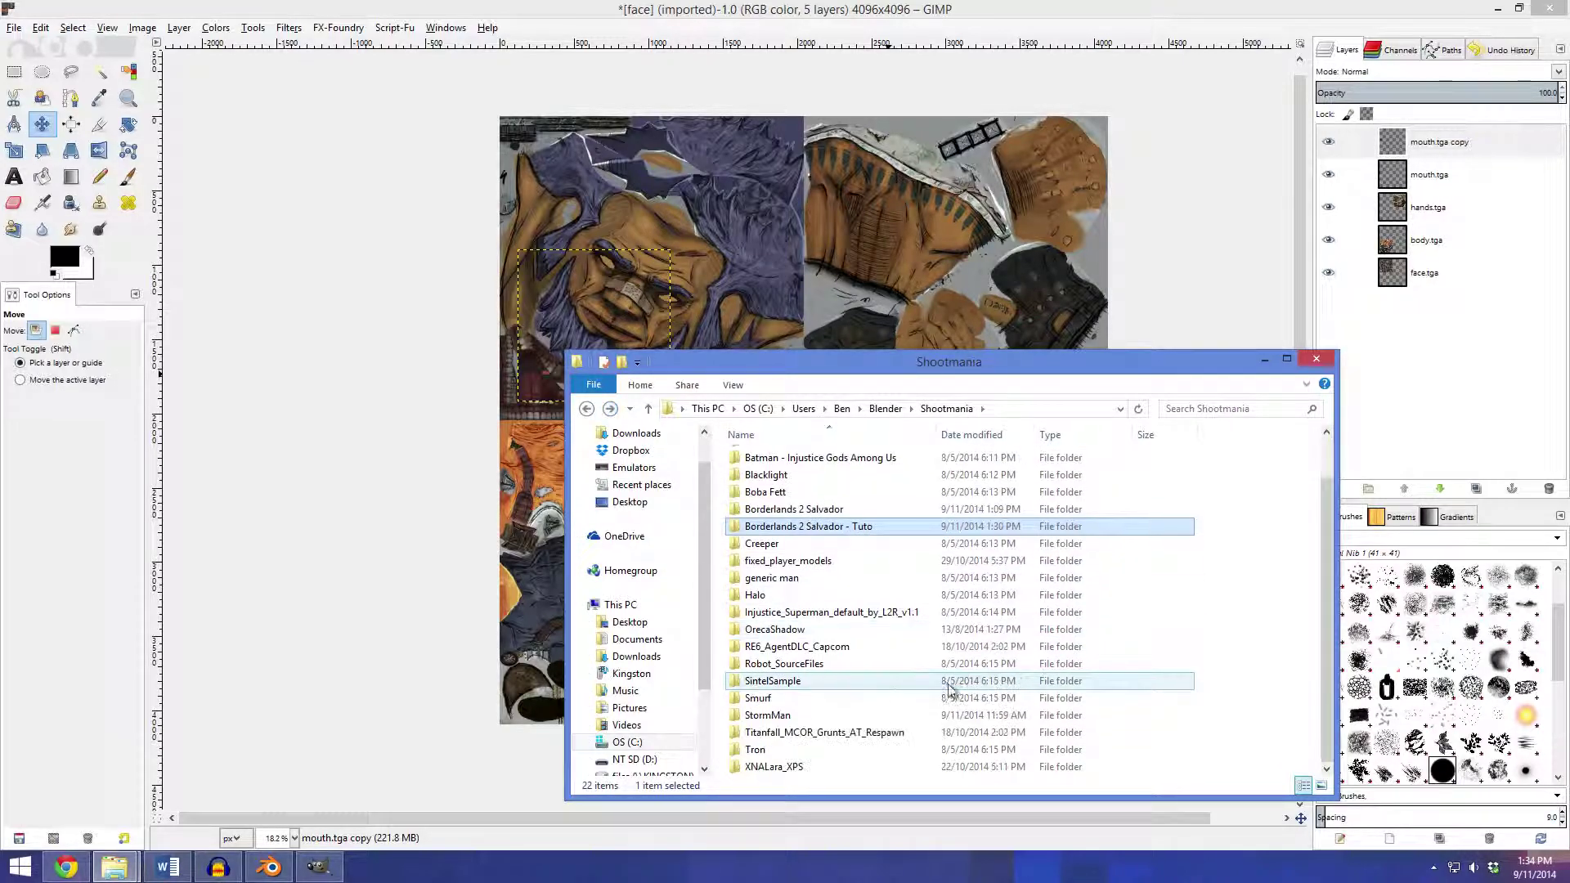
{"action": "double_click", "coordinate": [793, 712]}
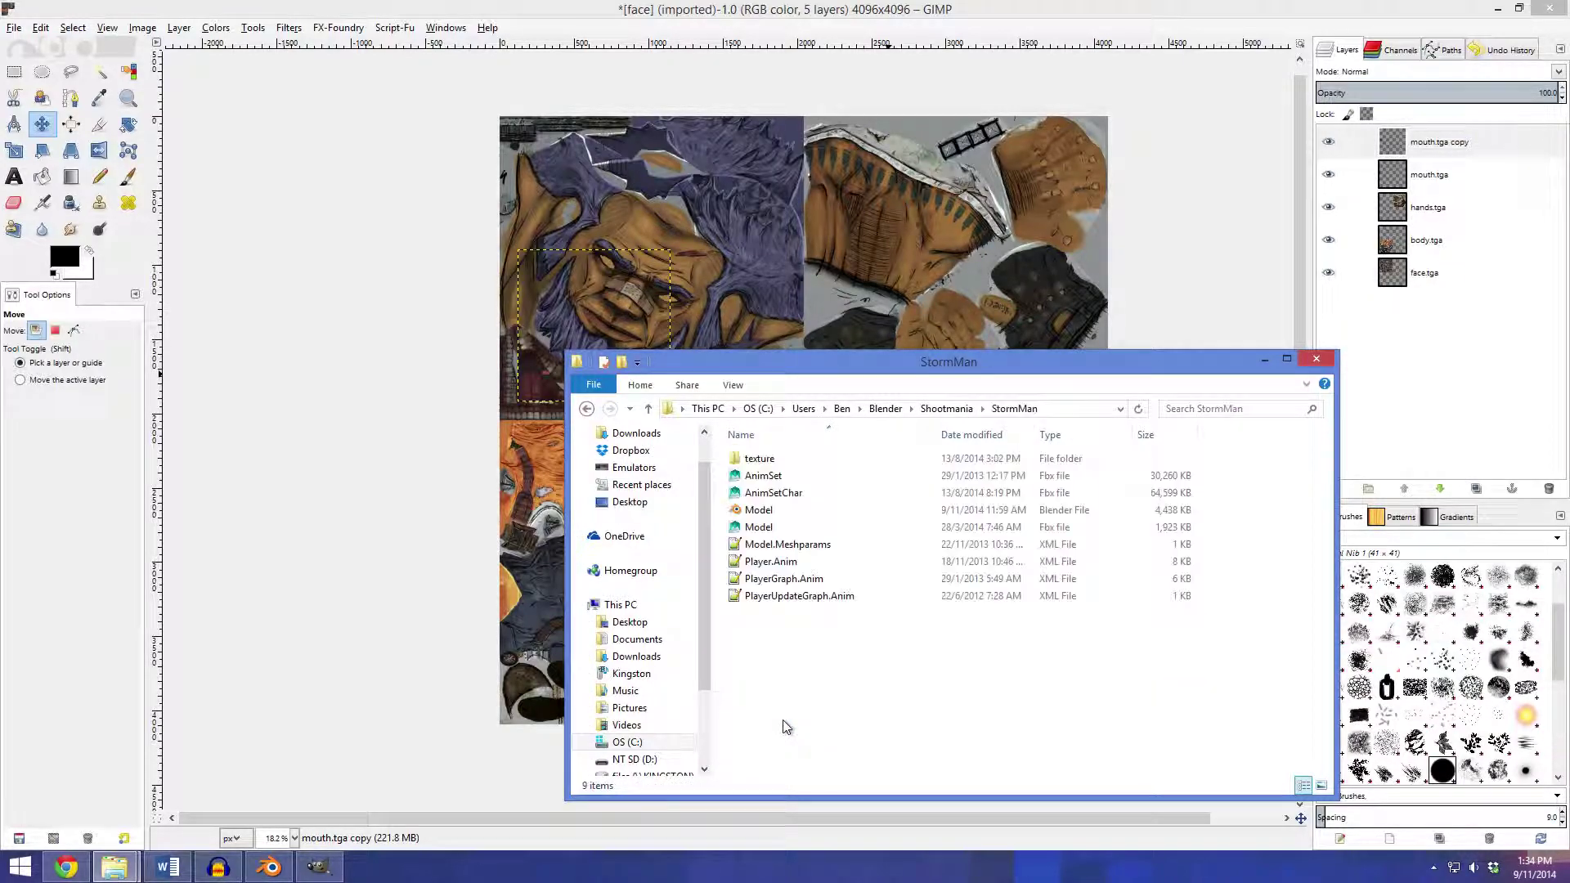
{"action": "double_click", "coordinate": [792, 460]}
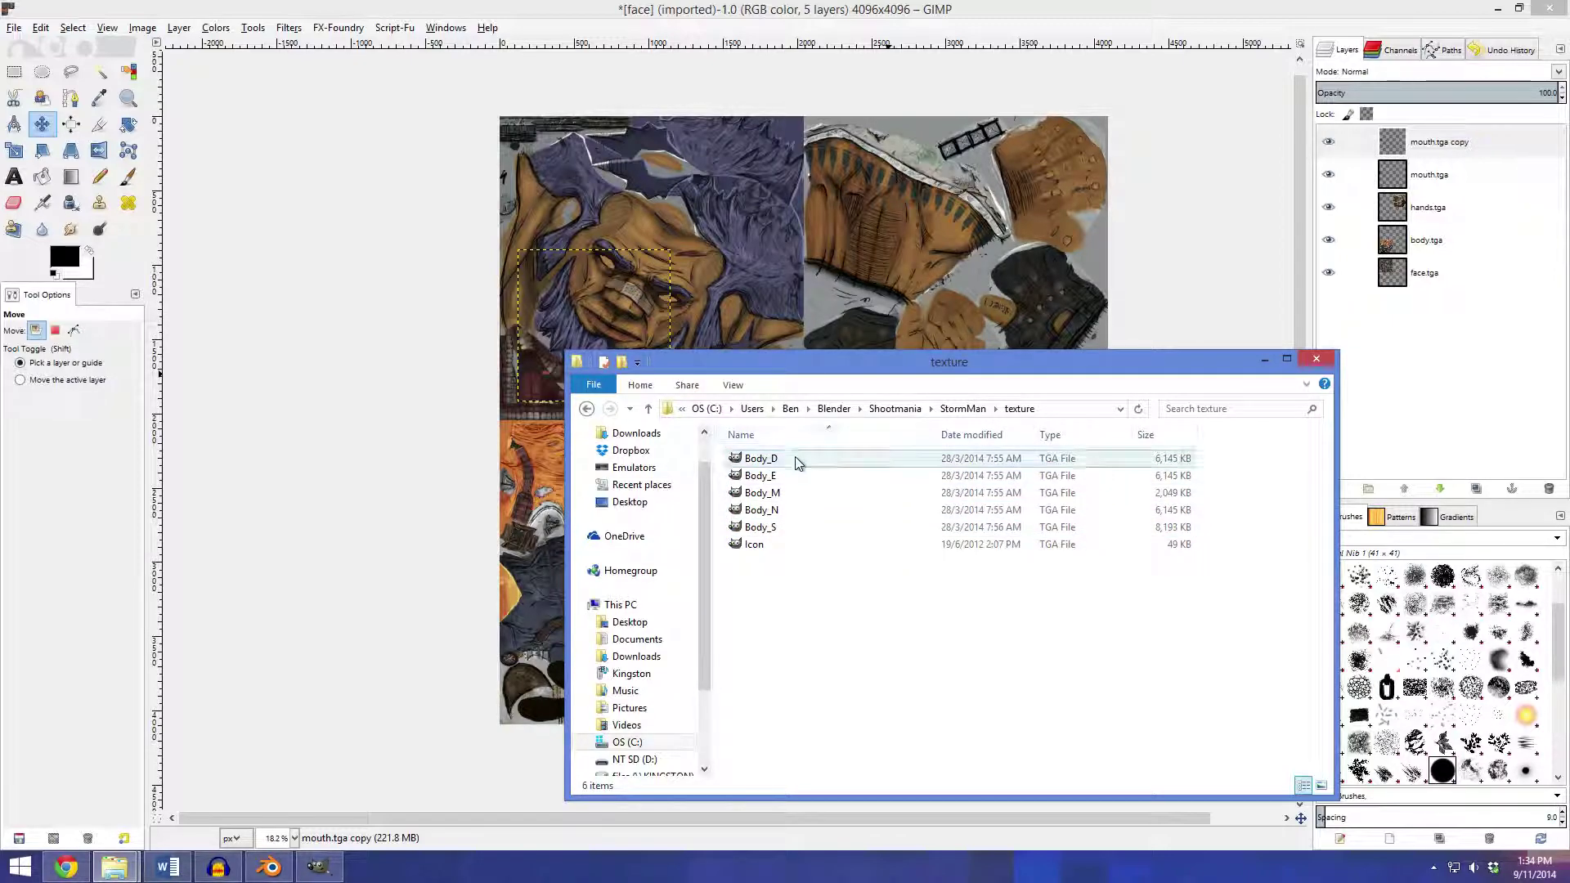
{"action": "double_click", "coordinate": [815, 463]}
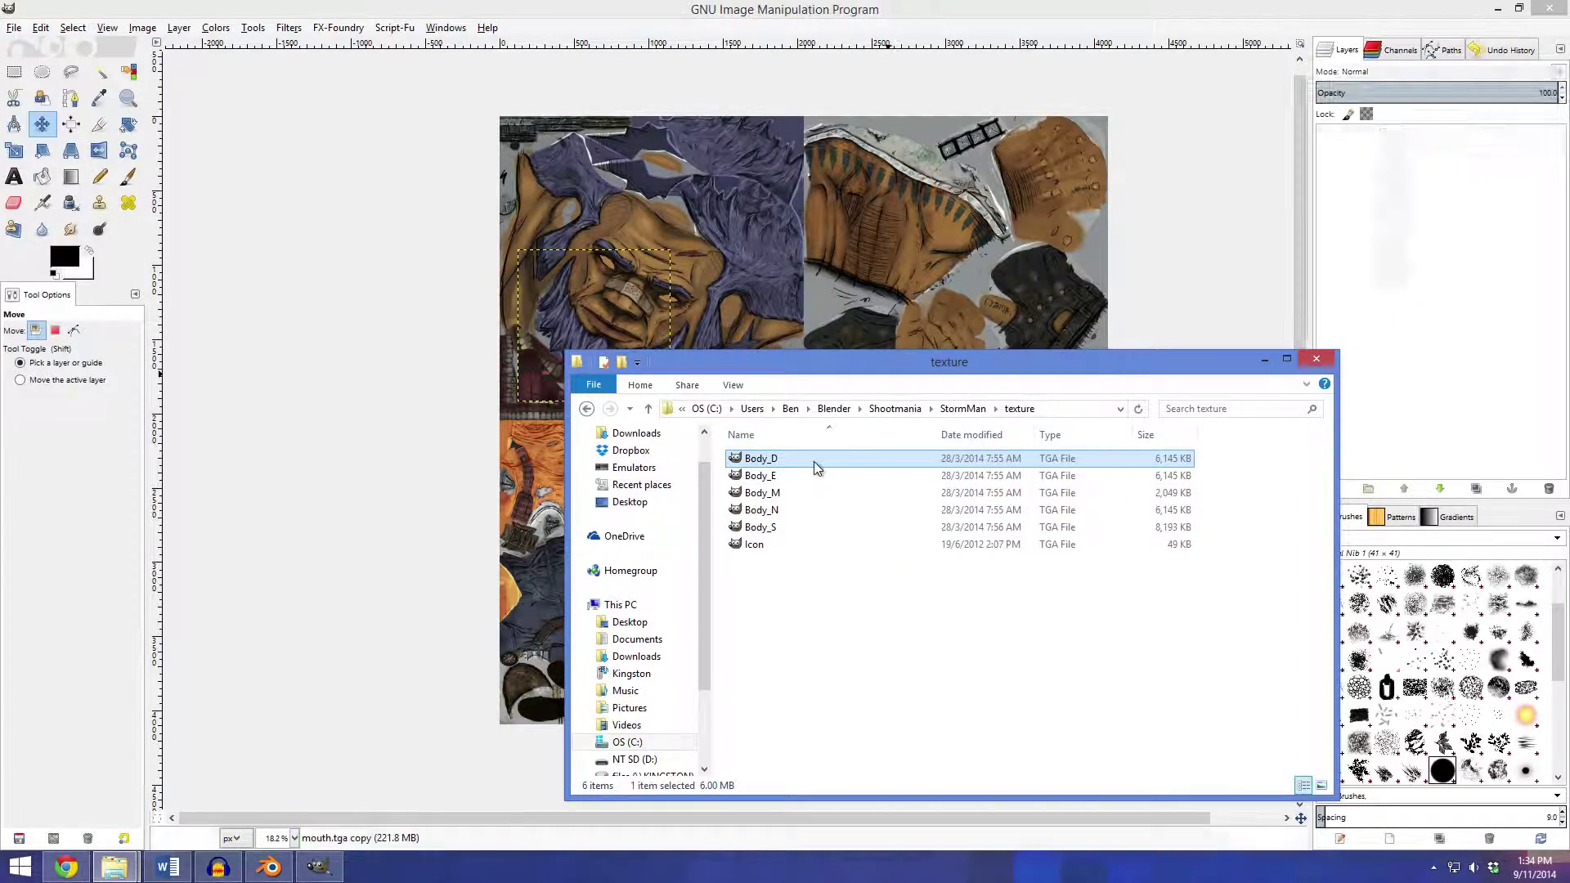
{"action": "left_click_drag", "start_coordinate": [852, 562], "coordinate": [792, 553]}
{"action": "scroll", "coordinate": [794, 548], "scroll_direction": "down", "scroll_amount": 1}
{"action": "scroll", "coordinate": [799, 543], "scroll_direction": "up", "scroll_amount": 1}
{"action": "scroll", "coordinate": [807, 561], "scroll_direction": "up", "scroll_amount": 2}
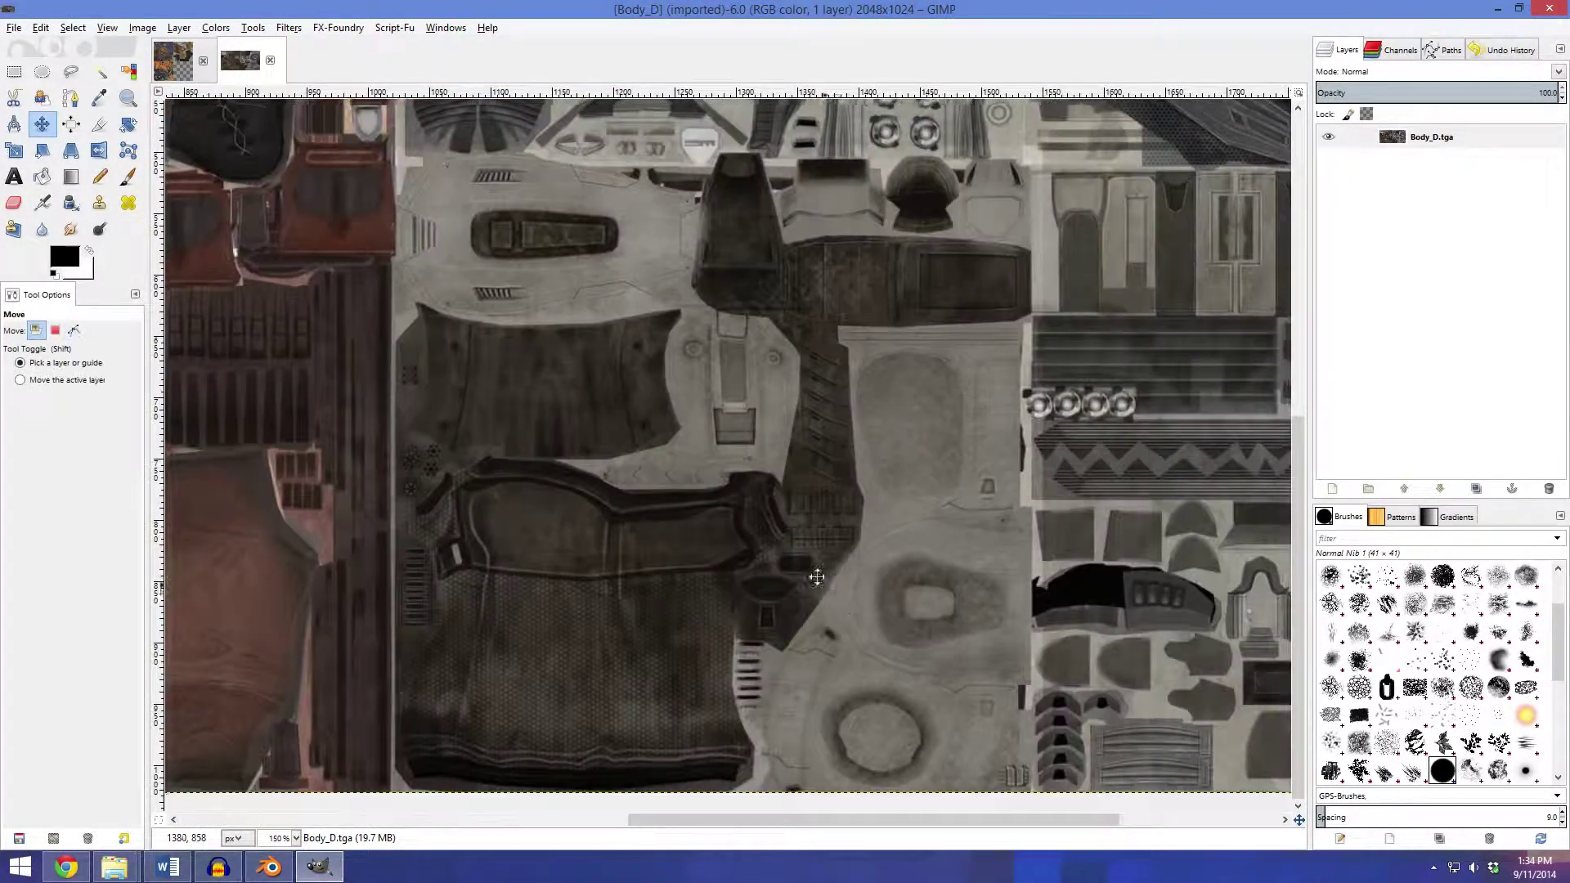
Switch to Blender and put the gun object on the character's forearm into Edit Mode to show its UV layout
{"action": "left_click", "coordinate": [269, 867]}
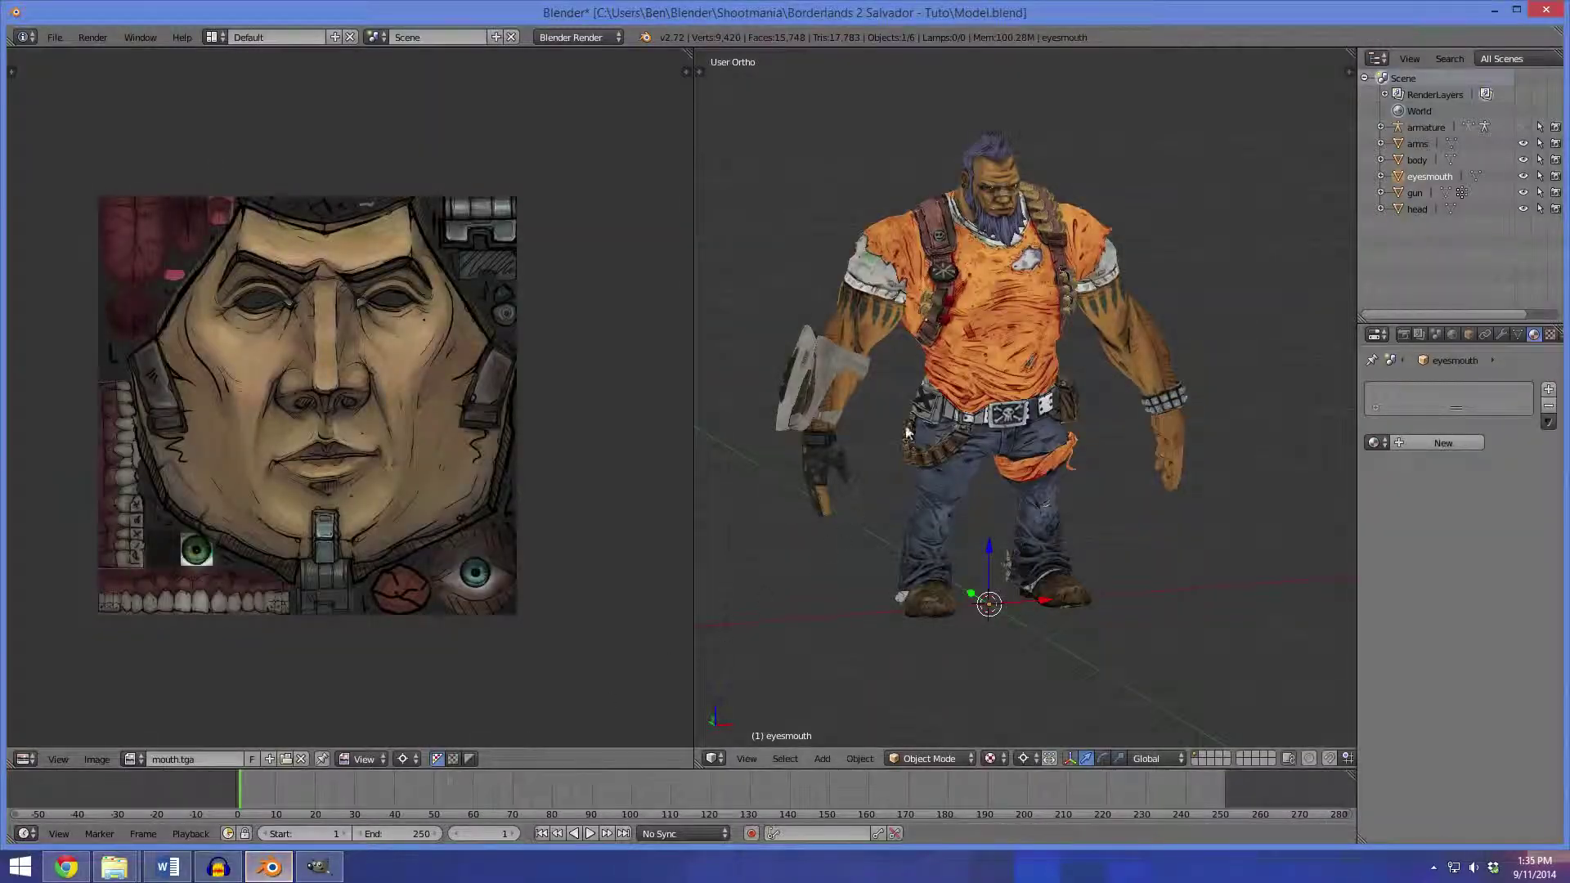
{"action": "right_click", "coordinate": [852, 367]}
{"action": "key", "text": "Tab"}
{"action": "scroll", "coordinate": [413, 336], "scroll_direction": "up", "scroll_amount": 3}
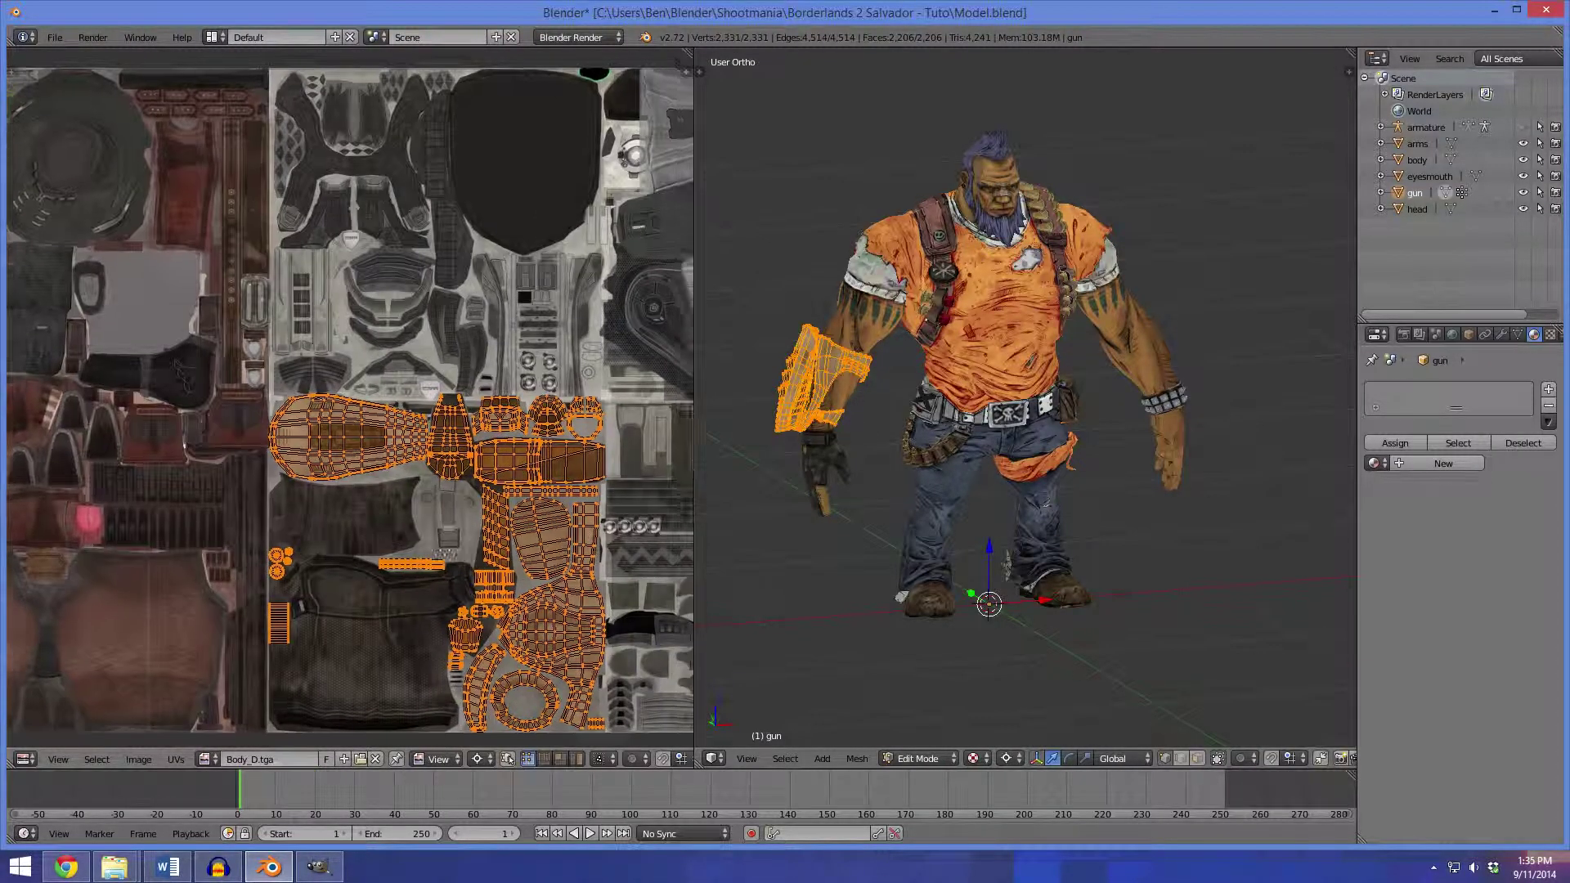
{"action": "scroll", "coordinate": [413, 335], "scroll_direction": "up", "scroll_amount": 2}
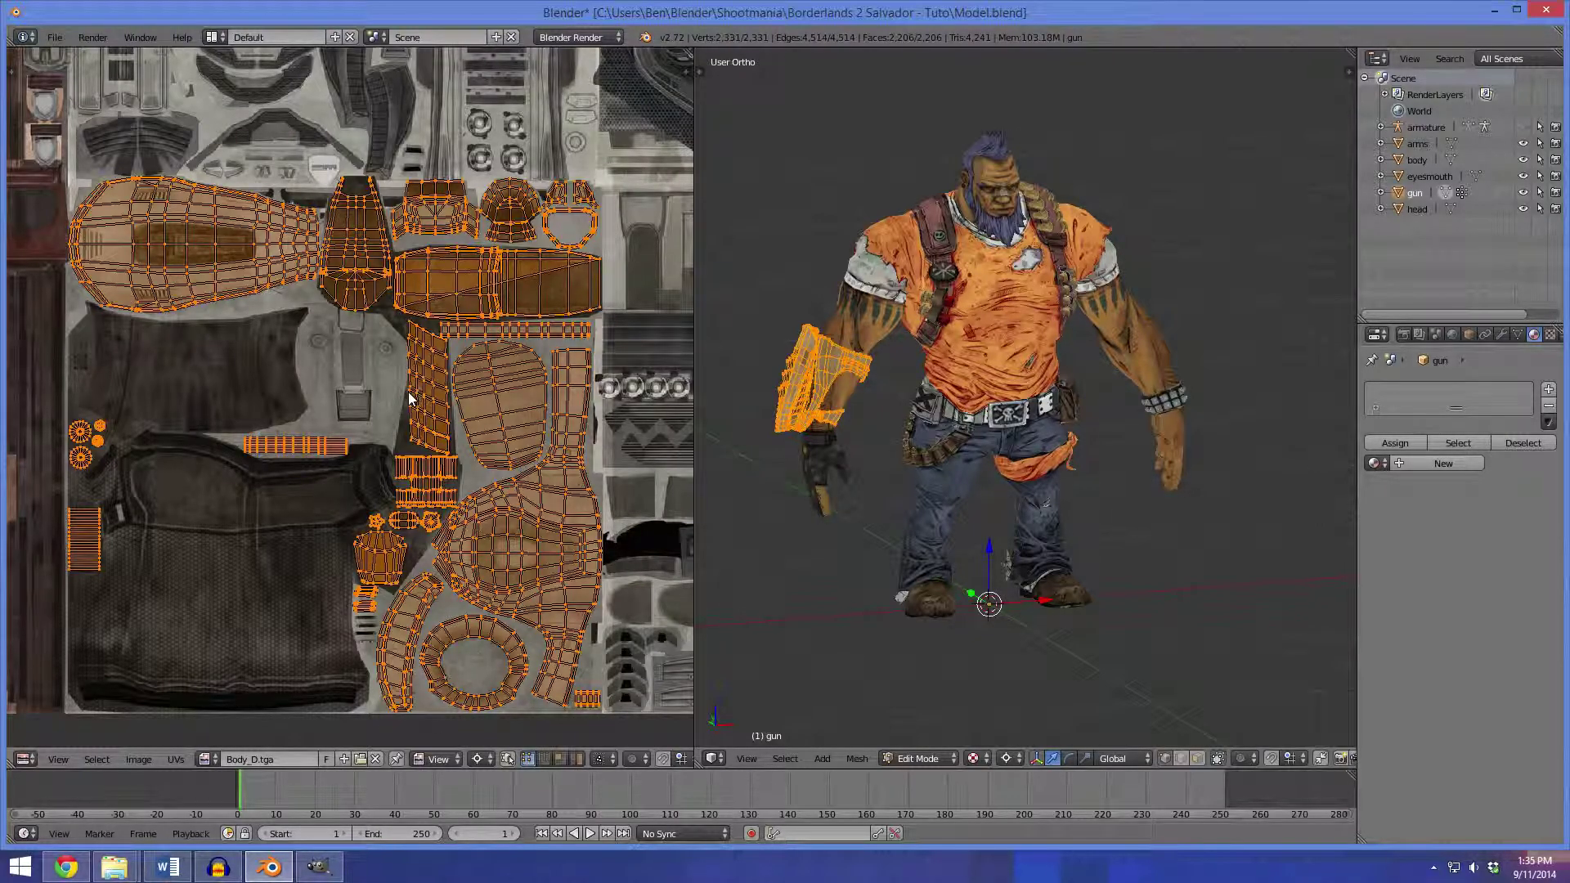
Export the gun's UV layout as the 2048 × 1024 image Model.png into the Borderlands 2 Salvador - Tuto folder
{"action": "scroll", "coordinate": [410, 401], "scroll_direction": "down", "scroll_amount": 2}
{"action": "left_click", "coordinate": [176, 760]}
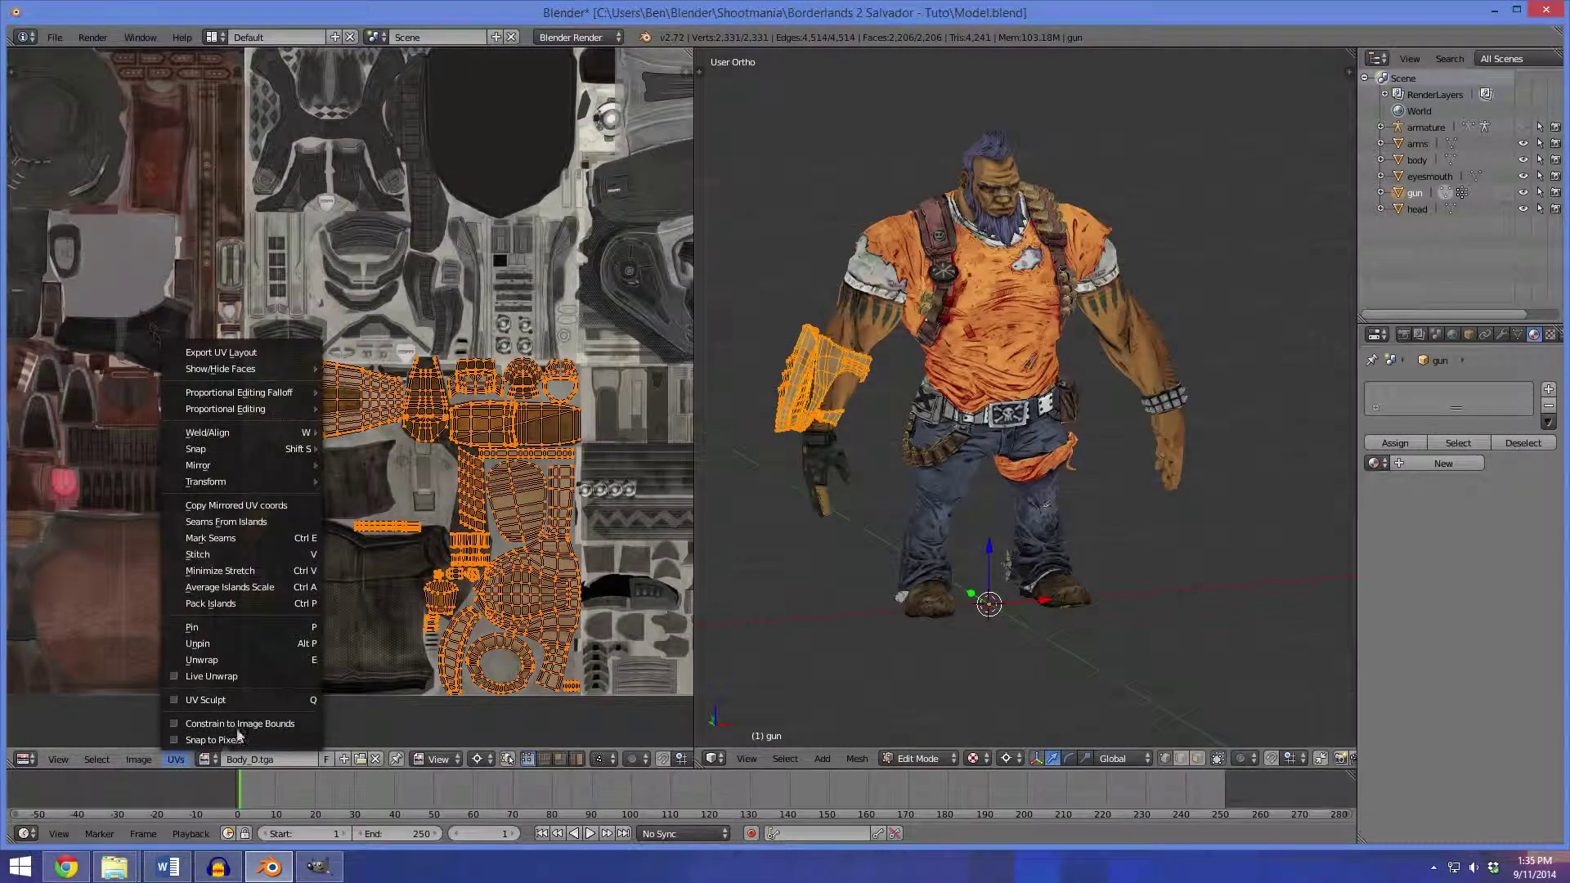
{"action": "left_click", "coordinate": [236, 356]}
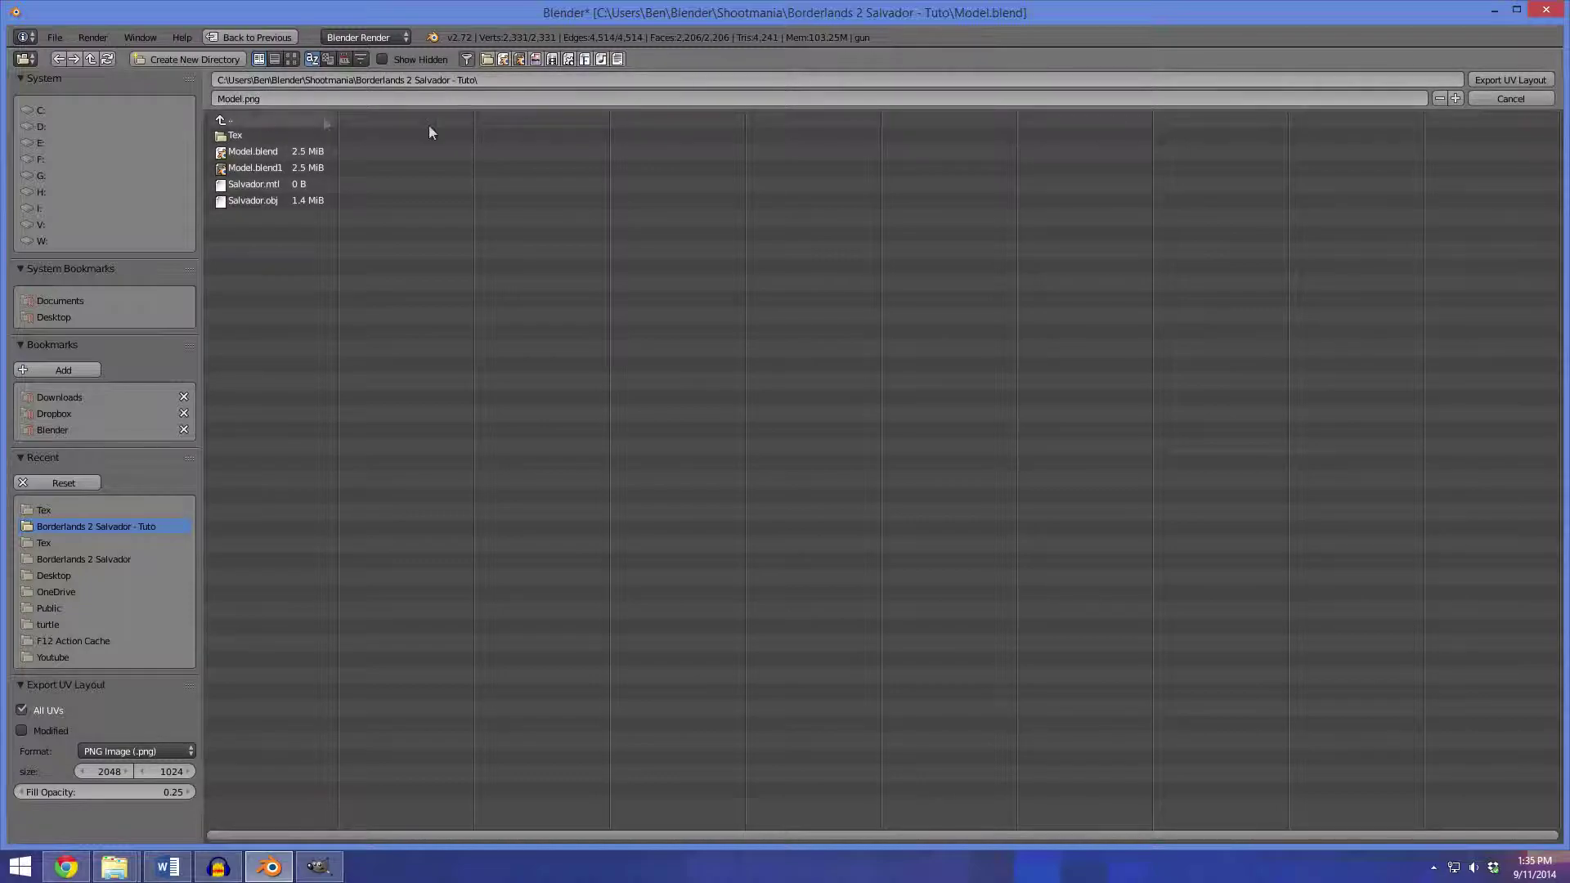
{"action": "left_click", "coordinate": [1478, 79]}
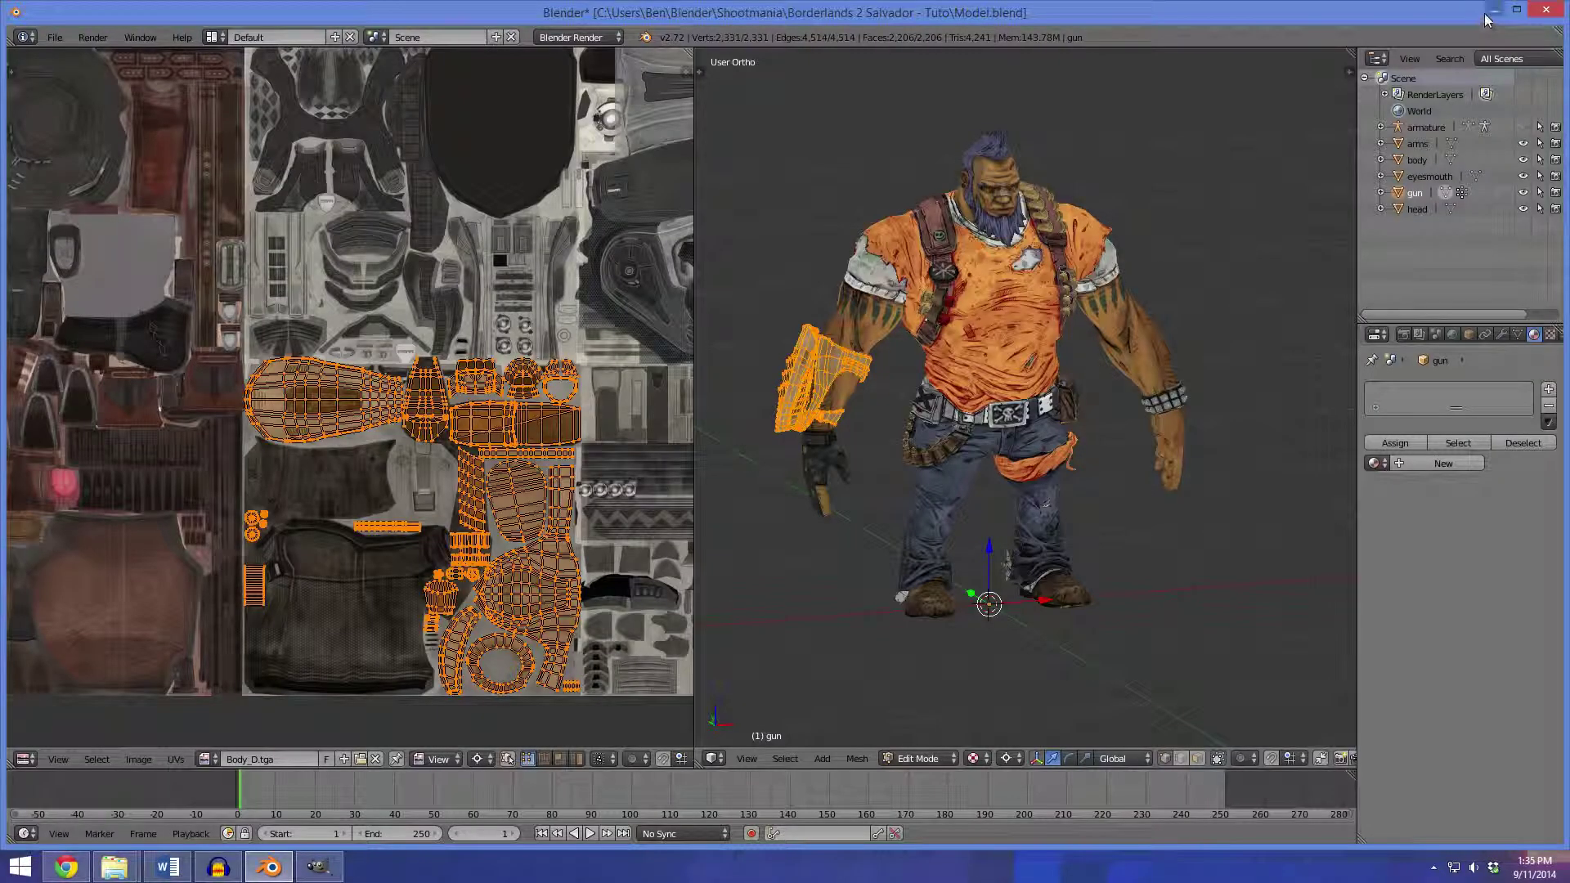
Return to GIMP and add Model.png from the Borderlands 2 Salvador - Tuto folder as a layer over Body_D
{"action": "left_click", "coordinate": [1494, 11]}
{"action": "scroll", "coordinate": [687, 376], "scroll_direction": "down", "scroll_amount": 2}
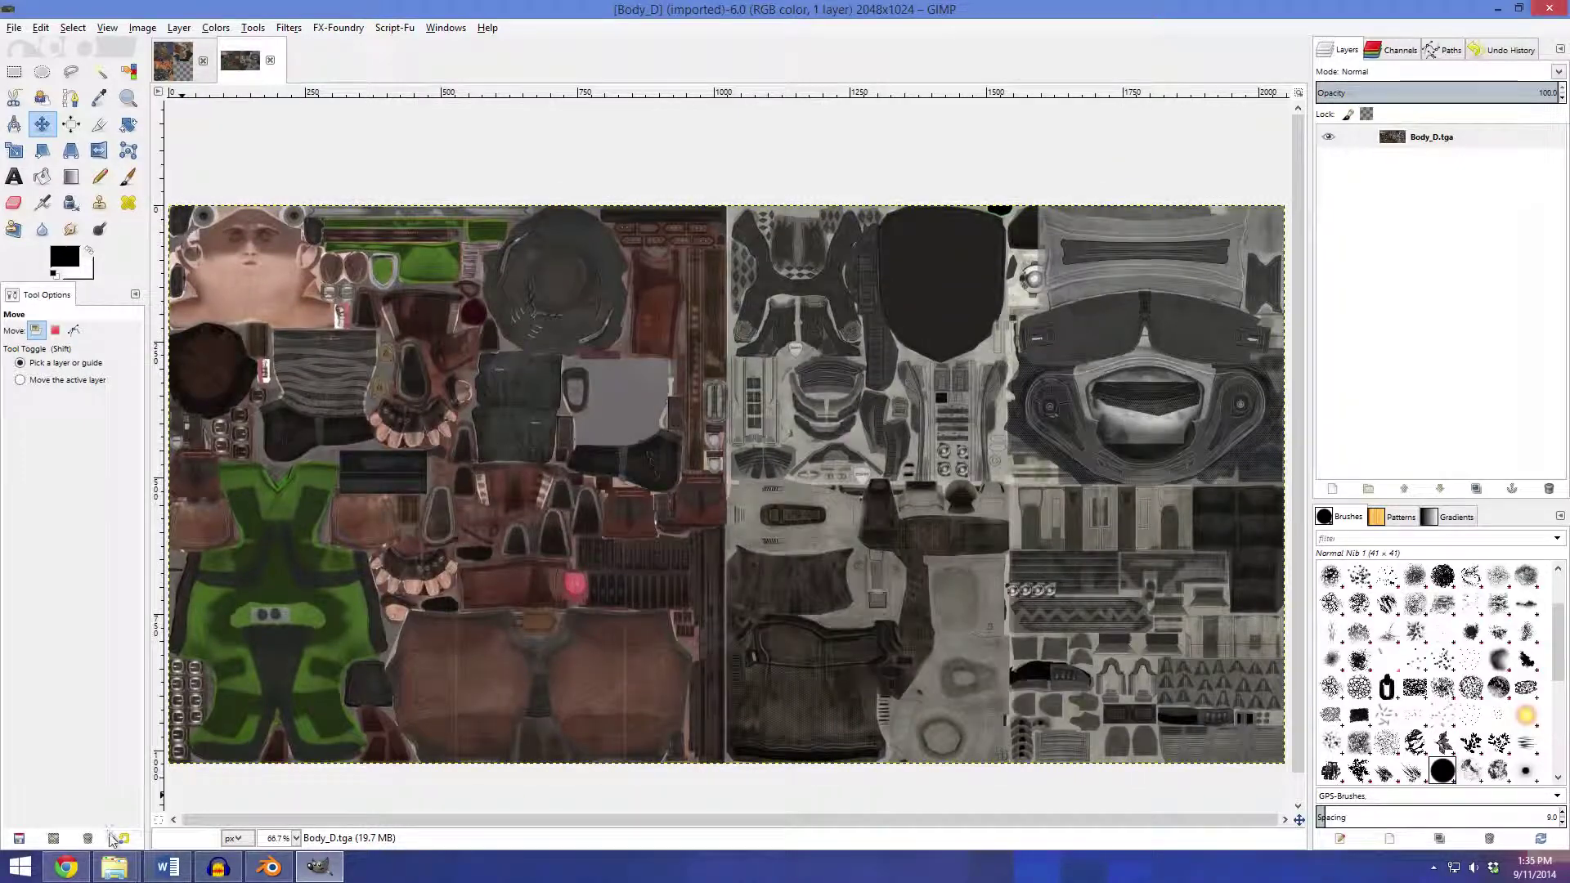
{"action": "mouse_move", "coordinate": [115, 867]}
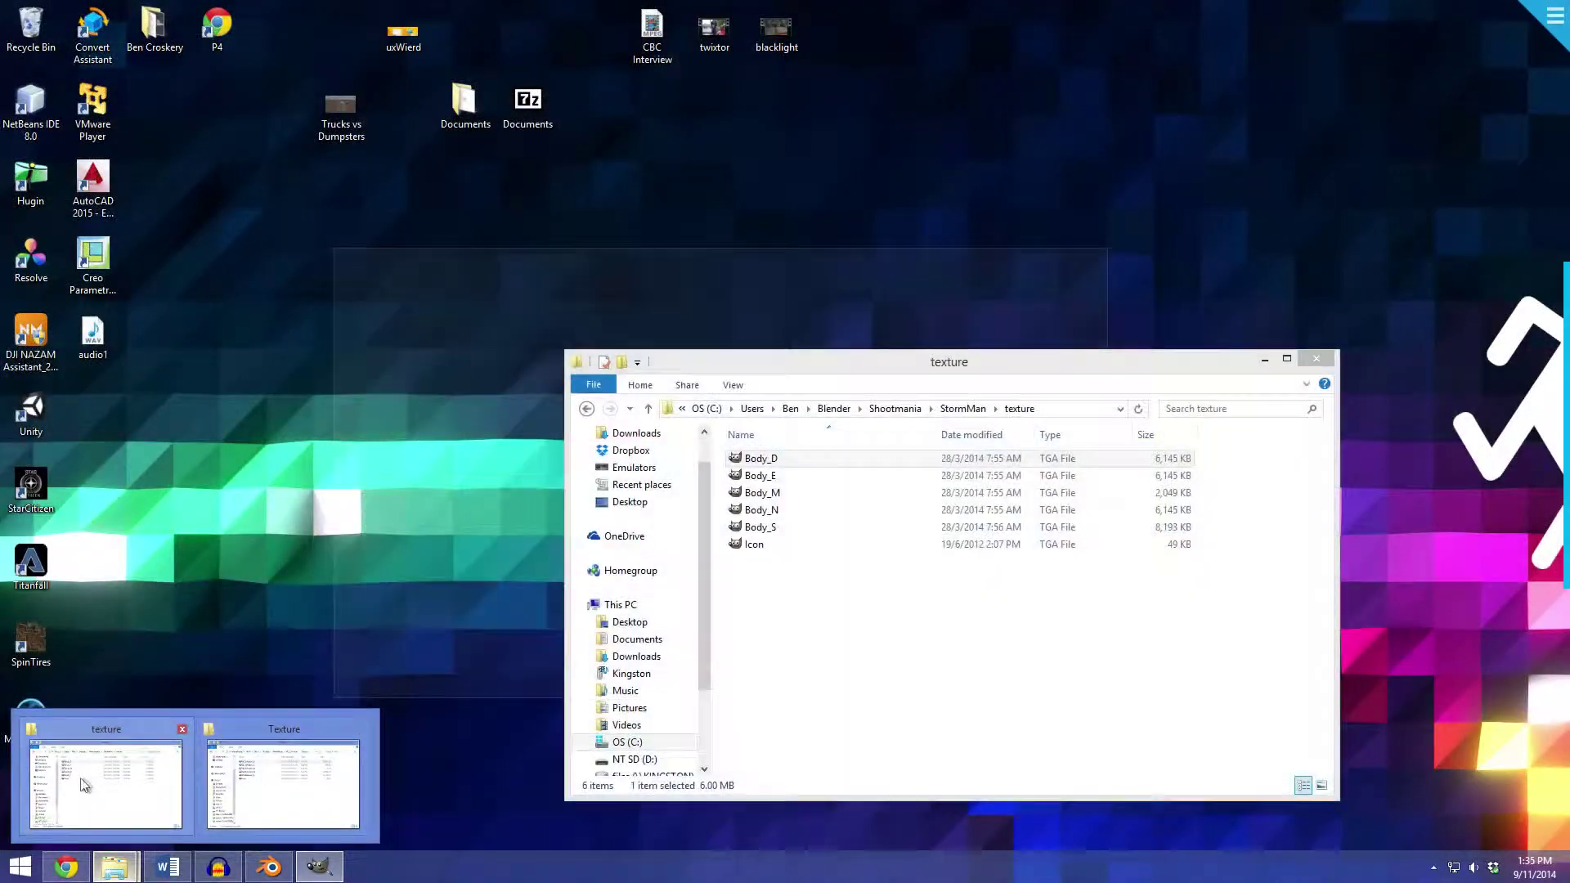
{"action": "left_click", "coordinate": [107, 785]}
{"action": "left_click", "coordinate": [587, 412]}
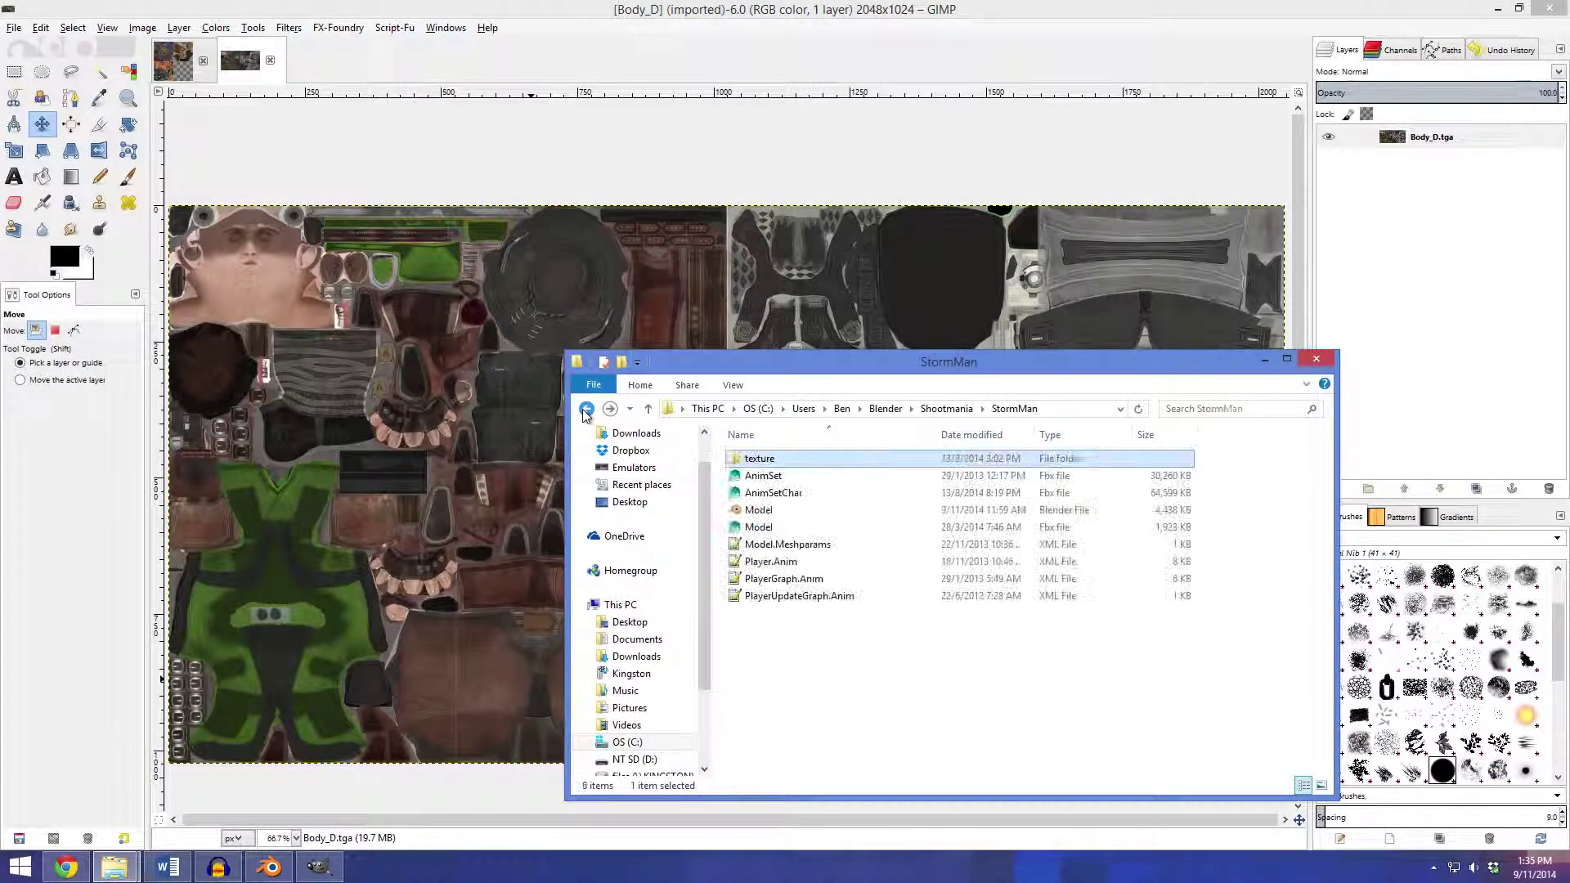
{"action": "left_click", "coordinate": [587, 411]}
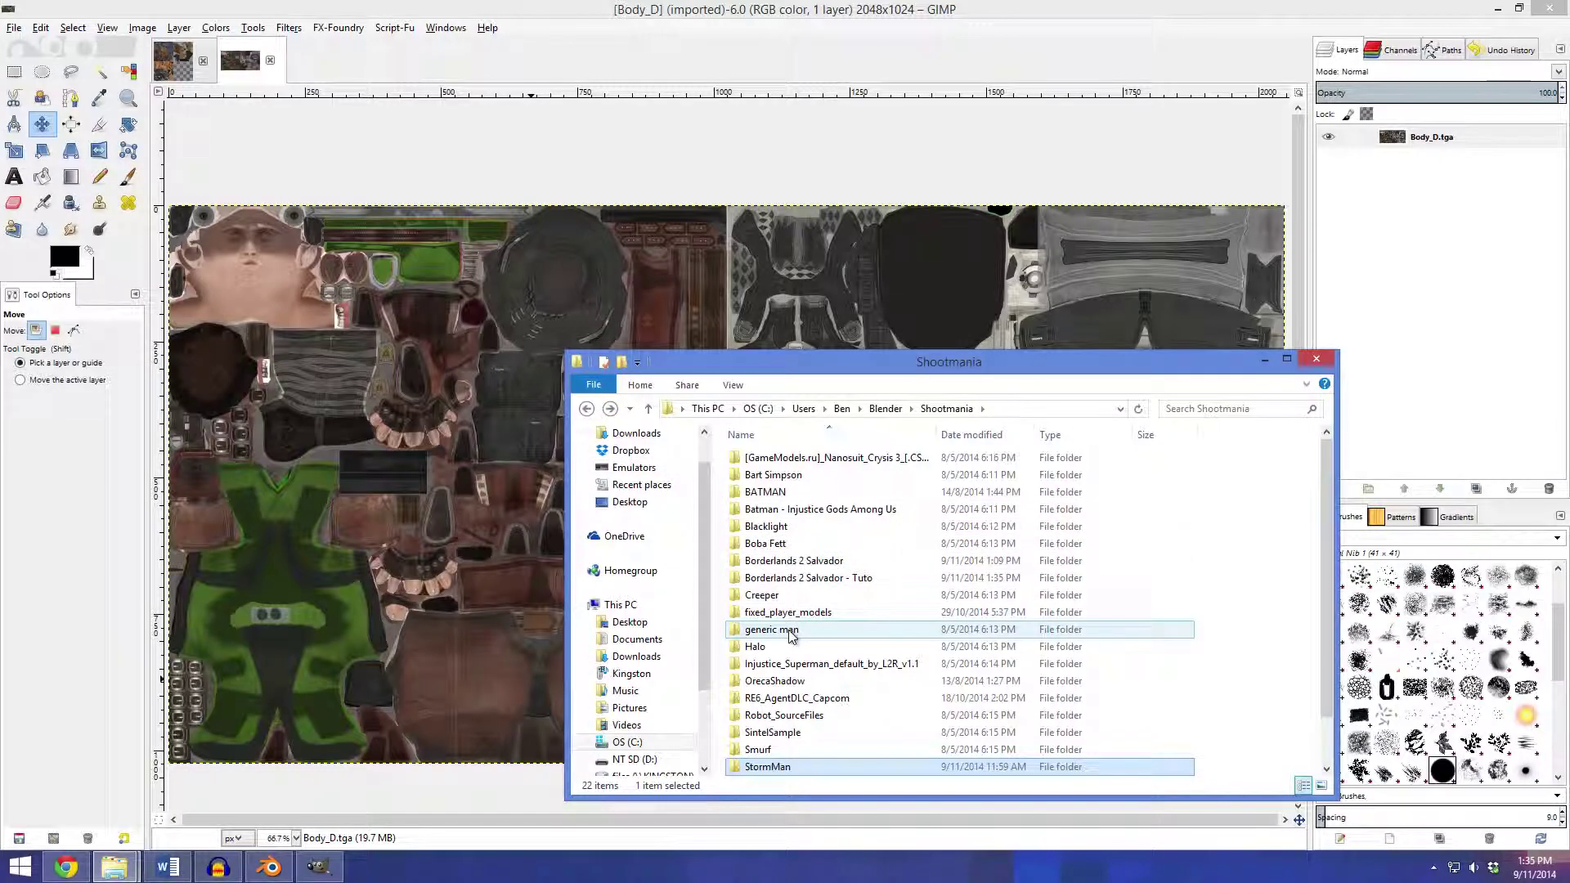
{"action": "double_click", "coordinate": [789, 578]}
{"action": "left_click", "coordinate": [781, 511]}
{"action": "left_click_drag", "start_coordinate": [781, 511], "coordinate": [605, 336]}
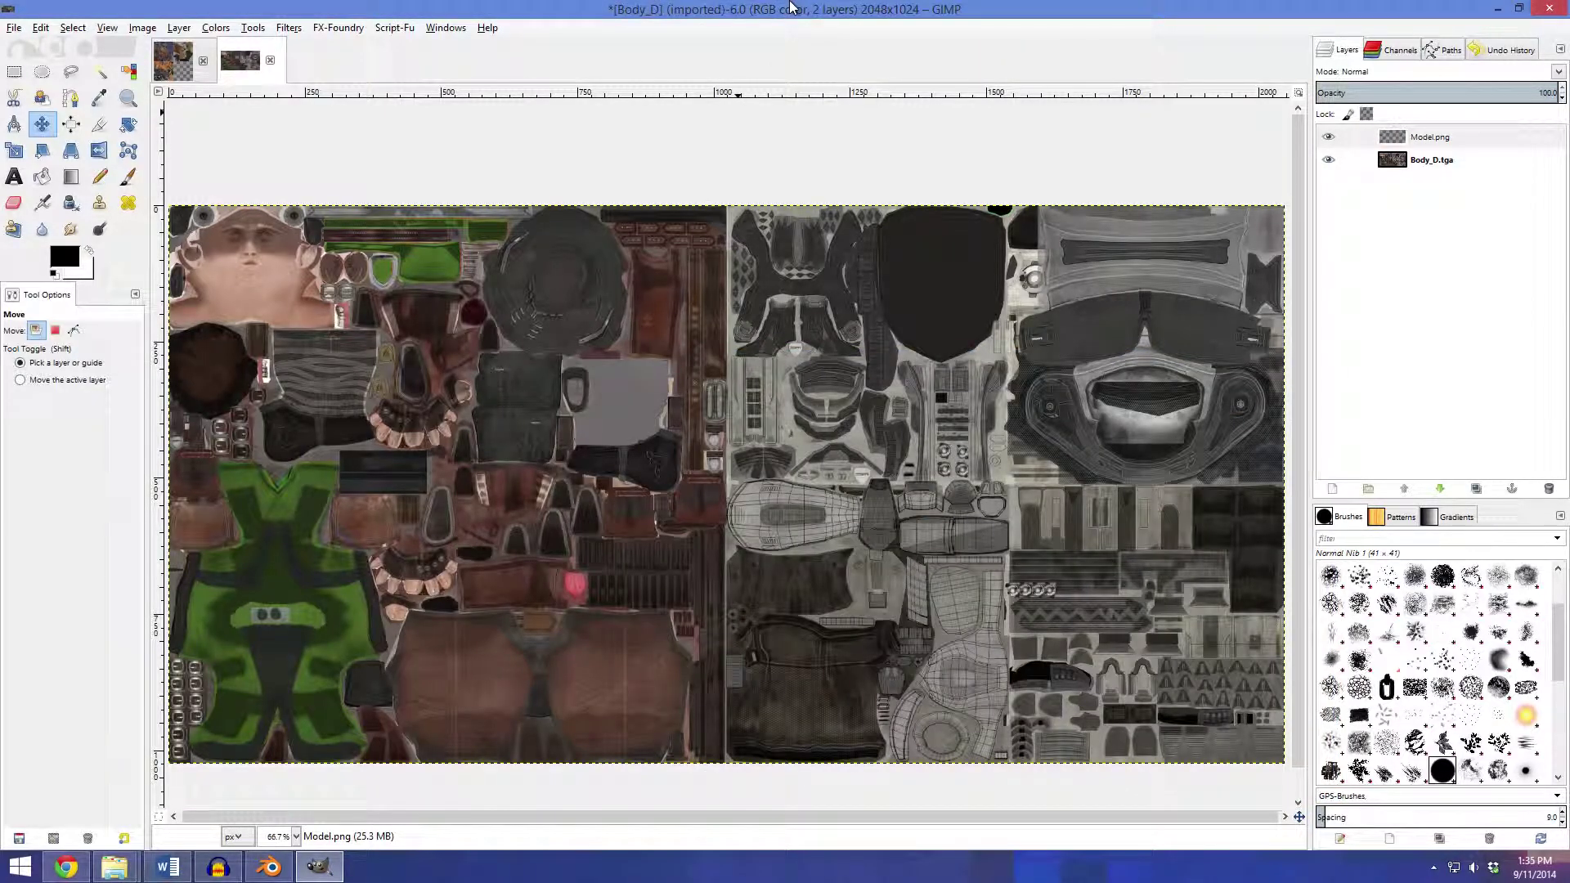
Examine which areas of the Body_D texture the gun's UV wireframe covers
{"action": "scroll", "coordinate": [884, 638], "scroll_direction": "up", "scroll_amount": 3, "text": "ctrl"}
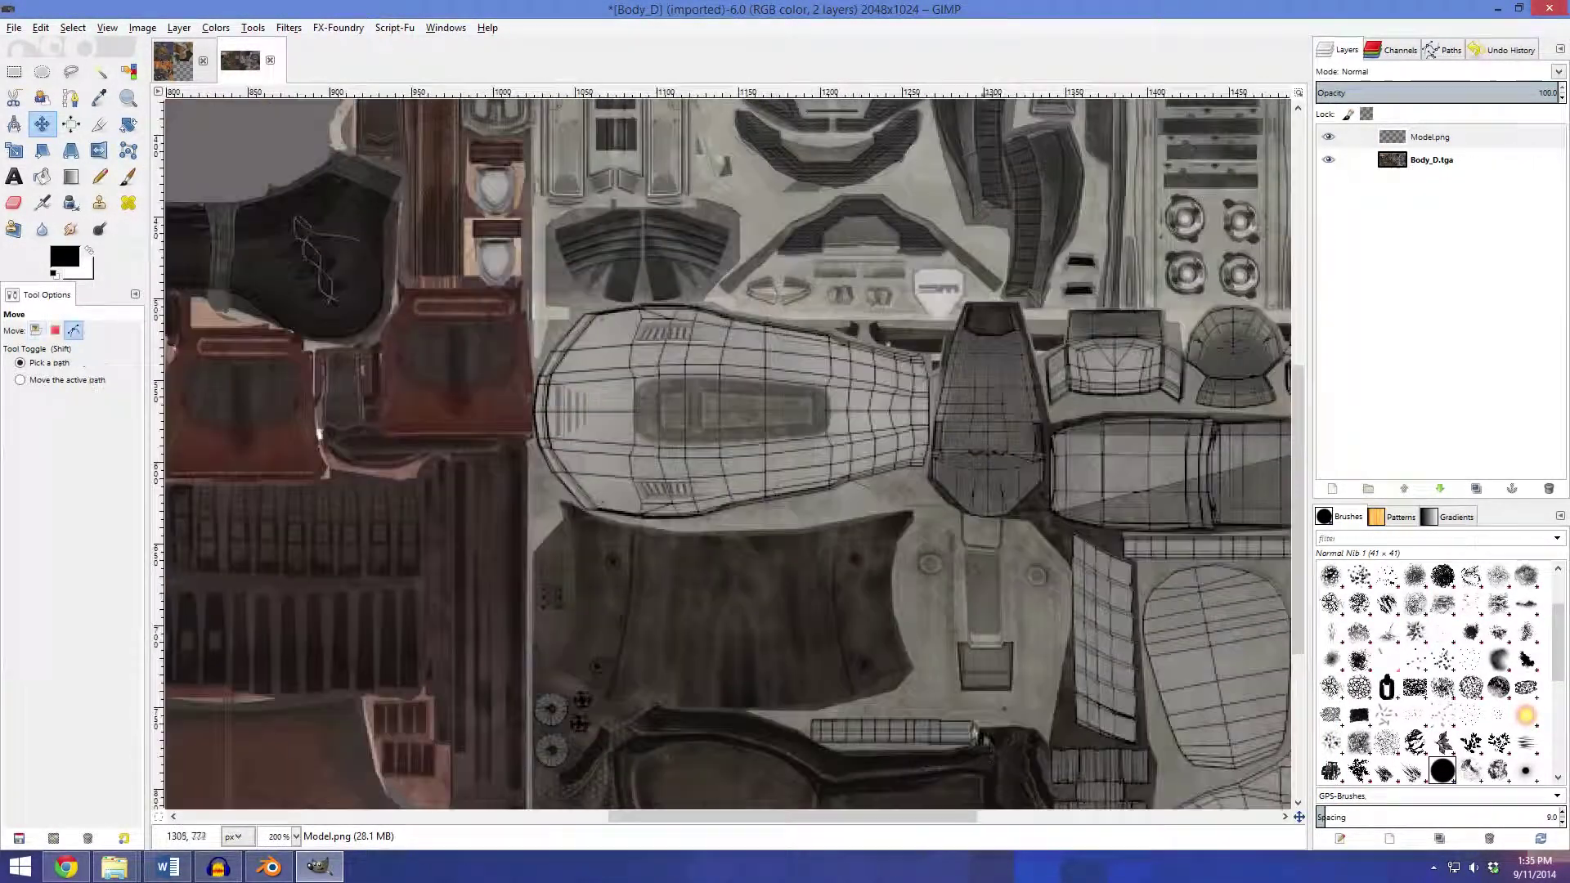
{"action": "scroll", "coordinate": [690, 439], "scroll_direction": "up", "scroll_amount": 1, "text": "ctrl"}
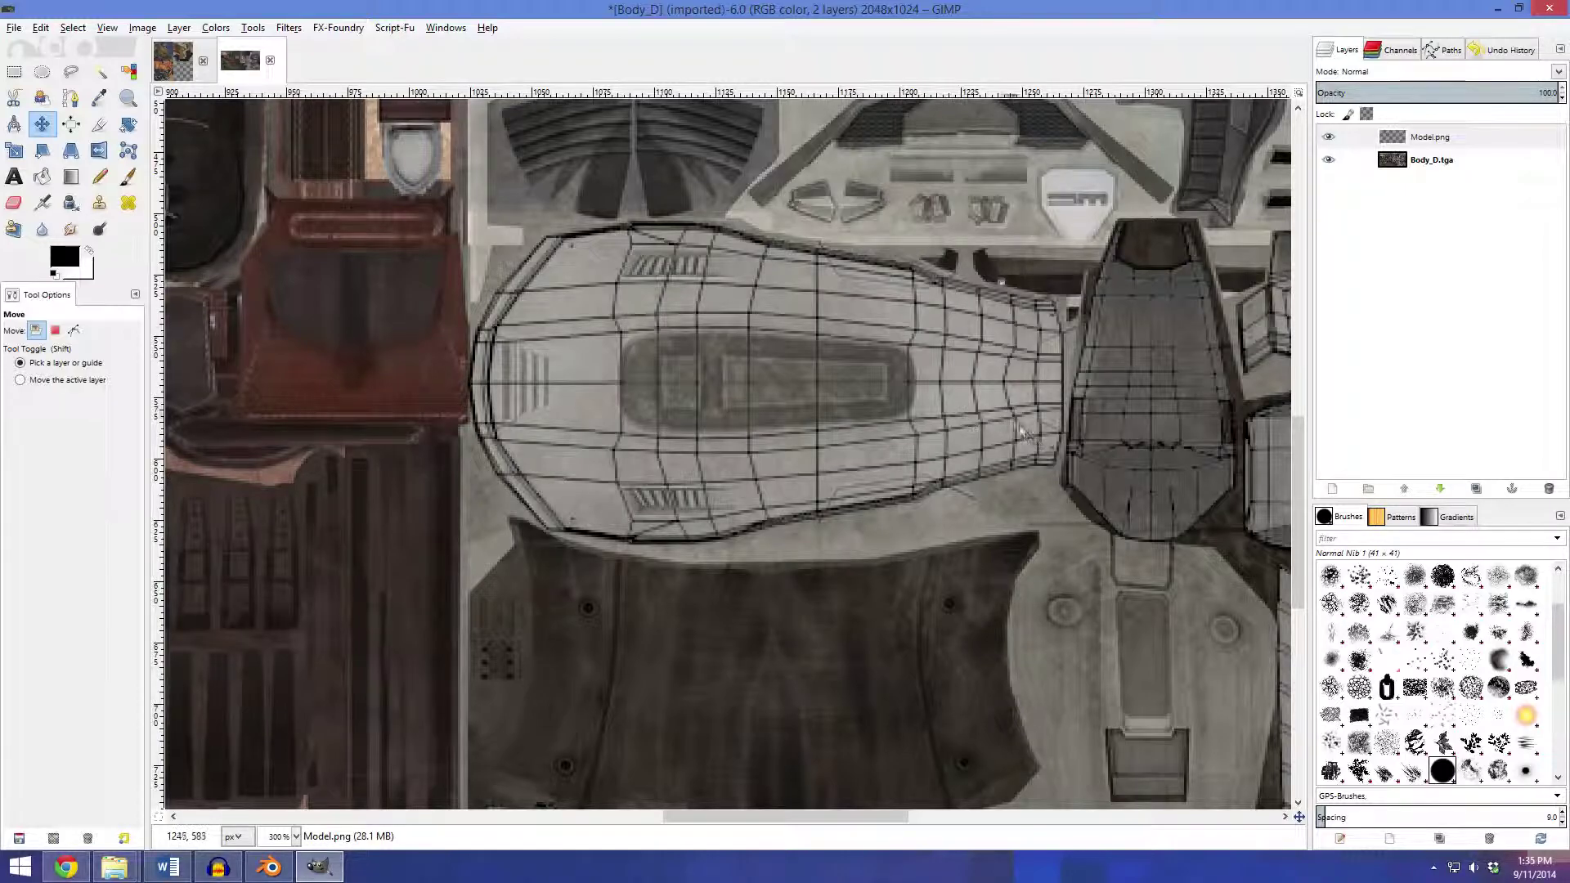
{"action": "left_click_drag", "start_coordinate": [1063, 491], "coordinate": [681, 446]}
{"action": "scroll", "coordinate": [851, 432], "scroll_direction": "down", "scroll_amount": 4, "text": "ctrl"}
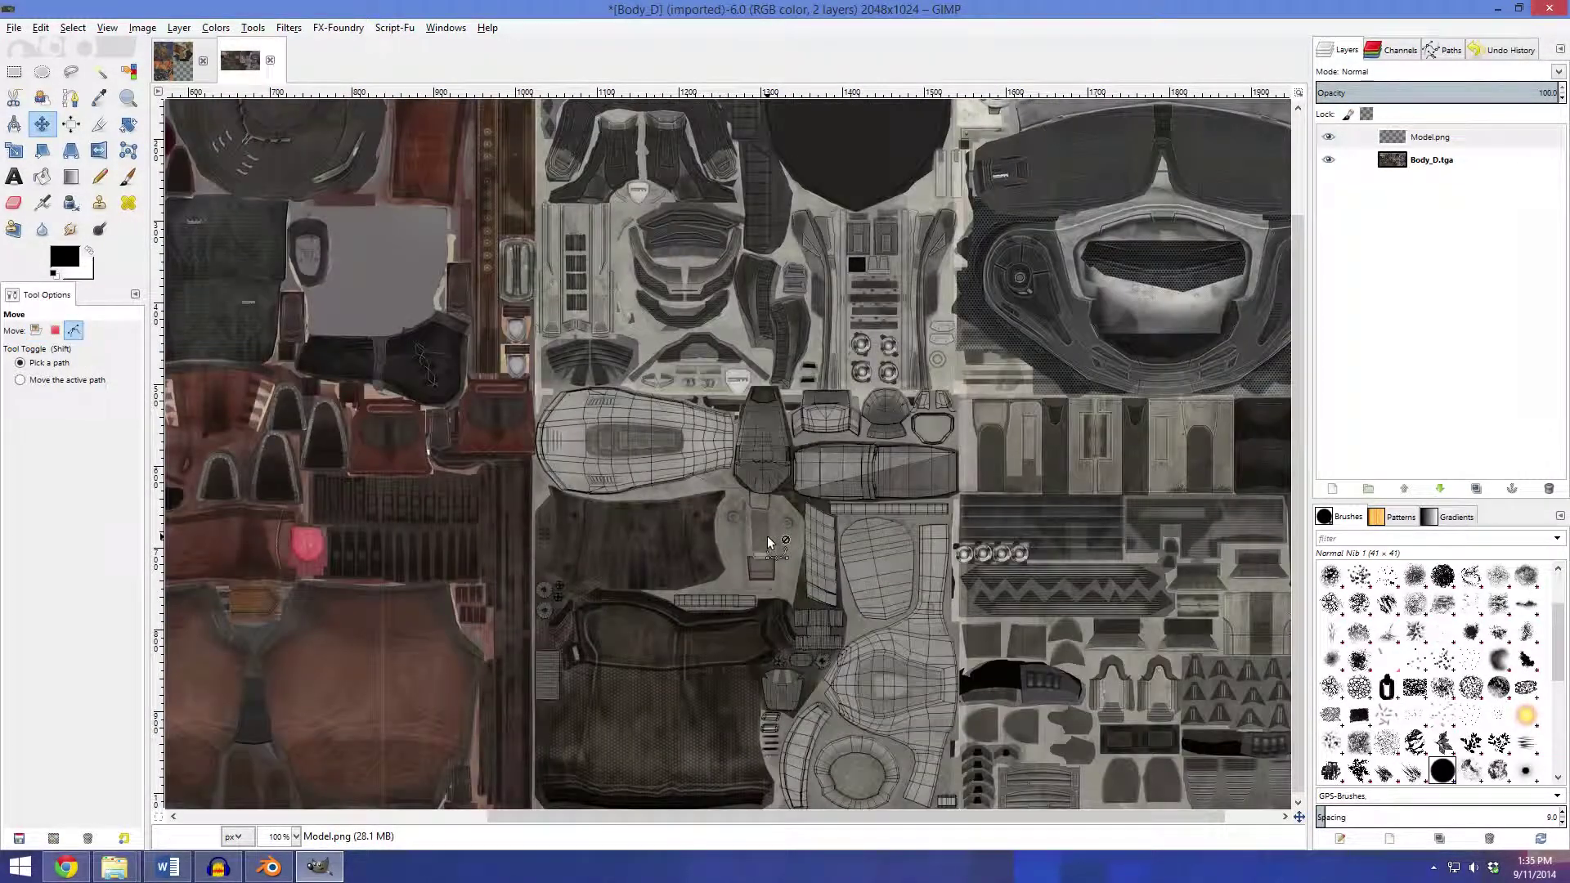
{"action": "scroll", "coordinate": [767, 537], "scroll_direction": "up", "scroll_amount": 4, "text": "ctrl"}
{"action": "left_click_drag", "start_coordinate": [844, 460], "coordinate": [772, 461]}
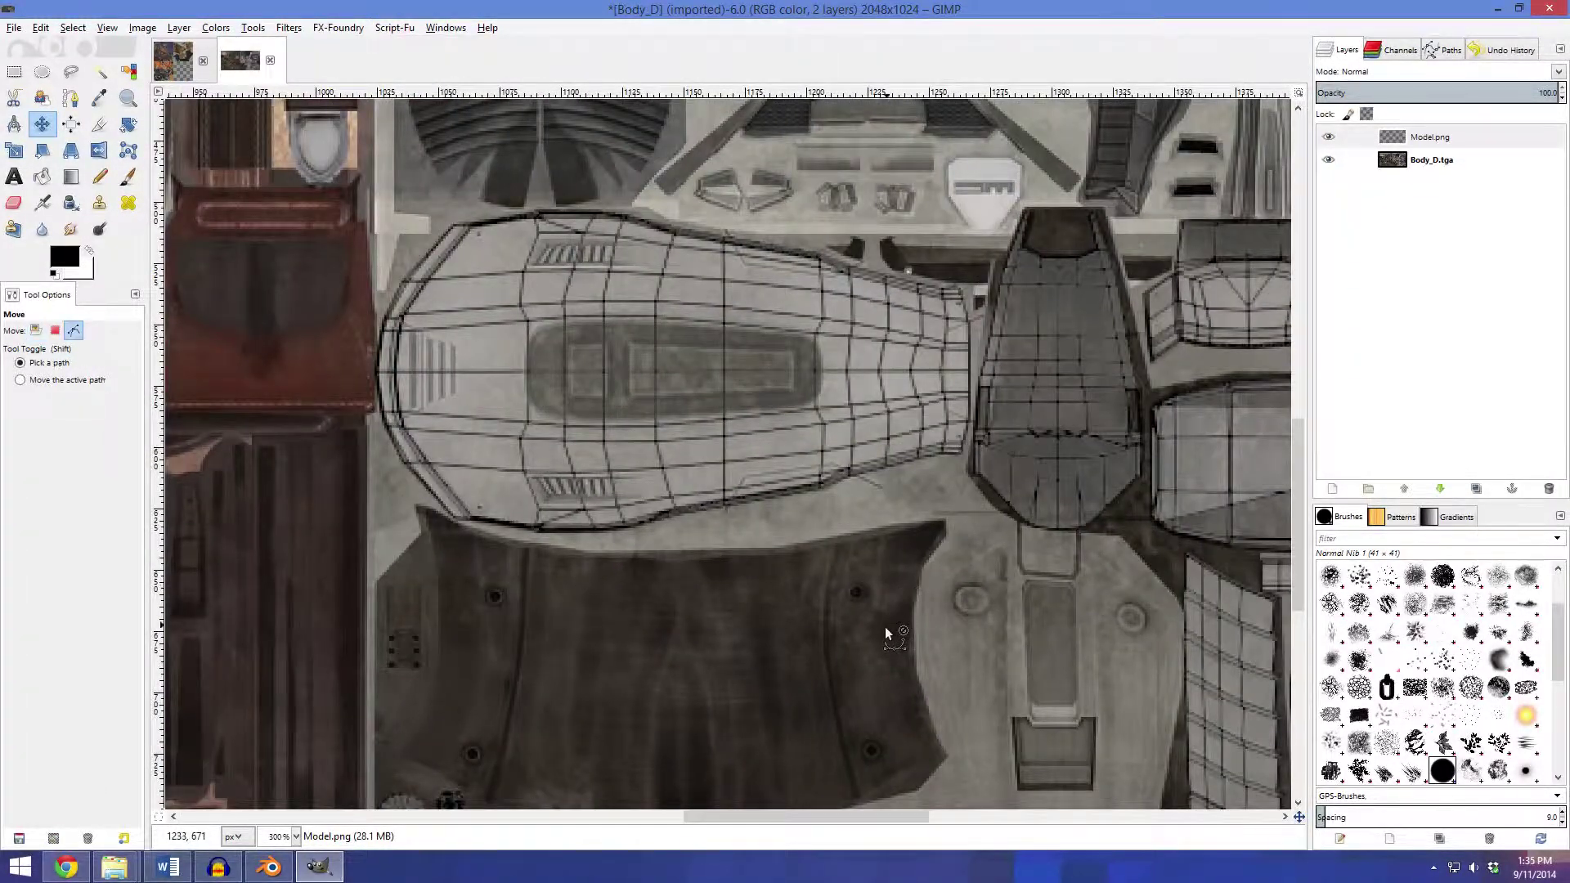
{"action": "scroll", "coordinate": [788, 661], "scroll_direction": "down", "scroll_amount": 4, "text": "ctrl"}
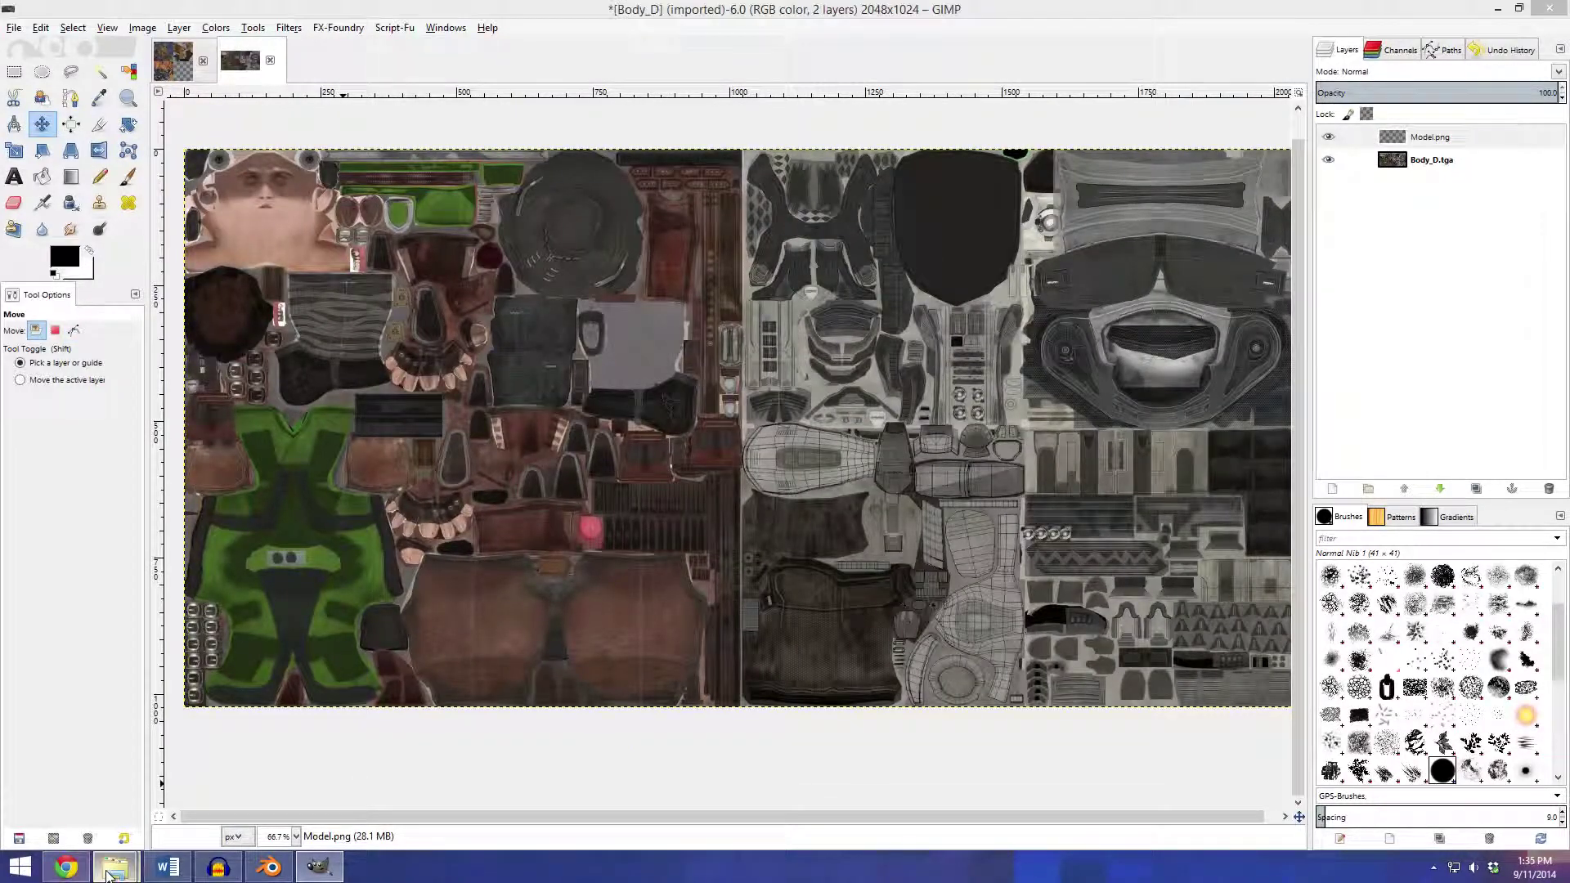
Add Body_E, Body_M, Body_N and Body_S from the StormMan texture folder as layers to the Body_D image
{"action": "mouse_move", "coordinate": [109, 875]}
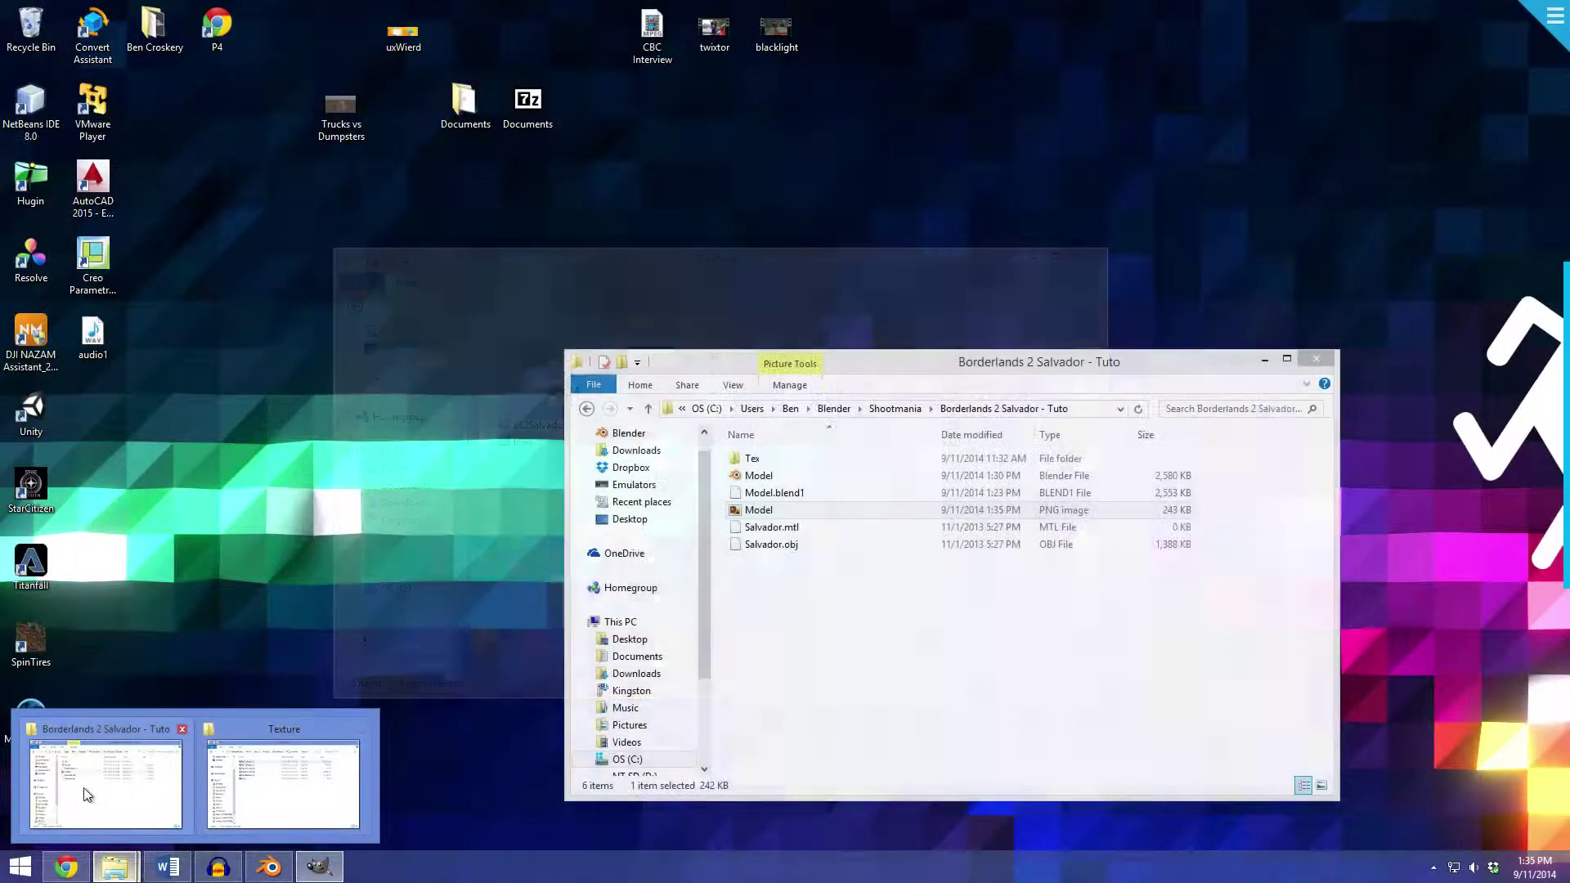
{"action": "left_click", "coordinate": [88, 794]}
{"action": "left_click", "coordinate": [585, 409]}
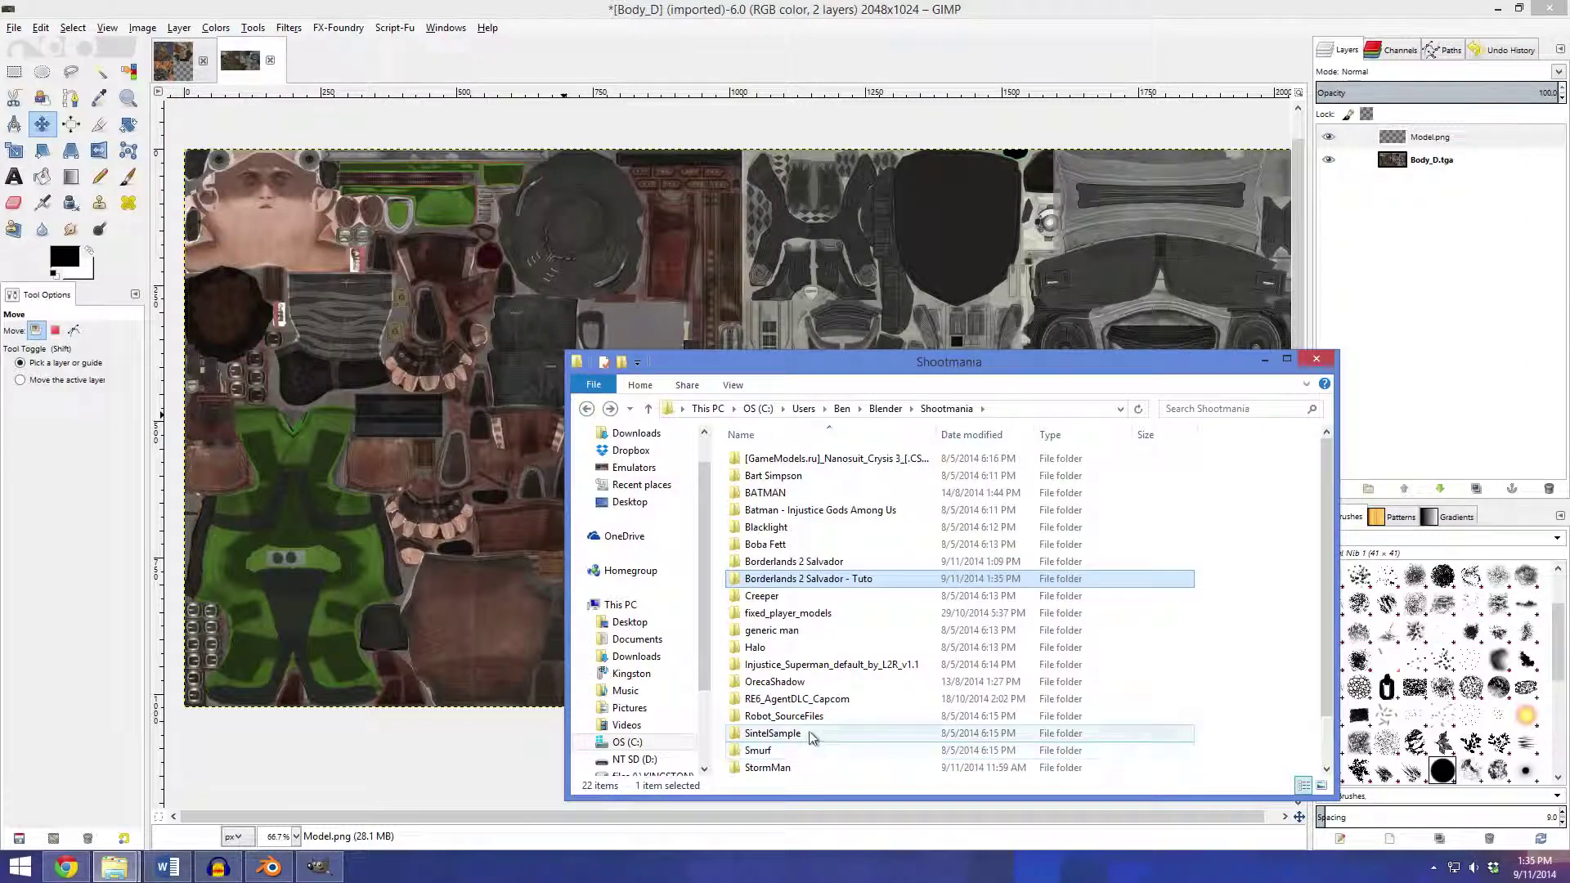
{"action": "double_click", "coordinate": [783, 767]}
{"action": "double_click", "coordinate": [816, 459]}
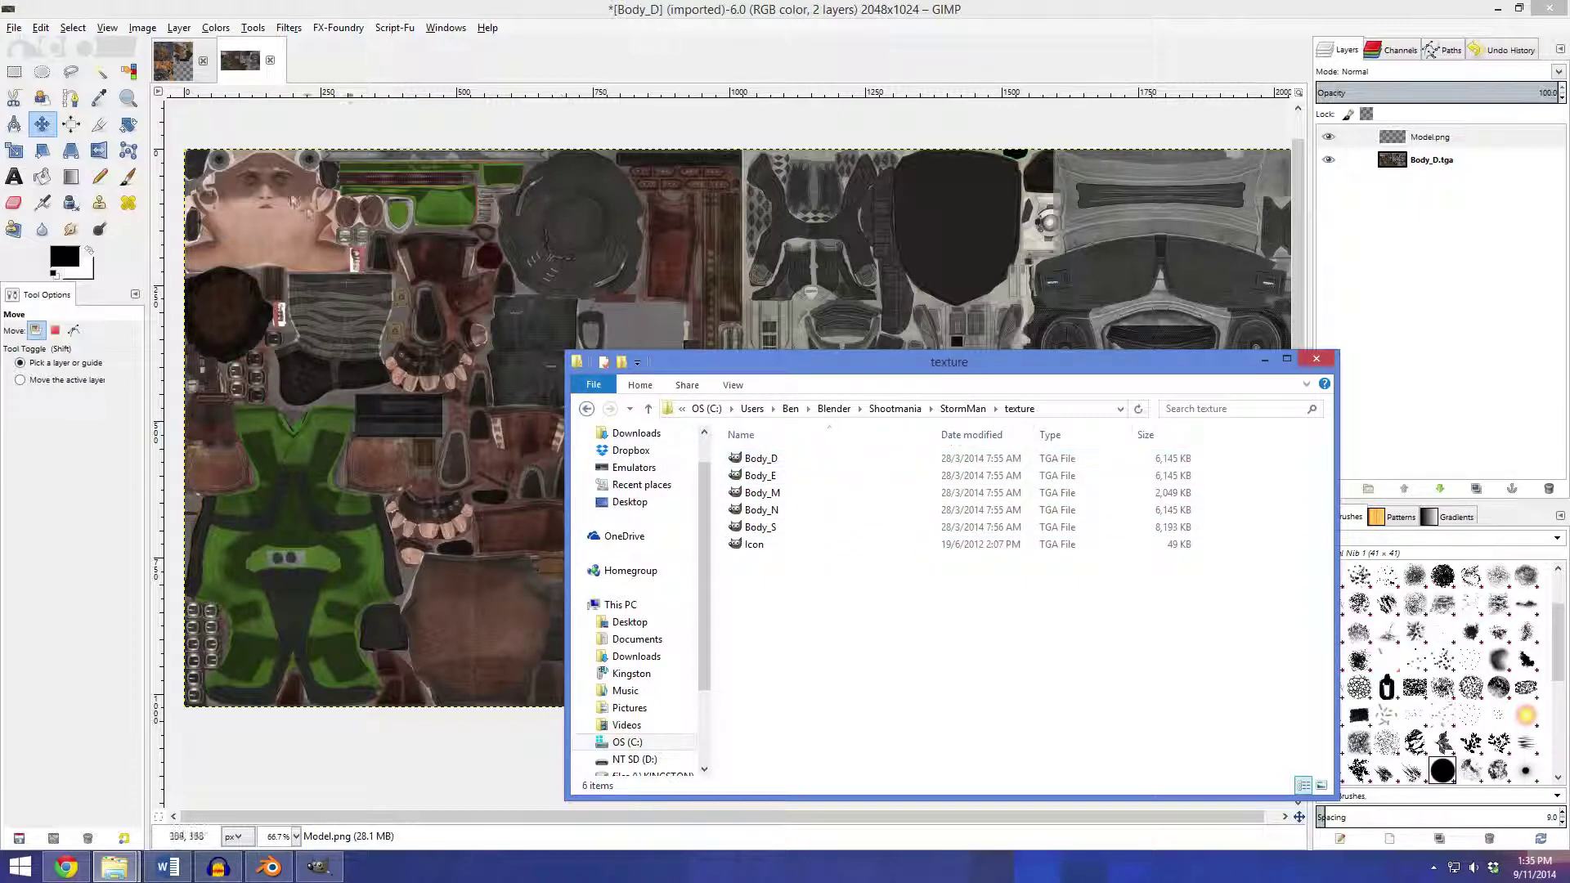
{"action": "left_click", "coordinate": [802, 475]}
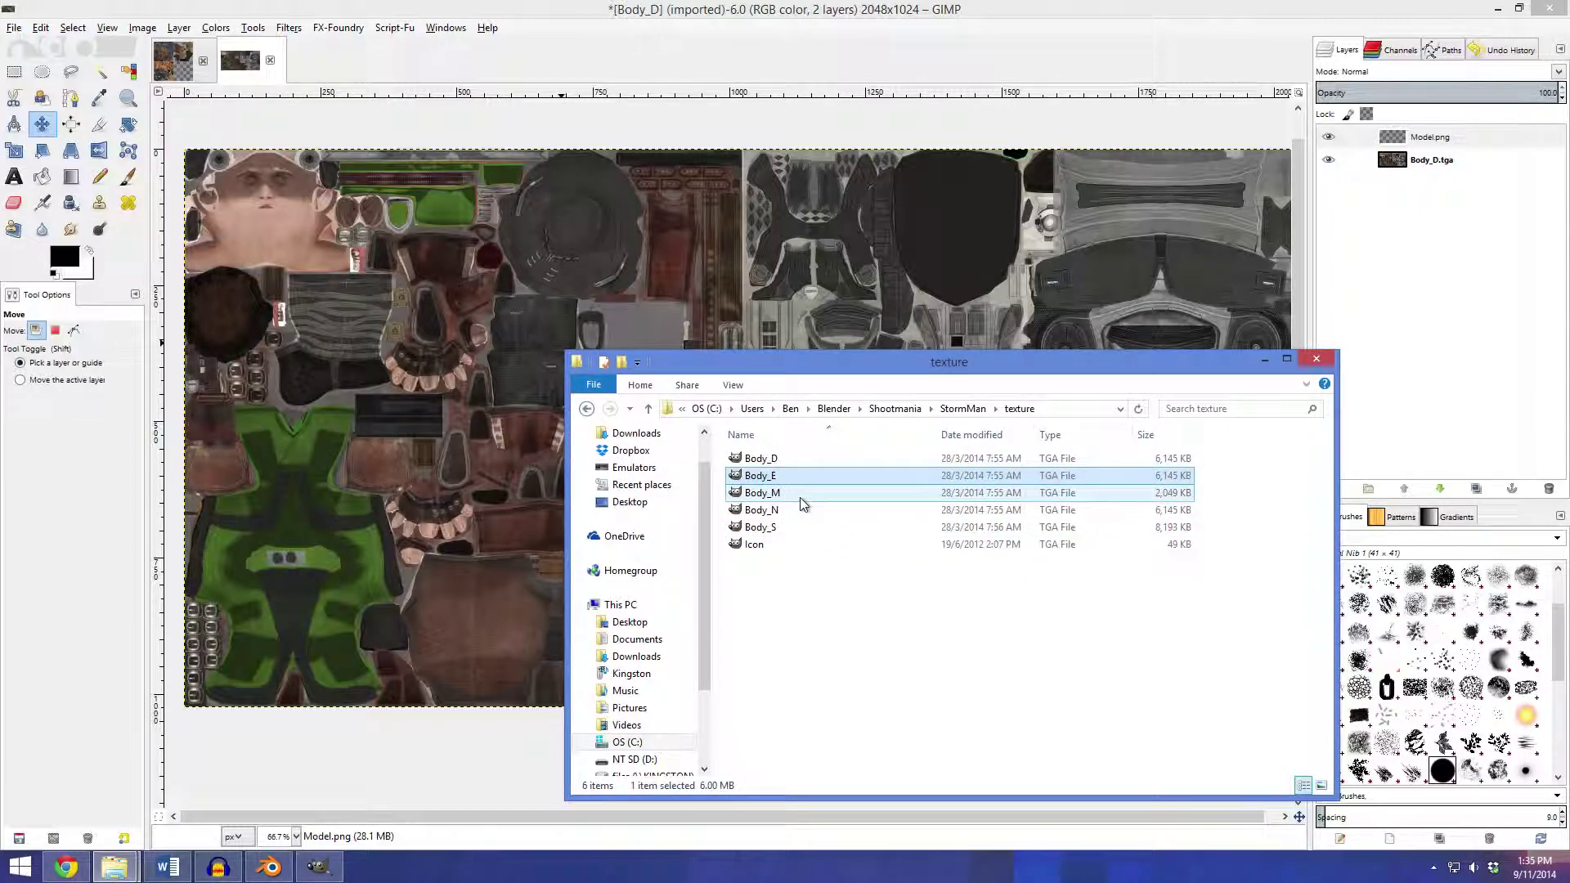
{"action": "left_click", "coordinate": [799, 527], "text": "shift"}
{"action": "left_click_drag", "start_coordinate": [894, 502], "coordinate": [526, 340]}
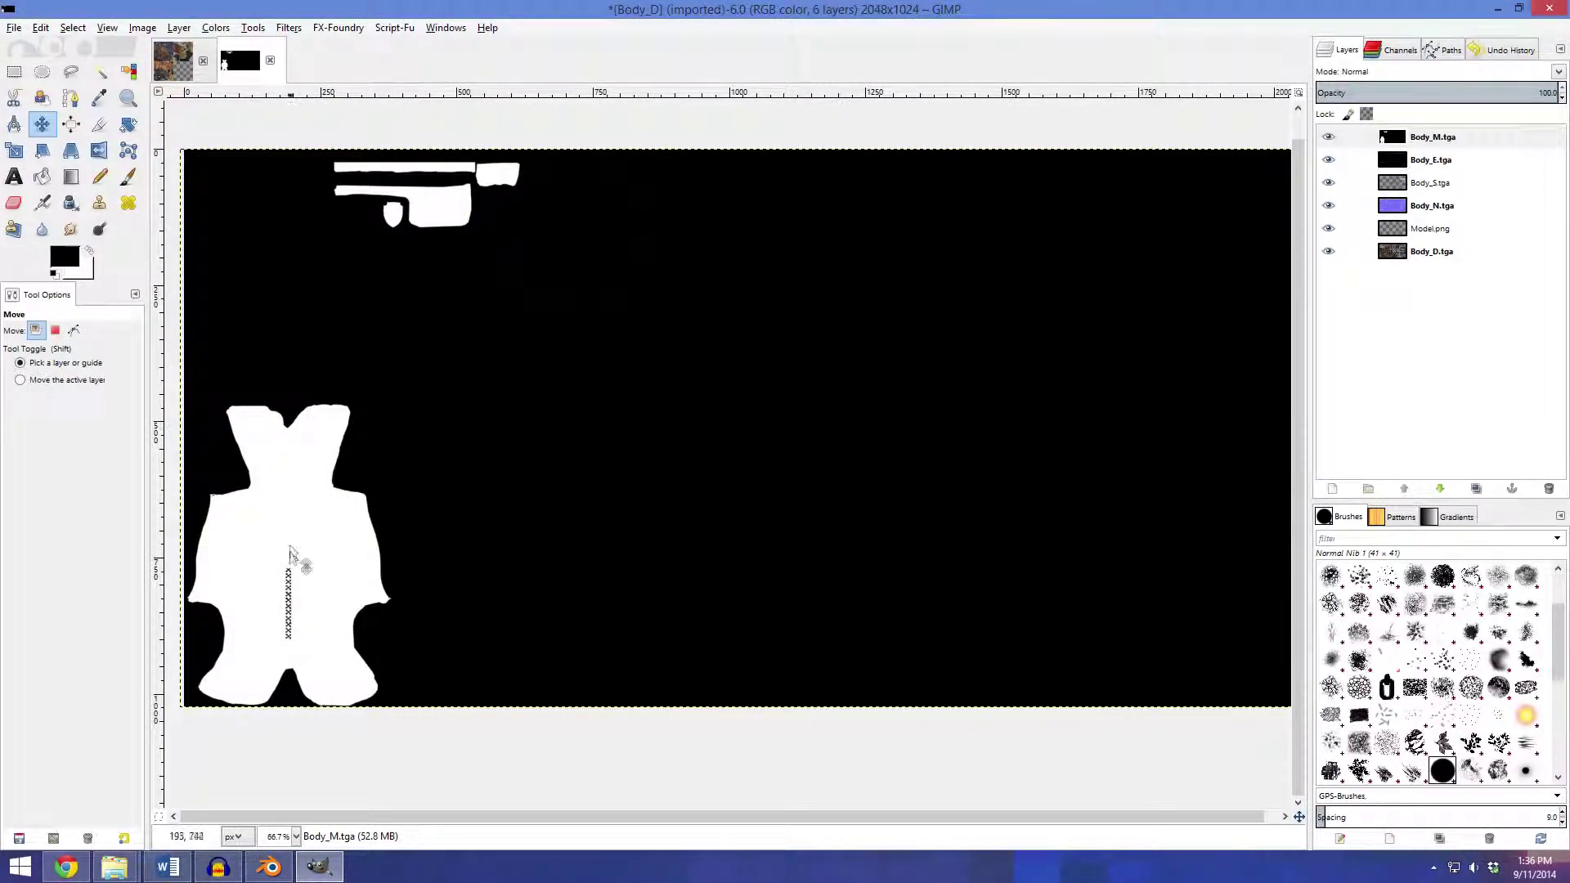
Delete the Body_M.tga layer from the Body_D image
{"action": "left_click", "coordinate": [1431, 132]}
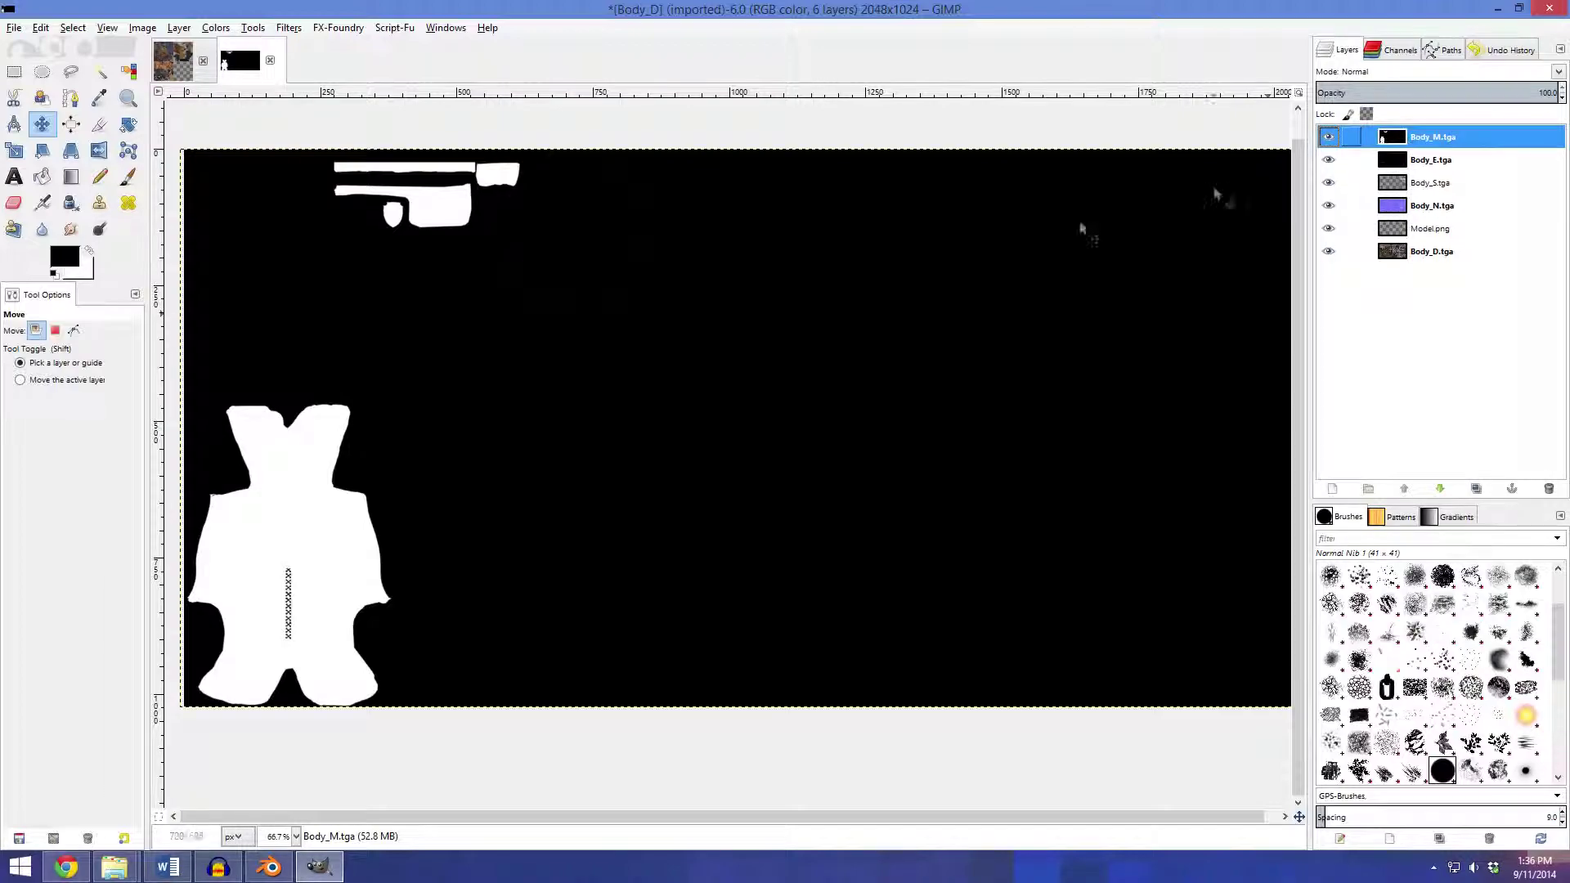
{"action": "right_click", "coordinate": [1464, 136]}
{"action": "left_click", "coordinate": [1365, 288]}
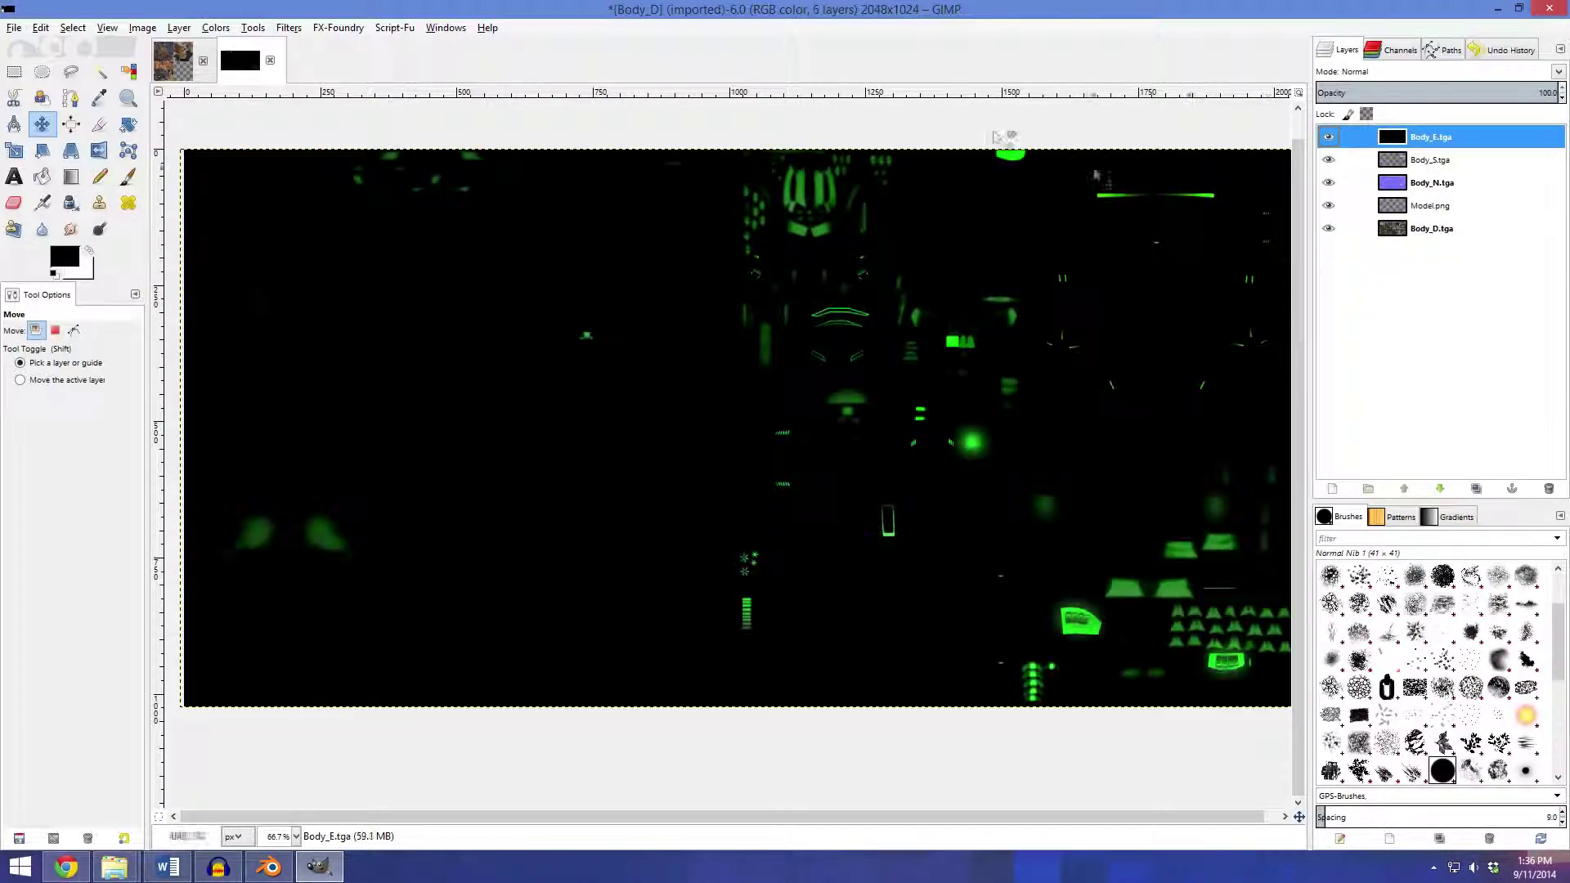
{"action": "left_click_drag", "start_coordinate": [969, 470], "coordinate": [972, 470]}
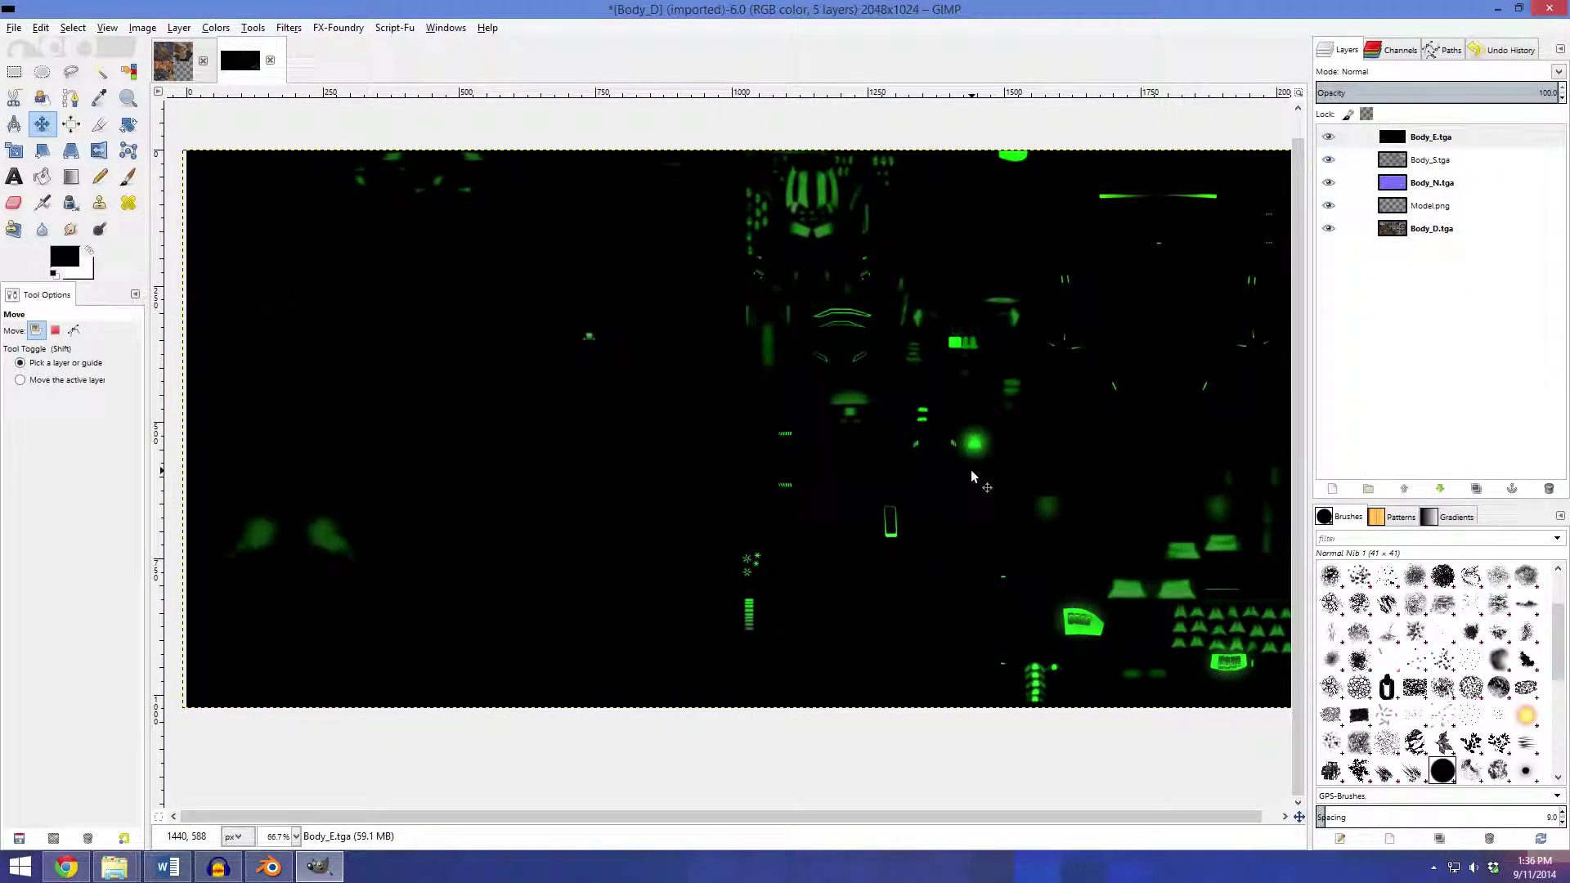
Order the layers Model.png, Body_N, Body_S, Body_E, Body_D from top to bottom and hide Body_N, Body_S and Body_E
{"action": "left_click_drag", "start_coordinate": [1329, 137], "coordinate": [1329, 161]}
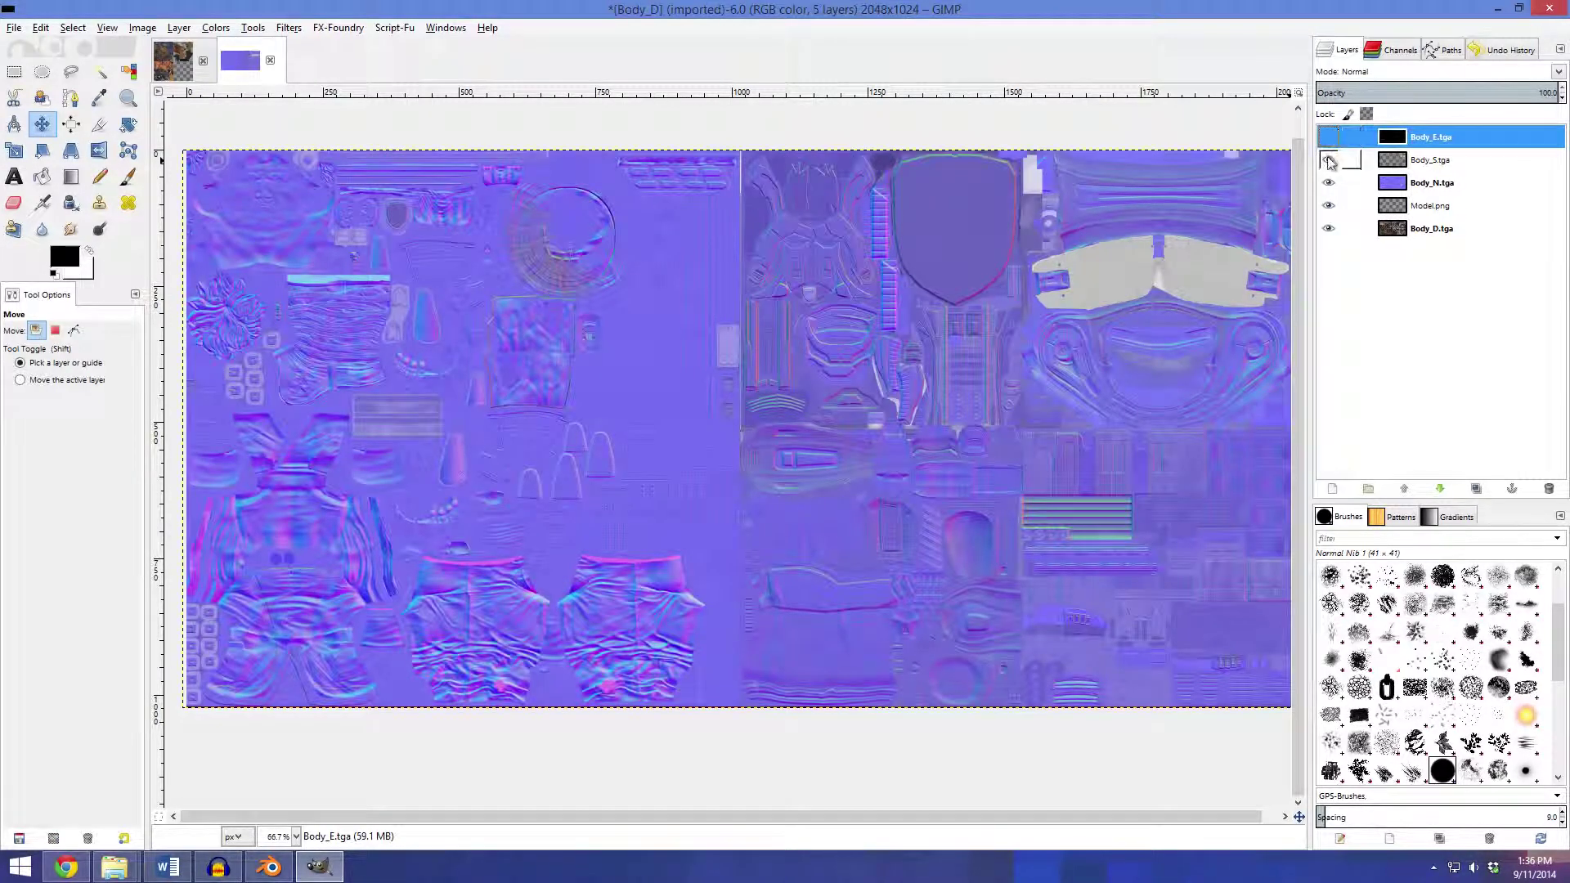
{"action": "left_click_drag", "start_coordinate": [1433, 140], "coordinate": [1441, 206]}
{"action": "left_click_drag", "start_coordinate": [1431, 137], "coordinate": [1415, 164]}
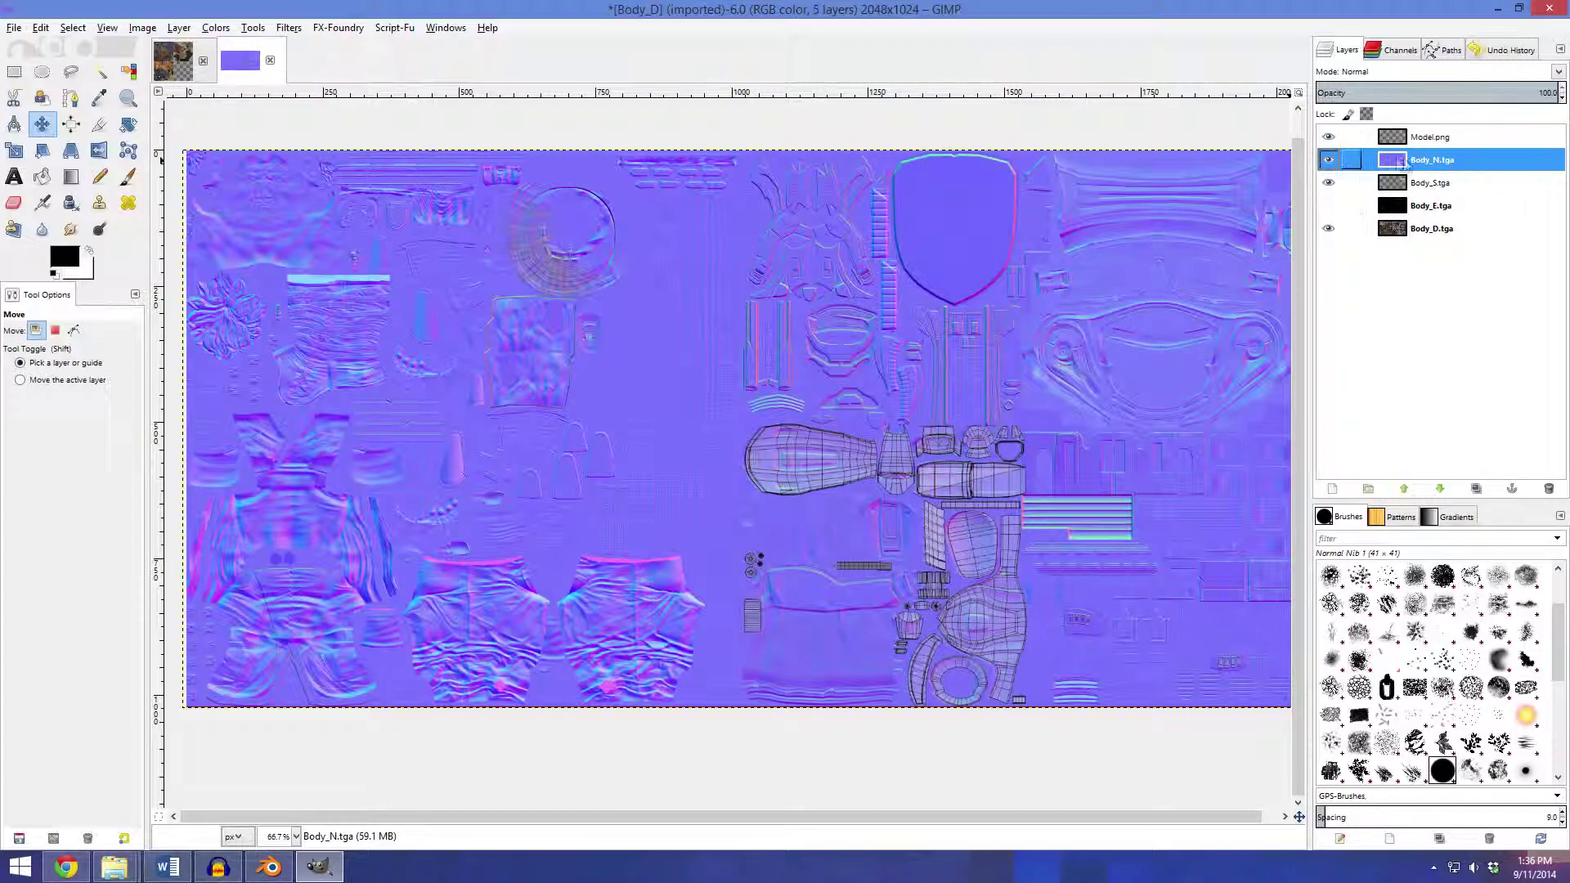
{"action": "left_click", "coordinate": [1328, 159]}
{"action": "left_click", "coordinate": [1329, 182]}
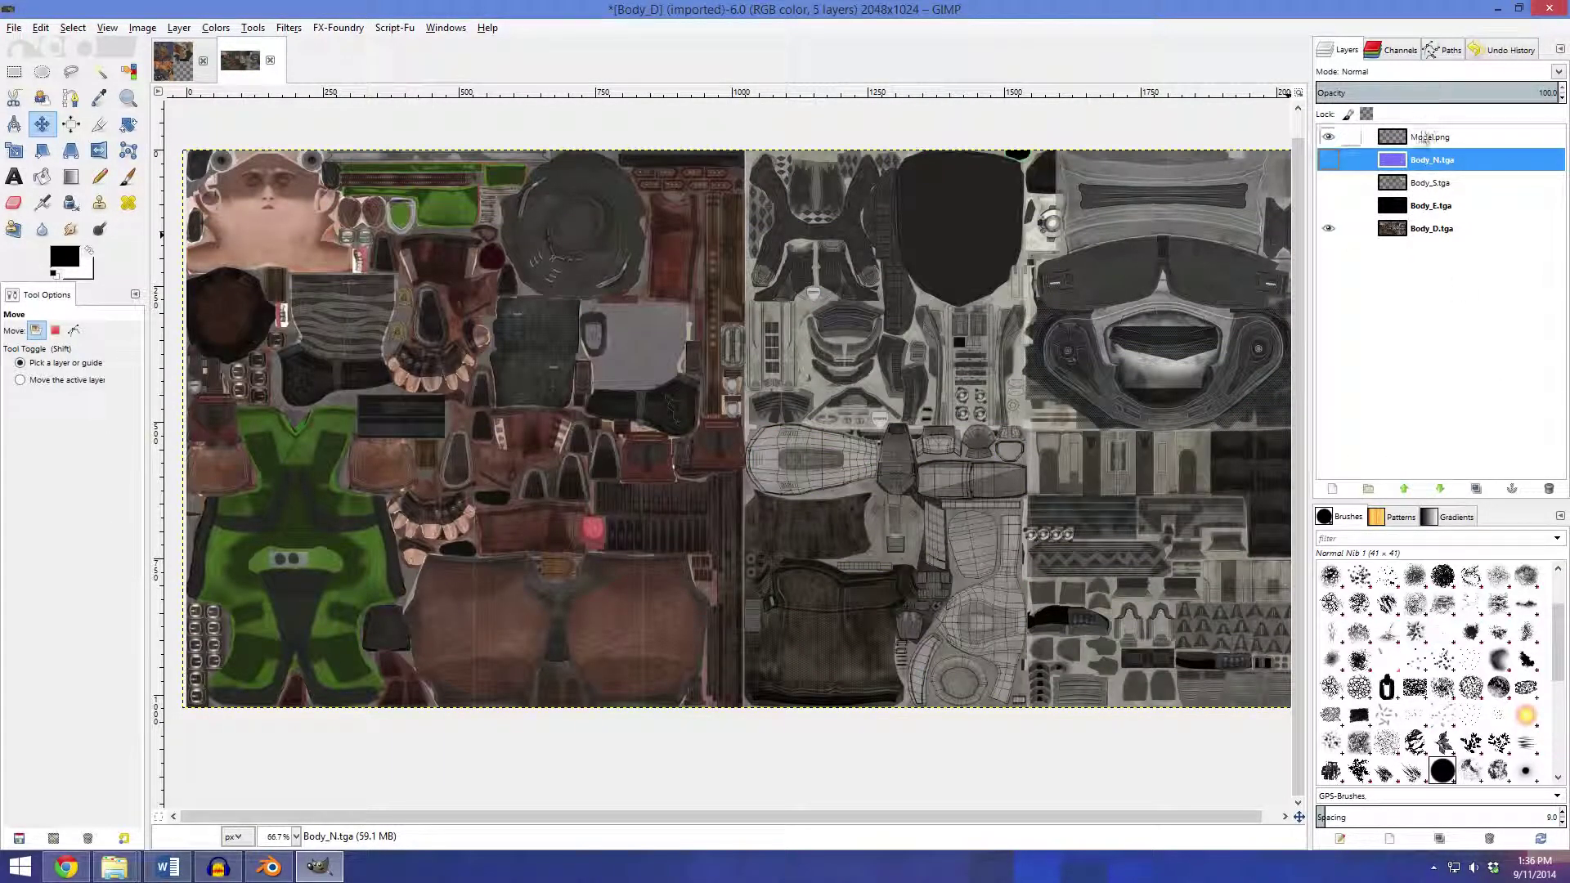
Start a Free Select outline of the gun area on Body_D.tga, tracing beneath the long rounded UV piece and its neighbouring piece
{"action": "left_click", "coordinate": [1427, 229]}
{"action": "key", "text": "f"}
{"action": "scroll", "coordinate": [591, 292], "scroll_direction": "up", "scroll_amount": 7}
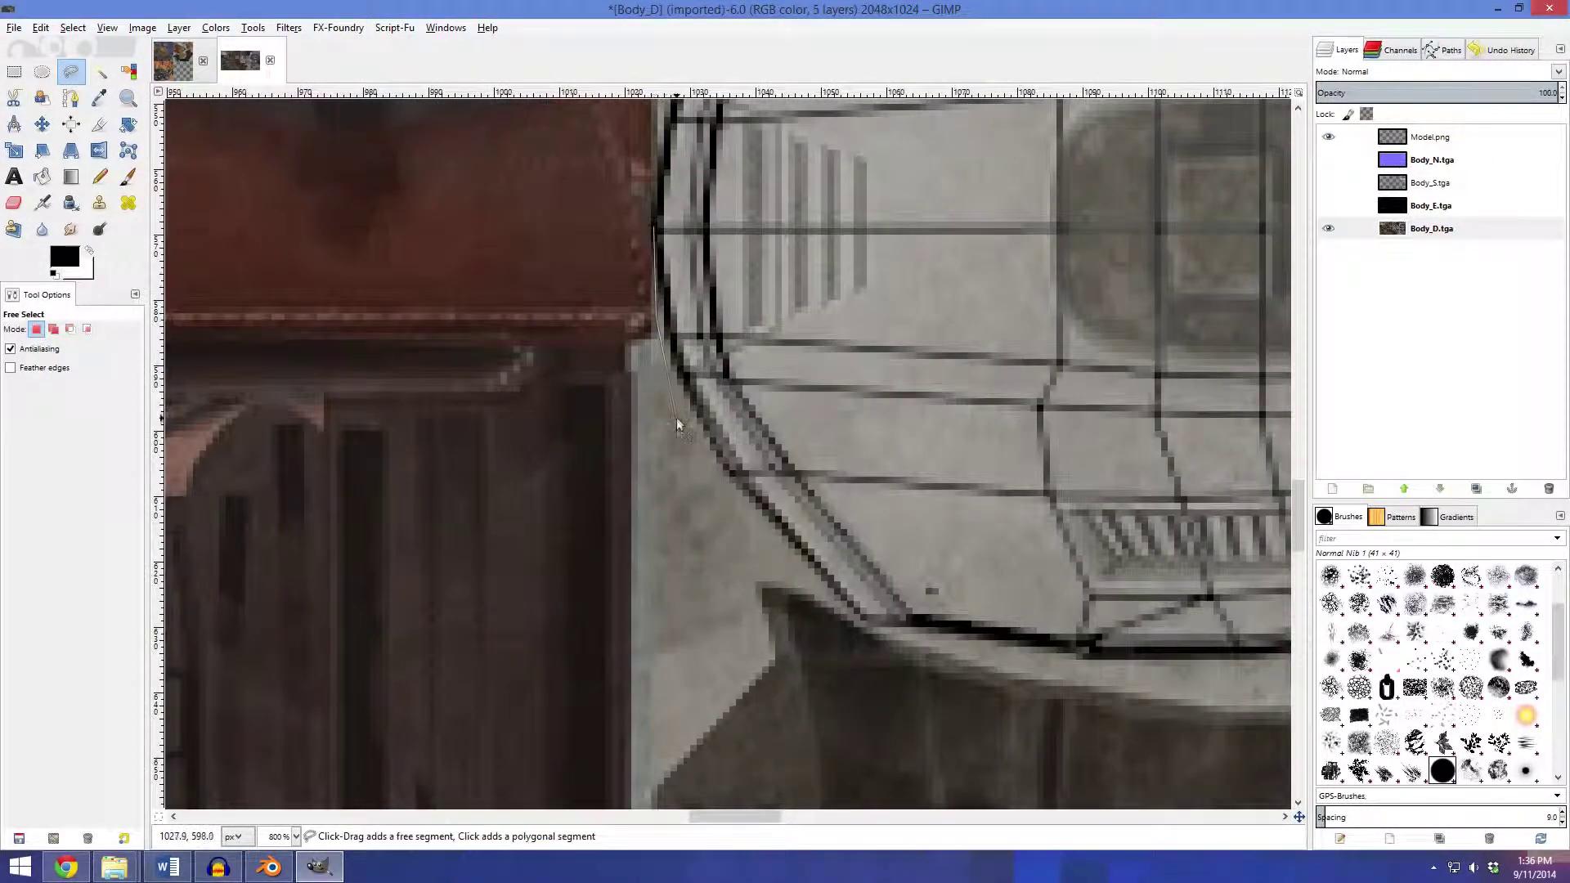
{"action": "left_click", "coordinate": [677, 418]}
{"action": "left_click", "coordinate": [849, 617]}
{"action": "left_click_drag", "start_coordinate": [849, 617], "coordinate": [360, 427]}
{"action": "left_click", "coordinate": [831, 520]}
{"action": "left_click", "coordinate": [1164, 429]}
{"action": "left_click_drag", "start_coordinate": [1164, 429], "coordinate": [249, 521]}
{"action": "left_click", "coordinate": [541, 460]}
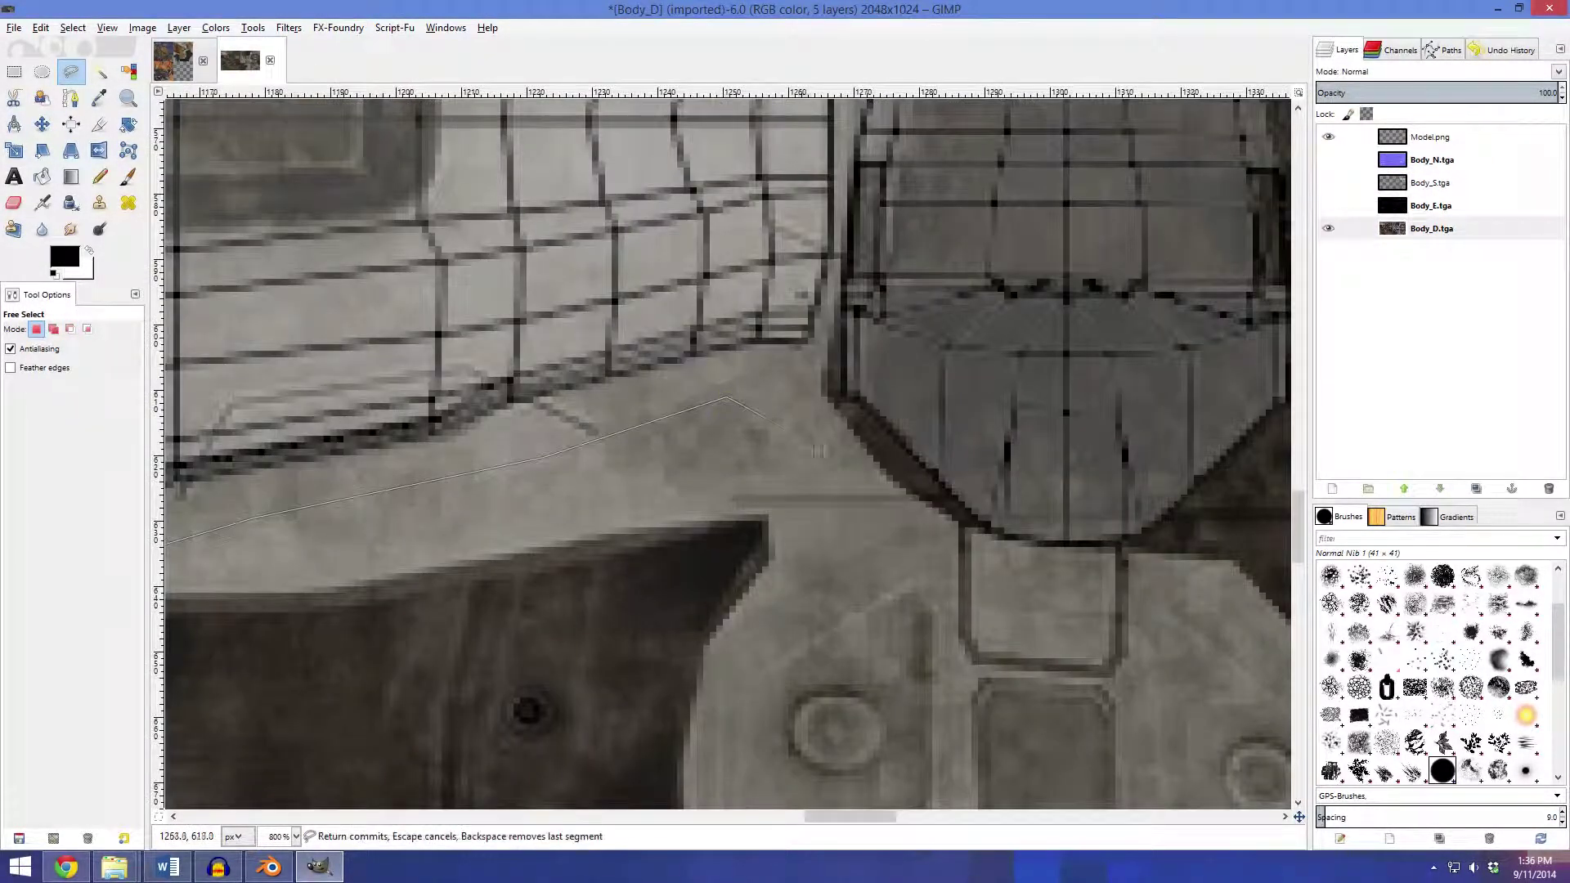
{"action": "left_click", "coordinate": [720, 368]}
{"action": "left_click", "coordinate": [1226, 531]}
{"action": "left_click_drag", "start_coordinate": [1227, 532], "coordinate": [790, 449]}
{"action": "left_click", "coordinate": [948, 603]}
{"action": "left_click_drag", "start_coordinate": [948, 603], "coordinate": [838, 181]}
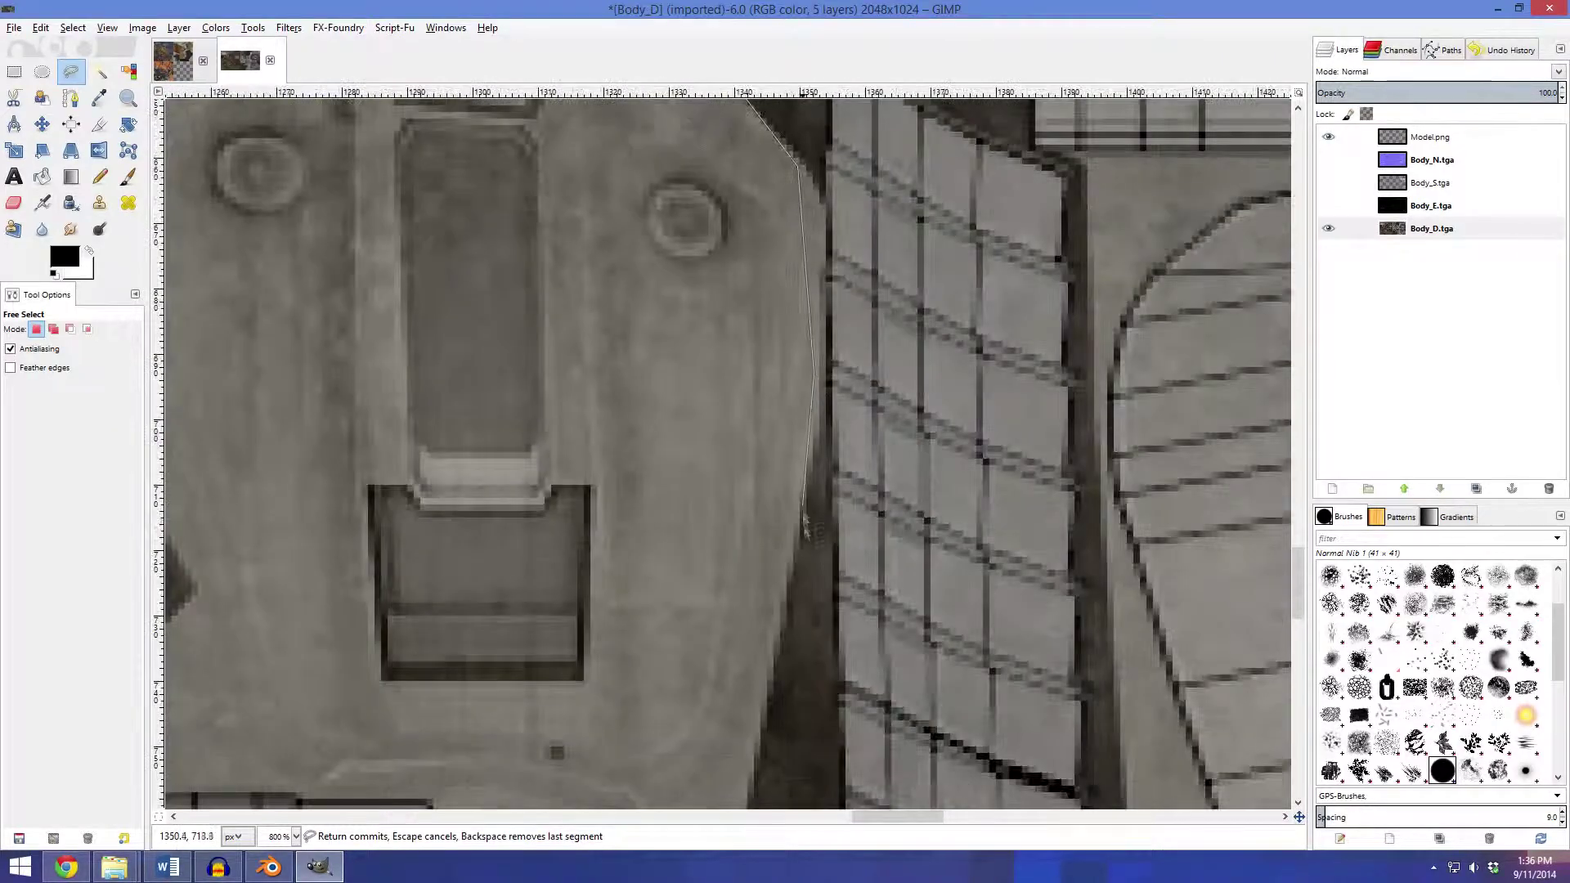
Continue the Free Select outline down the inner edge of the gun's UV area and around the narrow horizontal strip
{"action": "left_click_drag", "start_coordinate": [826, 654], "coordinate": [811, 268]}
{"action": "scroll", "coordinate": [816, 450], "scroll_direction": "down", "scroll_amount": 2}
{"action": "scroll", "coordinate": [816, 450], "scroll_direction": "up", "scroll_amount": 1}
{"action": "left_click", "coordinate": [816, 450]}
{"action": "left_click", "coordinate": [580, 451]}
{"action": "left_click_drag", "start_coordinate": [581, 450], "coordinate": [857, 452]}
{"action": "left_click", "coordinate": [835, 428]}
{"action": "left_click", "coordinate": [366, 422]}
{"action": "left_click", "coordinate": [372, 502]}
{"action": "left_click", "coordinate": [405, 507]}
{"action": "left_click", "coordinate": [823, 514]}
{"action": "left_click", "coordinate": [869, 486]}
Trace the outline past the small lower UV parts to the texture's bottom edge, and close it around the outer and upper gun edges
{"action": "left_click", "coordinate": [1033, 704]}
{"action": "left_click_drag", "start_coordinate": [1034, 704], "coordinate": [1034, 293]}
{"action": "scroll", "coordinate": [1034, 293], "scroll_direction": "up", "scroll_amount": 1}
{"action": "left_click", "coordinate": [995, 403]}
{"action": "left_click", "coordinate": [896, 379]}
{"action": "left_click", "coordinate": [812, 508]}
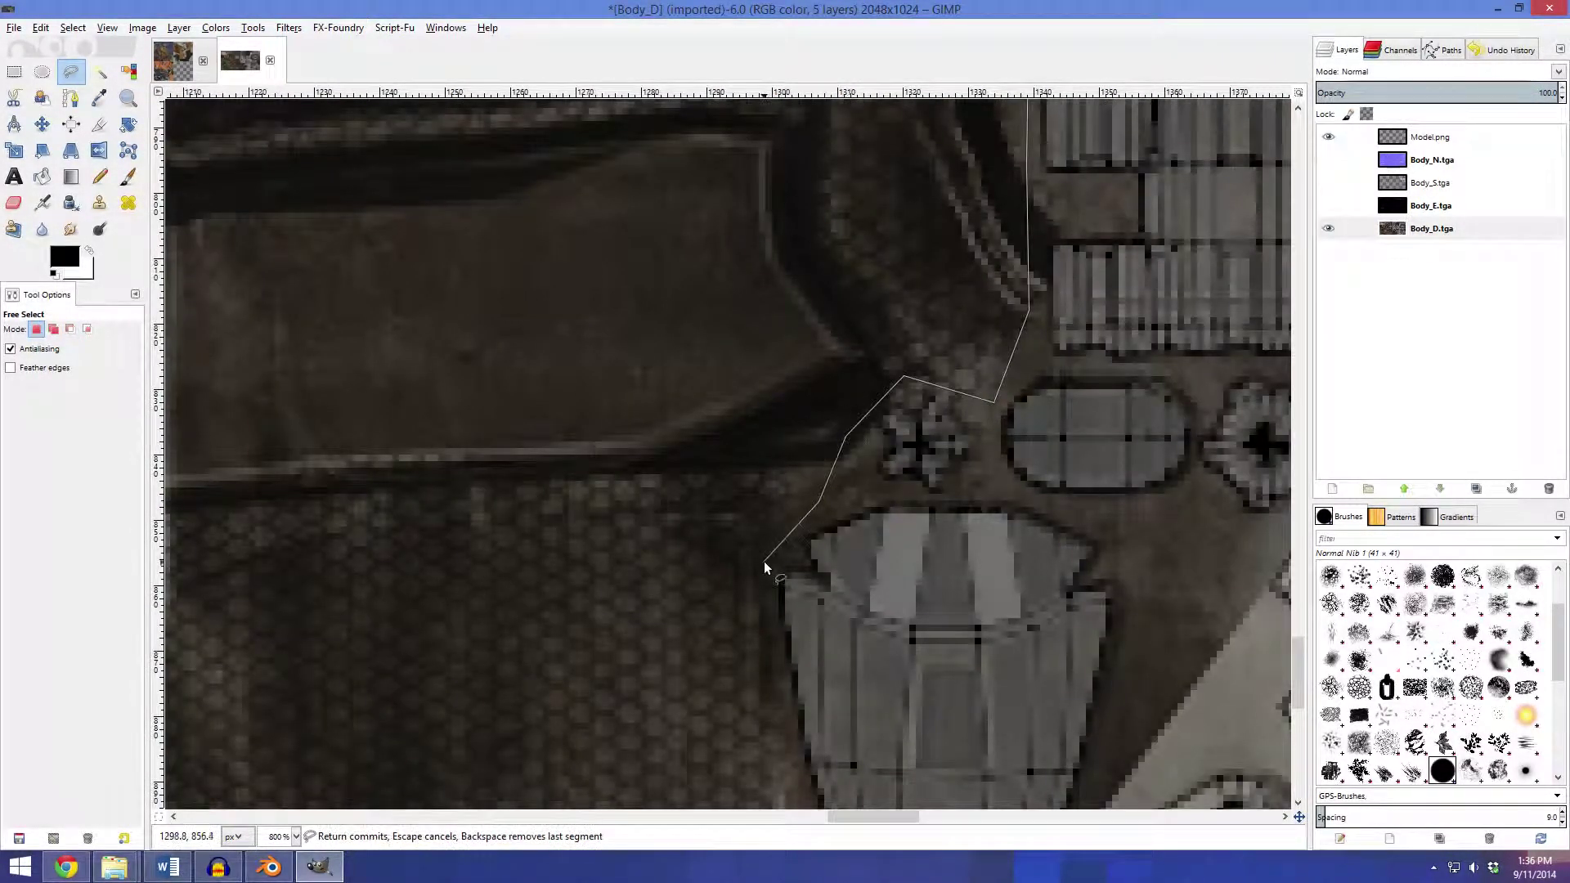
{"action": "left_click", "coordinate": [764, 561]}
{"action": "left_click_drag", "start_coordinate": [764, 561], "coordinate": [769, 152]}
{"action": "left_click", "coordinate": [768, 719]}
{"action": "left_click_drag", "start_coordinate": [768, 719], "coordinate": [725, 367]}
{"action": "left_click", "coordinate": [788, 541]}
{"action": "left_click", "coordinate": [850, 635]}
{"action": "left_click_drag", "start_coordinate": [850, 635], "coordinate": [625, 194]}
{"action": "left_click", "coordinate": [682, 358]}
{"action": "left_click", "coordinate": [723, 445]}
{"action": "left_click", "coordinate": [786, 485]}
{"action": "scroll", "coordinate": [1062, 174], "scroll_direction": "up", "scroll_amount": 15}
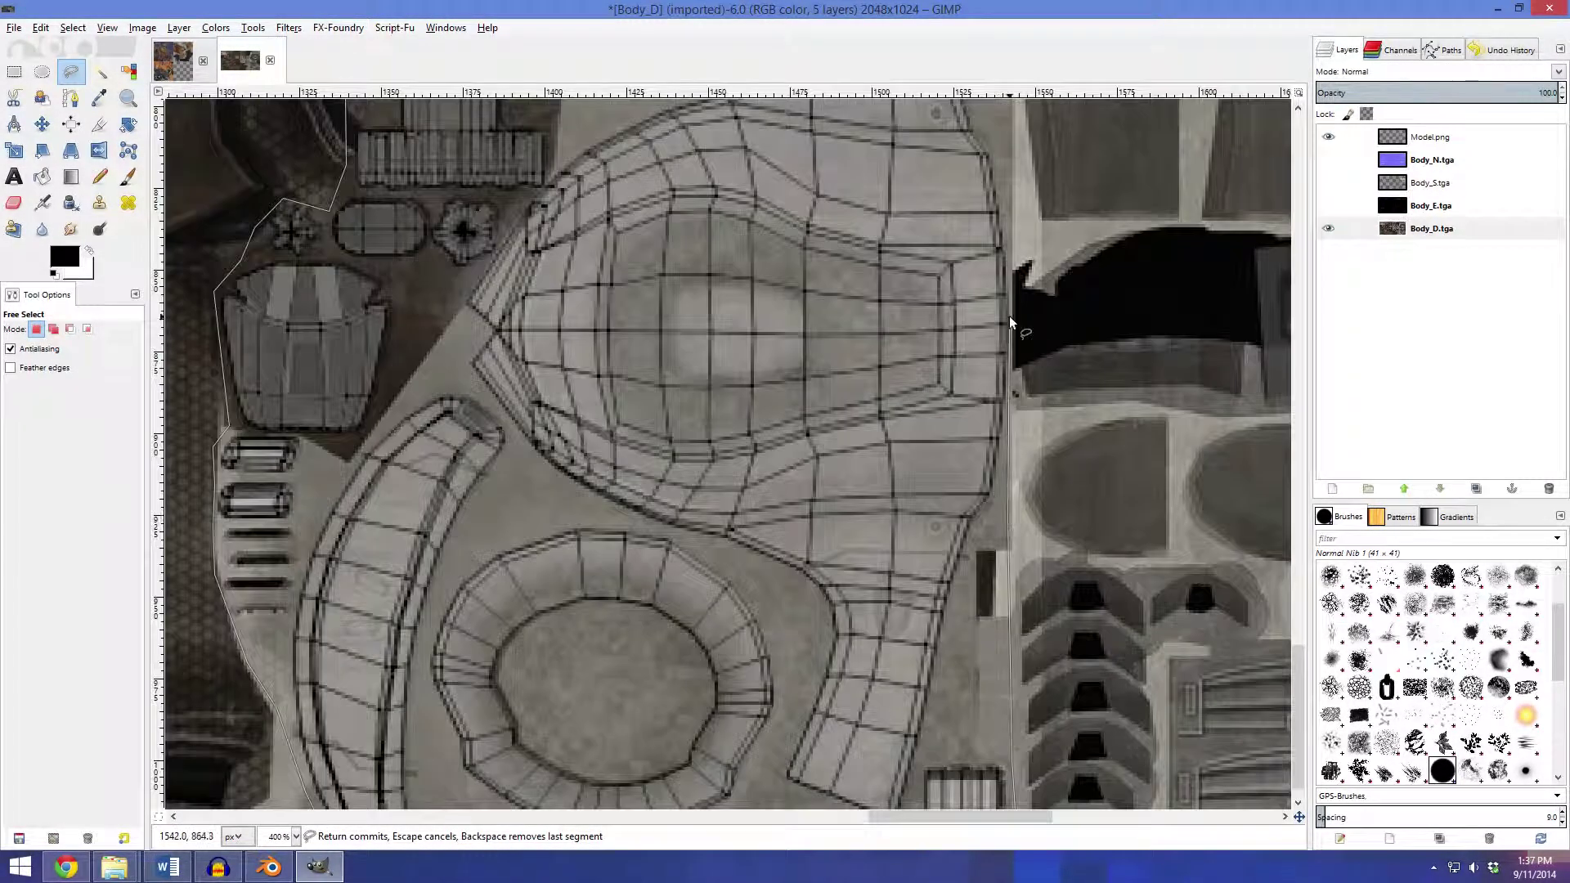
{"action": "scroll", "coordinate": [1065, 296], "scroll_direction": "up", "scroll_amount": 5}
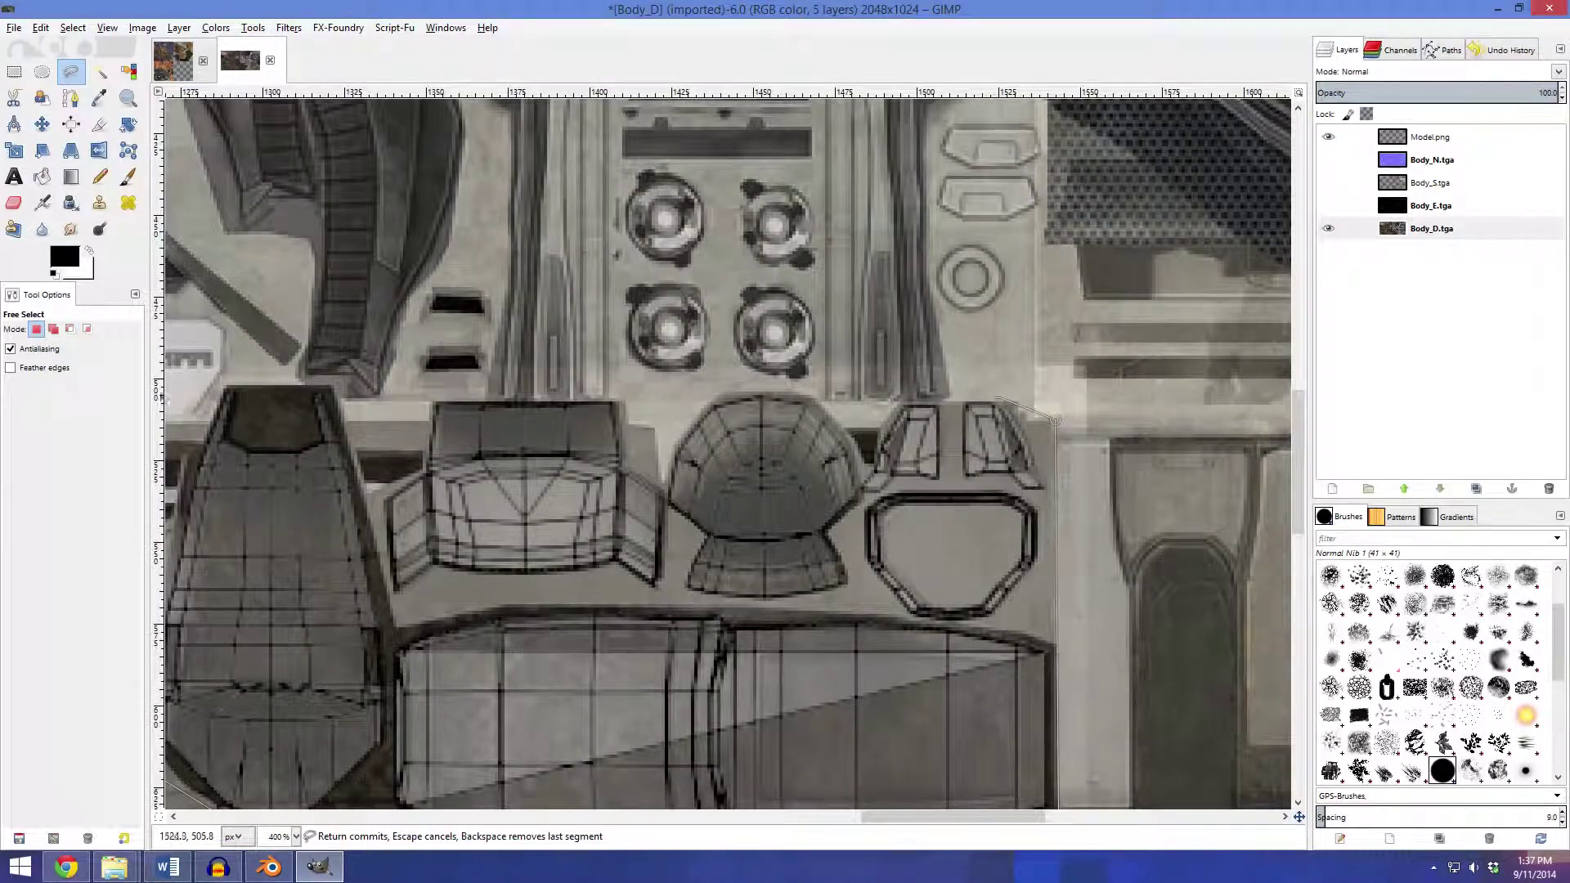
Add the separate narrow vertical group of small gun UV parts, beside the body texture, to the selection
{"action": "scroll", "coordinate": [316, 387], "scroll_direction": "left", "scroll_amount": 18}
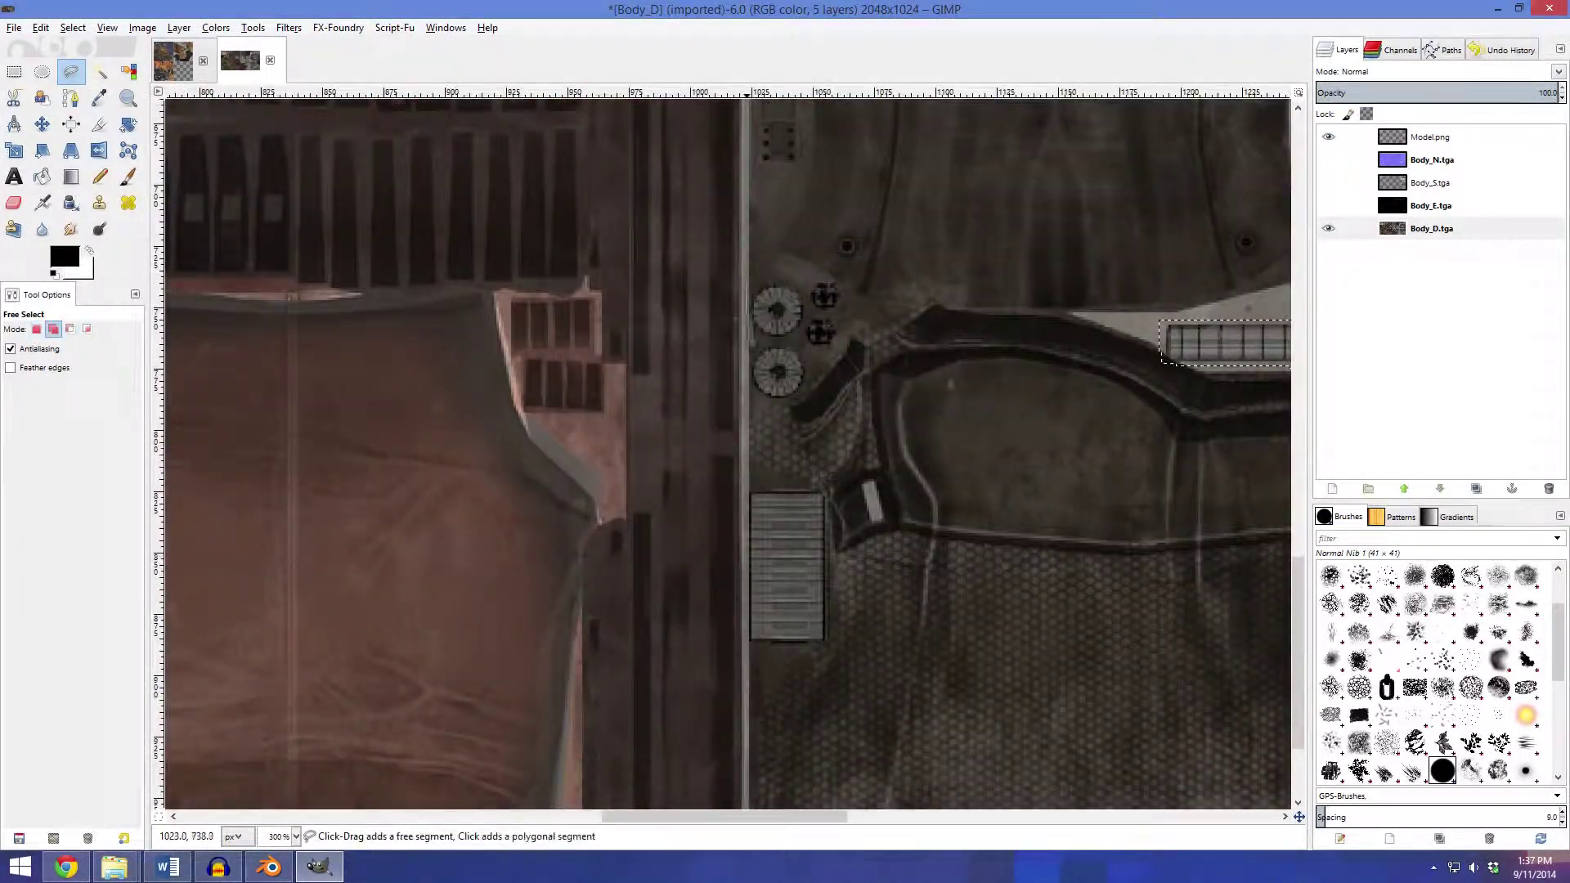
{"action": "key", "text": "ctrl"}
{"action": "left_click", "coordinate": [747, 649], "text": "ctrl"}
{"action": "left_click", "coordinate": [827, 644]}
{"action": "left_click", "coordinate": [852, 264]}
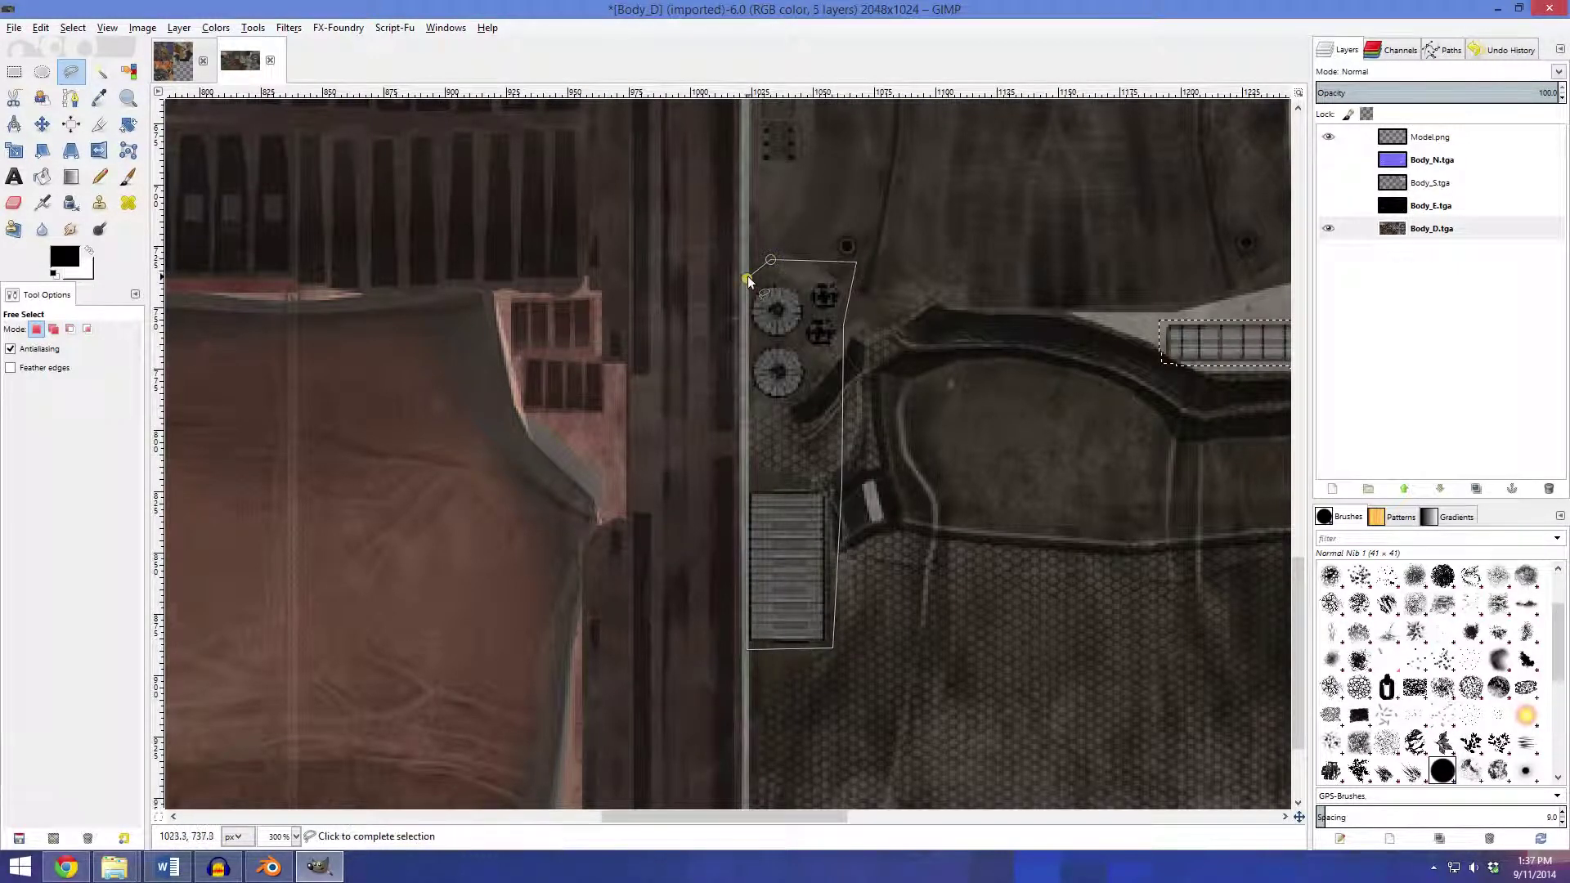
{"action": "left_click", "coordinate": [747, 278]}
{"action": "scroll", "coordinate": [1009, 447], "scroll_direction": "down", "scroll_amount": 5}
{"action": "scroll", "coordinate": [883, 445], "scroll_direction": "down", "scroll_amount": 2}
{"action": "key", "text": "ctrl"}
{"action": "scroll", "coordinate": [851, 372], "scroll_direction": "up", "scroll_amount": 1}
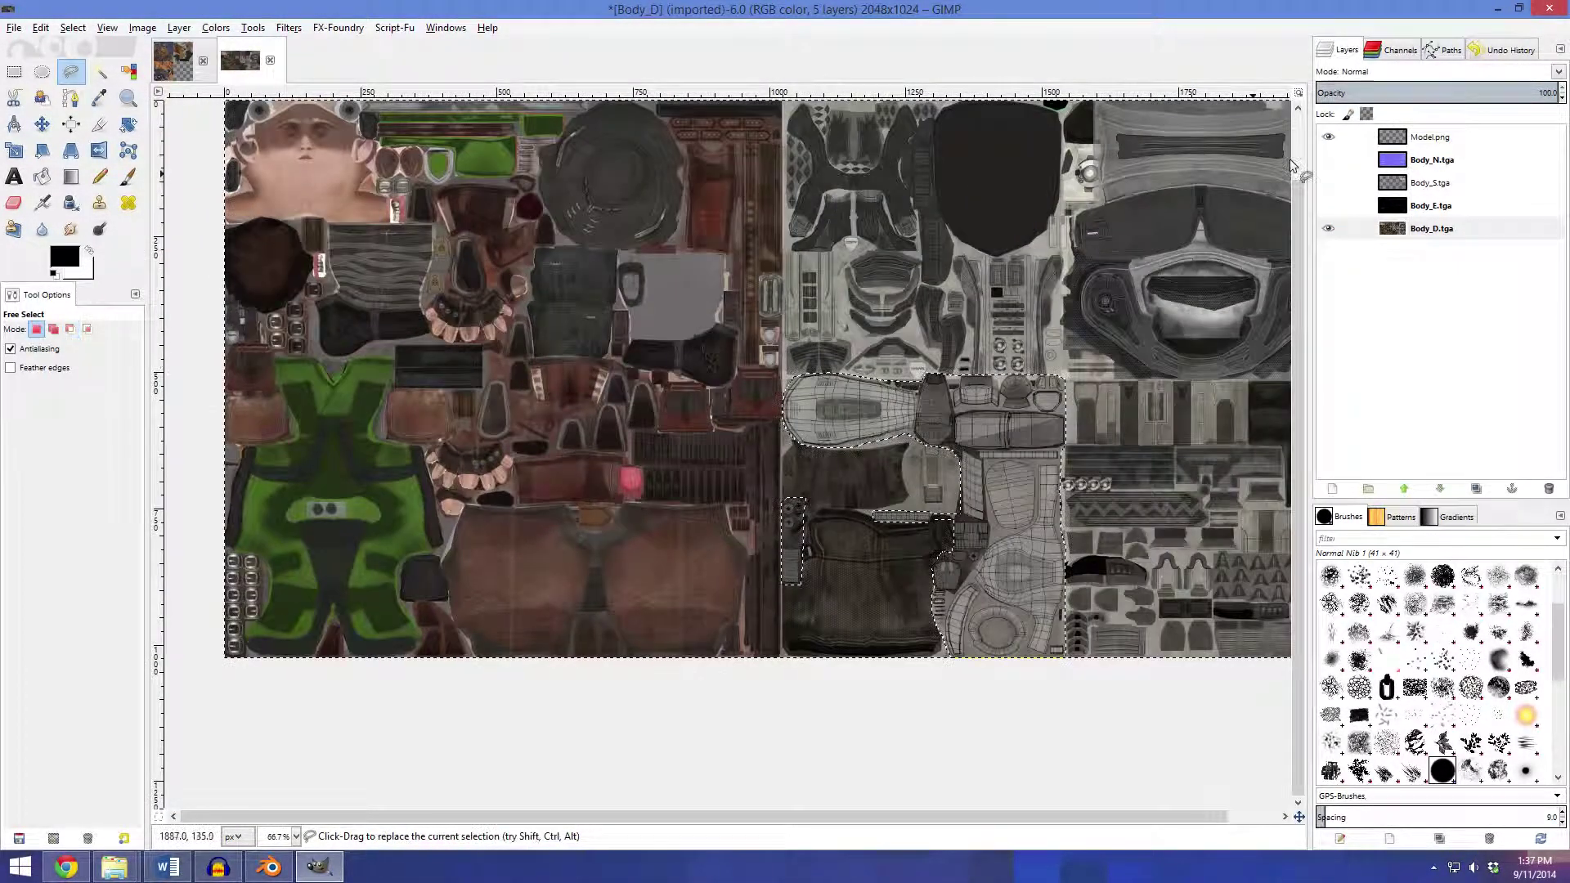
Invert the selection, add an alpha channel to Body_D.tga and clear everything outside the gun pieces to transparency
{"action": "left_click", "coordinate": [1417, 231]}
{"action": "key", "text": "ctrl+i"}
{"action": "key", "text": "Delete"}
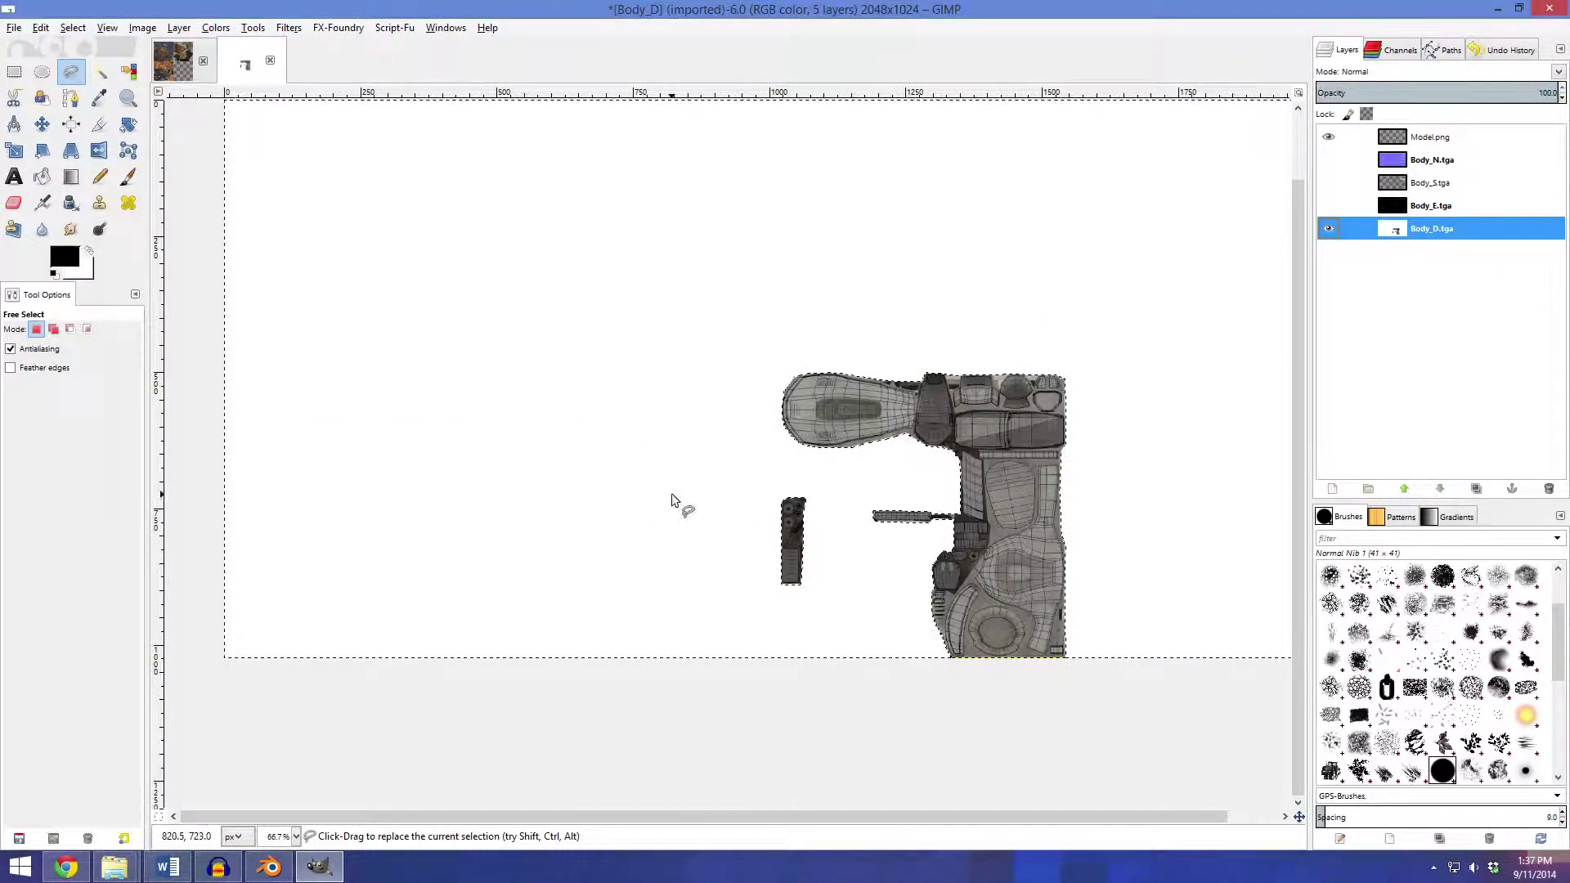
{"action": "key", "text": "ctrl+z"}
{"action": "right_click", "coordinate": [1408, 237]}
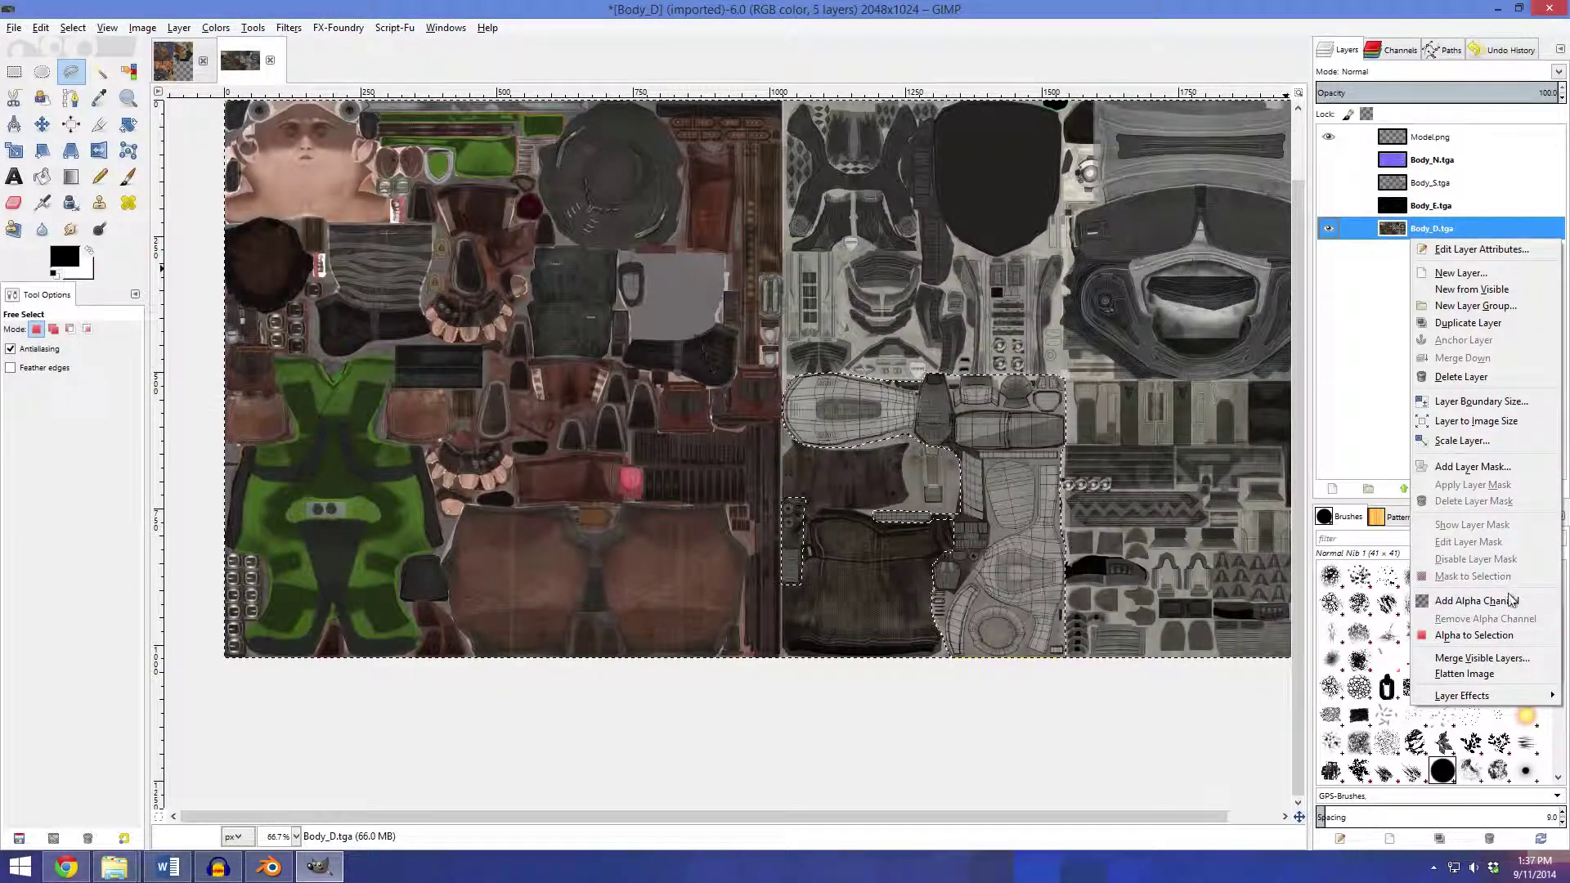
{"action": "left_click", "coordinate": [1461, 602]}
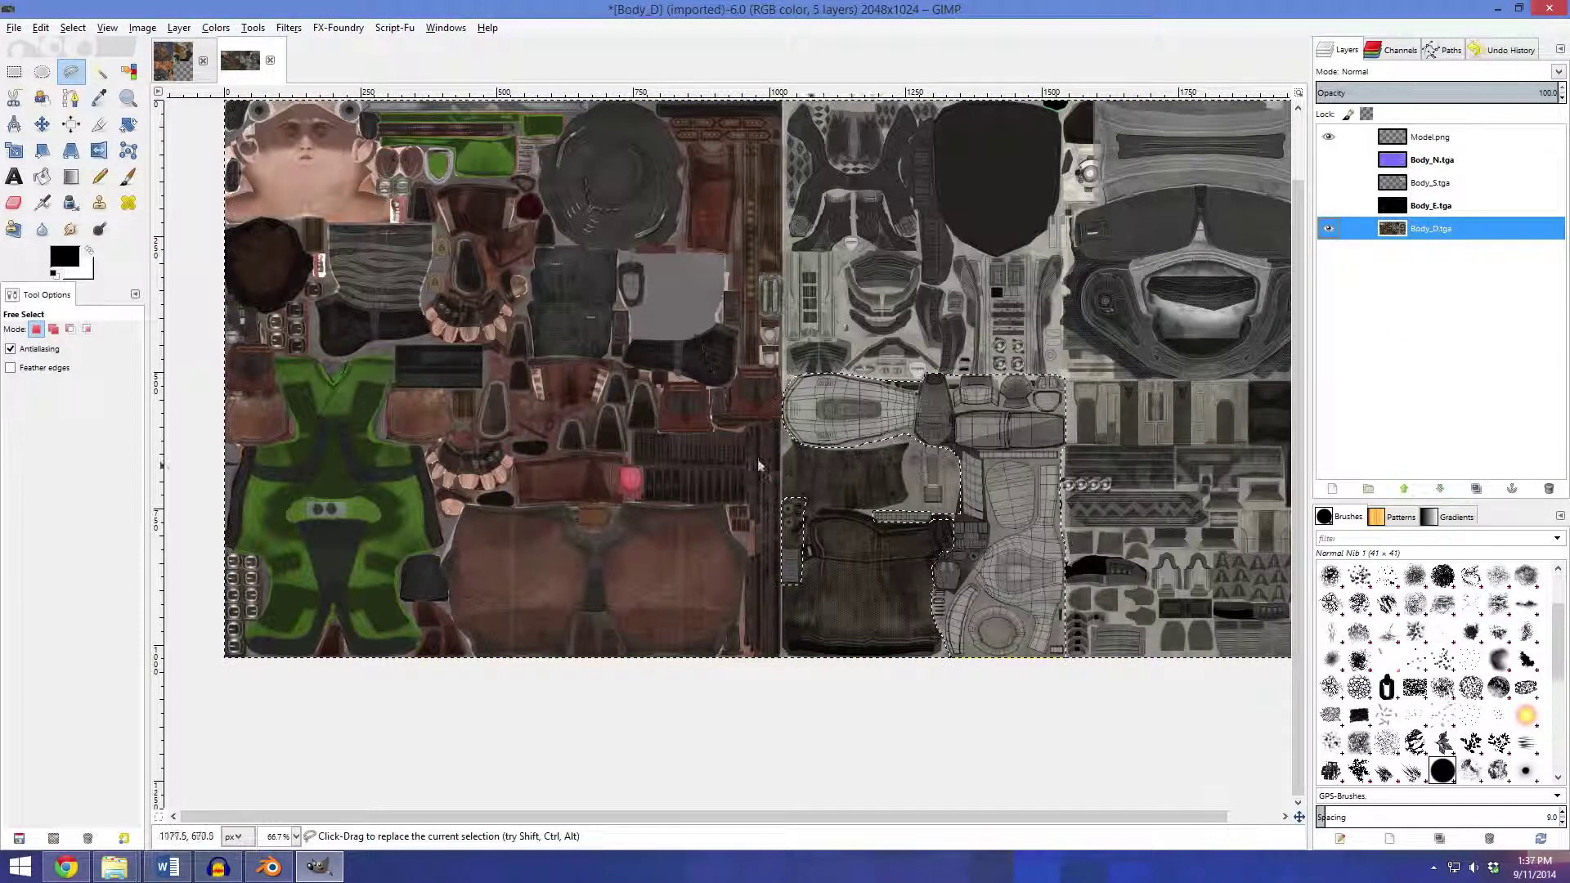
{"action": "key", "text": "Delete"}
{"action": "left_click_drag", "start_coordinate": [1030, 461], "coordinate": [965, 477]}
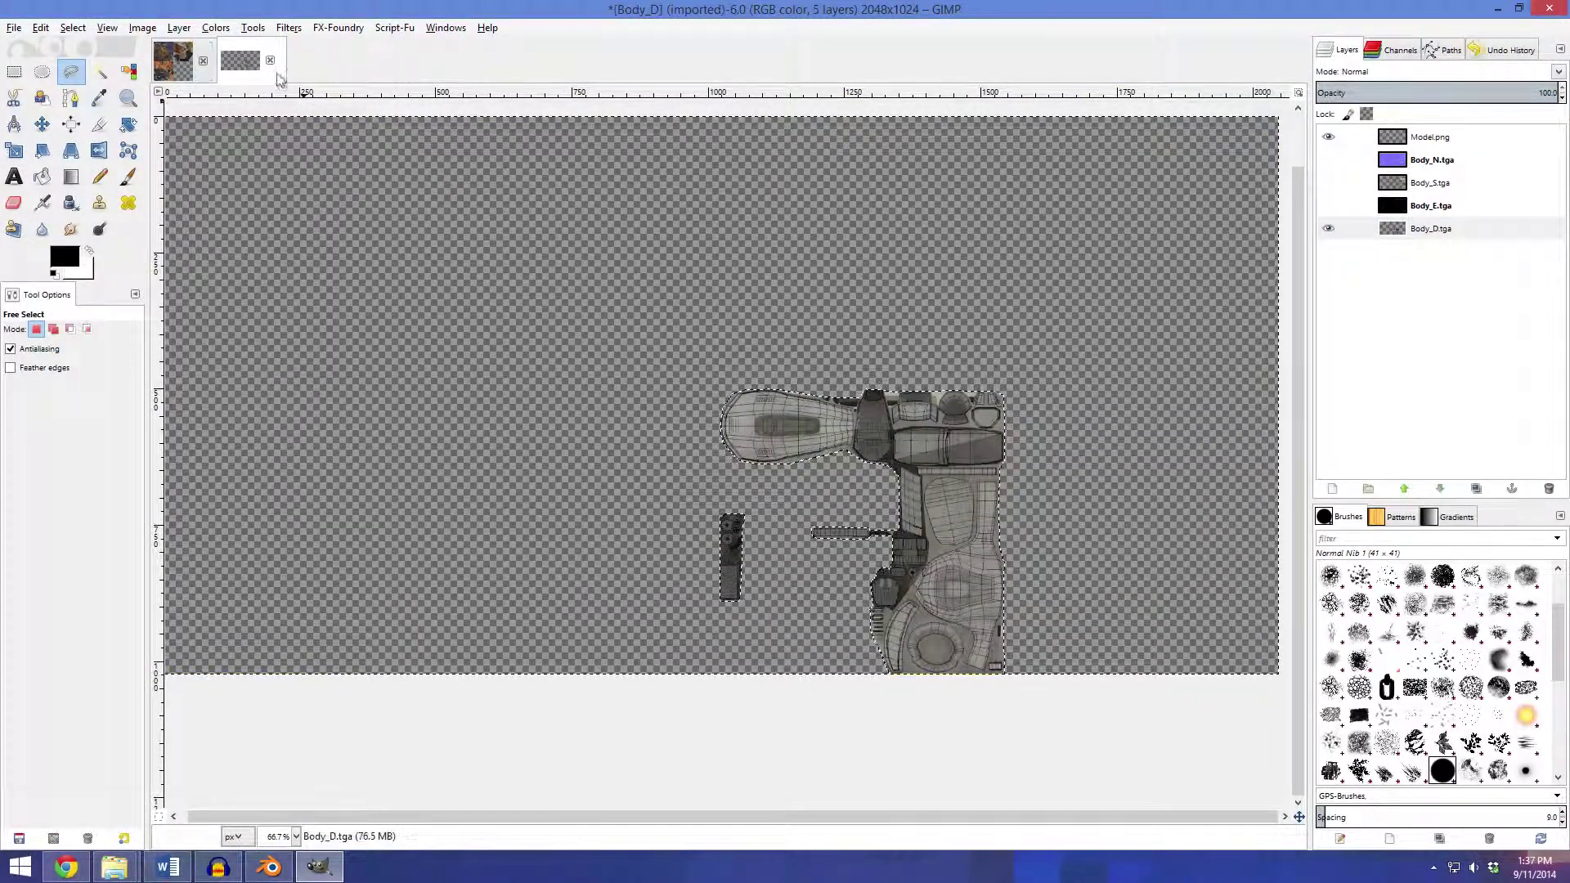
Show the Body_E.tga layer, add an alpha channel to it and clear everything outside the gun pieces
{"action": "left_click", "coordinate": [1431, 205]}
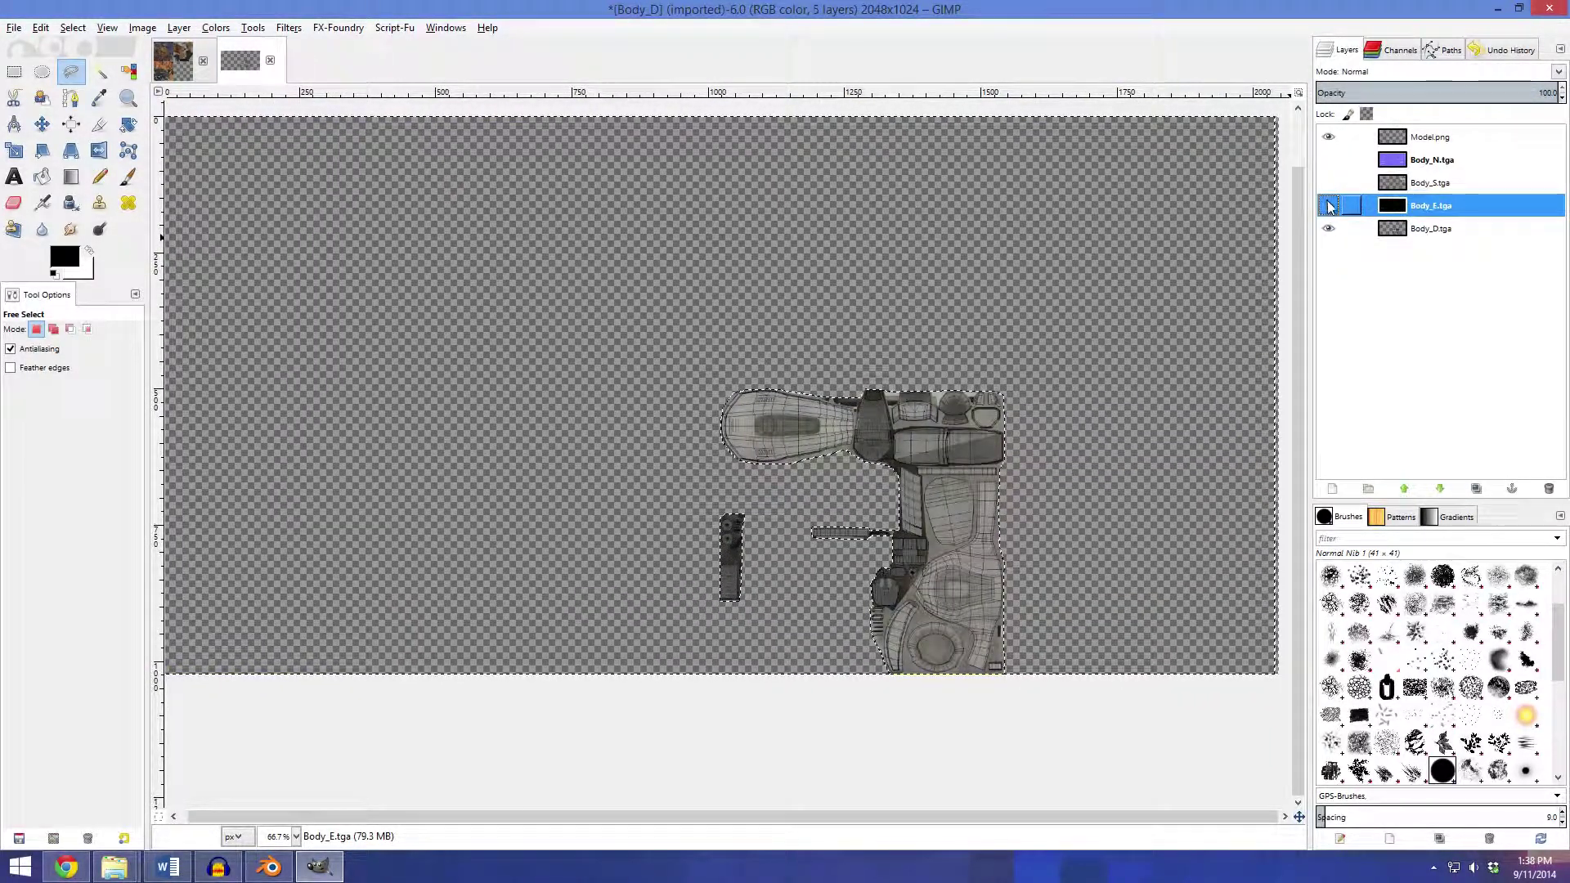
{"action": "left_click", "coordinate": [1329, 205]}
{"action": "right_click", "coordinate": [1437, 202]}
{"action": "left_click", "coordinate": [1366, 564]}
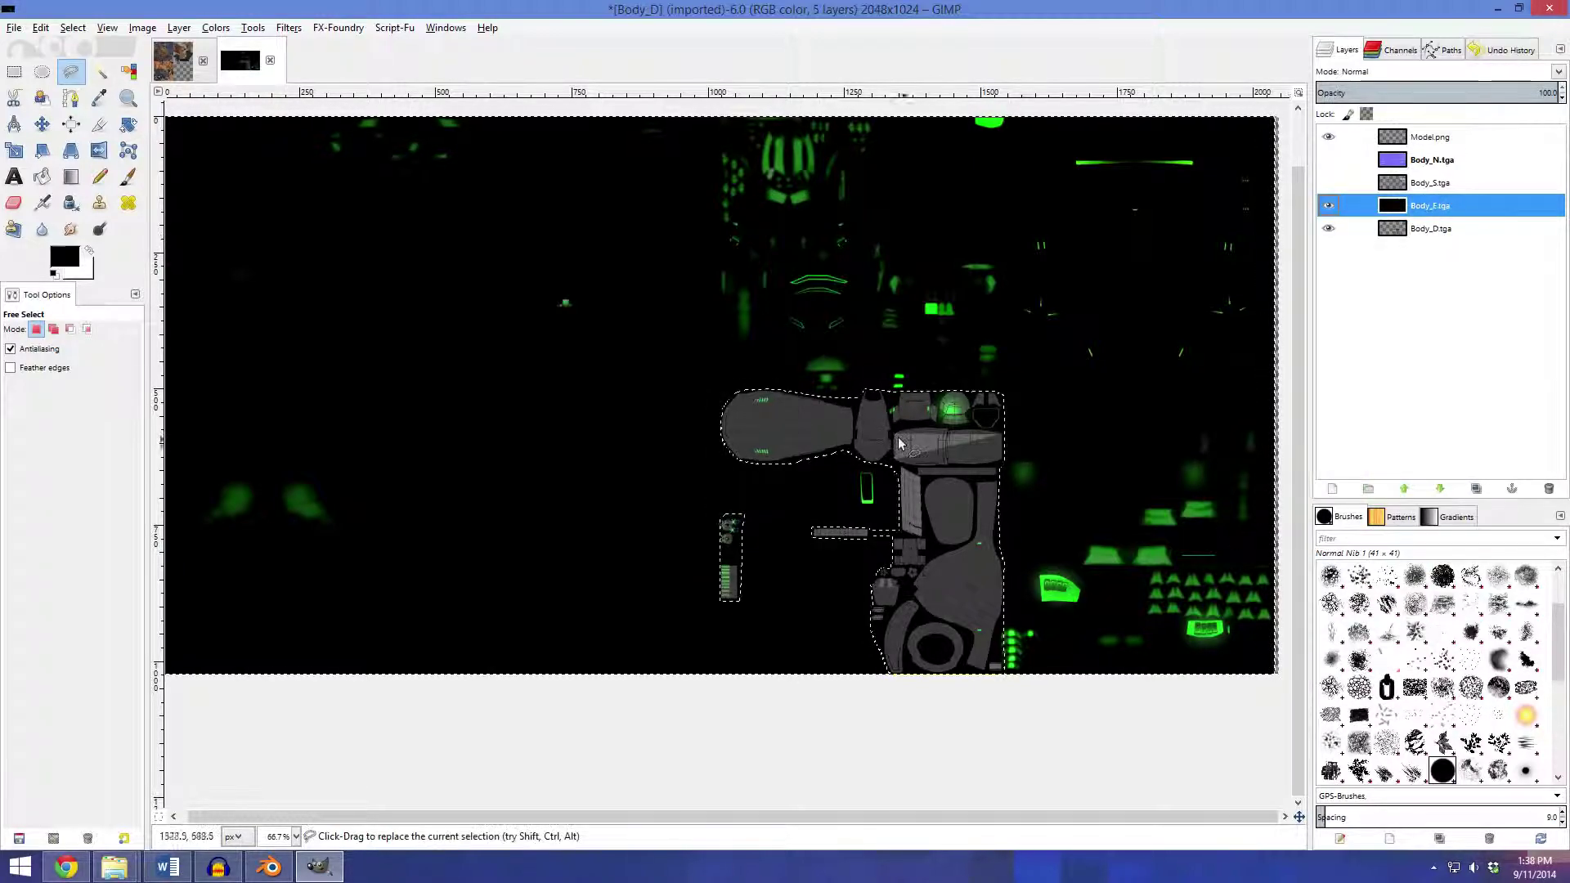
{"action": "key", "text": "Delete"}
Show the Body_S.tga layer and clear everything outside the gun pieces
{"action": "left_click", "coordinate": [1427, 185]}
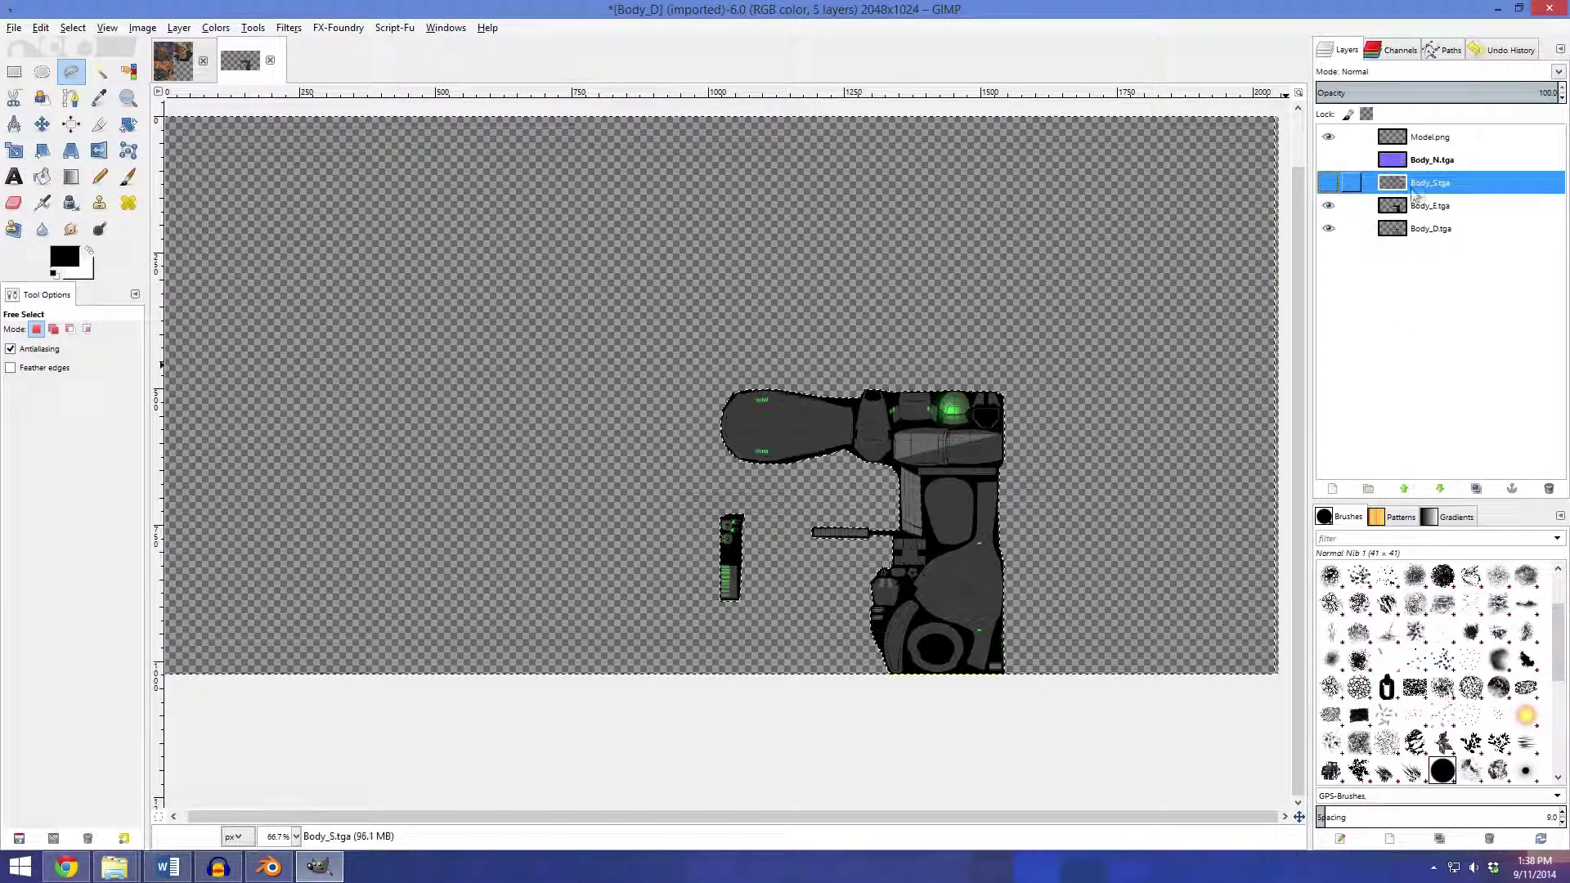
{"action": "left_click", "coordinate": [1331, 184]}
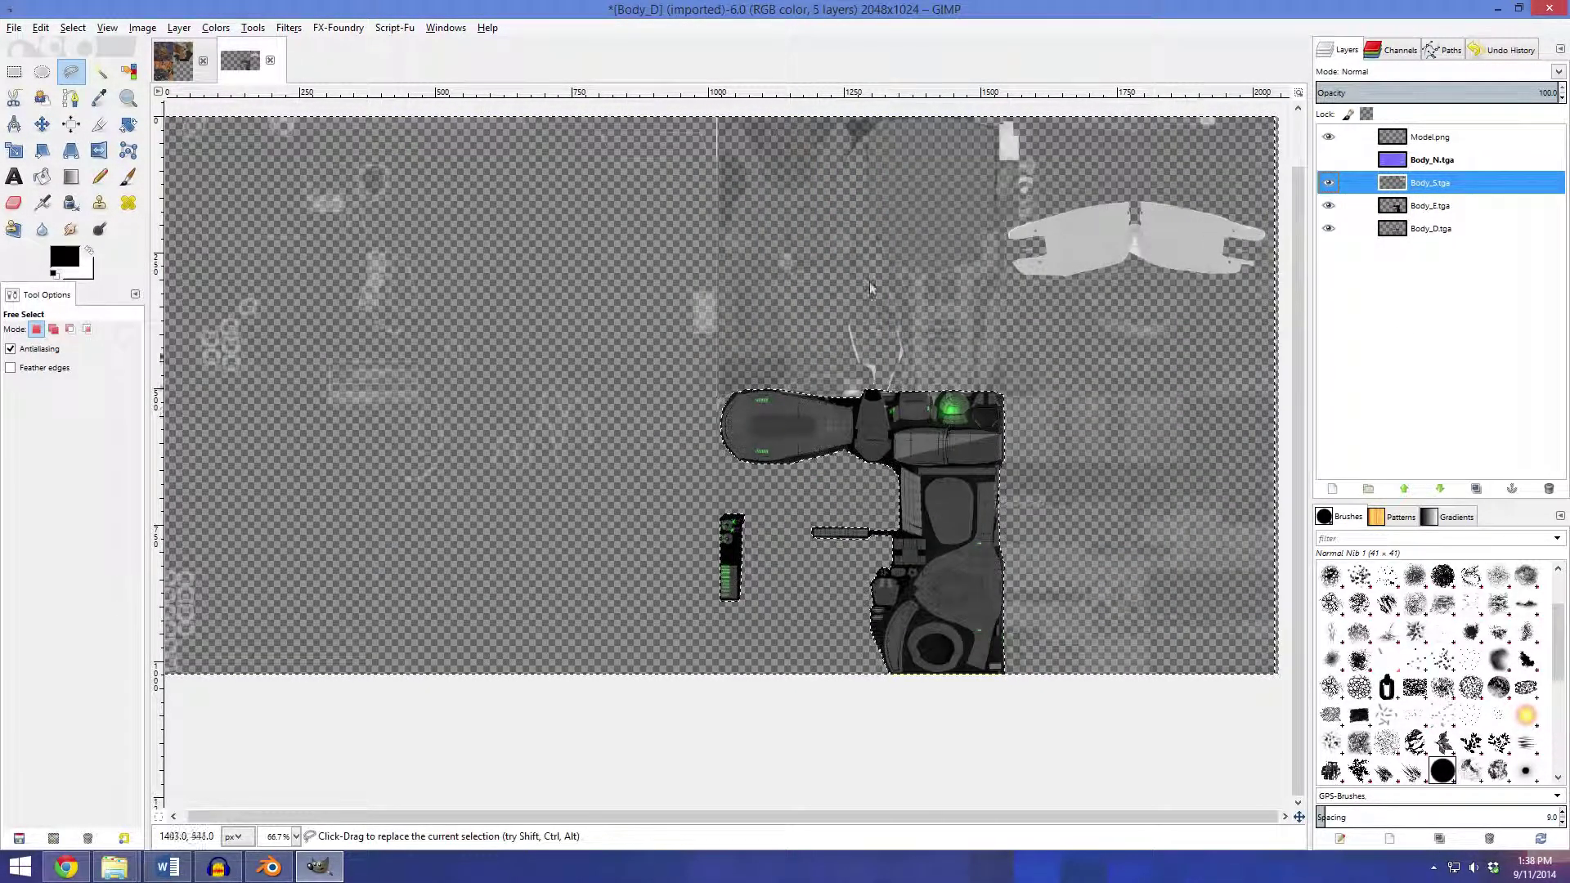
{"action": "right_click", "coordinate": [1349, 183]}
{"action": "left_click", "coordinate": [702, 4]}
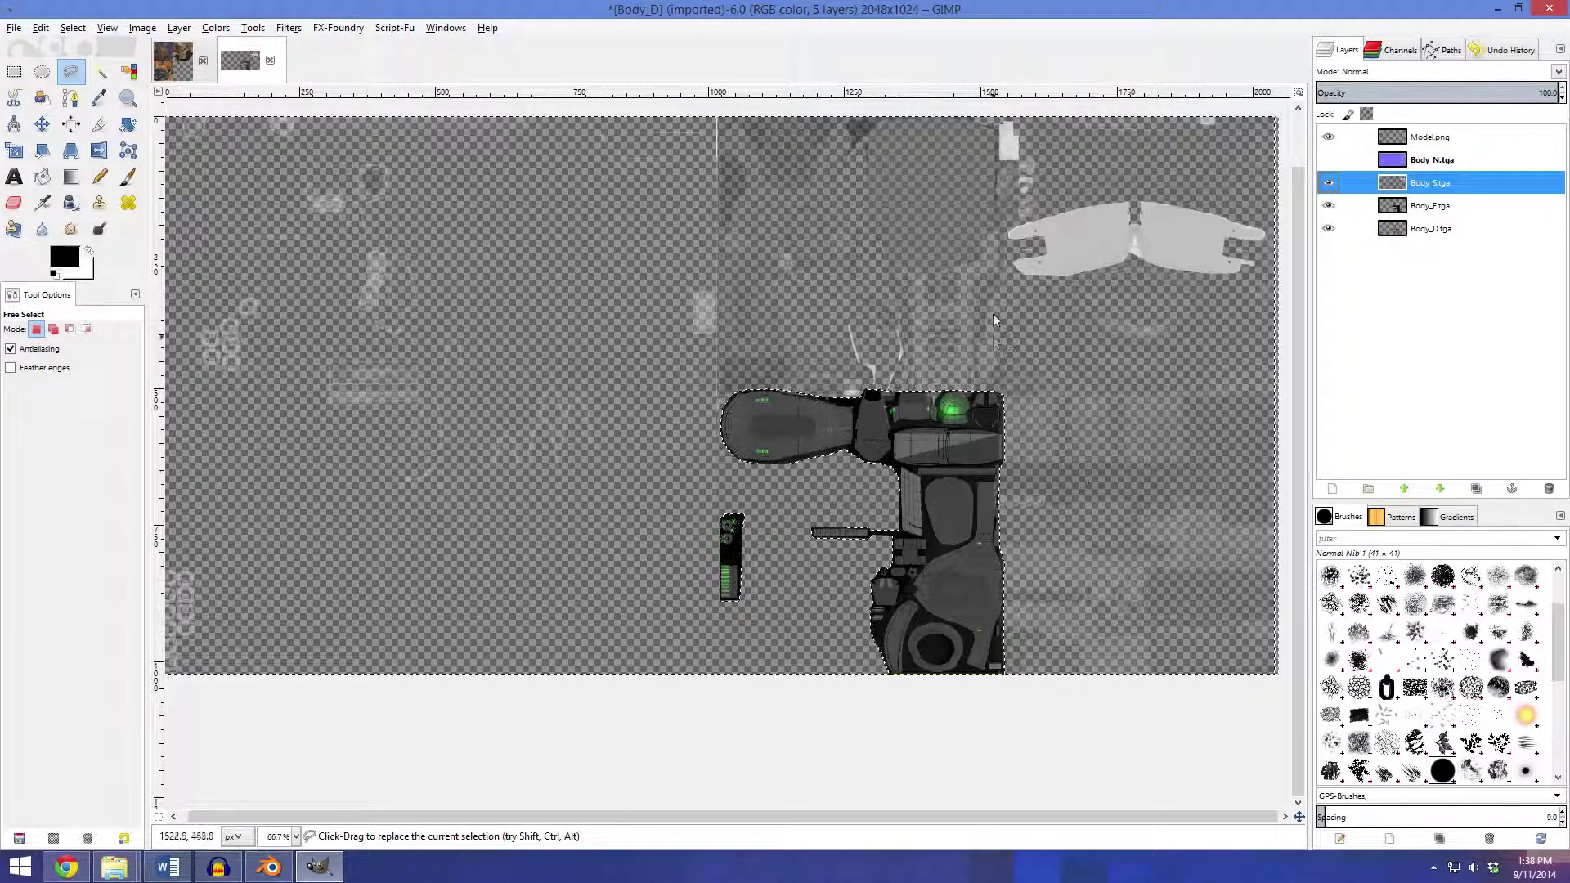
Show the Body_N.tga layer, add an alpha channel to it and clear everything outside the gun pieces
{"action": "left_click", "coordinate": [1432, 160]}
{"action": "right_click", "coordinate": [1432, 161]}
{"action": "key", "text": "Escape"}
{"action": "left_click", "coordinate": [1329, 160]}
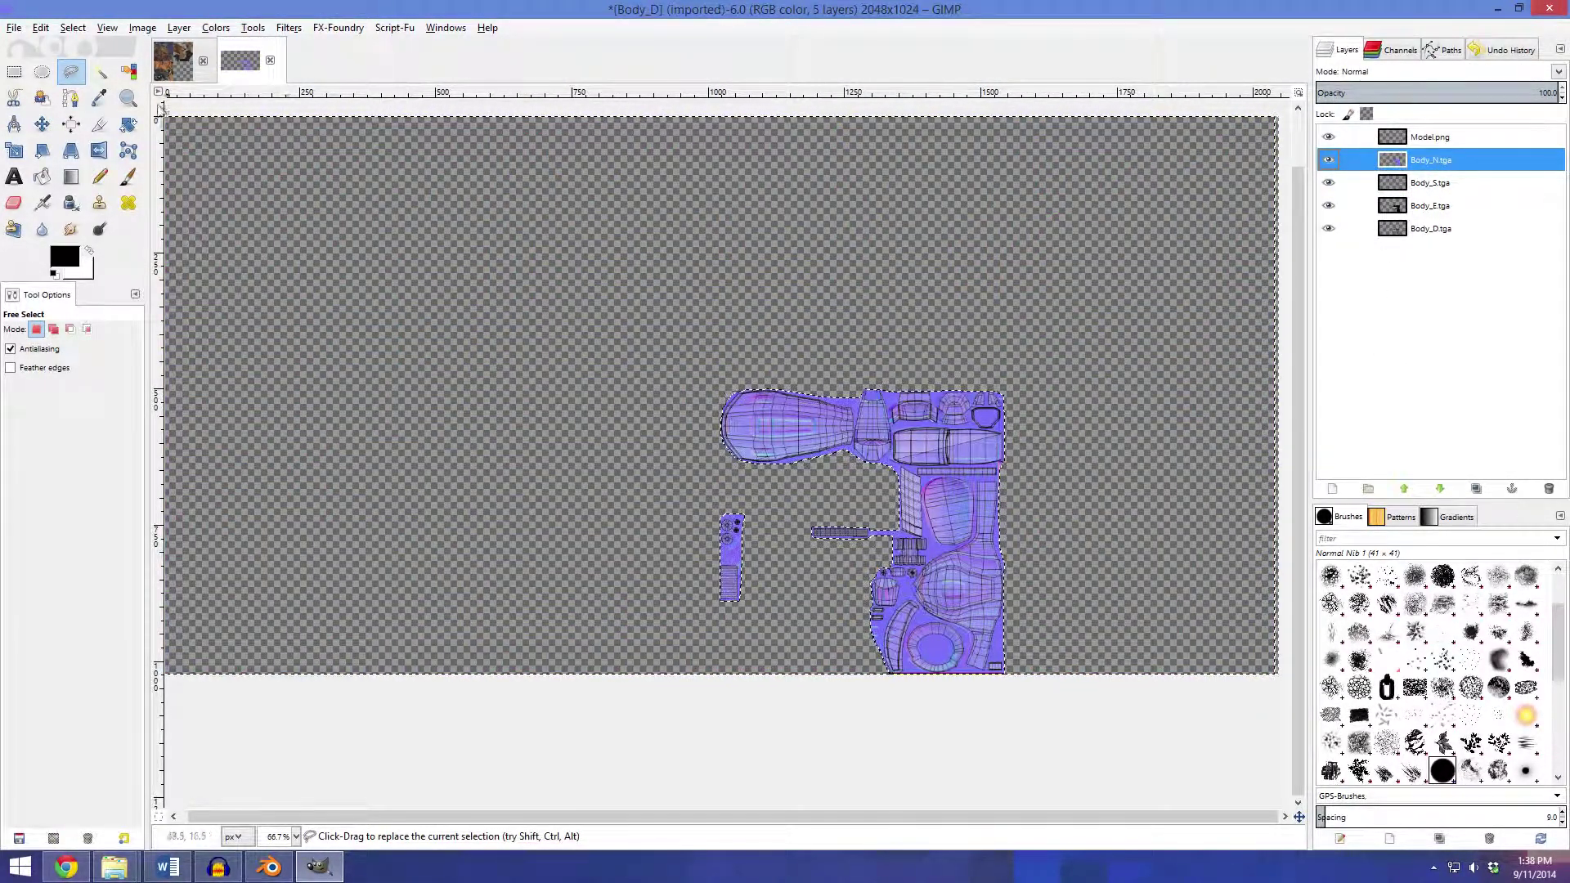
Remove the selection and hide the Model.png wireframe layer
{"action": "left_click", "coordinate": [12, 72]}
{"action": "scroll", "coordinate": [631, 426], "scroll_direction": "down", "scroll_amount": 2, "text": "ctrl"}
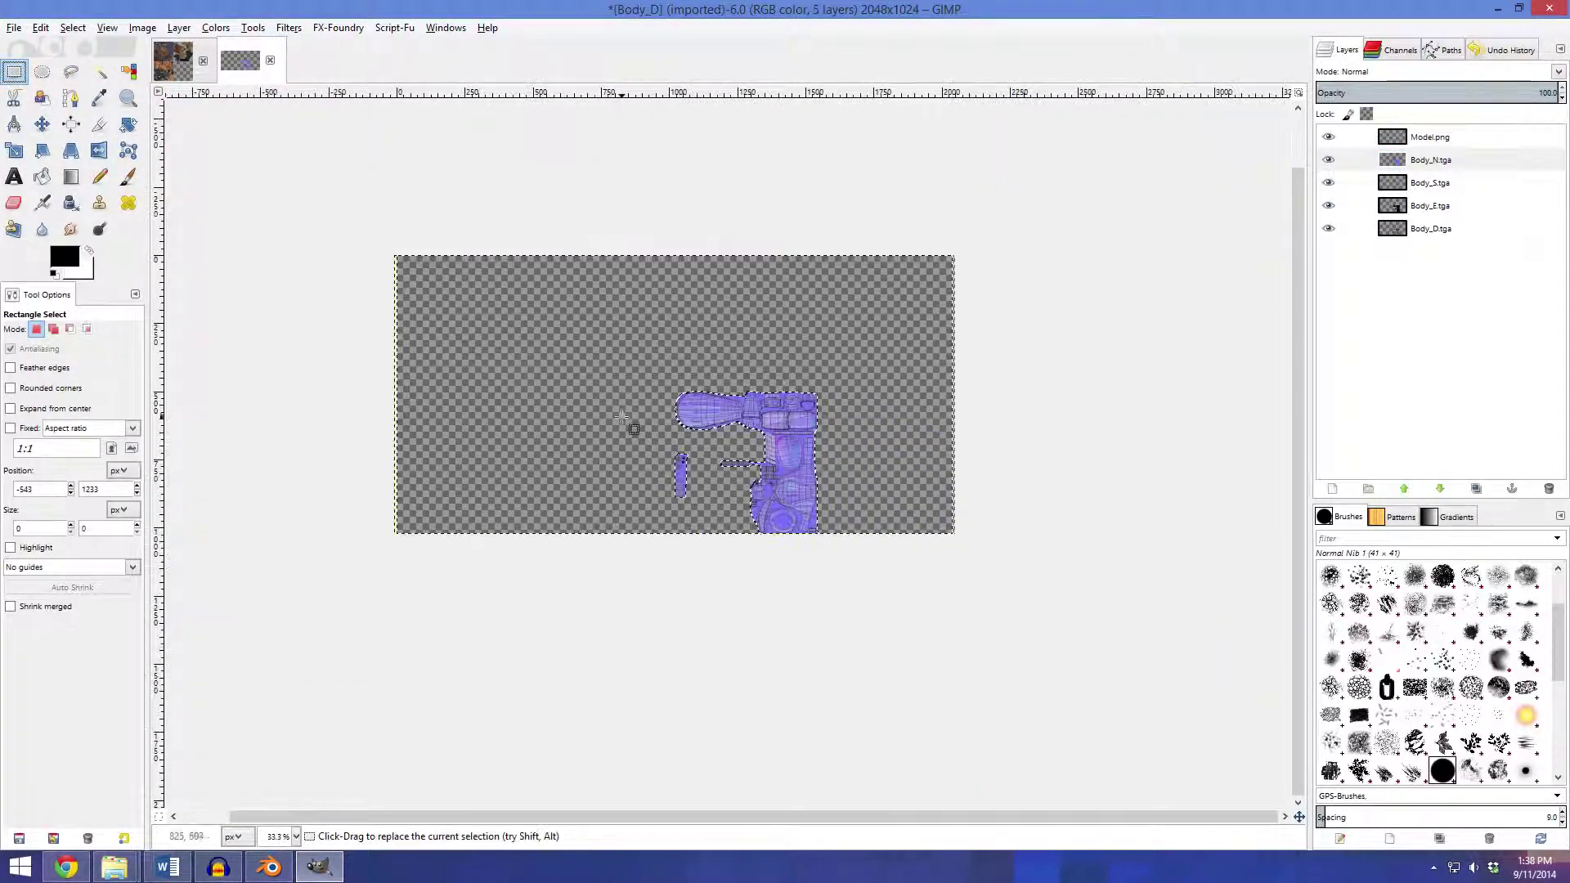
{"action": "scroll", "coordinate": [900, 299], "scroll_direction": "up", "scroll_amount": 4, "text": "ctrl"}
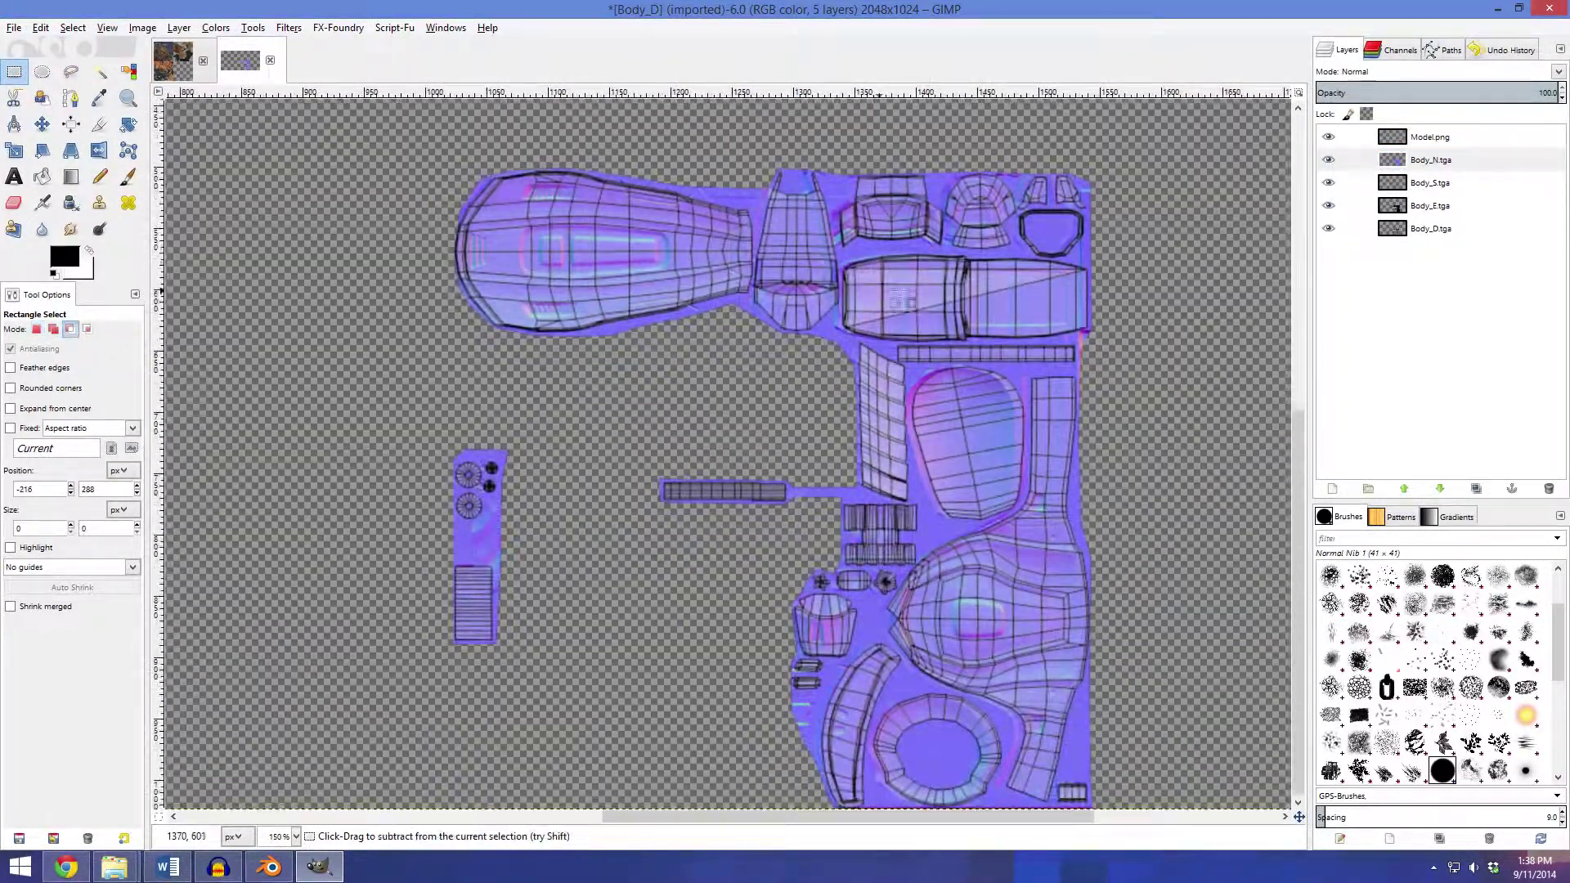
{"action": "left_click", "coordinate": [1329, 138]}
{"action": "scroll", "coordinate": [491, 301], "scroll_direction": "down", "scroll_amount": 2}
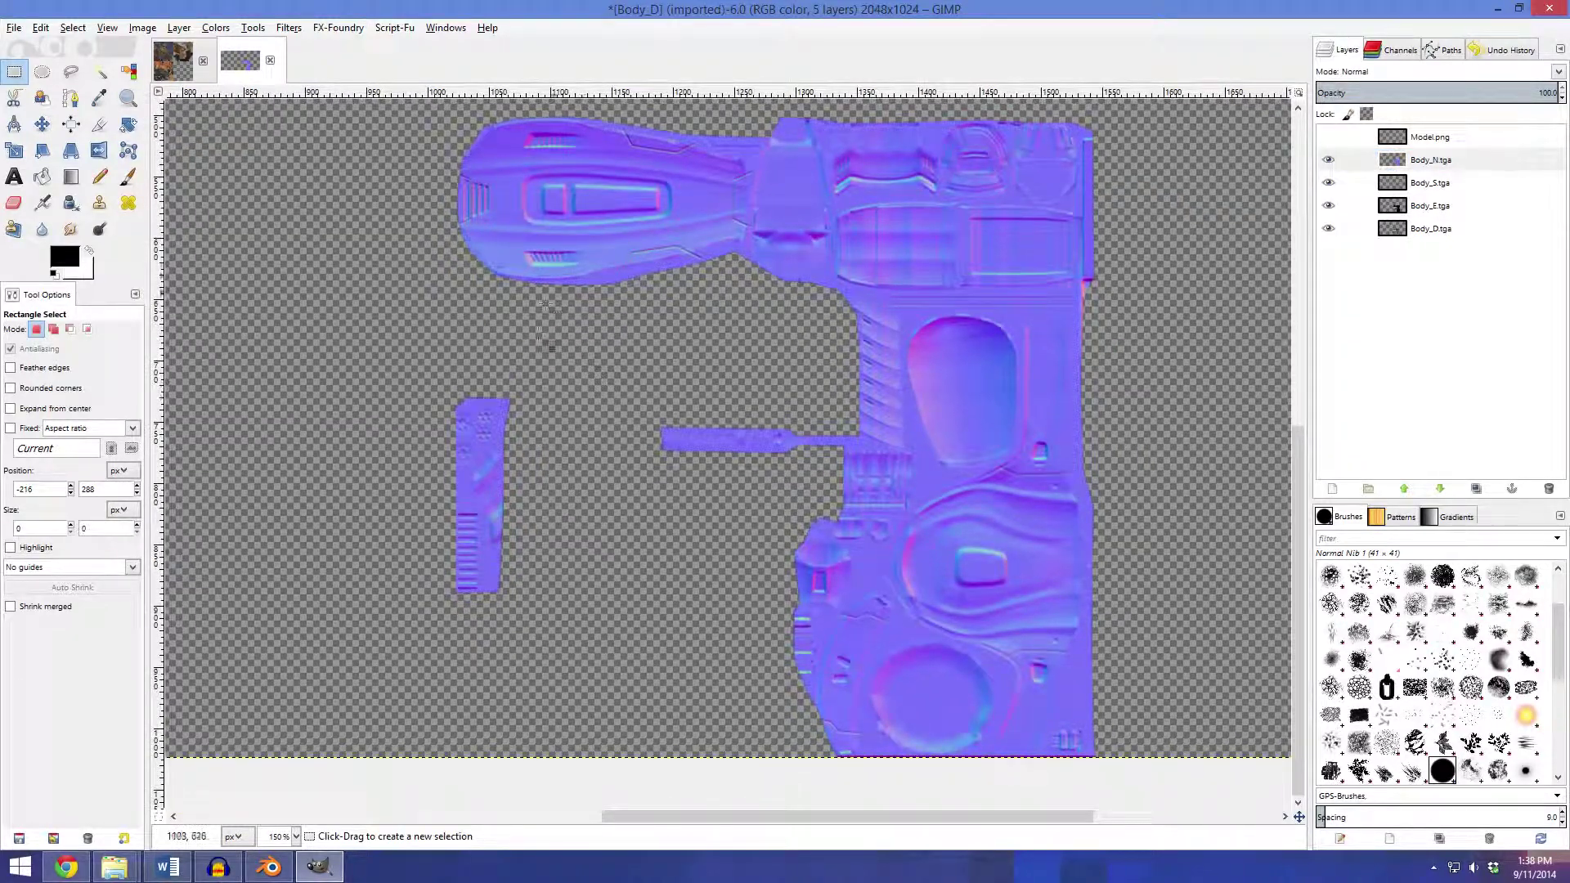
{"action": "scroll", "coordinate": [769, 258], "scroll_direction": "down", "scroll_amount": 3, "text": "ctrl"}
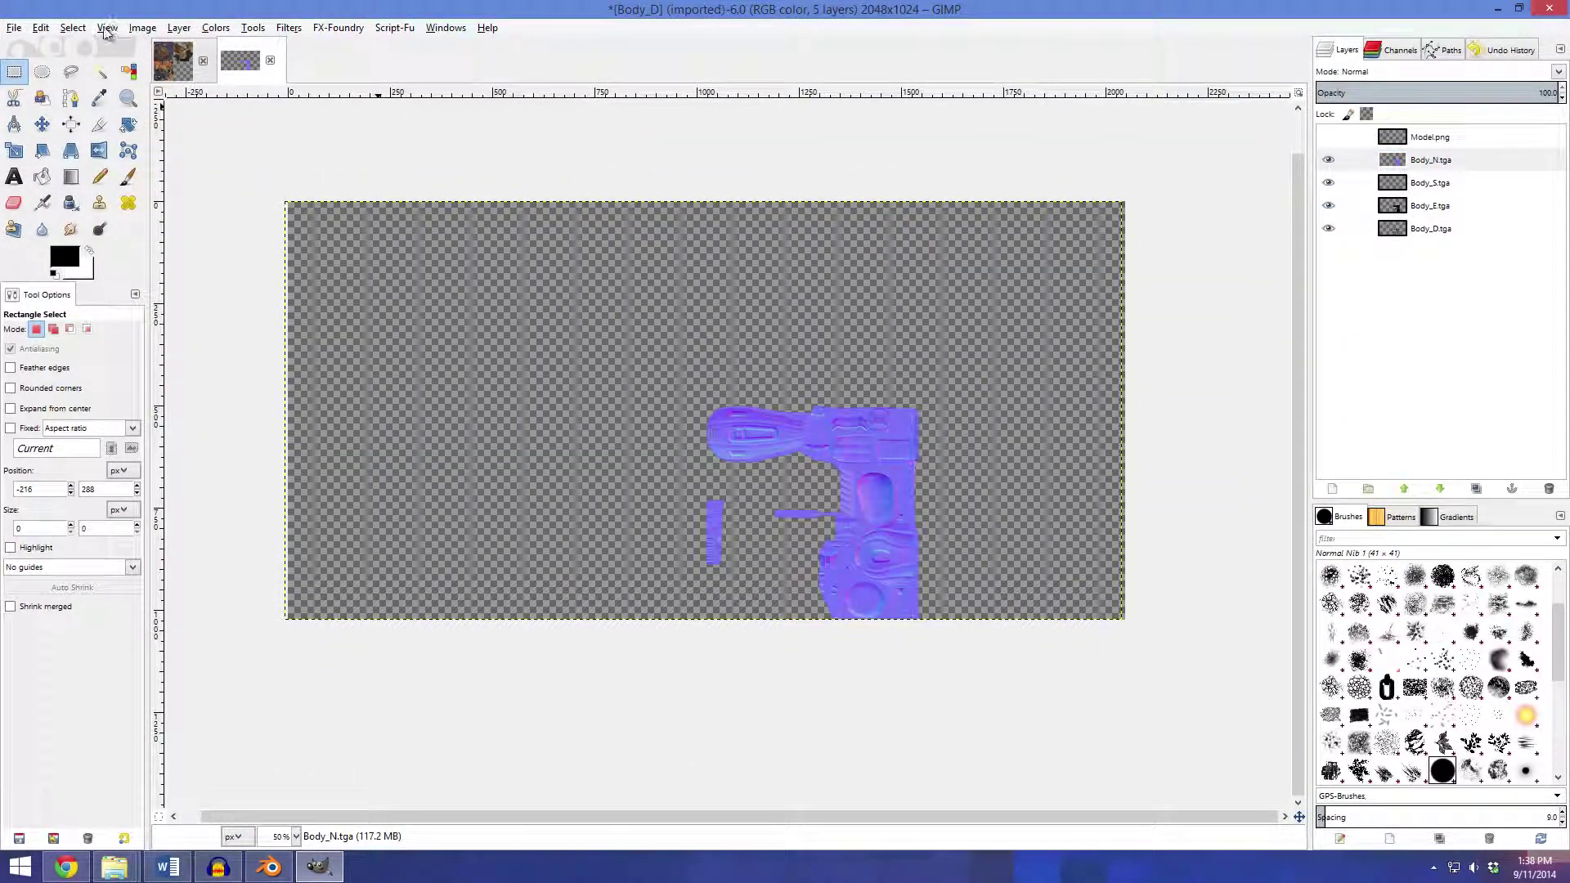
Apply Zealous Crop to trim the Body_D image to the gun pieces
{"action": "left_click", "coordinate": [149, 28]}
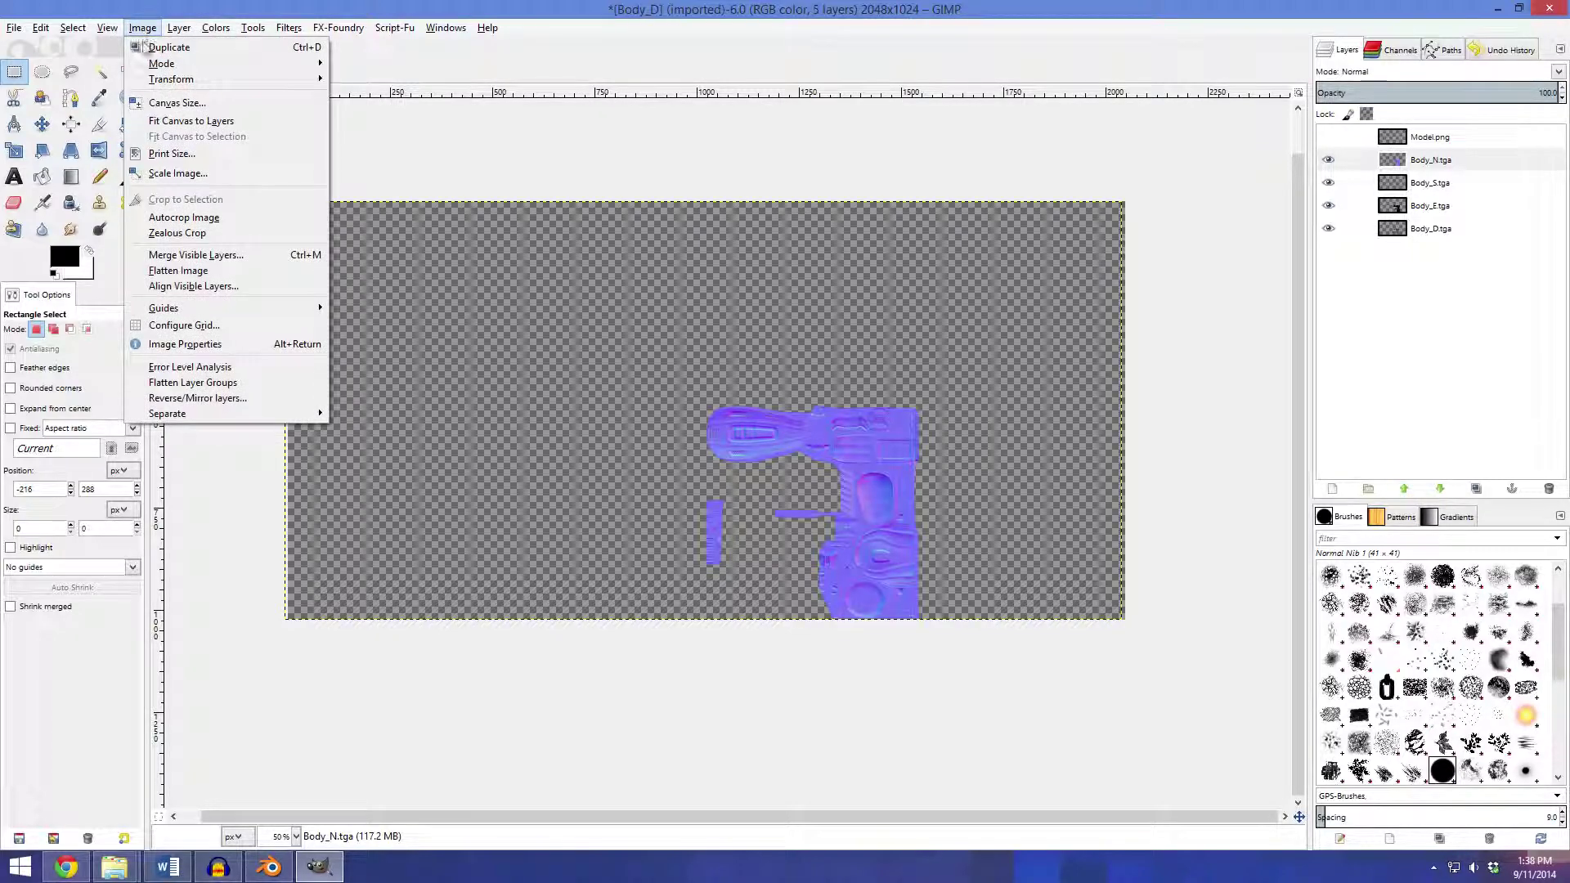
{"action": "left_click", "coordinate": [203, 233]}
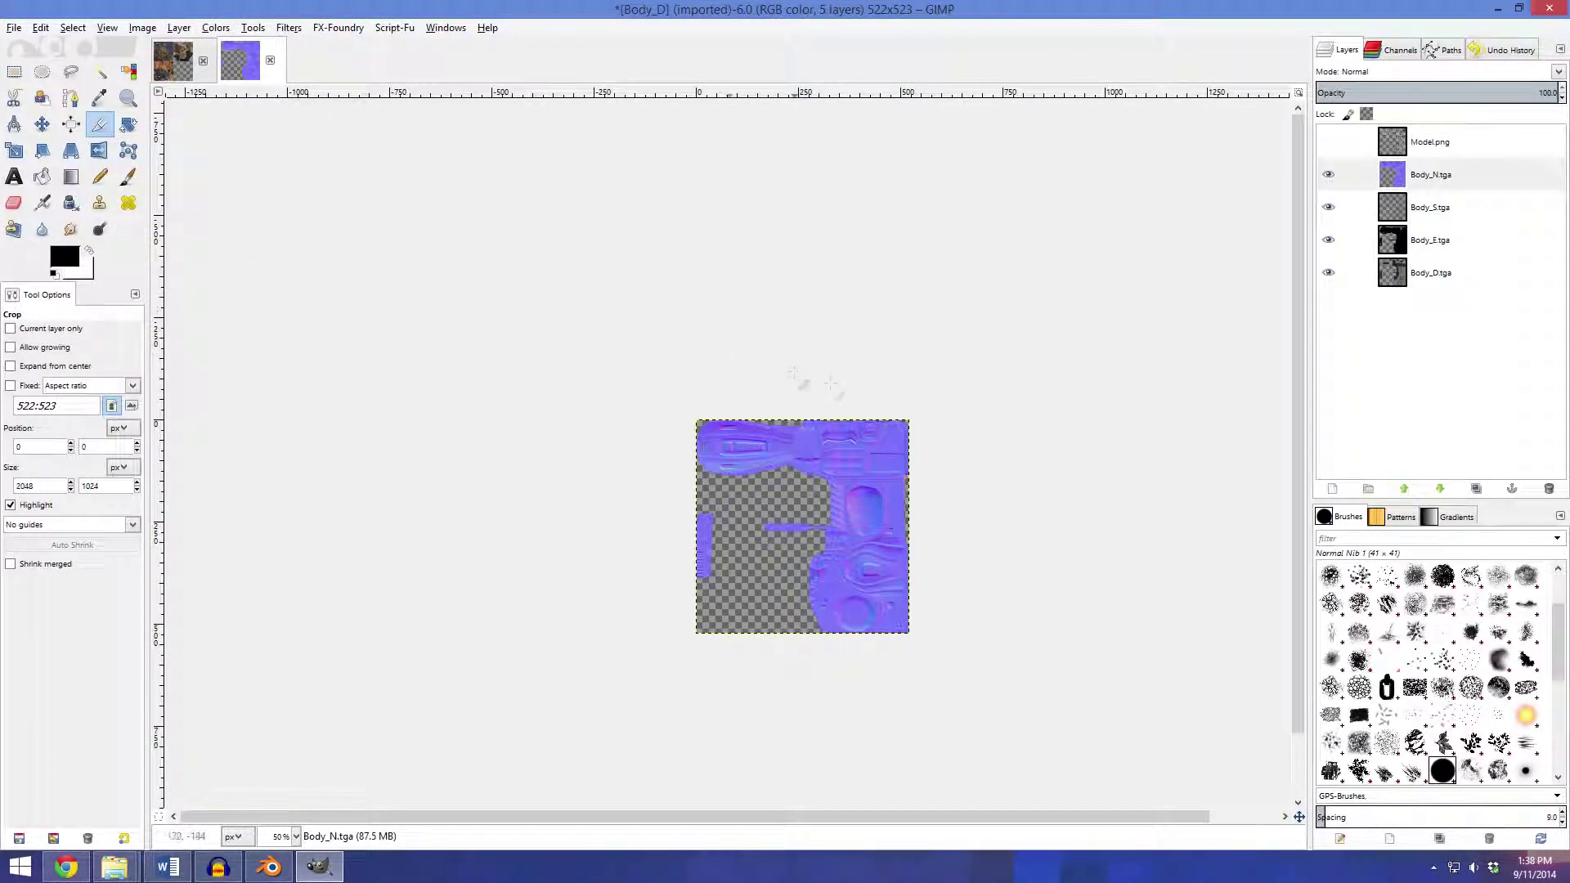
{"action": "key", "text": "shift+c"}
{"action": "scroll", "coordinate": [857, 363], "scroll_direction": "up", "scroll_amount": 3, "text": "ctrl"}
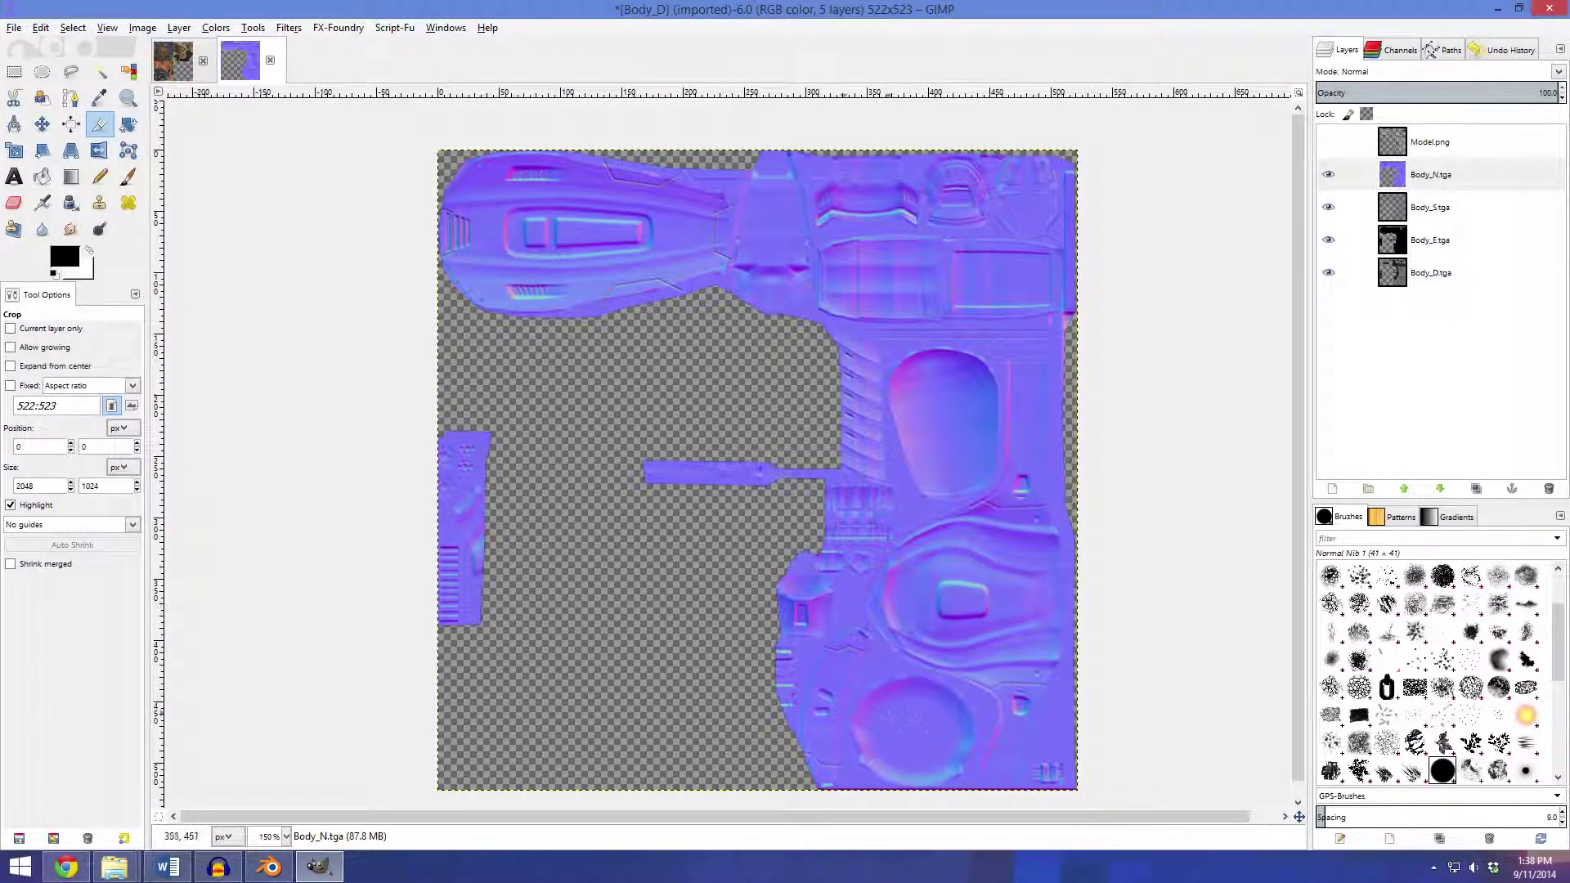
Hide the Body_N, Body_S and Body_E layers and copy the visible Body_D gun texture
{"action": "scroll", "coordinate": [987, 376], "scroll_direction": "down", "scroll_amount": 1, "text": "ctrl"}
{"action": "left_click_drag", "start_coordinate": [844, 363], "coordinate": [857, 357]}
{"action": "left_click", "coordinate": [1329, 174]}
{"action": "left_click", "coordinate": [1329, 207]}
{"action": "left_click", "coordinate": [1329, 240]}
{"action": "left_click", "coordinate": [1435, 278]}
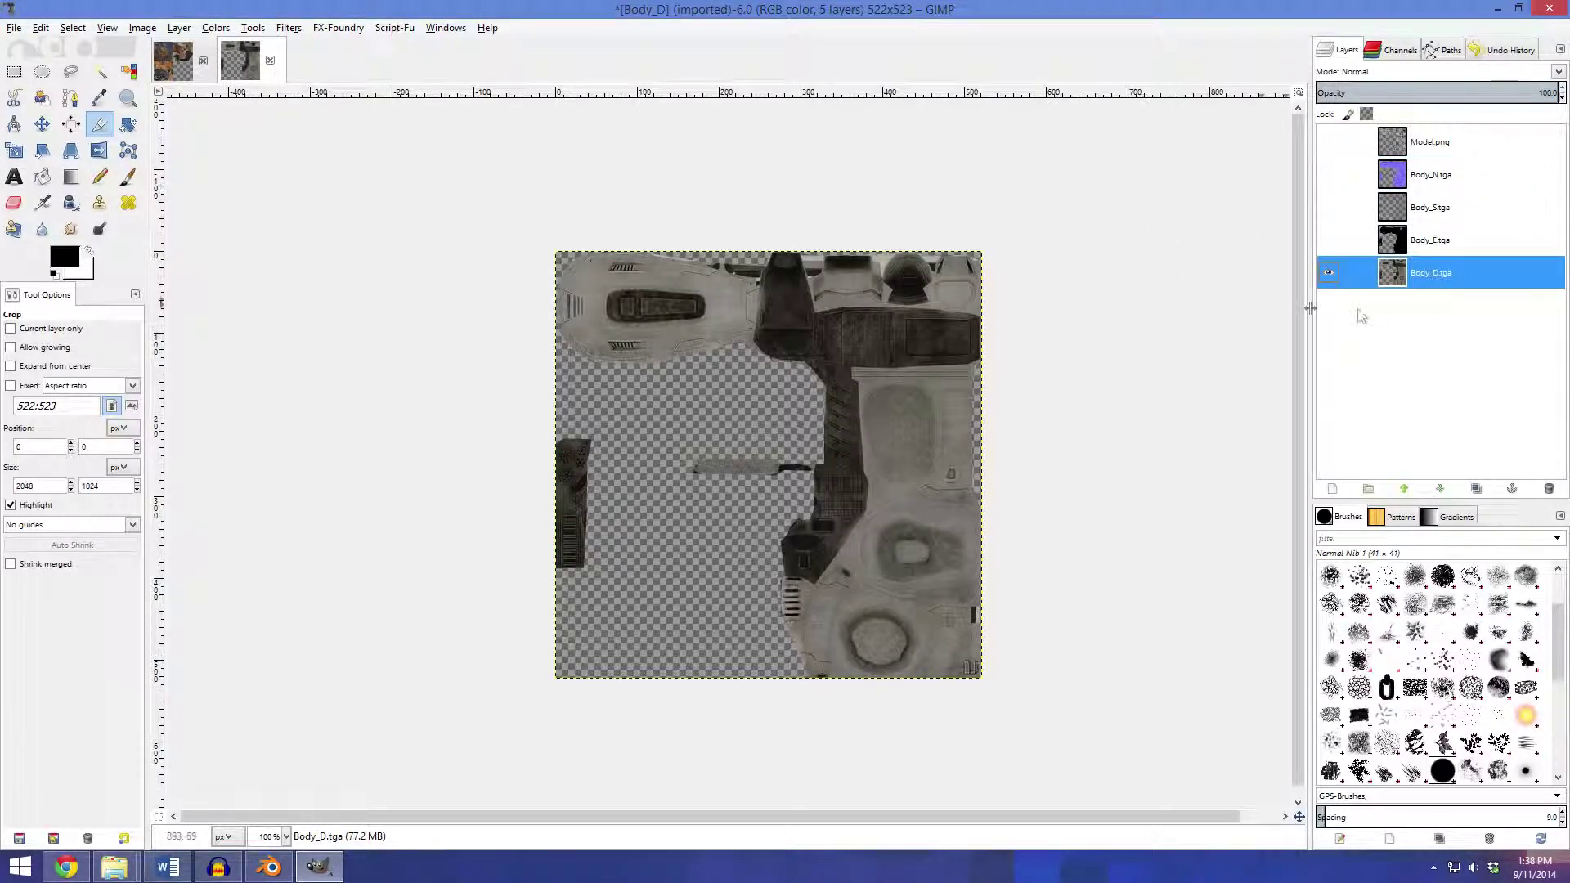
{"action": "left_click", "coordinate": [38, 30]}
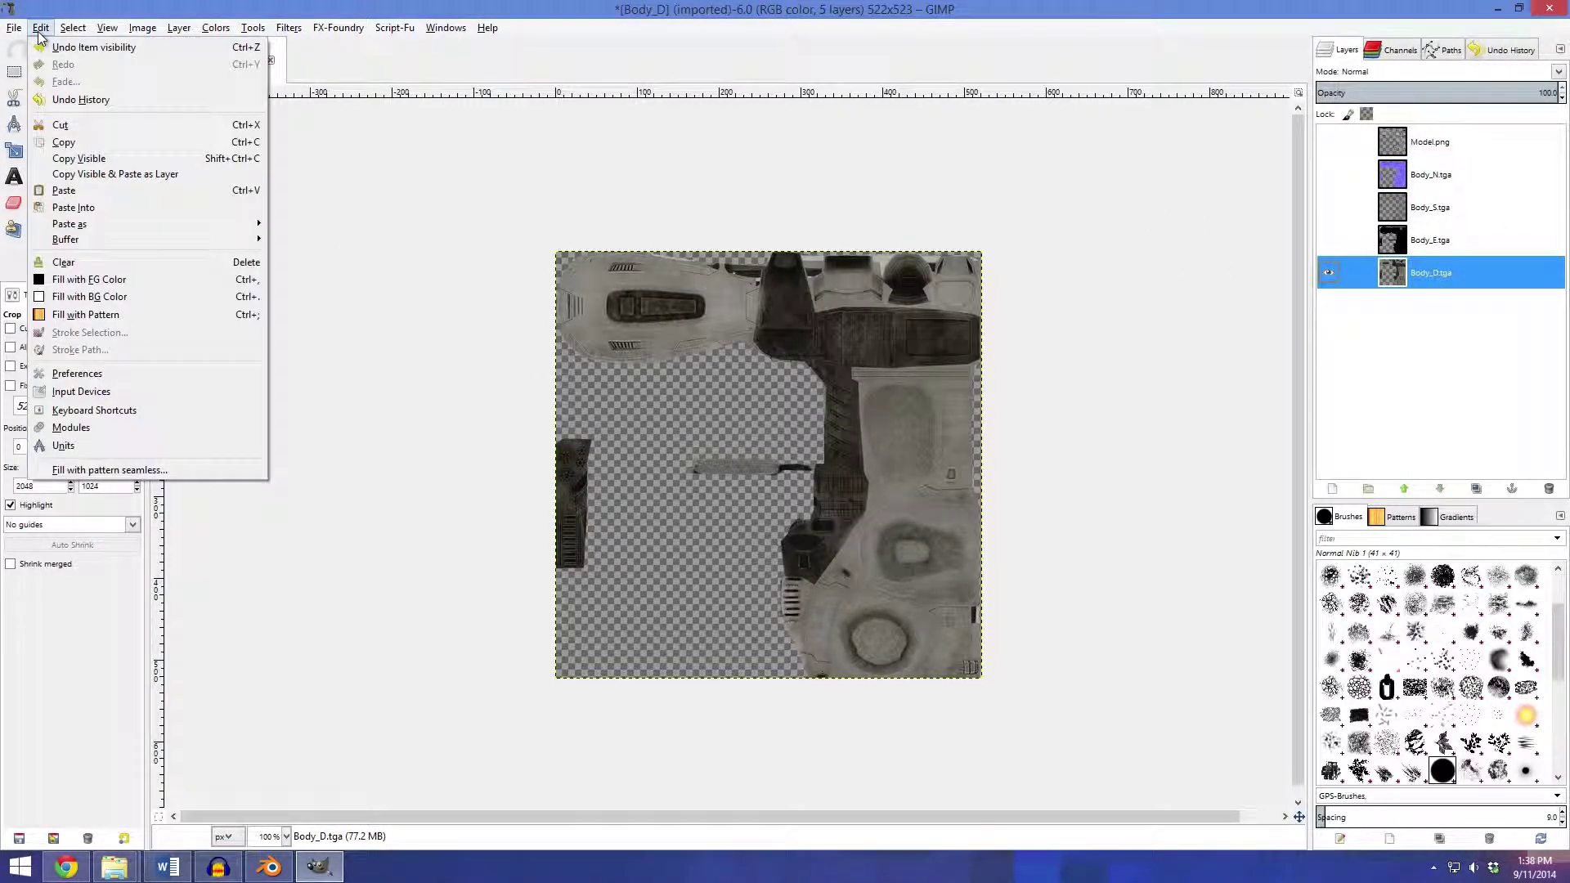
{"action": "left_click", "coordinate": [94, 159]}
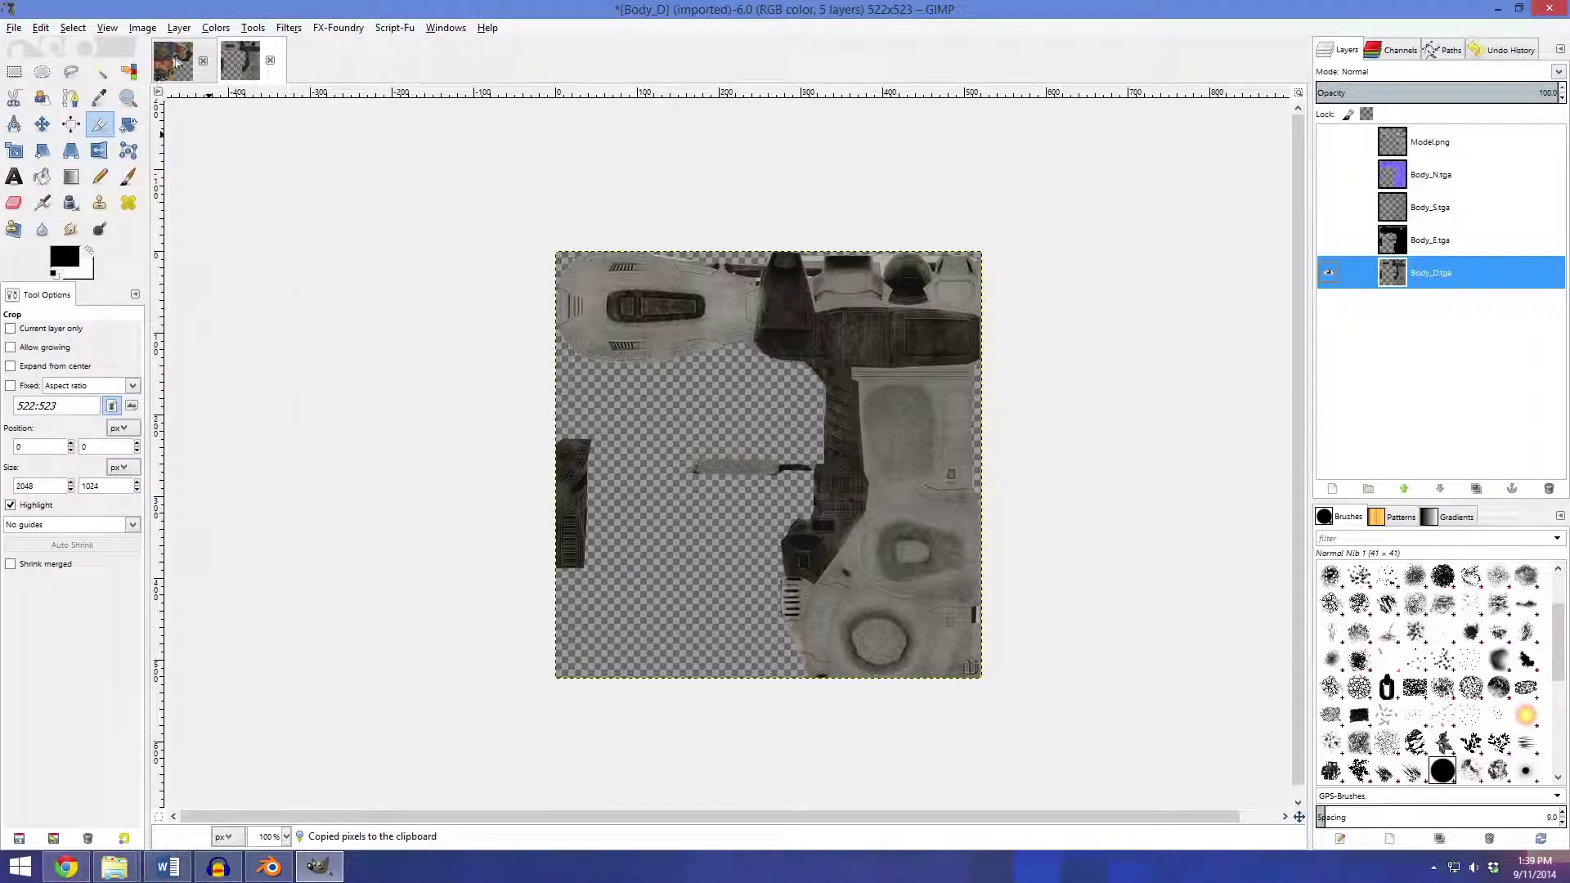
Switch to the 4096 × 4096 face image and paste the copied gun texture as a new layer
{"action": "left_click", "coordinate": [174, 65]}
{"action": "left_click", "coordinate": [37, 29]}
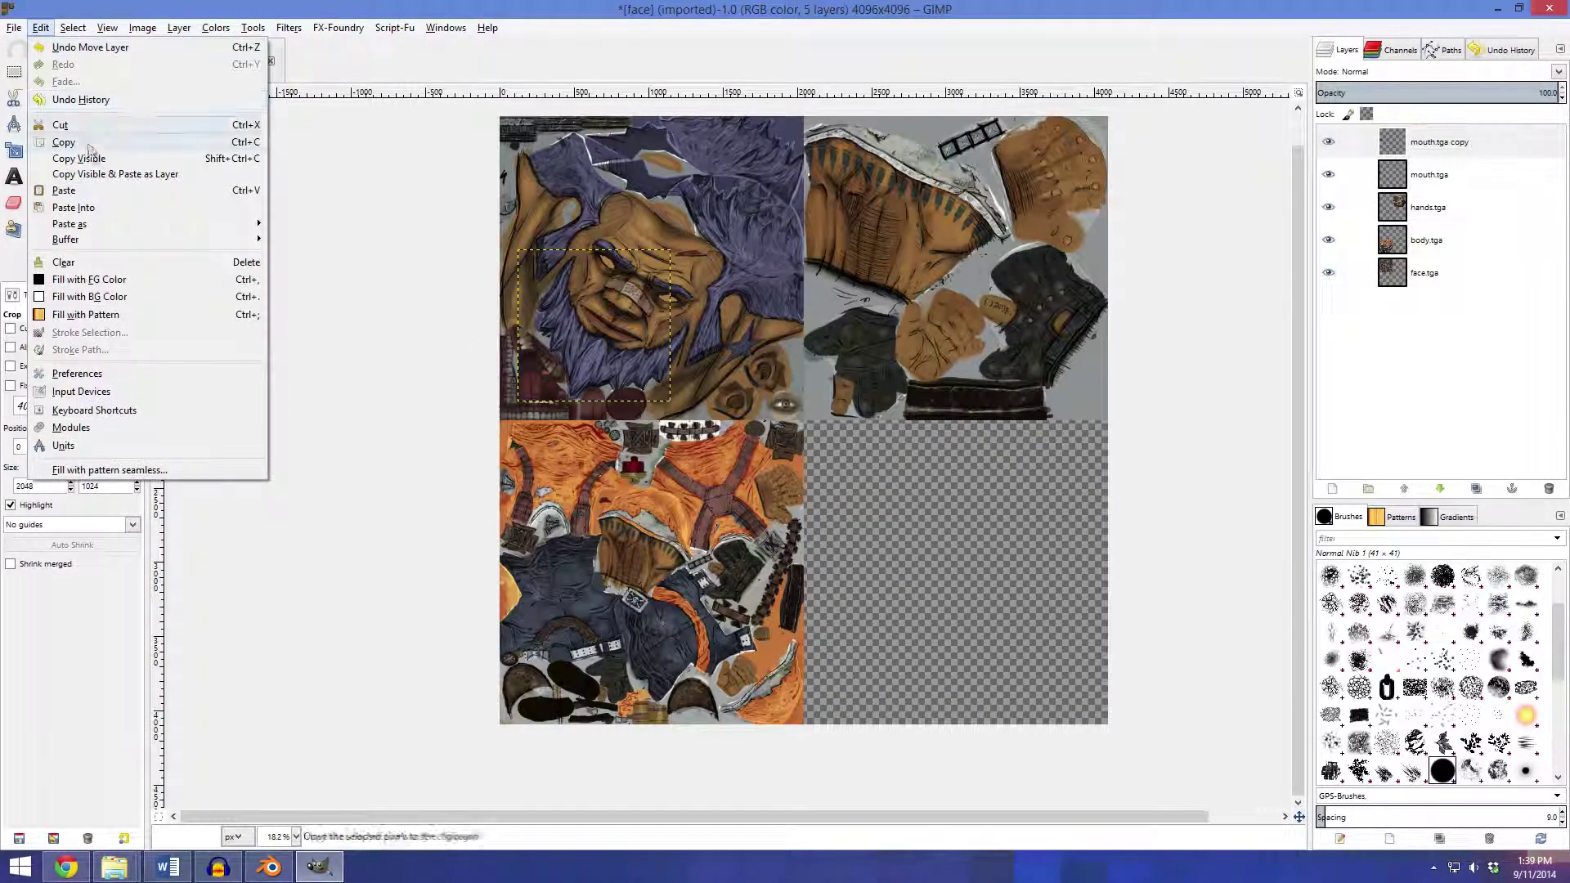
{"action": "mouse_move", "coordinate": [213, 224]}
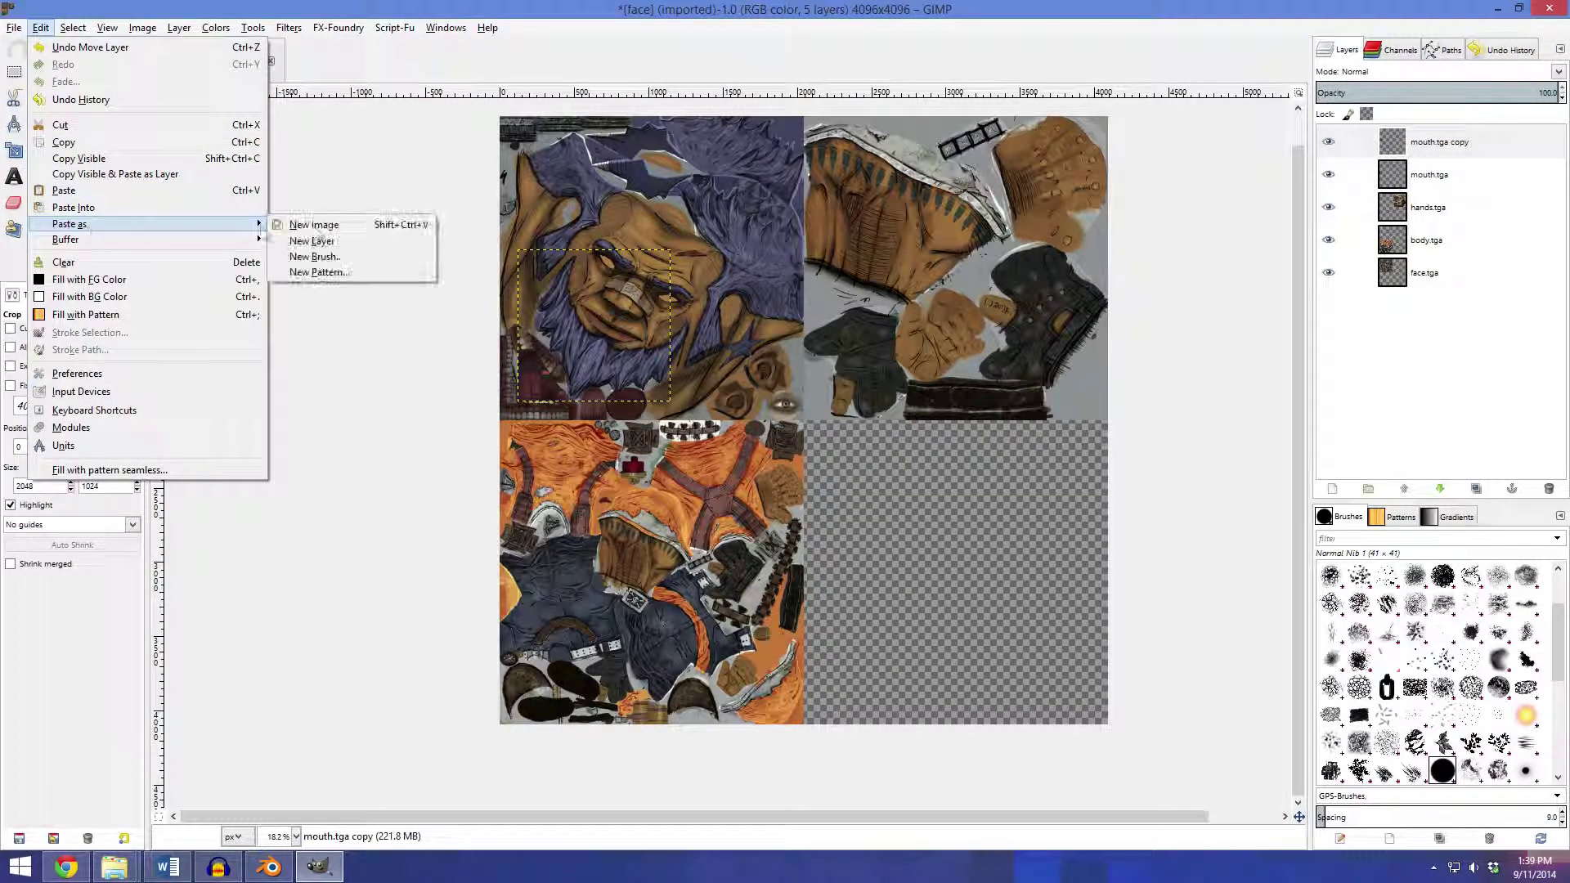
{"action": "left_click", "coordinate": [377, 240]}
{"action": "scroll", "coordinate": [504, 163], "scroll_direction": "up", "scroll_amount": 6, "text": "ctrl"}
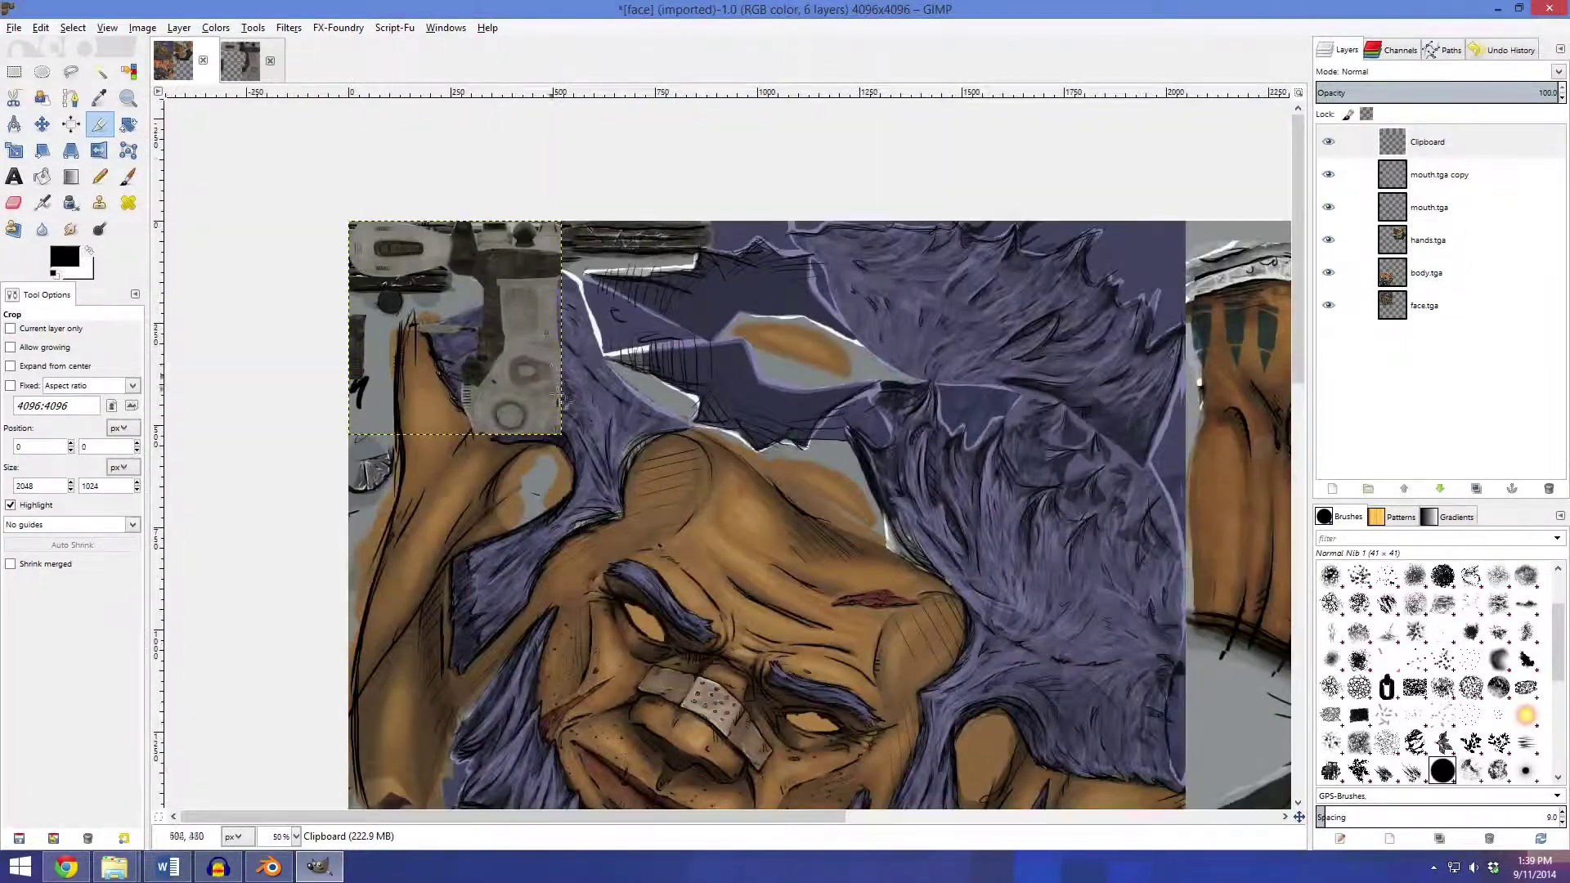
{"action": "scroll", "coordinate": [627, 386], "scroll_direction": "down", "scroll_amount": 5, "text": "ctrl"}
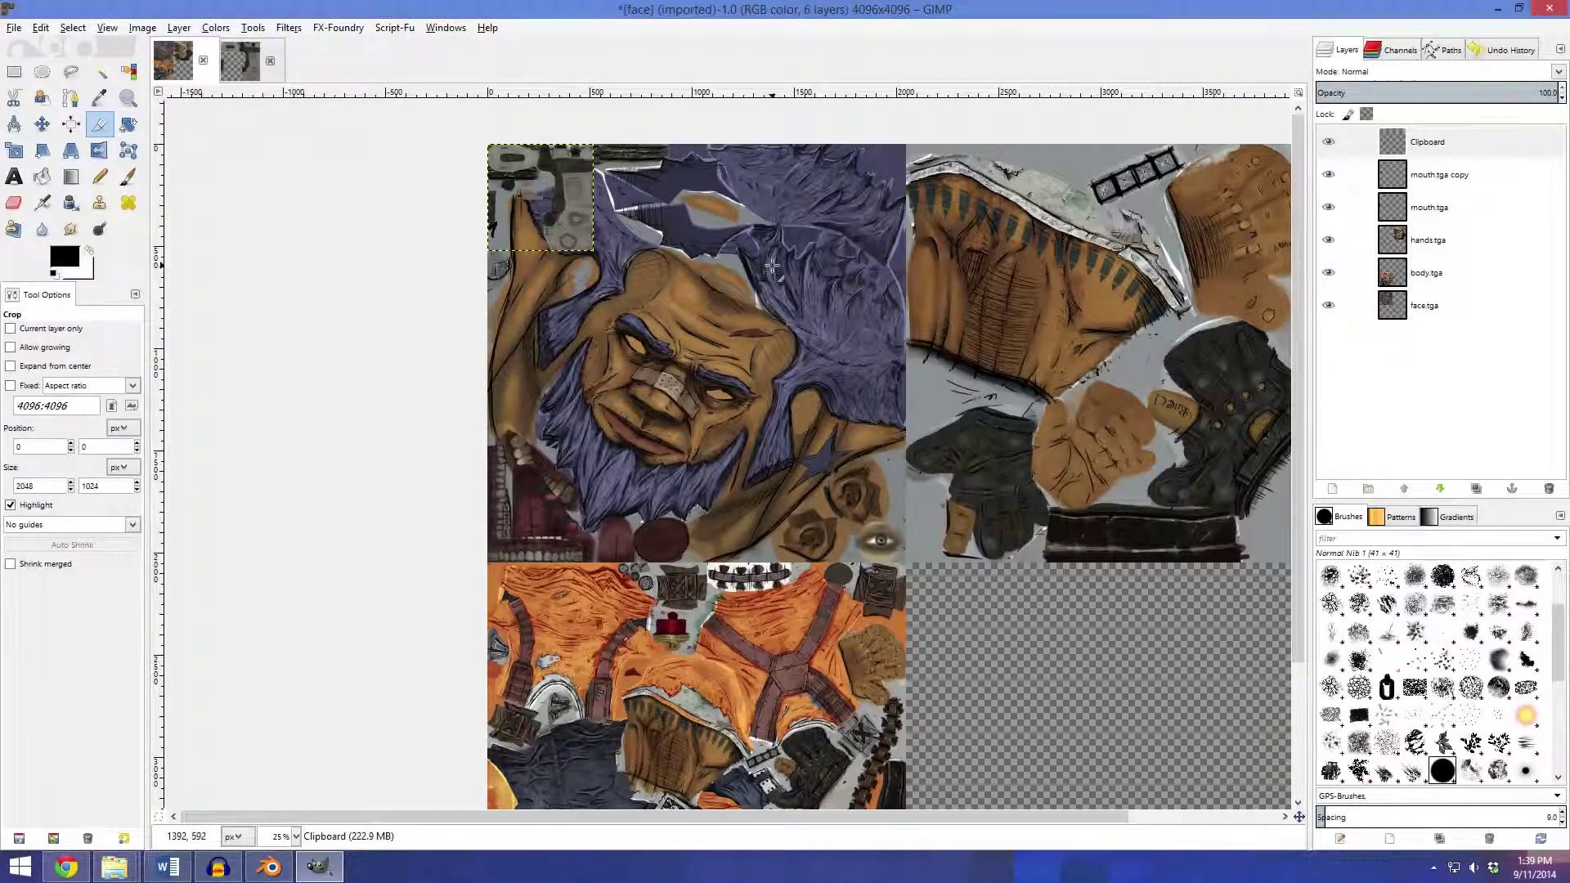
{"action": "scroll", "coordinate": [540, 221], "scroll_direction": "up", "scroll_amount": 1}
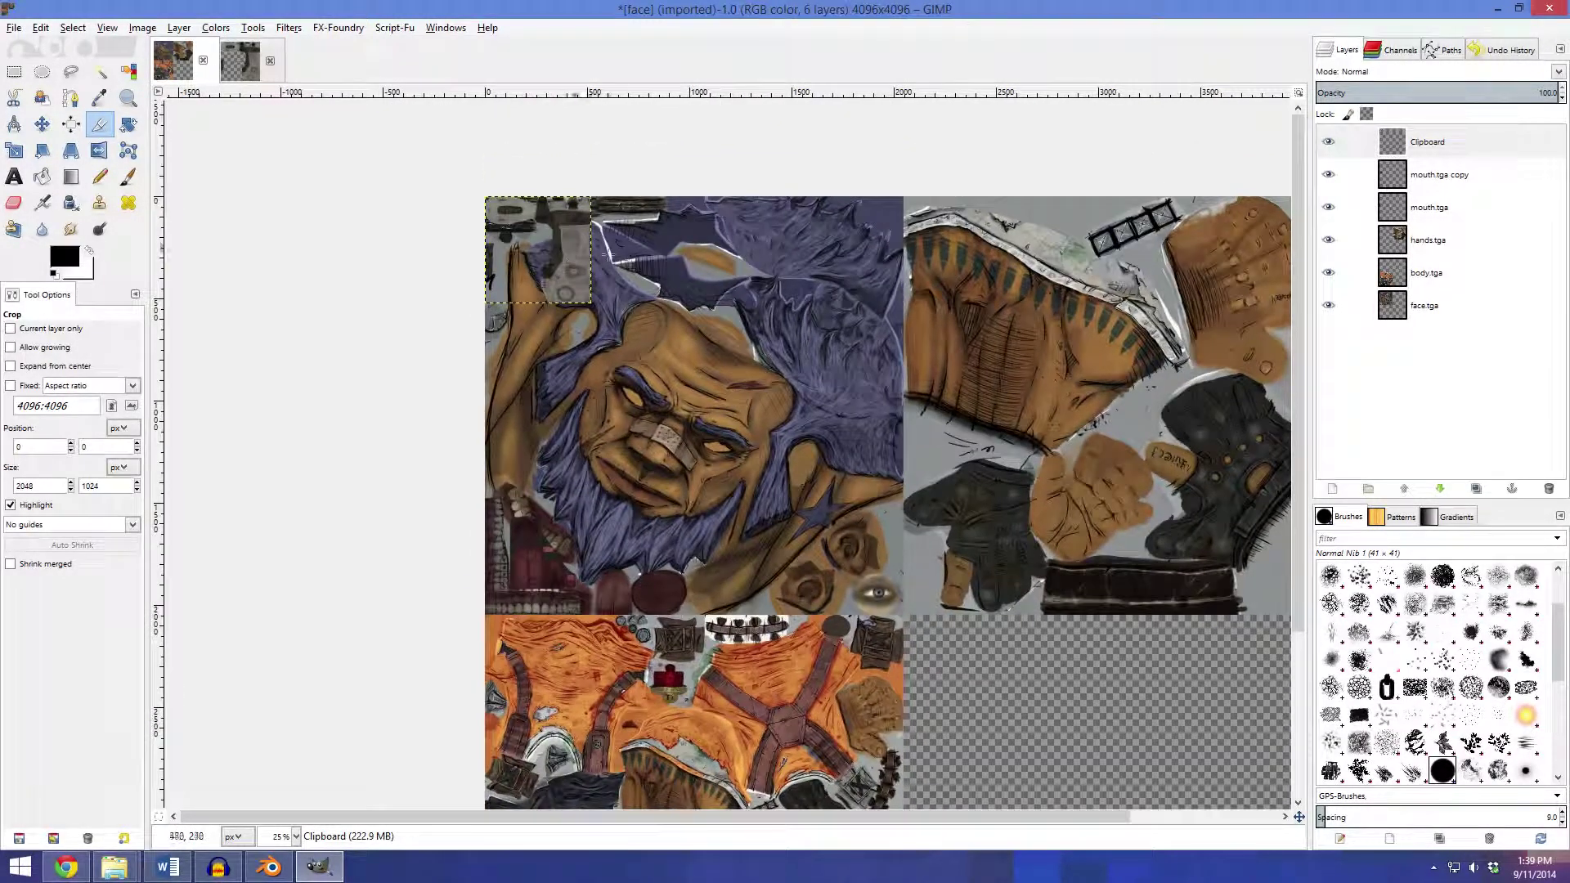
{"action": "scroll", "coordinate": [797, 405], "scroll_direction": "down", "scroll_amount": 1, "text": "ctrl"}
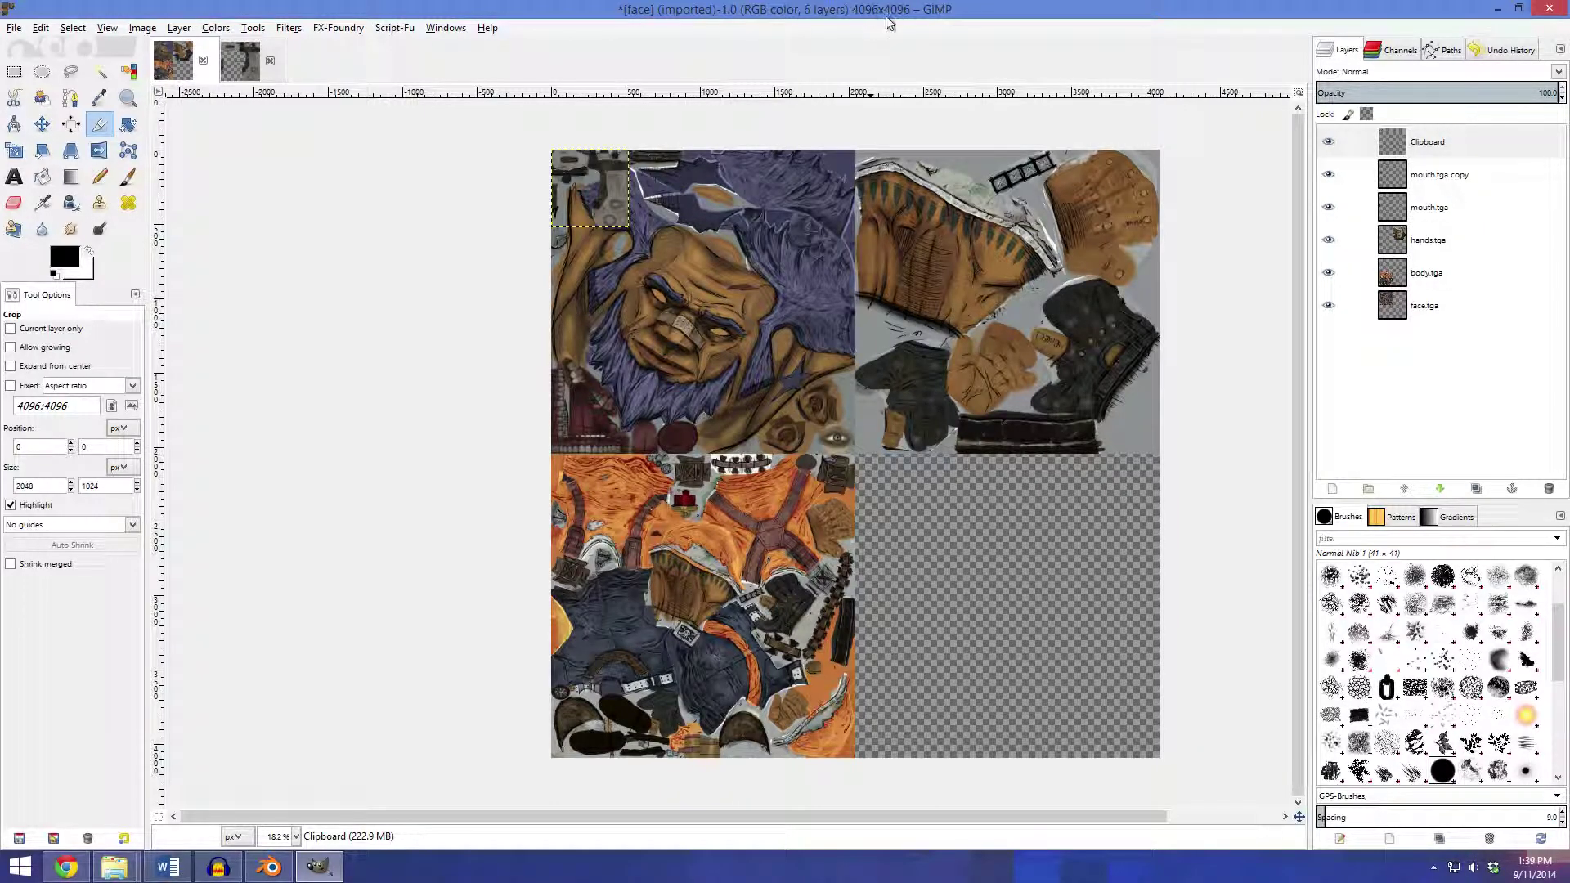
Scale the pasted gun layer to 1044 × 1046 px with its aspect ratio kept
{"action": "left_click_drag", "start_coordinate": [895, 434], "coordinate": [932, 462]}
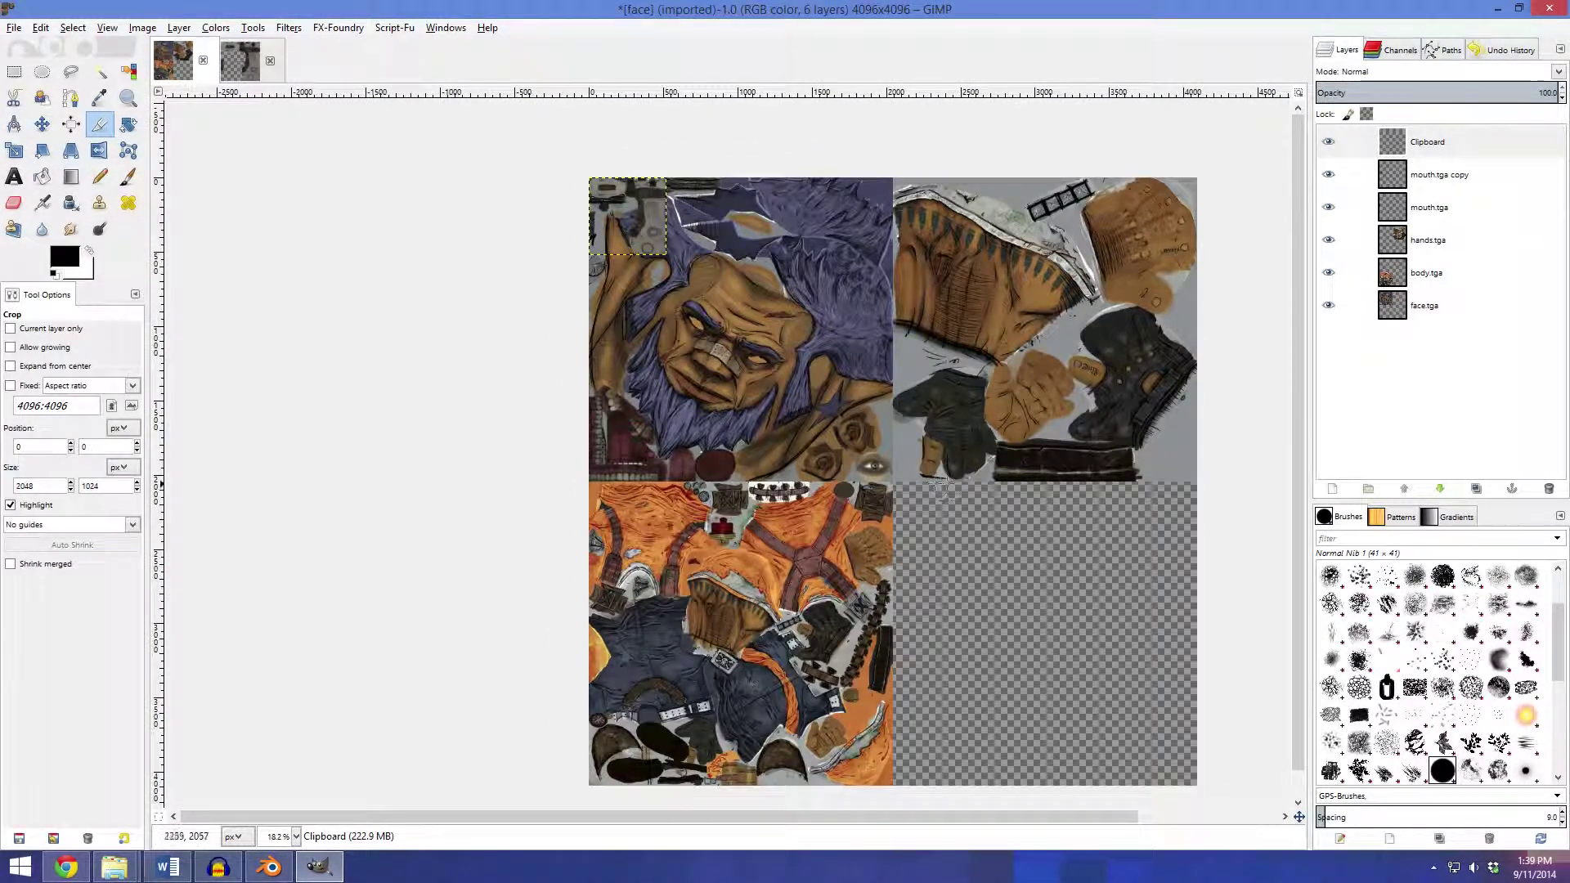
{"action": "scroll", "coordinate": [610, 203], "scroll_direction": "up", "scroll_amount": 4, "text": "ctrl"}
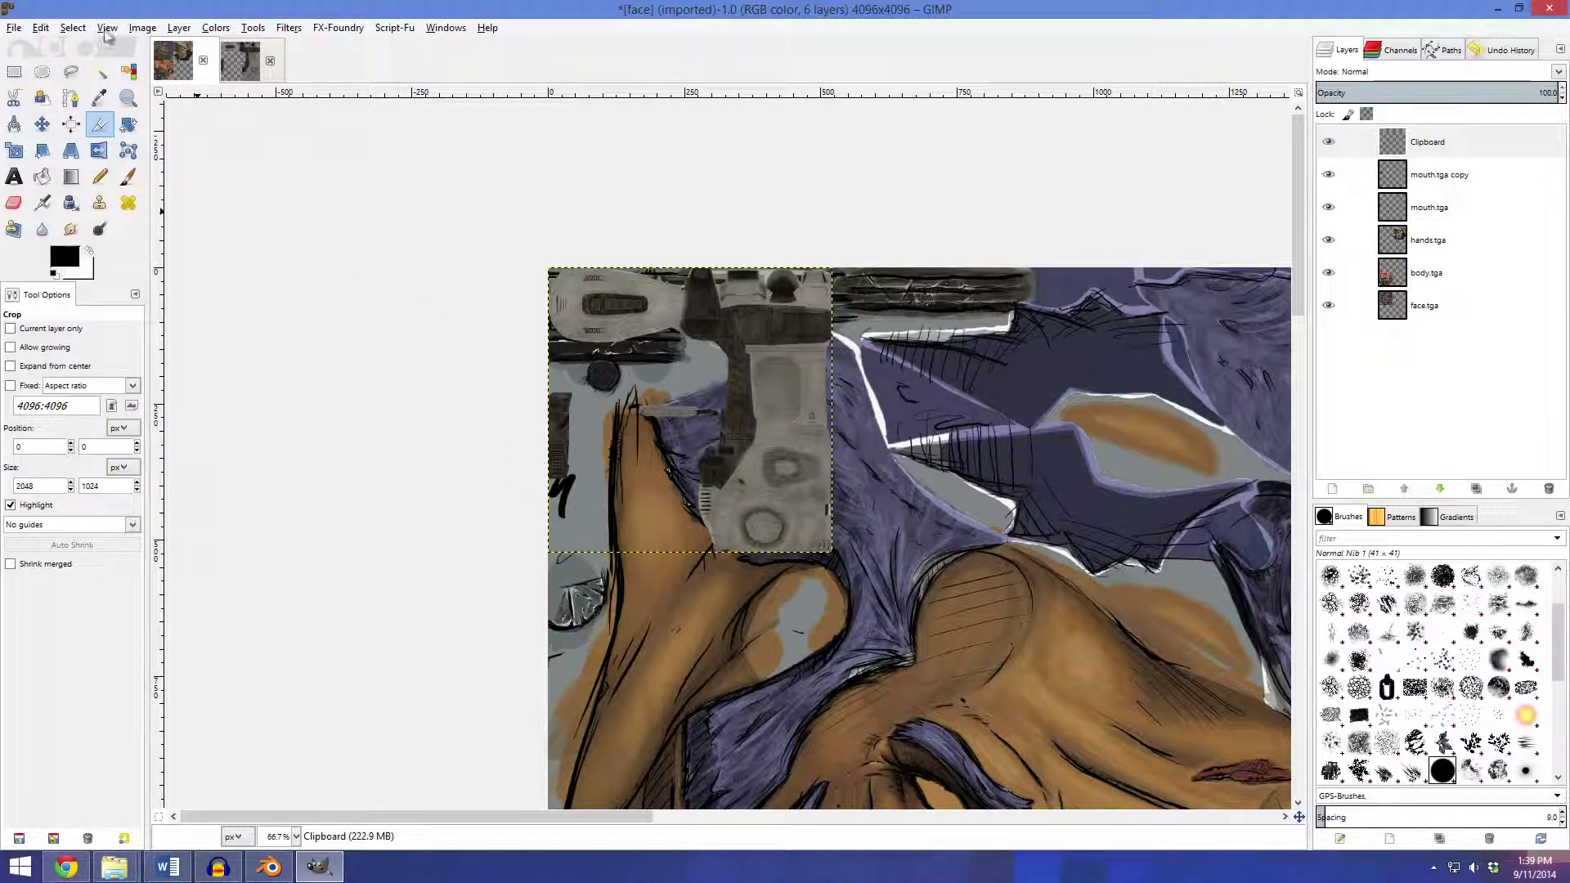
{"action": "left_click", "coordinate": [23, 152]}
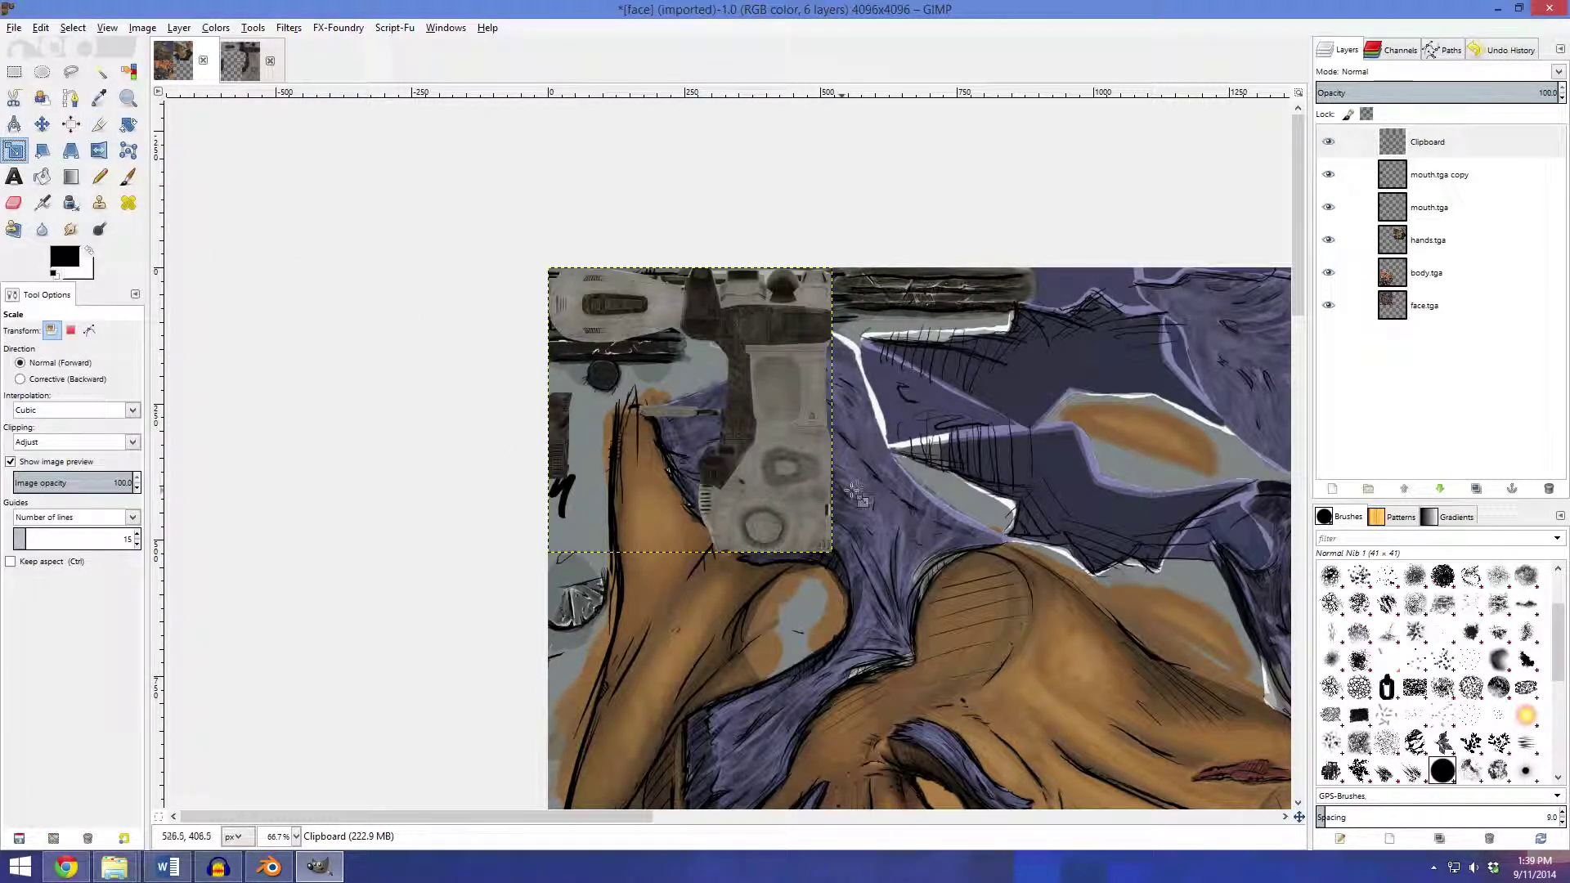
{"action": "left_click", "coordinate": [789, 468]}
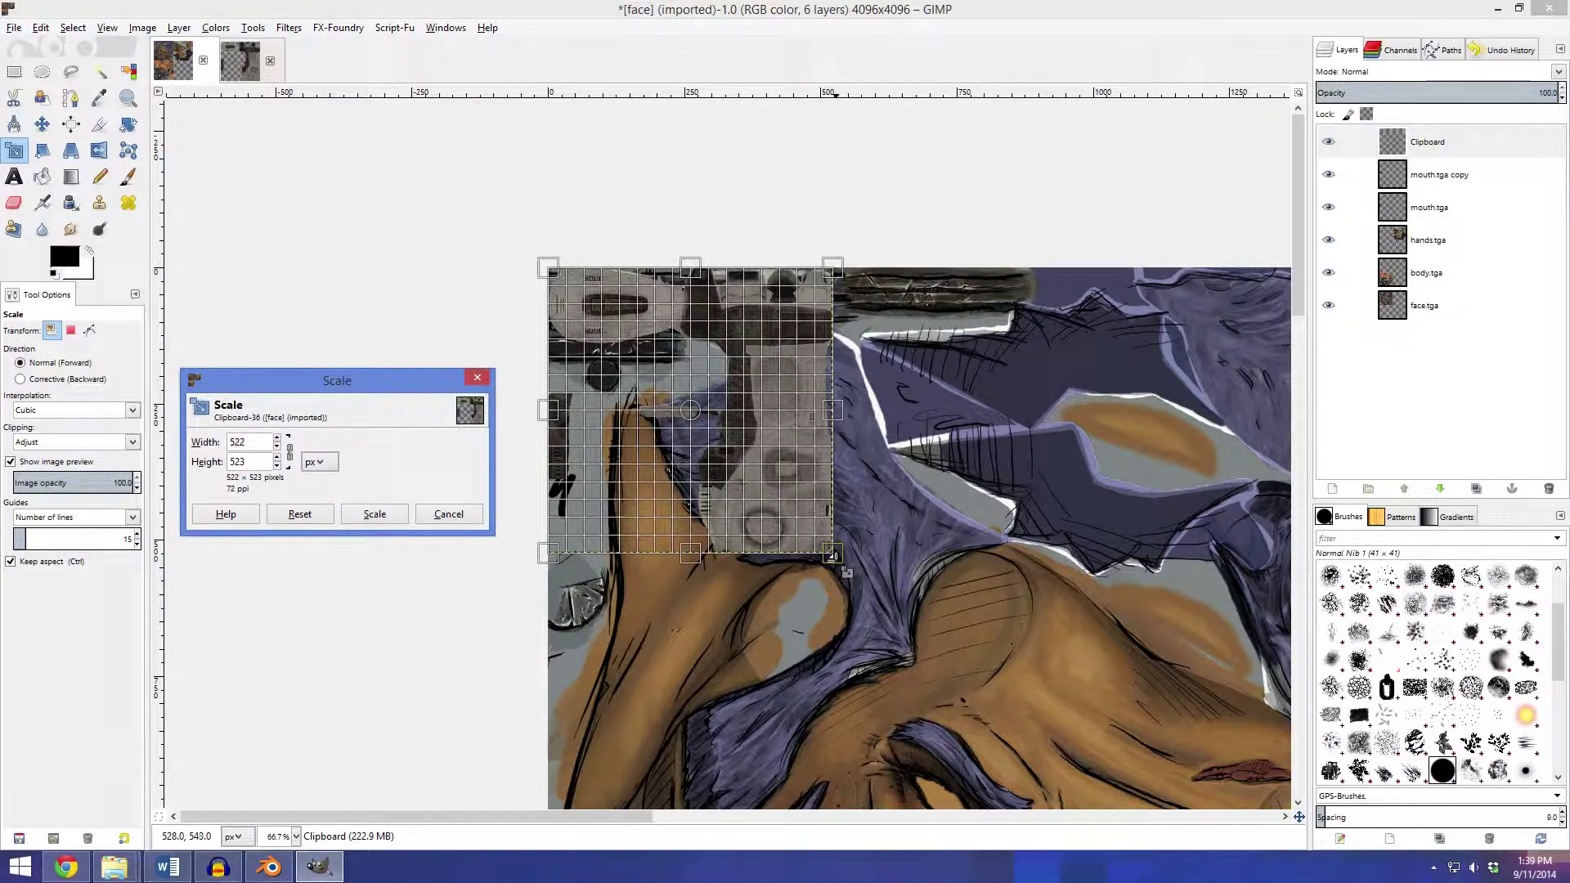
{"action": "left_click_drag", "start_coordinate": [832, 556], "coordinate": [890, 612]}
{"action": "double_click", "coordinate": [255, 446]}
{"action": "type", "text": "1044"}
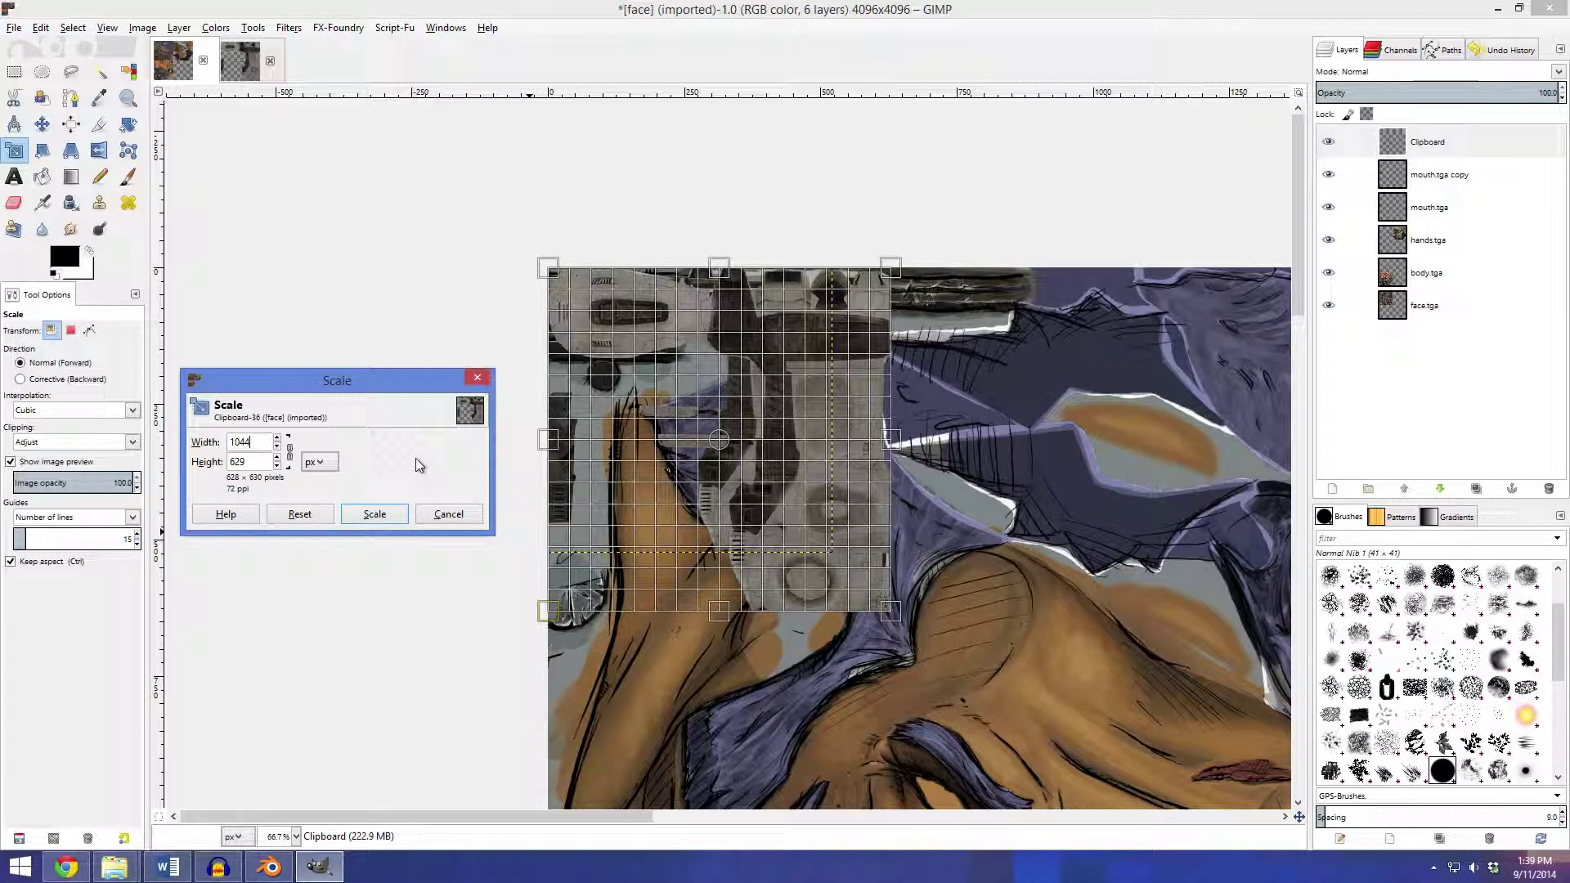
{"action": "left_click", "coordinate": [244, 461]}
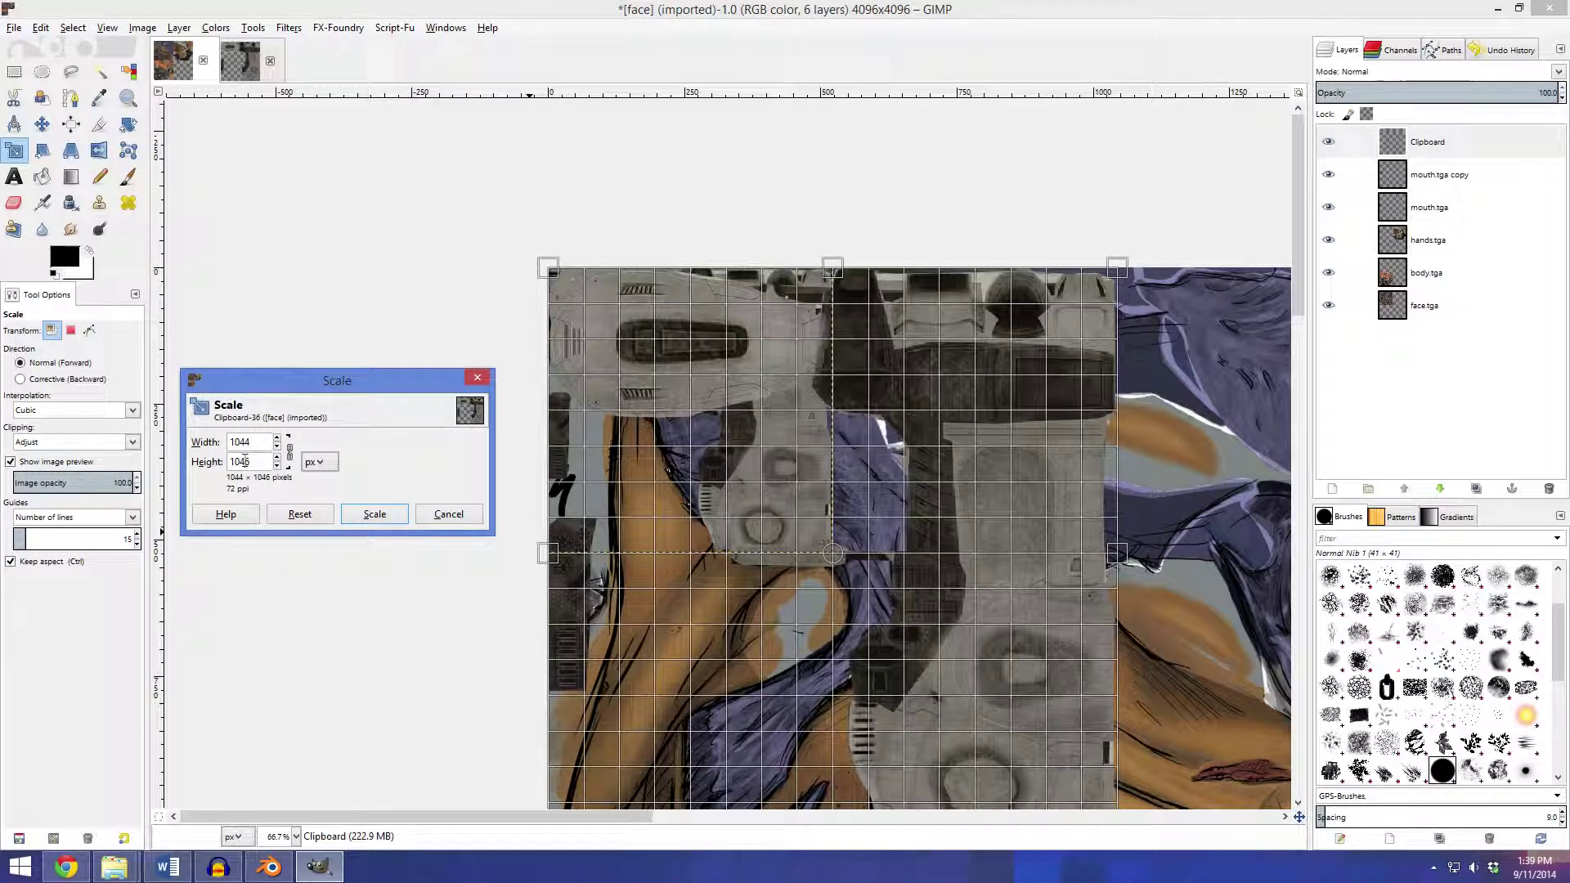
{"action": "left_click", "coordinate": [372, 514]}
Move the scaled gun layer from the face texture into the empty lower-right quadrant of the image
{"action": "scroll", "coordinate": [570, 366], "scroll_direction": "down", "scroll_amount": 3}
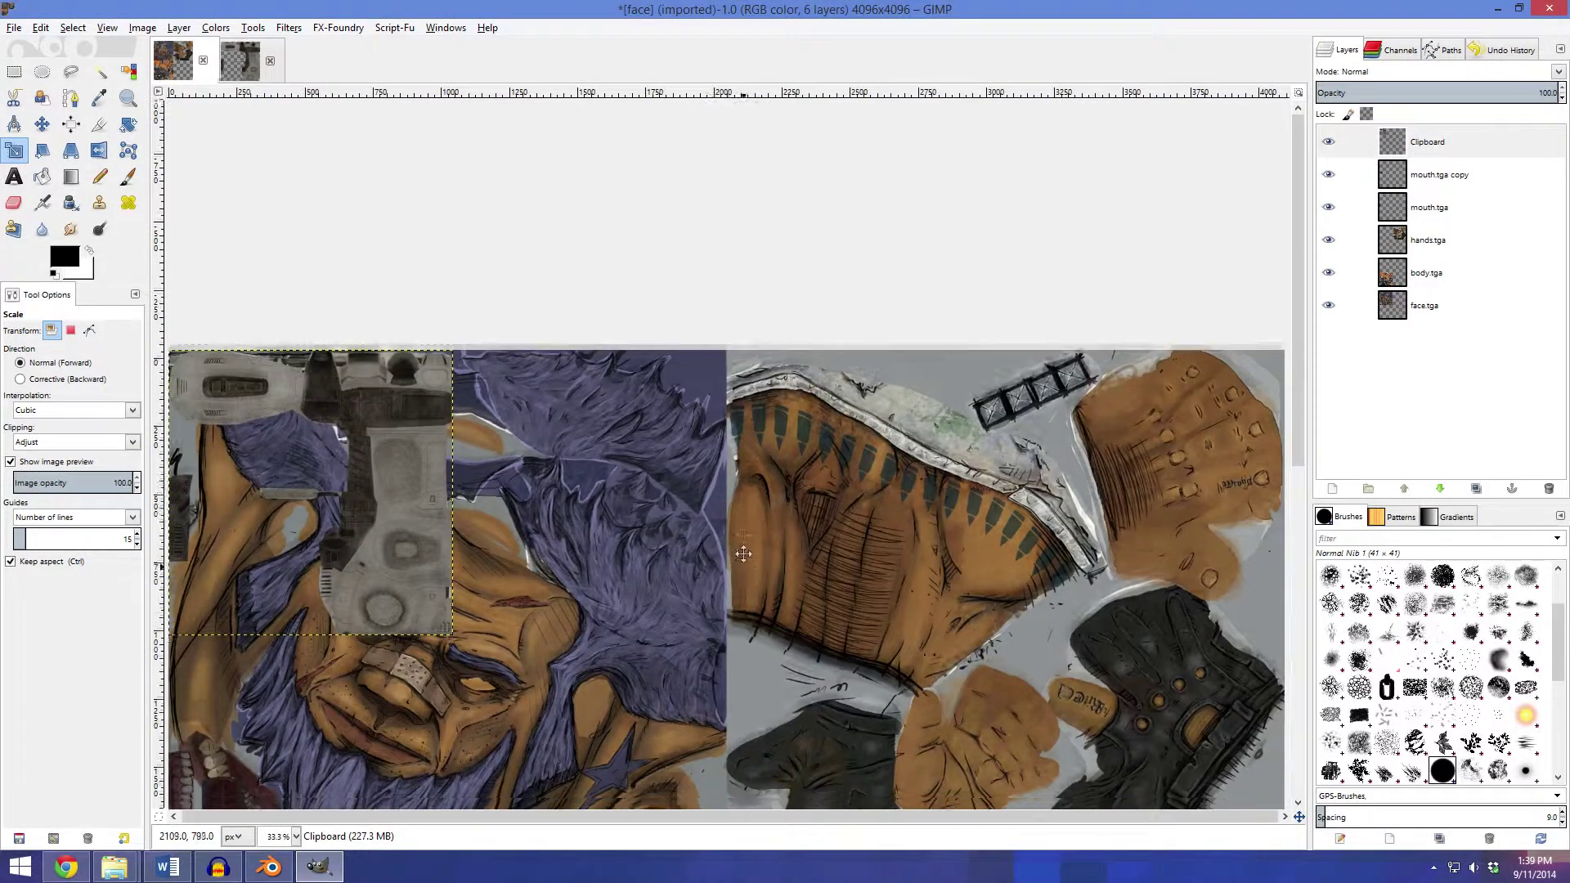
{"action": "left_click_drag", "start_coordinate": [565, 364], "coordinate": [675, 370]}
{"action": "left_click", "coordinate": [45, 122]}
{"action": "left_click_drag", "start_coordinate": [515, 336], "coordinate": [934, 753]}
{"action": "key", "text": "ctrl+z"}
{"action": "left_click_drag", "start_coordinate": [573, 254], "coordinate": [911, 655]}
{"action": "left_click_drag", "start_coordinate": [815, 597], "coordinate": [861, 489]}
Align the gun layer's upper-left corner exactly with the inner corner of the empty quadrant
{"action": "scroll", "coordinate": [842, 480], "scroll_direction": "up", "scroll_amount": 1}
{"action": "scroll", "coordinate": [843, 478], "scroll_direction": "up", "scroll_amount": 7}
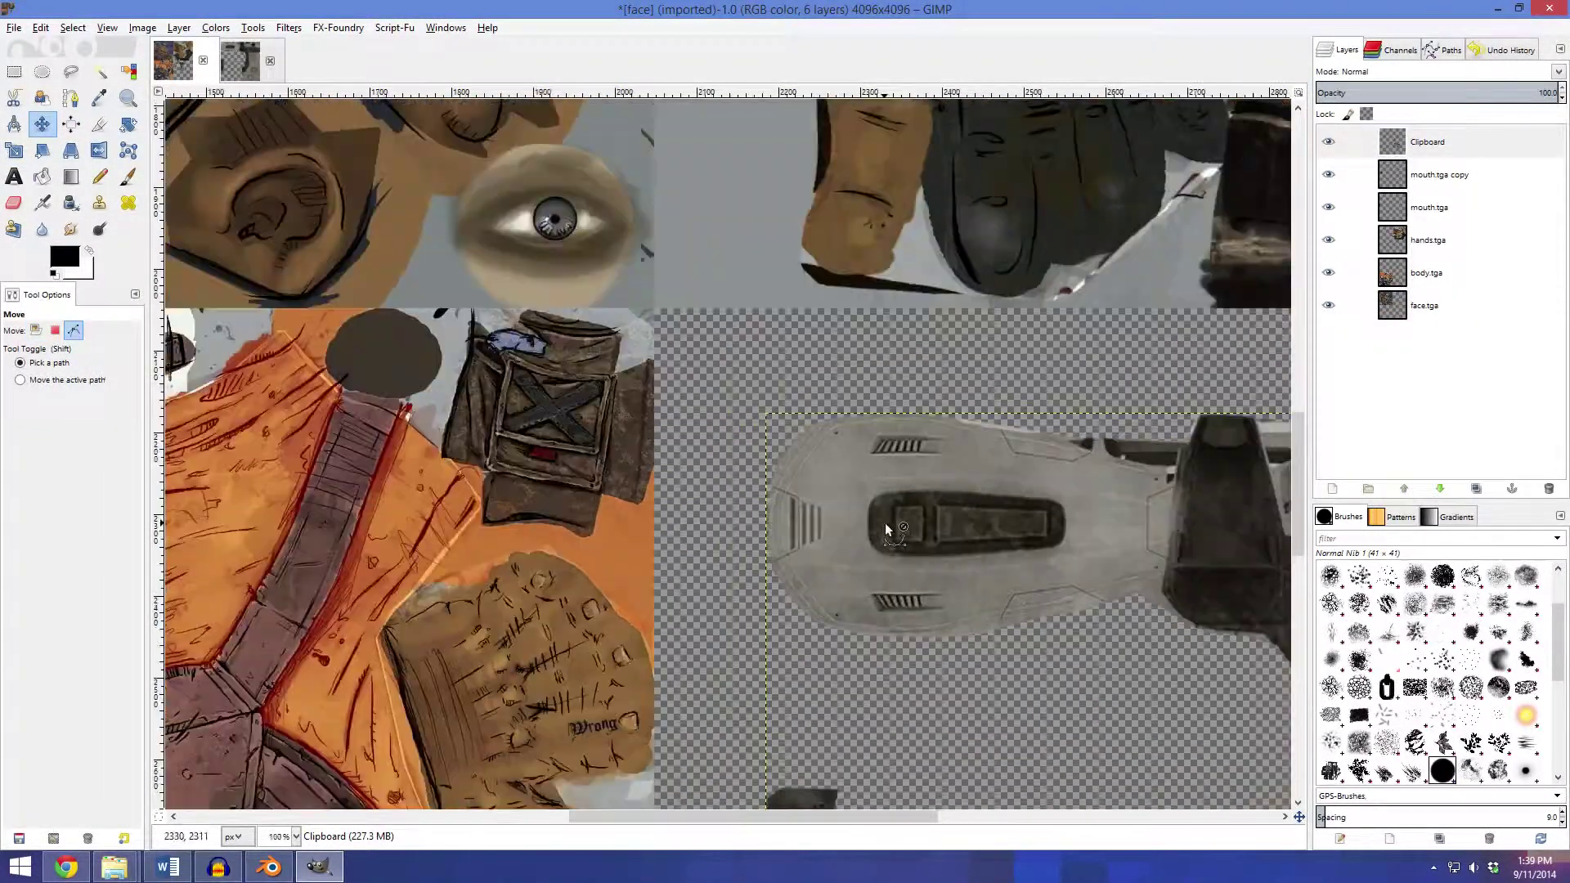
{"action": "scroll", "coordinate": [704, 368], "scroll_direction": "down", "scroll_amount": 2}
{"action": "scroll", "coordinate": [728, 361], "scroll_direction": "up", "scroll_amount": 3}
{"action": "left_click_drag", "start_coordinate": [718, 372], "coordinate": [764, 446]}
{"action": "scroll", "coordinate": [764, 446], "scroll_direction": "down", "scroll_amount": 1}
{"action": "left_click_drag", "start_coordinate": [648, 319], "coordinate": [698, 412]}
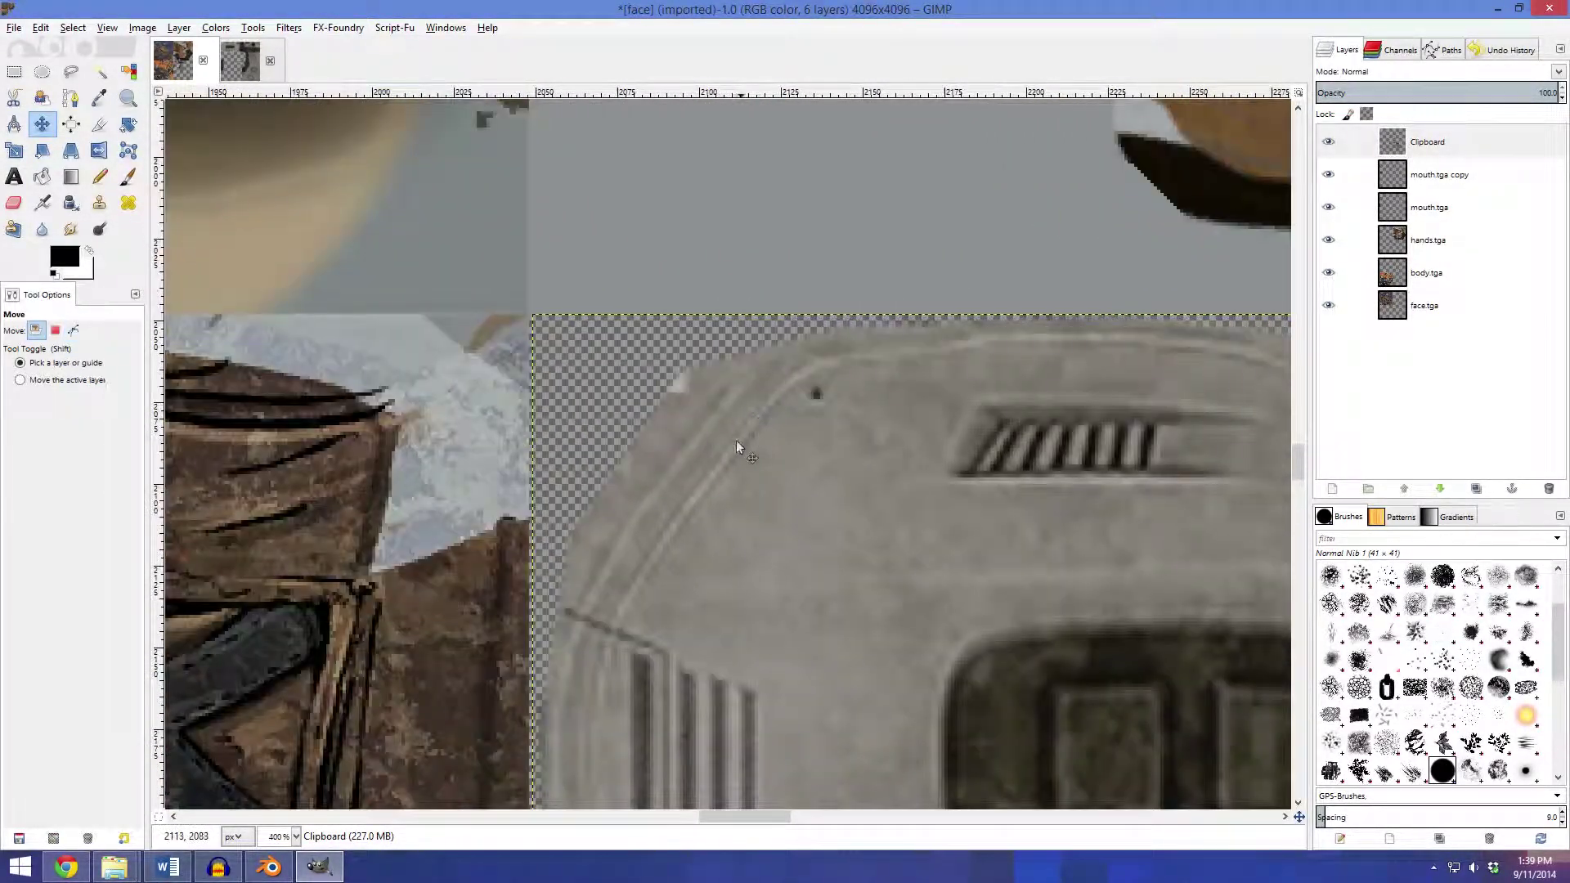
{"action": "scroll", "coordinate": [727, 444], "scroll_direction": "up", "scroll_amount": 3}
{"action": "scroll", "coordinate": [687, 434], "scroll_direction": "down", "scroll_amount": 10}
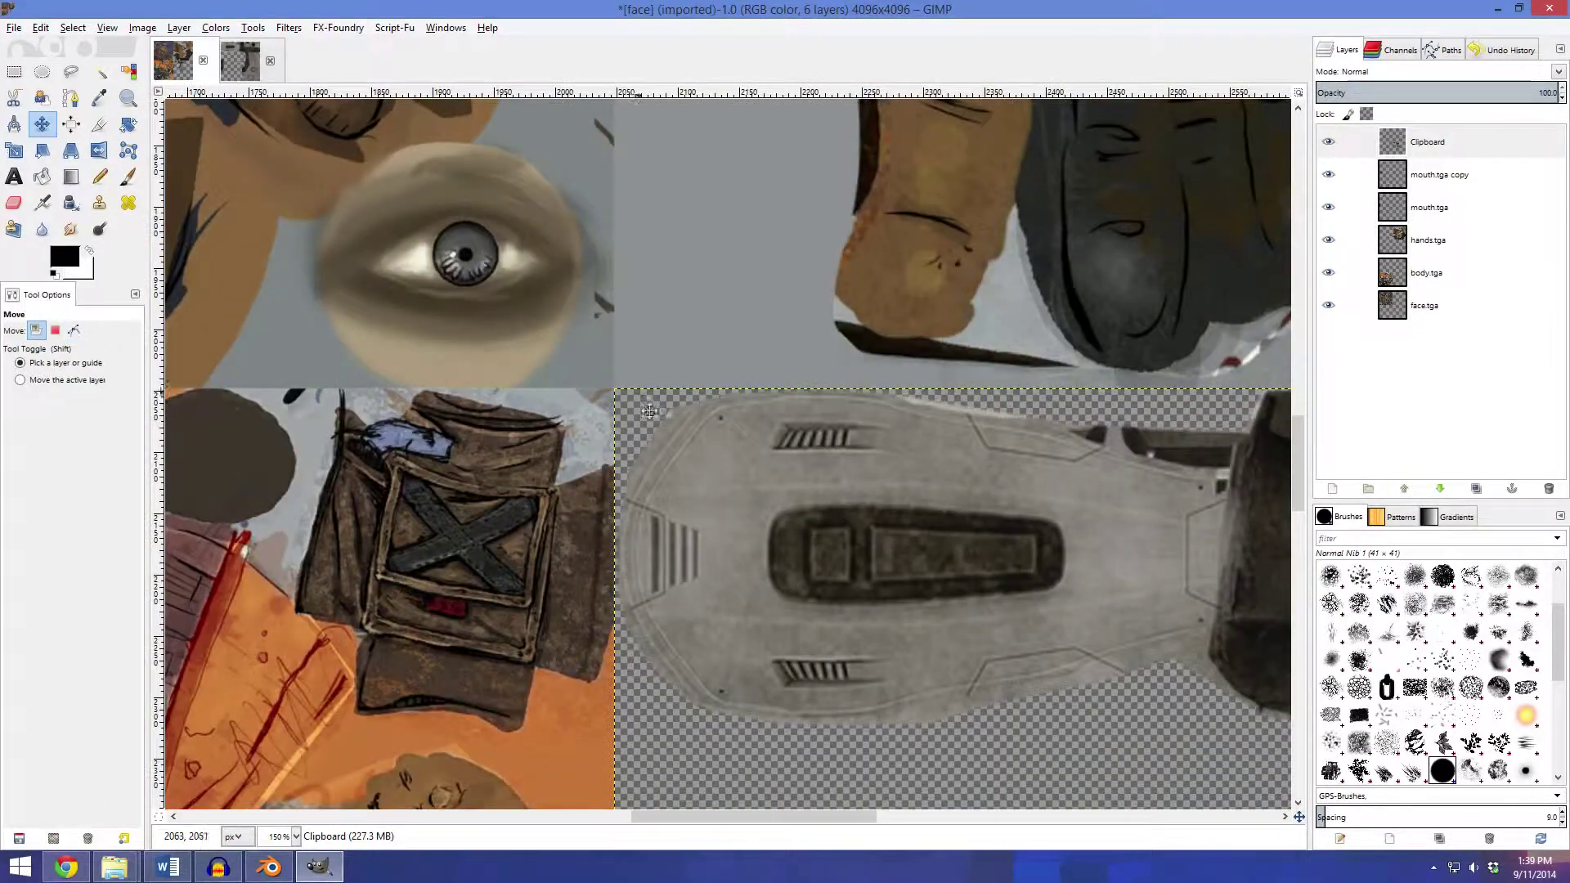
Examine the detail of the enlarged gun texture against the neighbouring face, hands and body textures
{"action": "scroll", "coordinate": [922, 463], "scroll_direction": "up", "scroll_amount": 6}
{"action": "scroll", "coordinate": [783, 391], "scroll_direction": "up", "scroll_amount": 3}
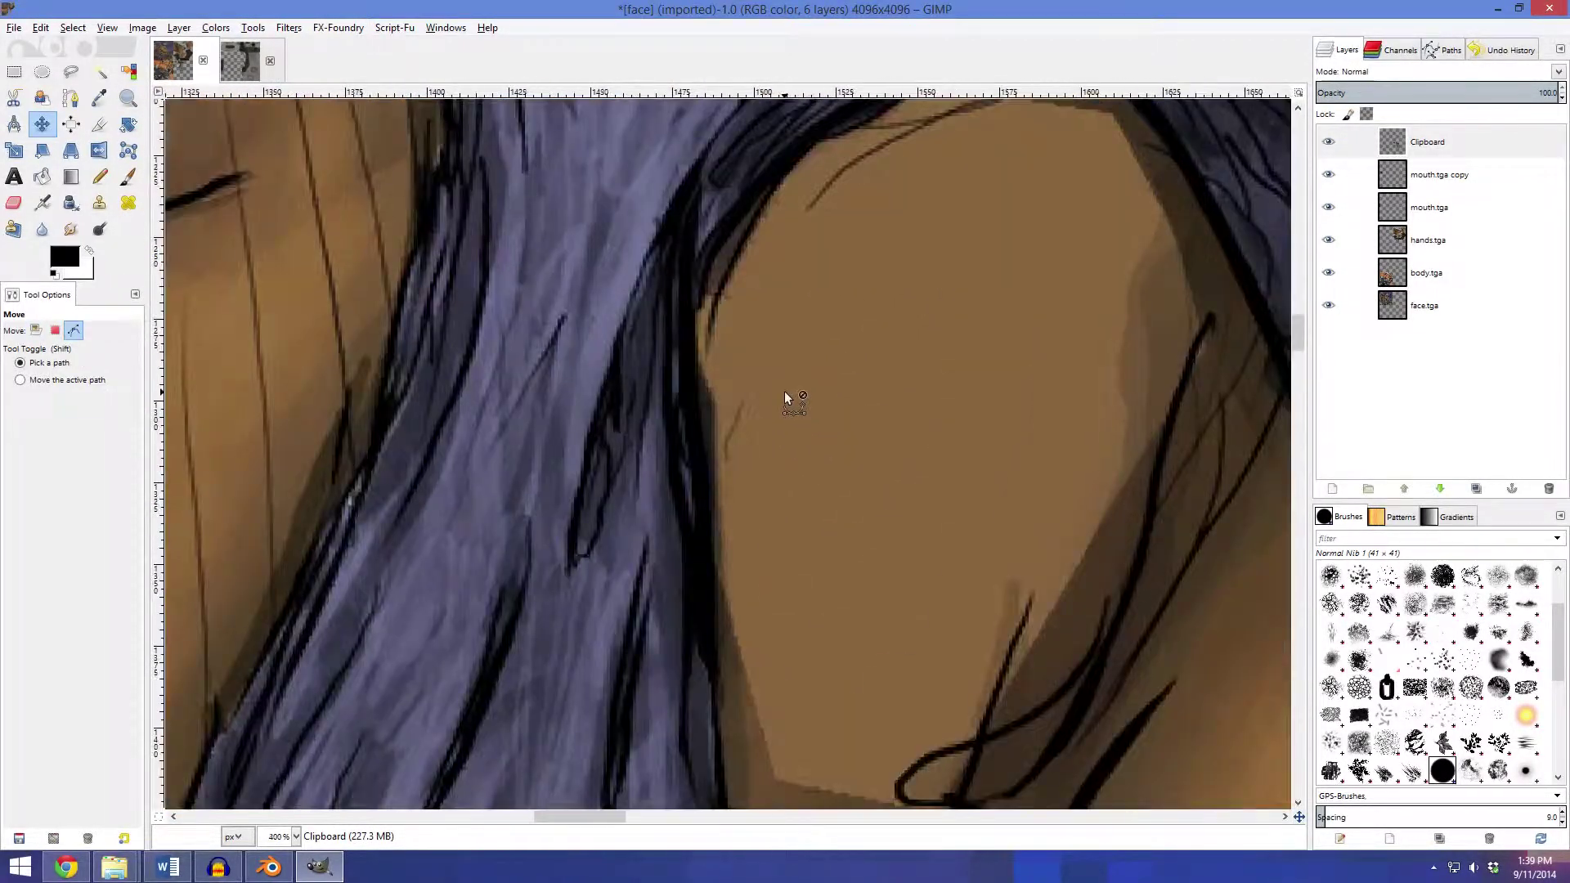
{"action": "scroll", "coordinate": [783, 391], "scroll_direction": "down", "scroll_amount": 6}
{"action": "scroll", "coordinate": [939, 576], "scroll_direction": "down", "scroll_amount": 2}
{"action": "scroll", "coordinate": [939, 576], "scroll_direction": "down", "scroll_amount": 2}
{"action": "scroll", "coordinate": [939, 575], "scroll_direction": "up", "scroll_amount": 1}
{"action": "scroll", "coordinate": [1000, 406], "scroll_direction": "up", "scroll_amount": 1}
{"action": "left_click_drag", "start_coordinate": [1000, 405], "coordinate": [910, 401]}
{"action": "scroll", "coordinate": [910, 401], "scroll_direction": "up", "scroll_amount": 3}
{"action": "scroll", "coordinate": [805, 425], "scroll_direction": "down", "scroll_amount": 2}
{"action": "left_click_drag", "start_coordinate": [701, 426], "coordinate": [959, 423]}
{"action": "scroll", "coordinate": [920, 445], "scroll_direction": "down", "scroll_amount": 1}
{"action": "scroll", "coordinate": [920, 445], "scroll_direction": "down", "scroll_amount": 1}
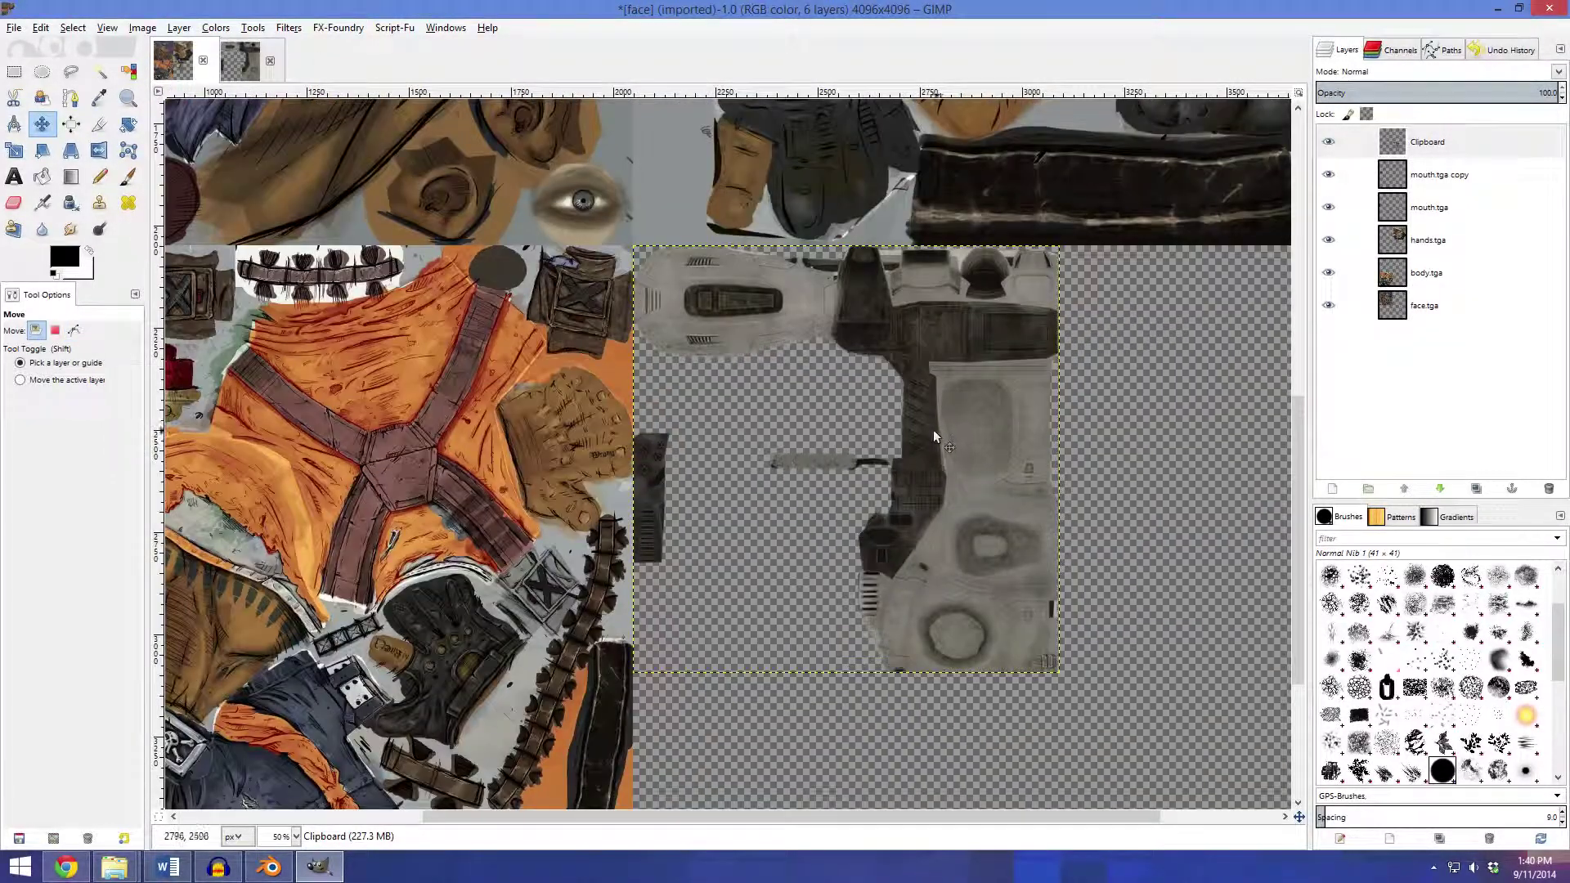
{"action": "scroll", "coordinate": [734, 264], "scroll_direction": "up", "scroll_amount": 3}
{"action": "left_click_drag", "start_coordinate": [432, 190], "coordinate": [720, 399]}
{"action": "scroll", "coordinate": [797, 538], "scroll_direction": "down", "scroll_amount": 3}
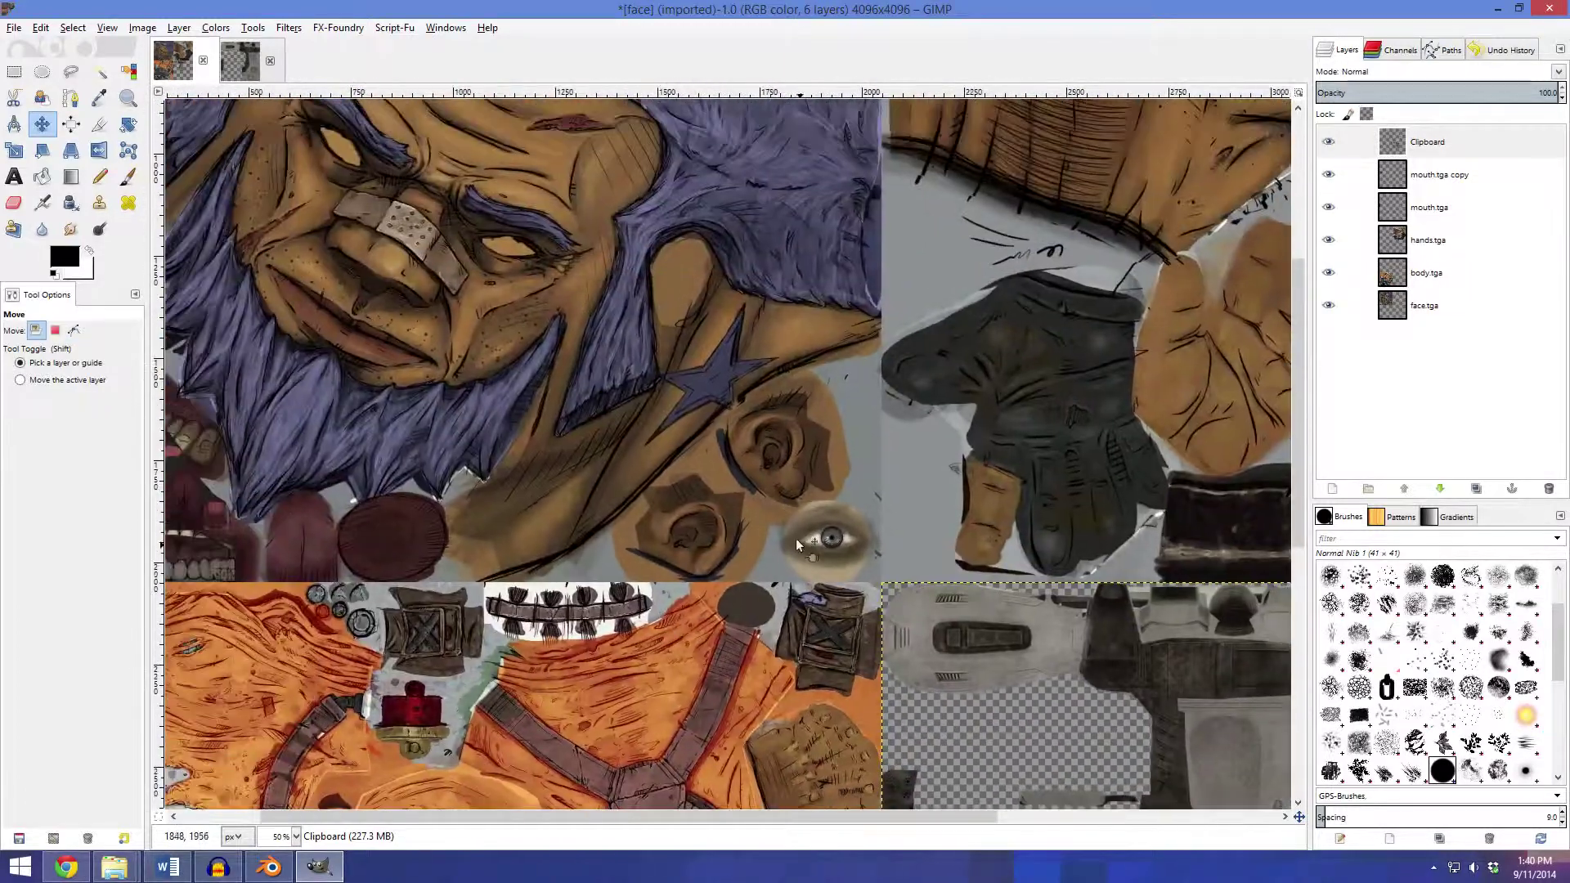
{"action": "scroll", "coordinate": [786, 535], "scroll_direction": "up", "scroll_amount": 3}
{"action": "scroll", "coordinate": [785, 535], "scroll_direction": "down", "scroll_amount": 5}
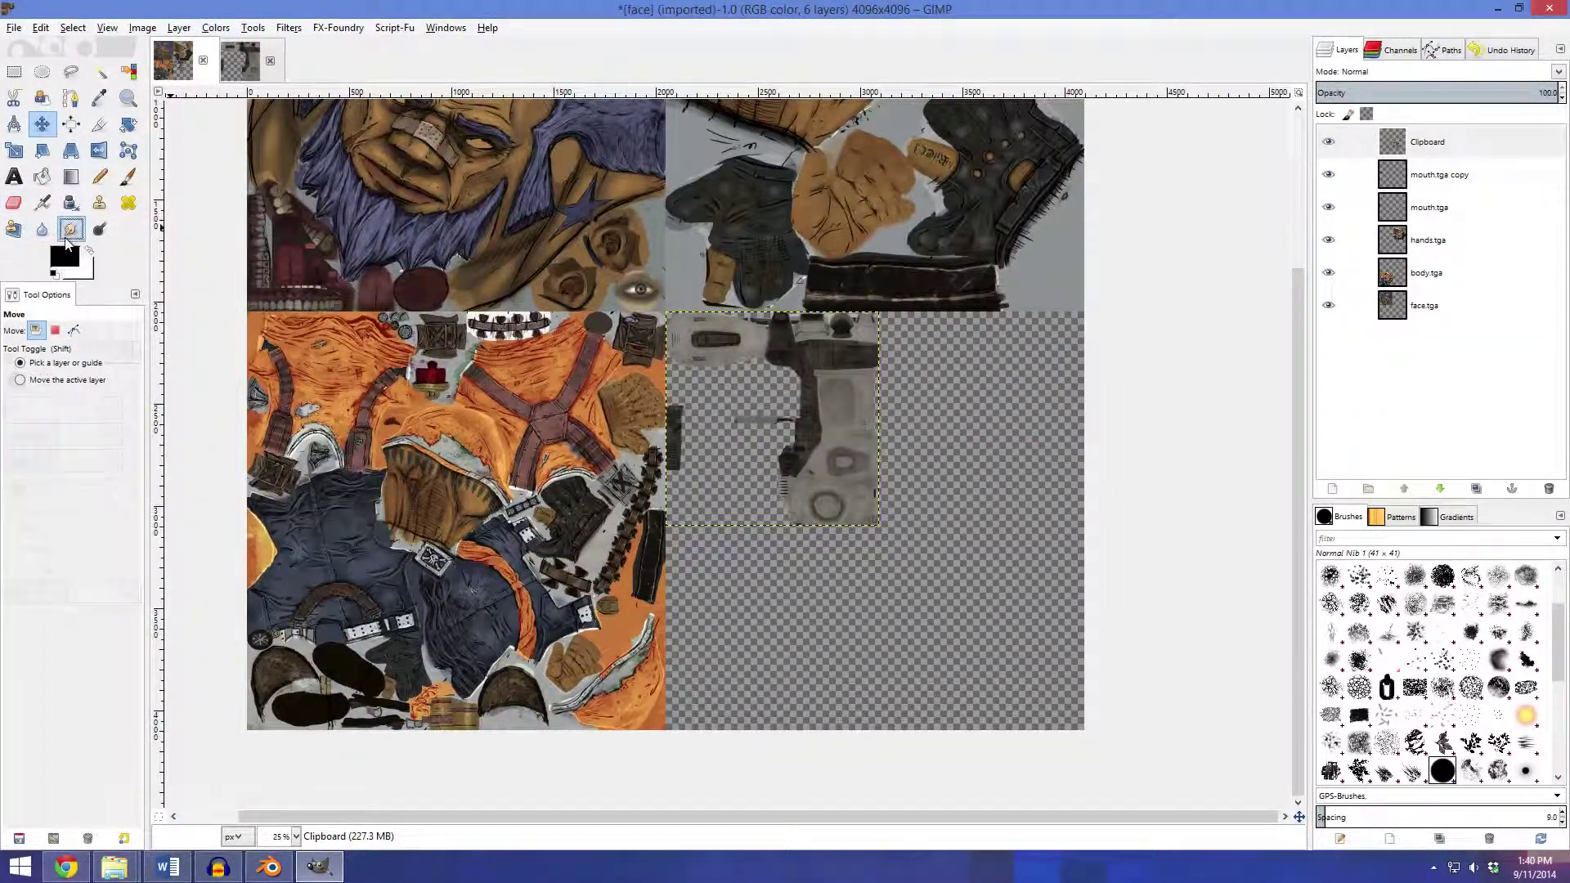
Choose the Smudge tool with the 2. Hardness 075 brush for the gun layer
{"action": "left_click", "coordinate": [68, 232]}
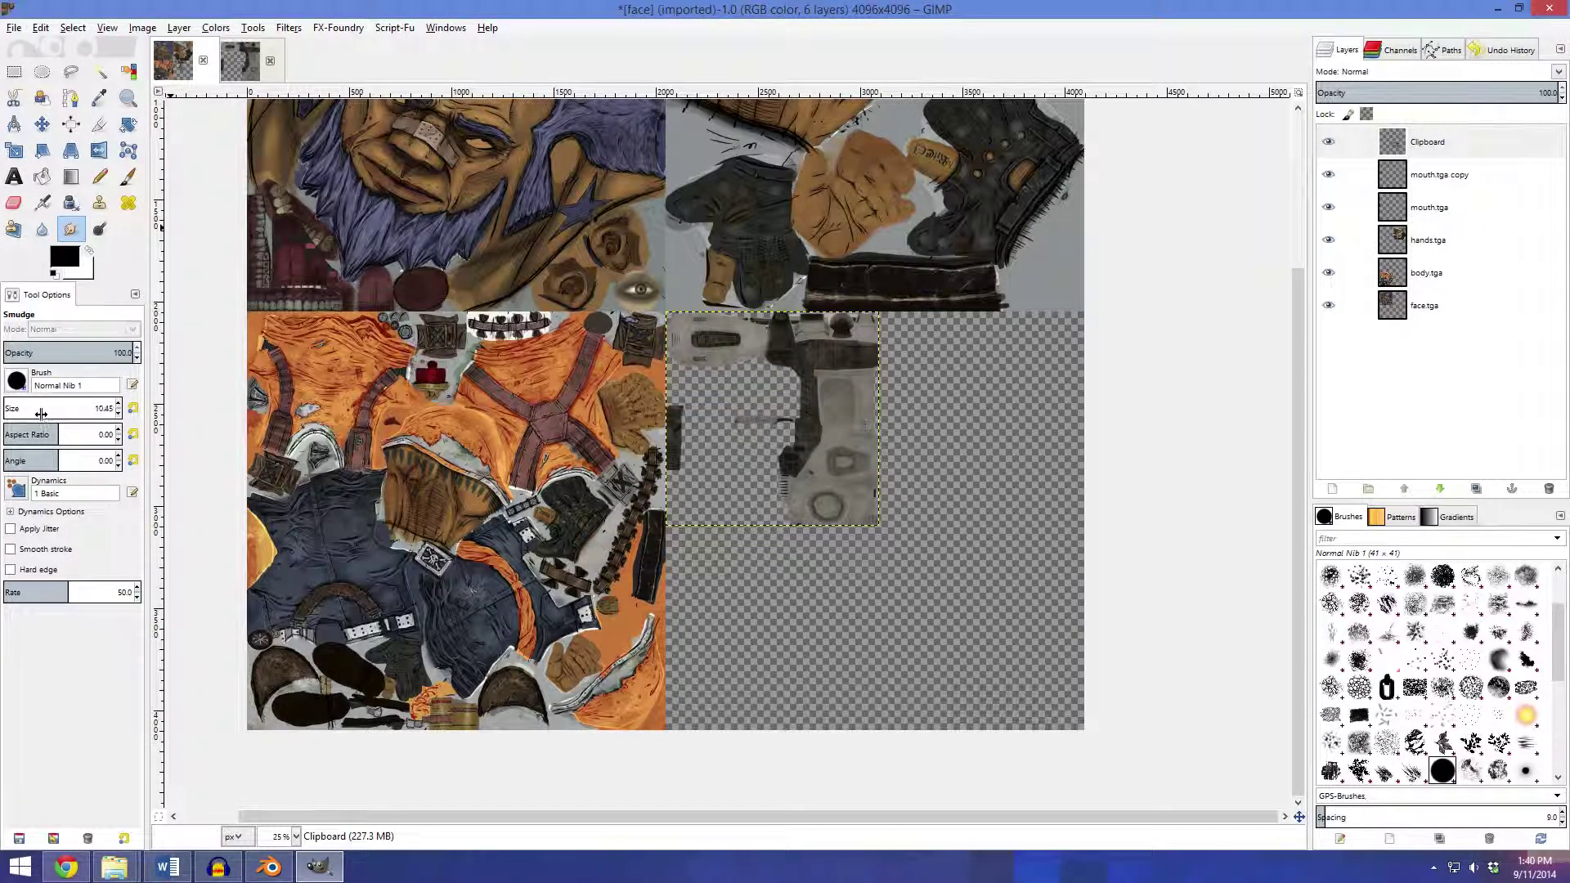
{"action": "left_click", "coordinate": [22, 382]}
{"action": "scroll", "coordinate": [64, 458], "scroll_direction": "up", "scroll_amount": 3}
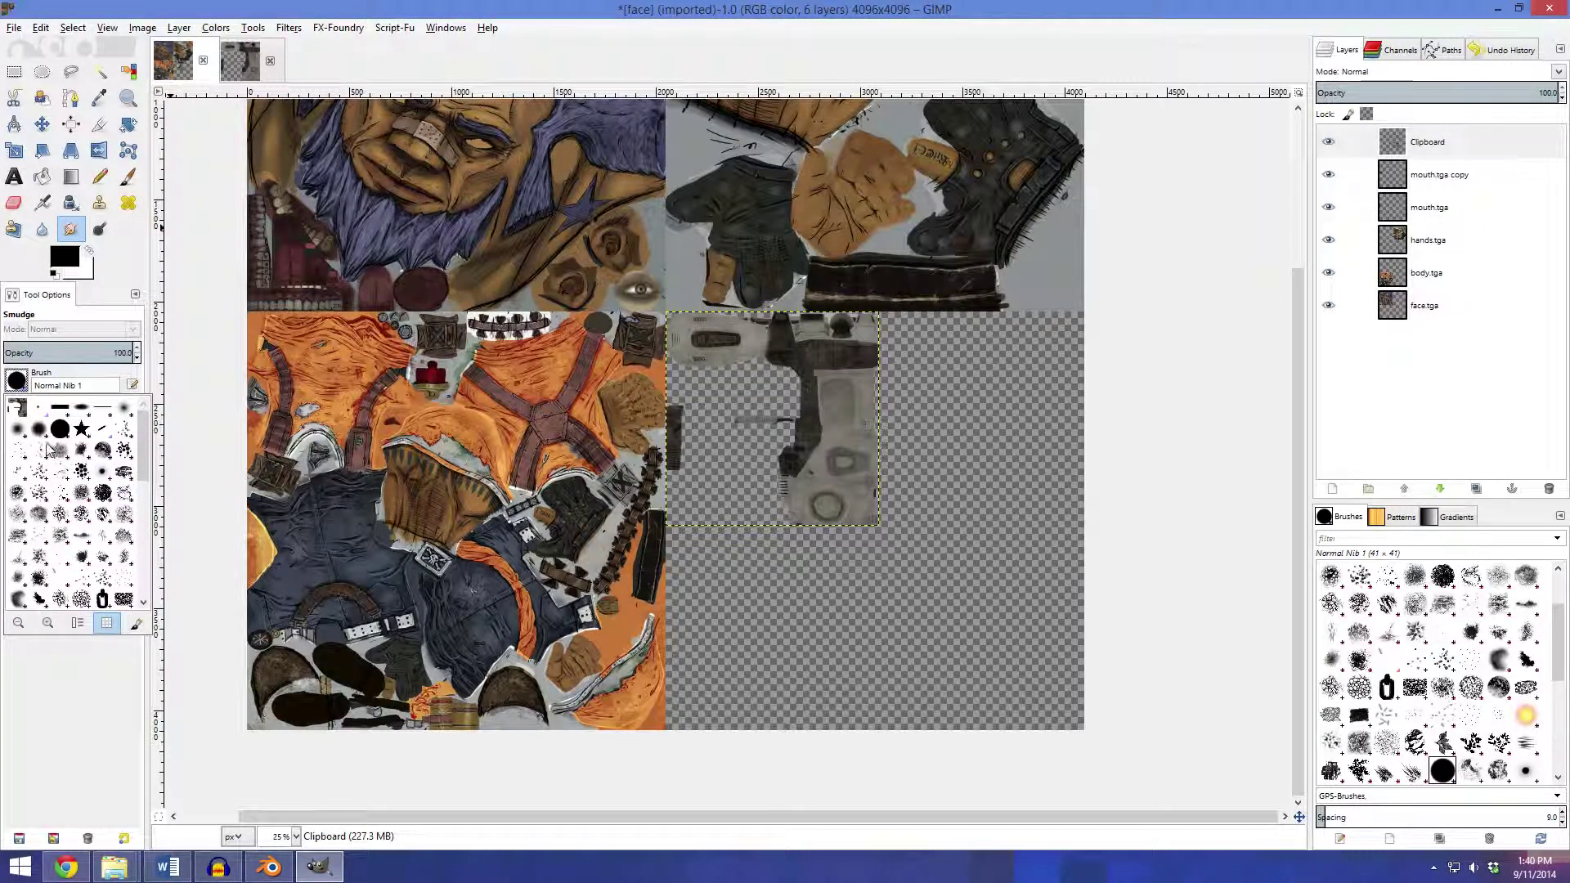
{"action": "left_click", "coordinate": [39, 435]}
{"action": "scroll", "coordinate": [718, 297], "scroll_direction": "up", "scroll_amount": 7}
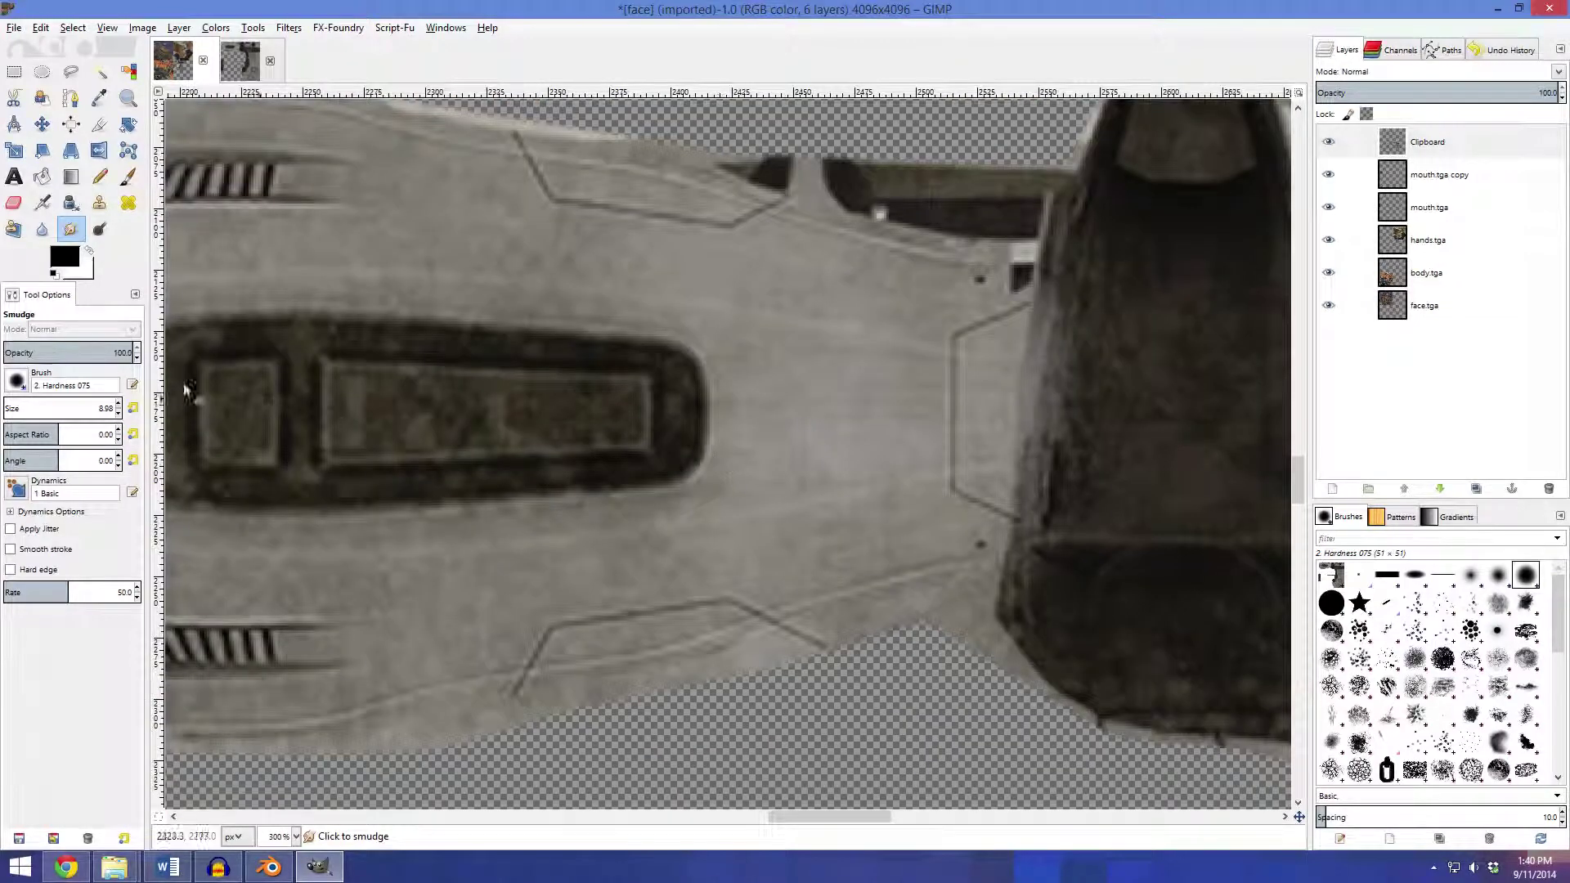
Smudge the pixelated surface of the gun's upper piece with a brush size of 21.46
{"action": "left_click_drag", "start_coordinate": [602, 375], "coordinate": [1007, 486]}
{"action": "left_click_drag", "start_coordinate": [769, 391], "coordinate": [643, 430]}
{"action": "scroll", "coordinate": [643, 430], "scroll_direction": "up", "scroll_amount": 1}
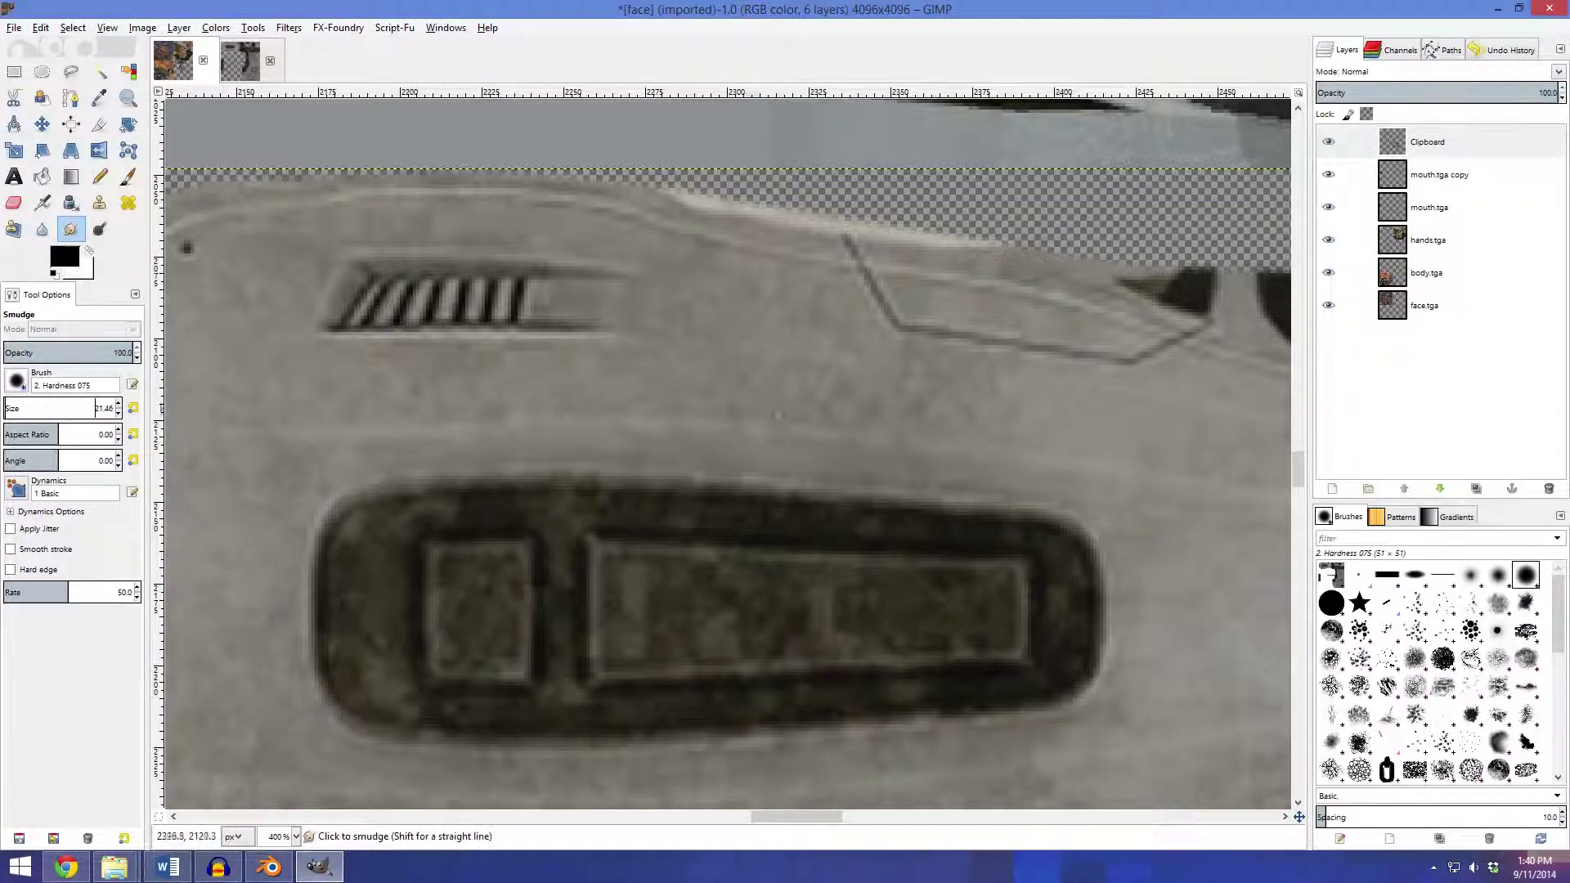
{"action": "scroll", "coordinate": [790, 393], "scroll_direction": "left", "scroll_amount": 5}
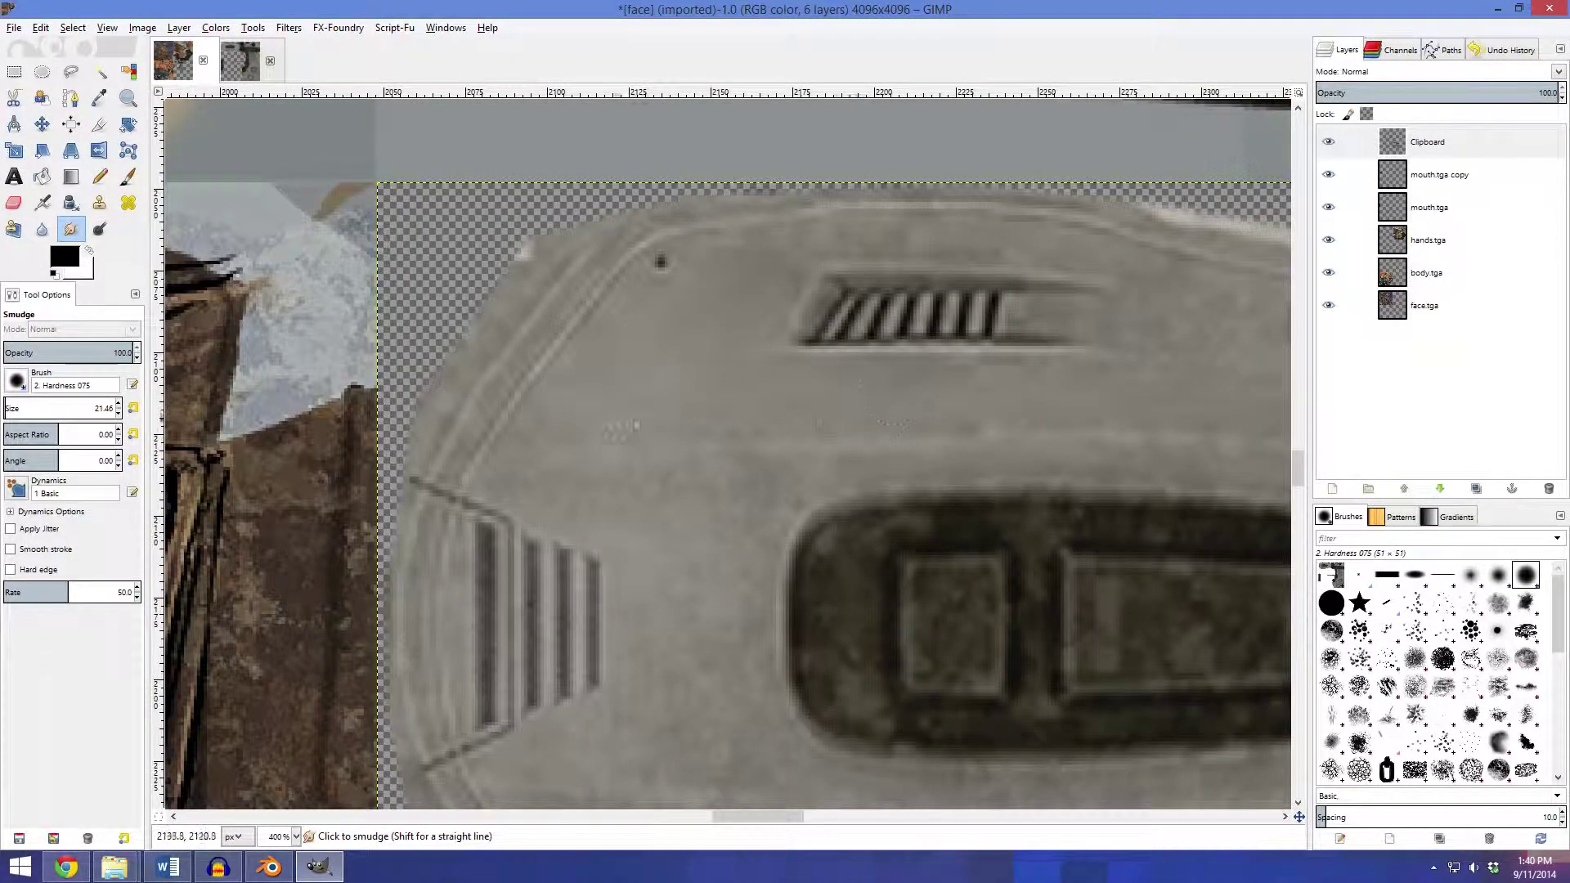
{"action": "scroll", "coordinate": [994, 453], "scroll_direction": "right", "scroll_amount": 5}
{"action": "scroll", "coordinate": [252, 281], "scroll_direction": "right", "scroll_amount": 3}
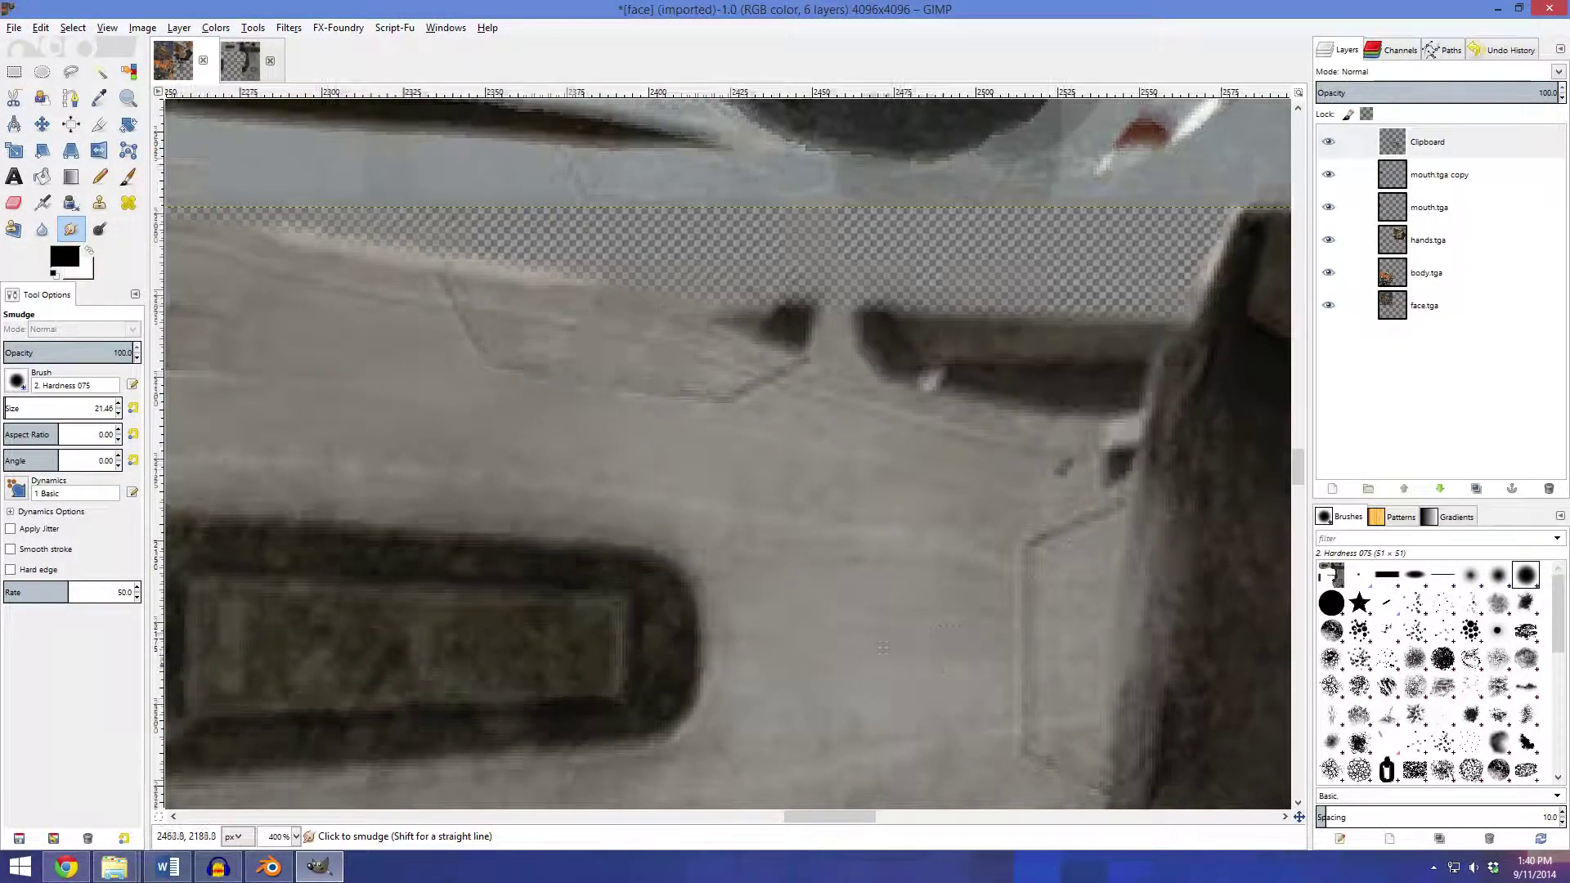
{"action": "scroll", "coordinate": [826, 270], "scroll_direction": "down", "scroll_amount": 3}
{"action": "scroll", "coordinate": [826, 269], "scroll_direction": "left", "scroll_amount": 7}
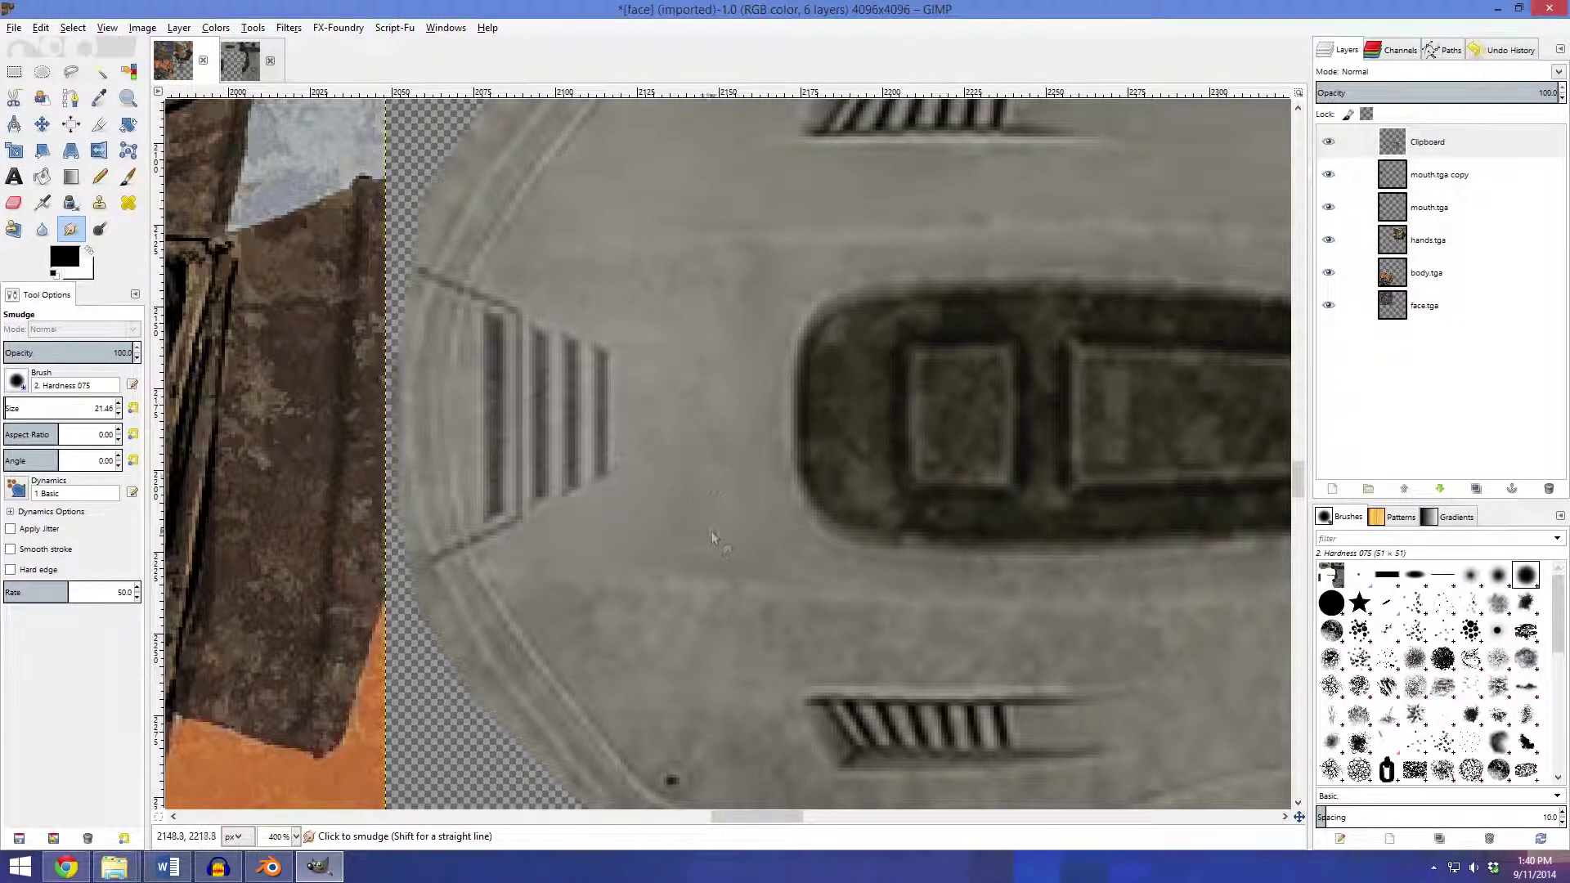
{"action": "scroll", "coordinate": [981, 380], "scroll_direction": "right", "scroll_amount": 5}
{"action": "scroll", "coordinate": [982, 380], "scroll_direction": "down", "scroll_amount": 1}
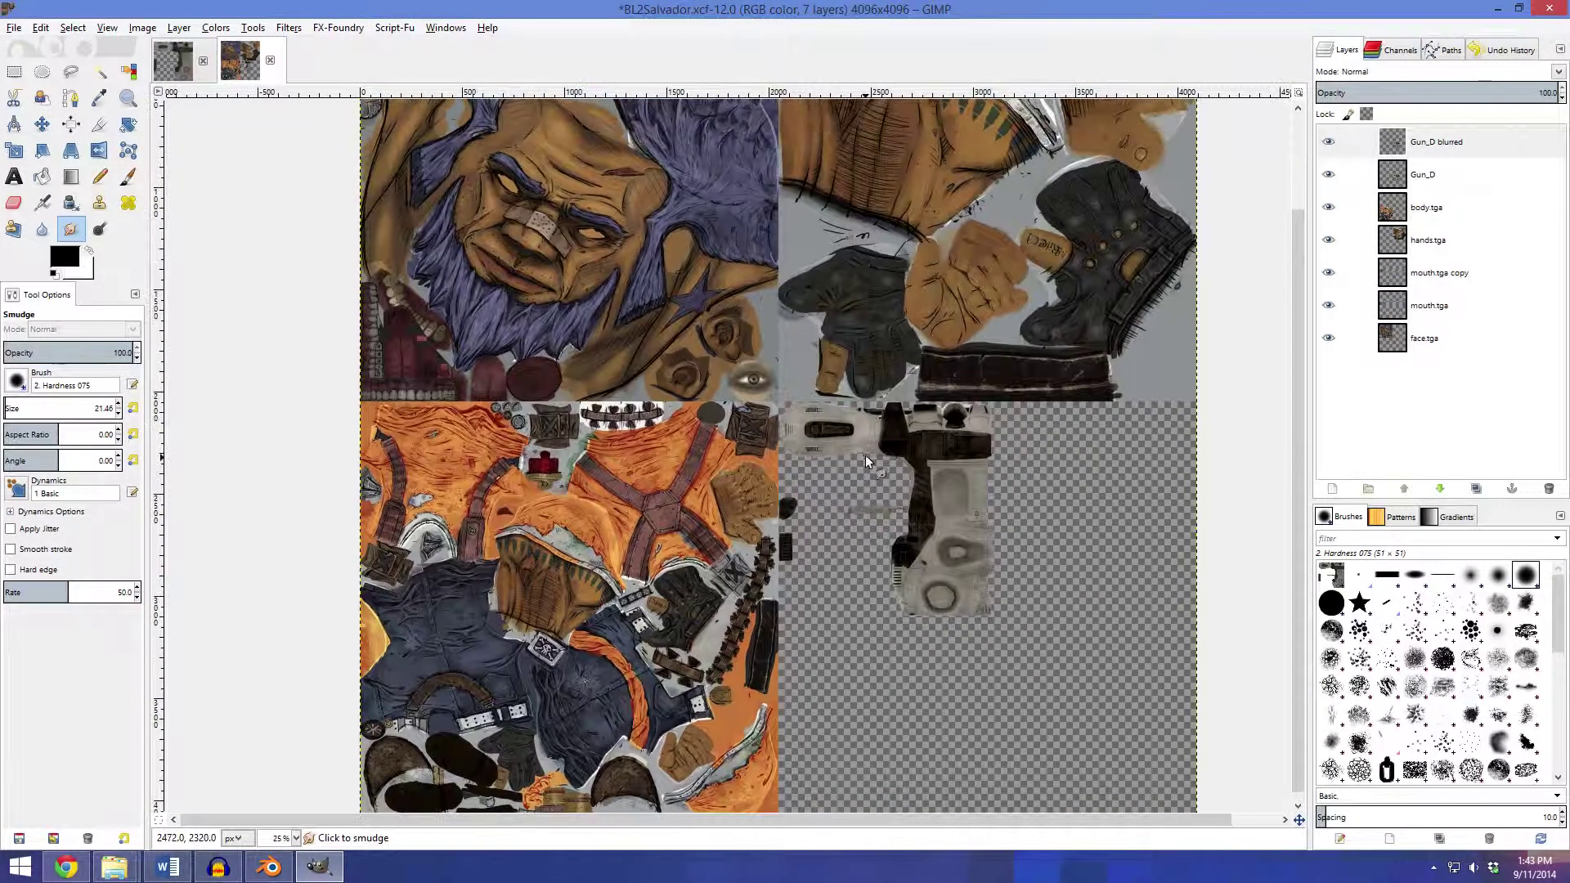
Inspect the blurred gun texture up close and compare its look with Salvador's face texture
{"action": "scroll", "coordinate": [865, 454], "scroll_direction": "down", "scroll_amount": 2}
{"action": "scroll", "coordinate": [844, 448], "scroll_direction": "up", "scroll_amount": 3}
{"action": "scroll", "coordinate": [941, 559], "scroll_direction": "up", "scroll_amount": 3}
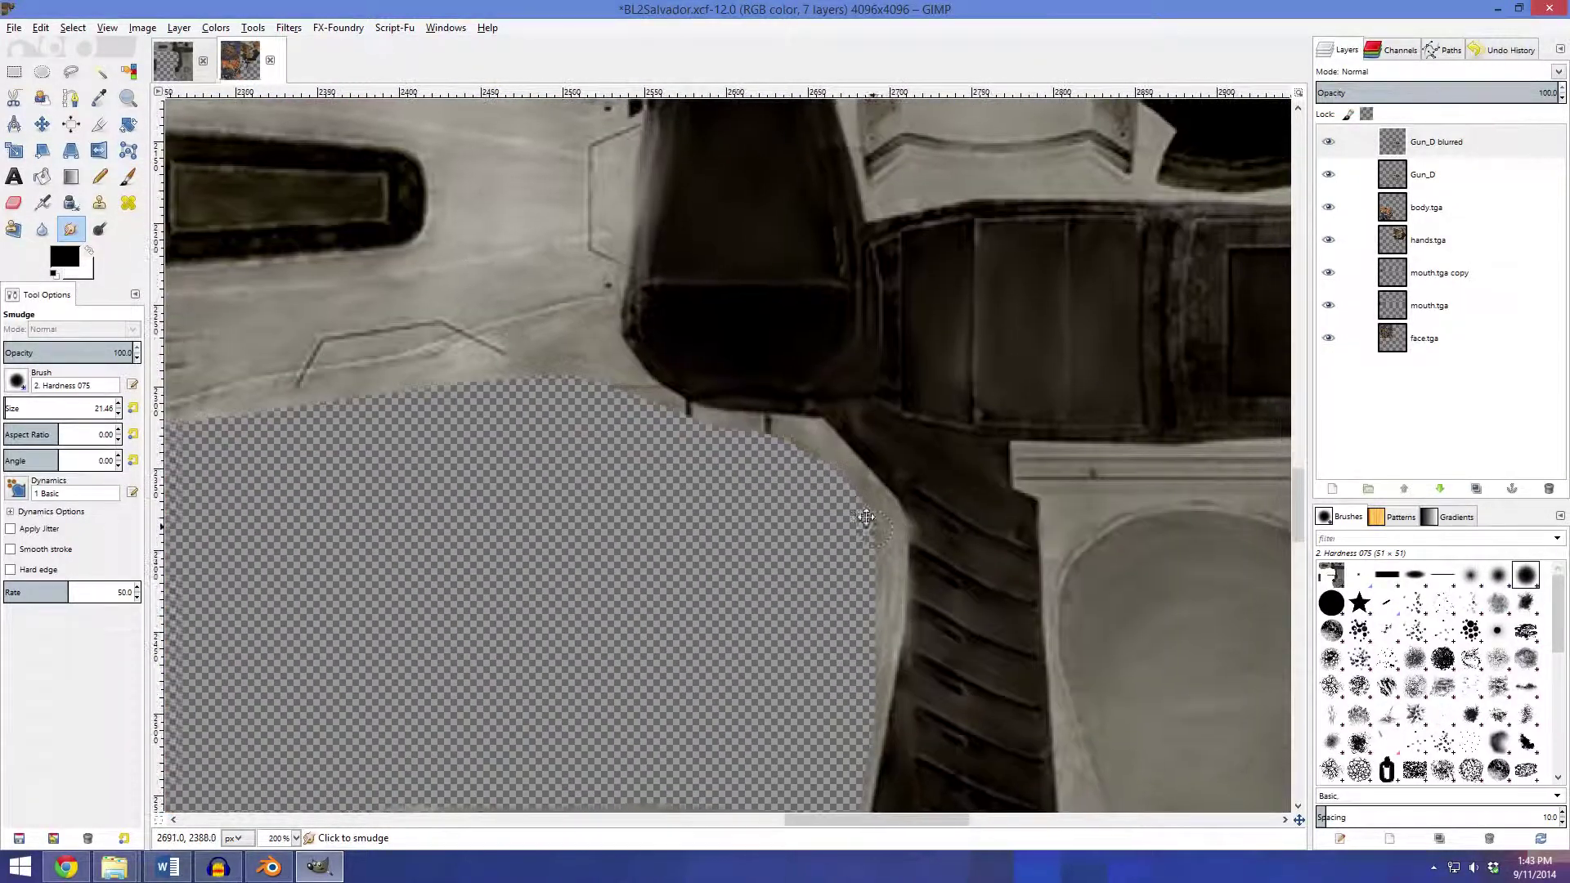
{"action": "left_click_drag", "start_coordinate": [866, 517], "coordinate": [813, 309]}
{"action": "scroll", "coordinate": [531, 352], "scroll_direction": "down", "scroll_amount": 5}
{"action": "left_click_drag", "start_coordinate": [213, 175], "coordinate": [528, 360]}
{"action": "scroll", "coordinate": [527, 360], "scroll_direction": "up", "scroll_amount": 3}
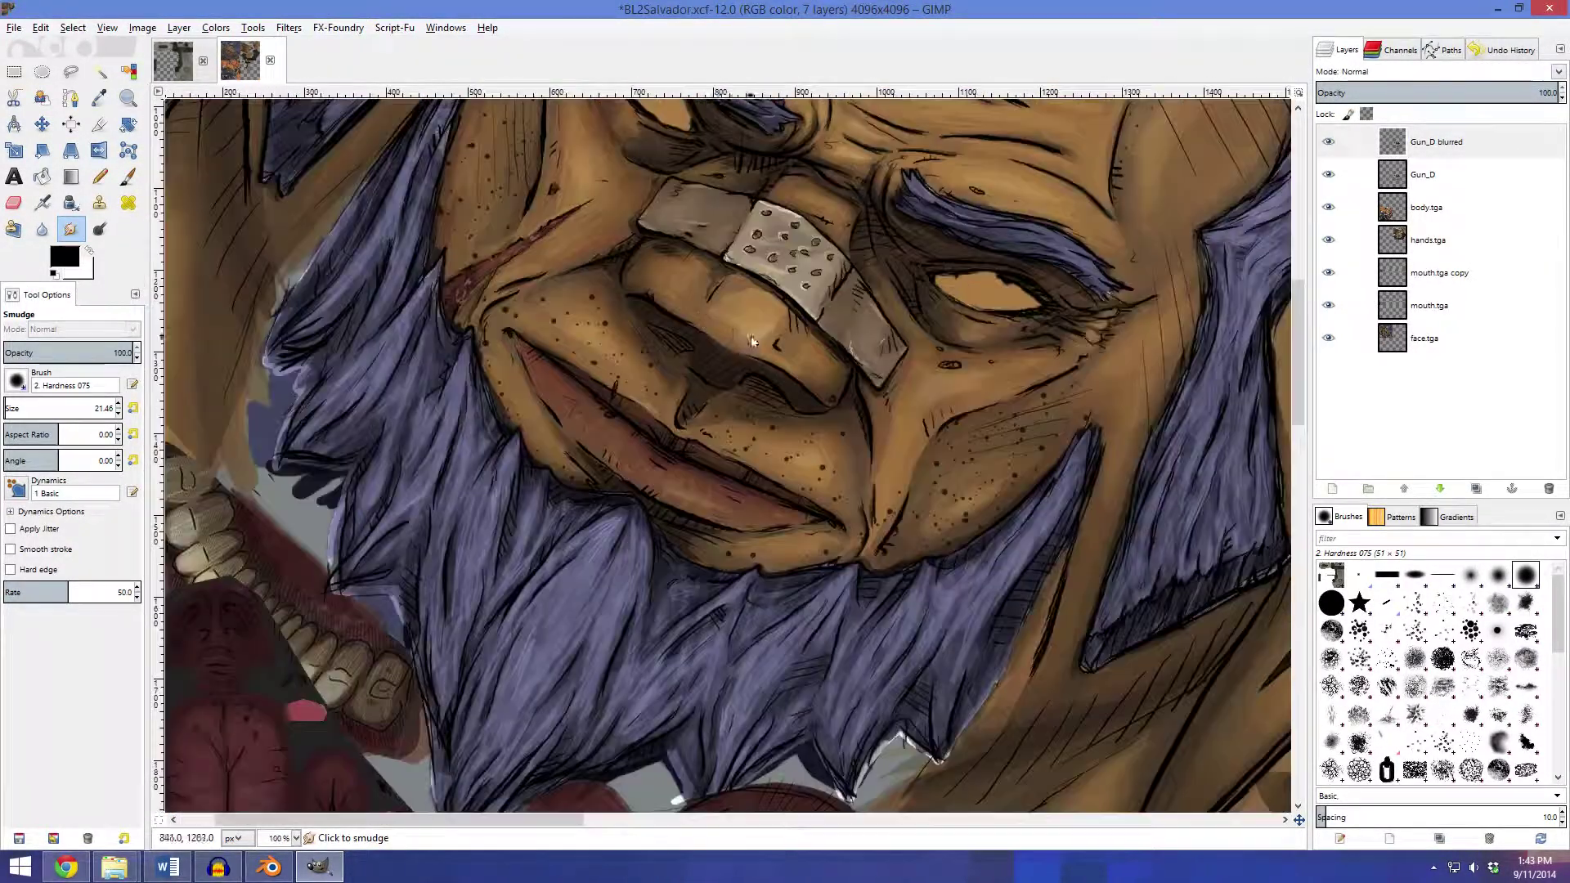
{"action": "scroll", "coordinate": [841, 425], "scroll_direction": "down", "scroll_amount": 5}
{"action": "scroll", "coordinate": [872, 477], "scroll_direction": "up", "scroll_amount": 3}
{"action": "scroll", "coordinate": [832, 463], "scroll_direction": "down", "scroll_amount": 2}
Show the Body_E.tga layer in the Body_D image and copy the visible glow texture
{"action": "left_click", "coordinate": [158, 69]}
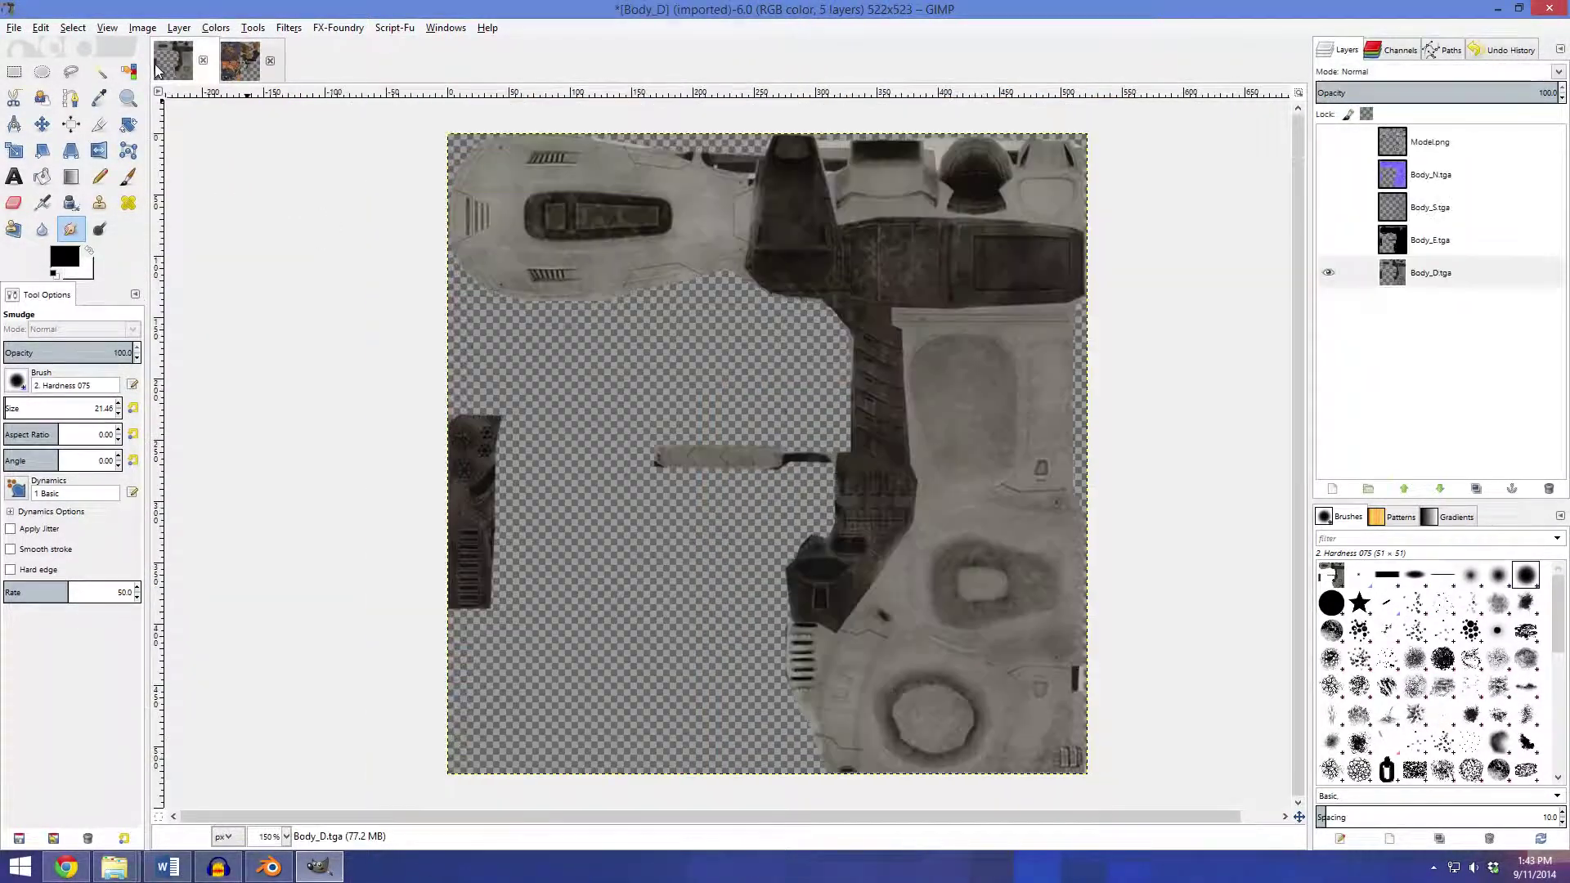
{"action": "left_click", "coordinate": [1330, 241]}
{"action": "left_click", "coordinate": [1430, 239]}
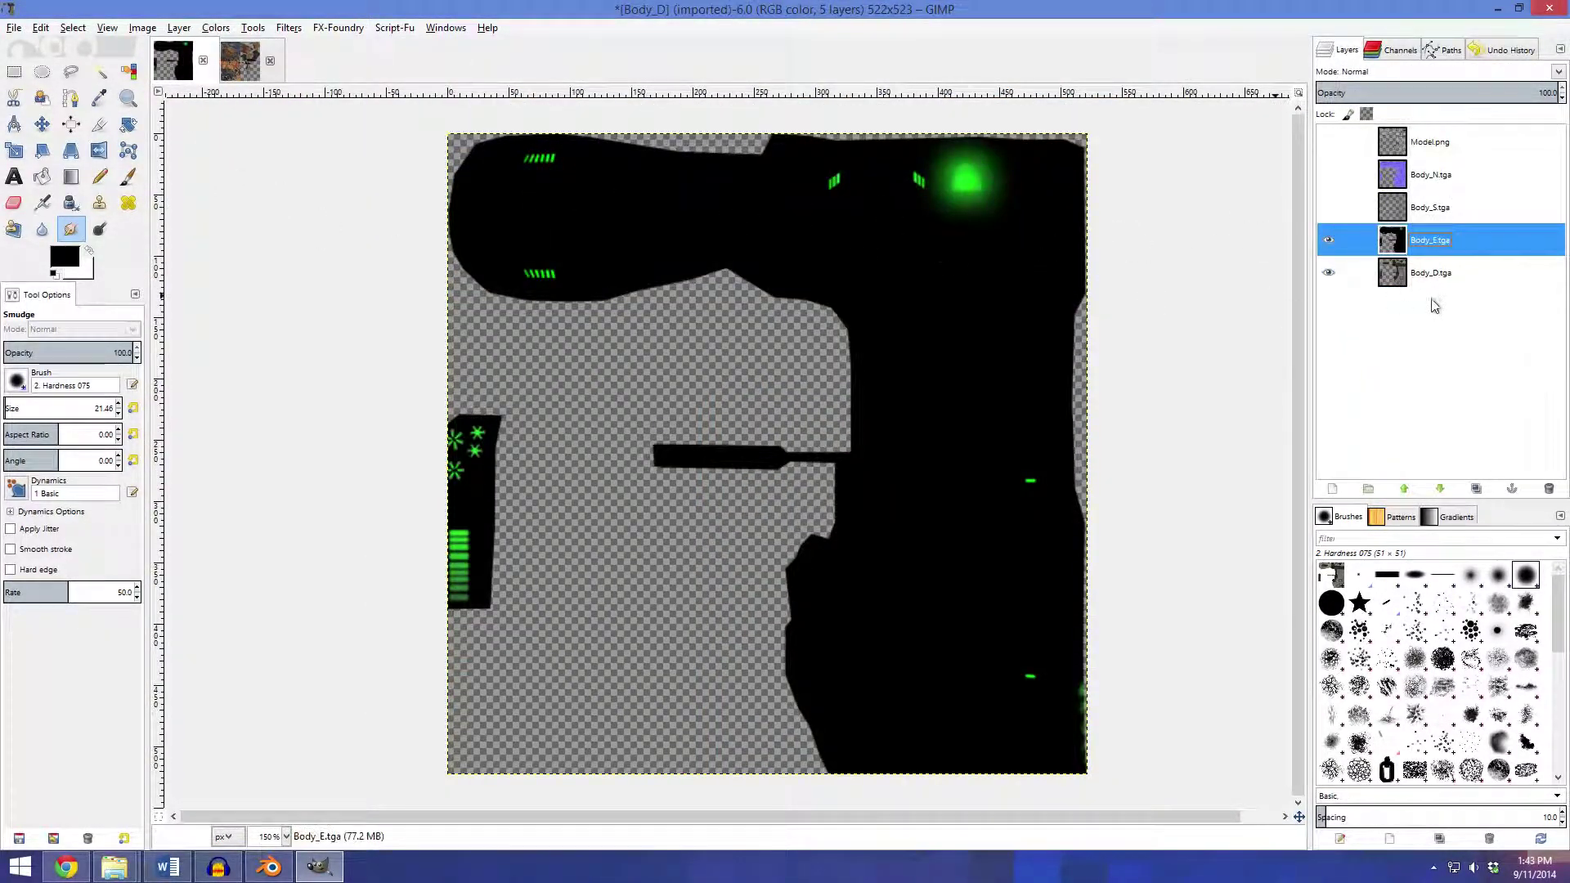
{"action": "left_click", "coordinate": [37, 32]}
{"action": "left_click", "coordinate": [71, 158]}
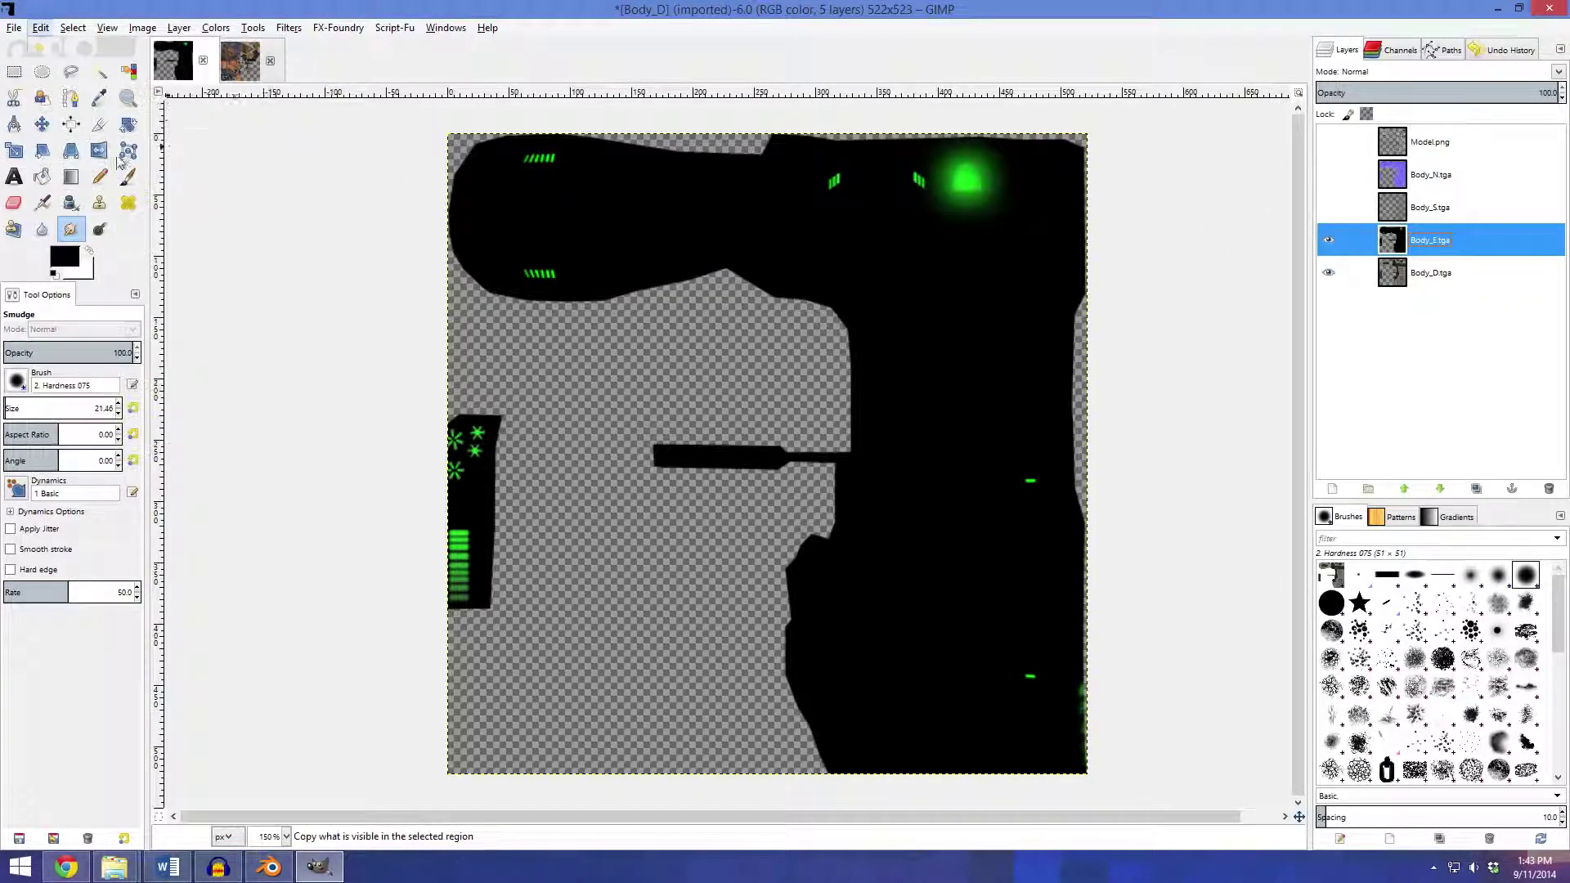
Switch to the BL2Salvador.xcf image and paste the copied glow texture as a new layer
{"action": "left_click", "coordinate": [239, 60]}
{"action": "key", "text": "minus"}
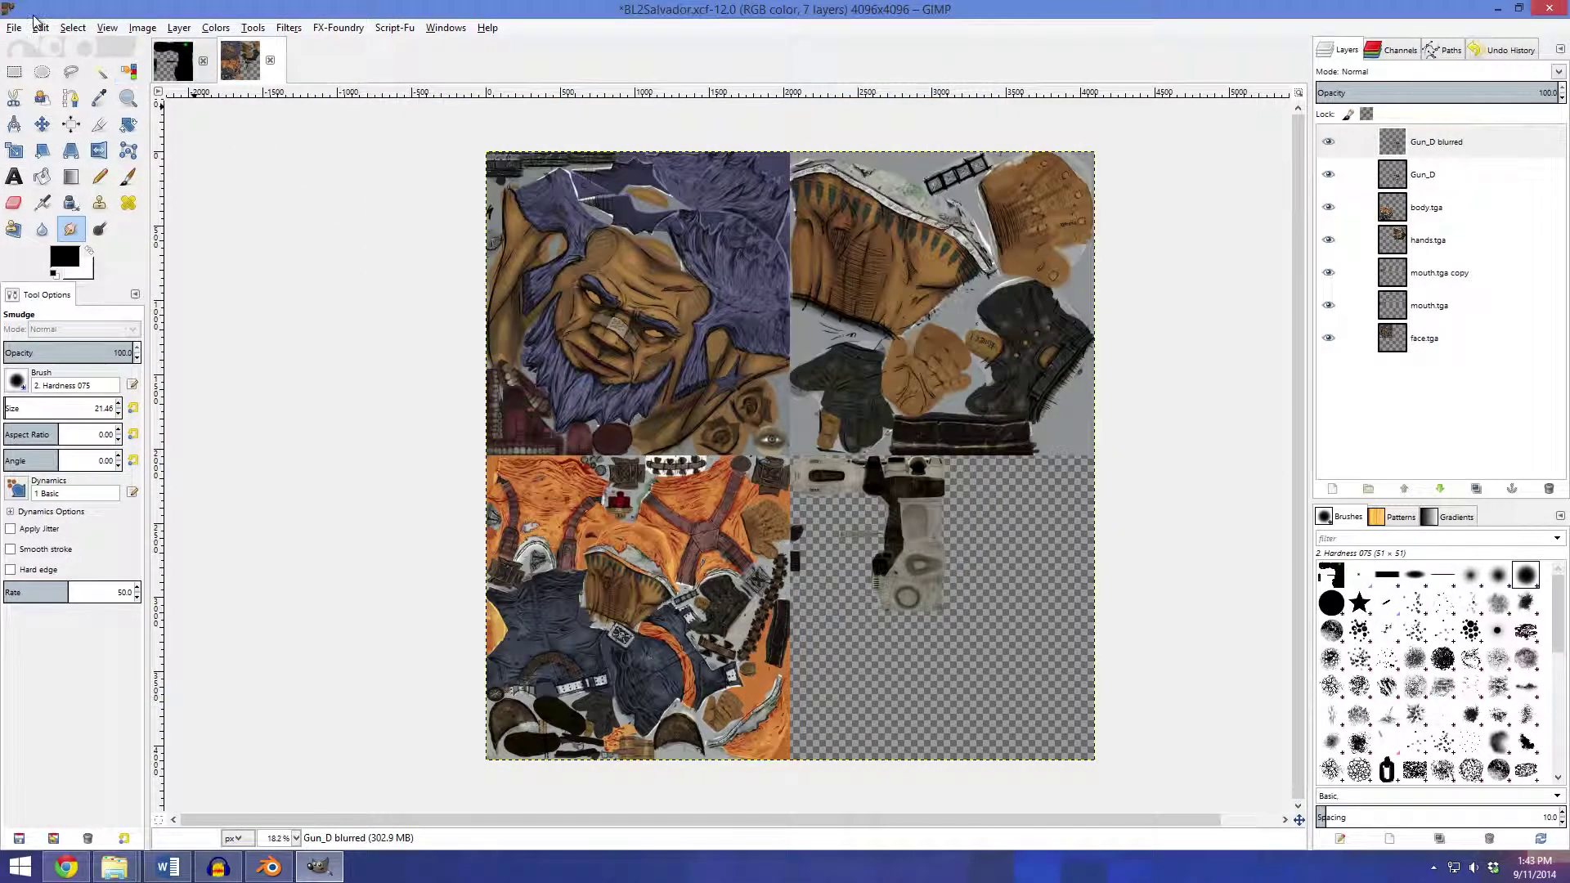
{"action": "left_click", "coordinate": [40, 27]}
{"action": "mouse_move", "coordinate": [237, 224]}
{"action": "left_click", "coordinate": [341, 240]}
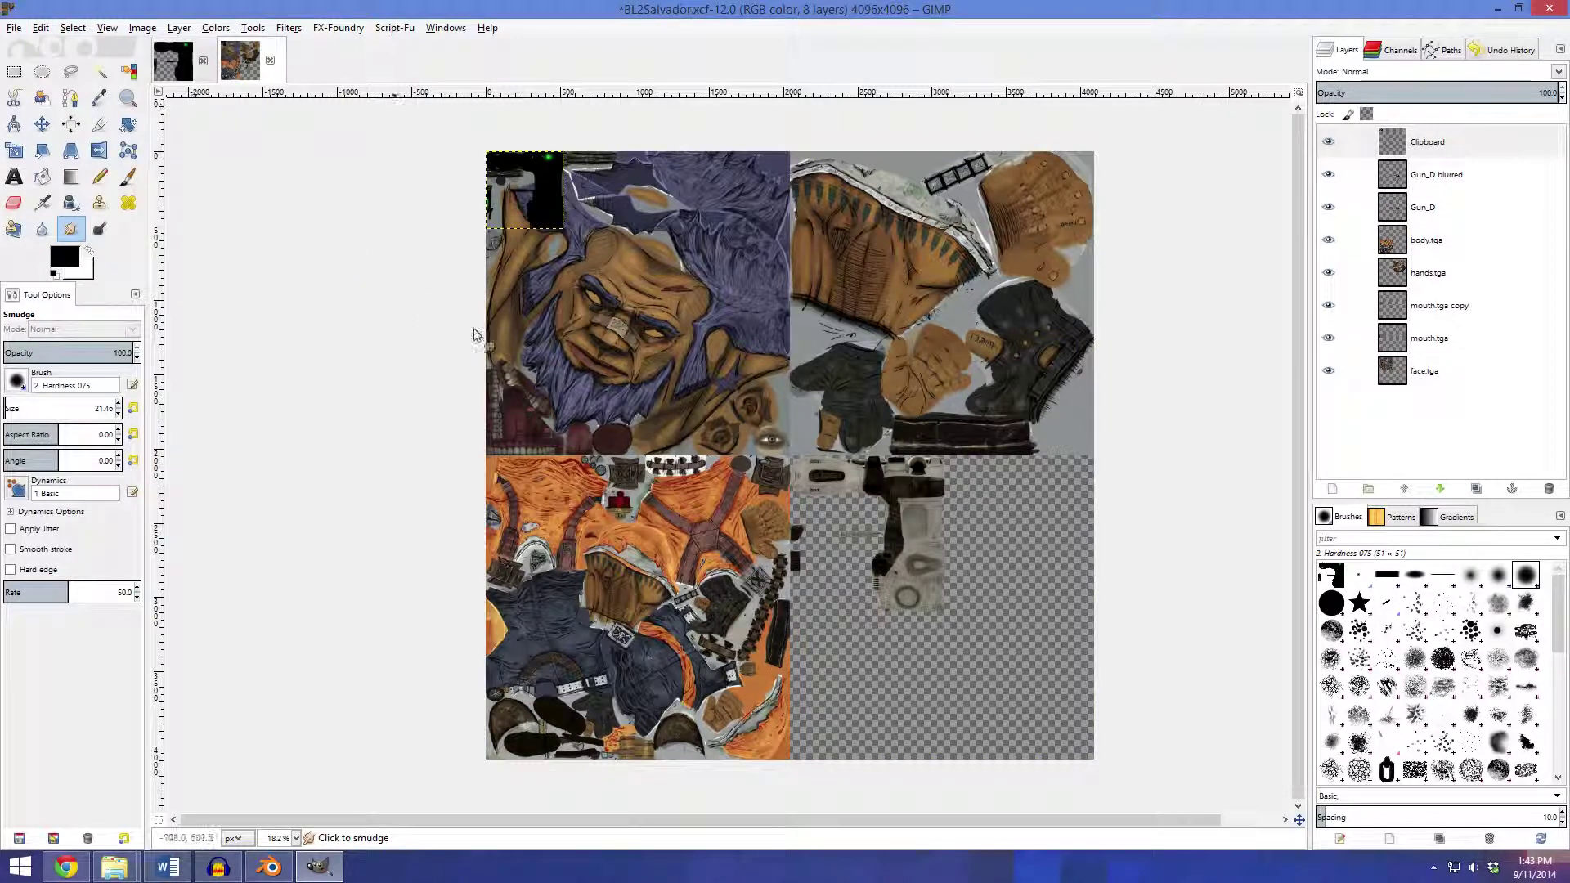
Scale the pasted glow layer to 1044 × 1046 px with its aspect ratio kept
{"action": "key", "text": "plus"}
{"action": "key", "text": "plus"}
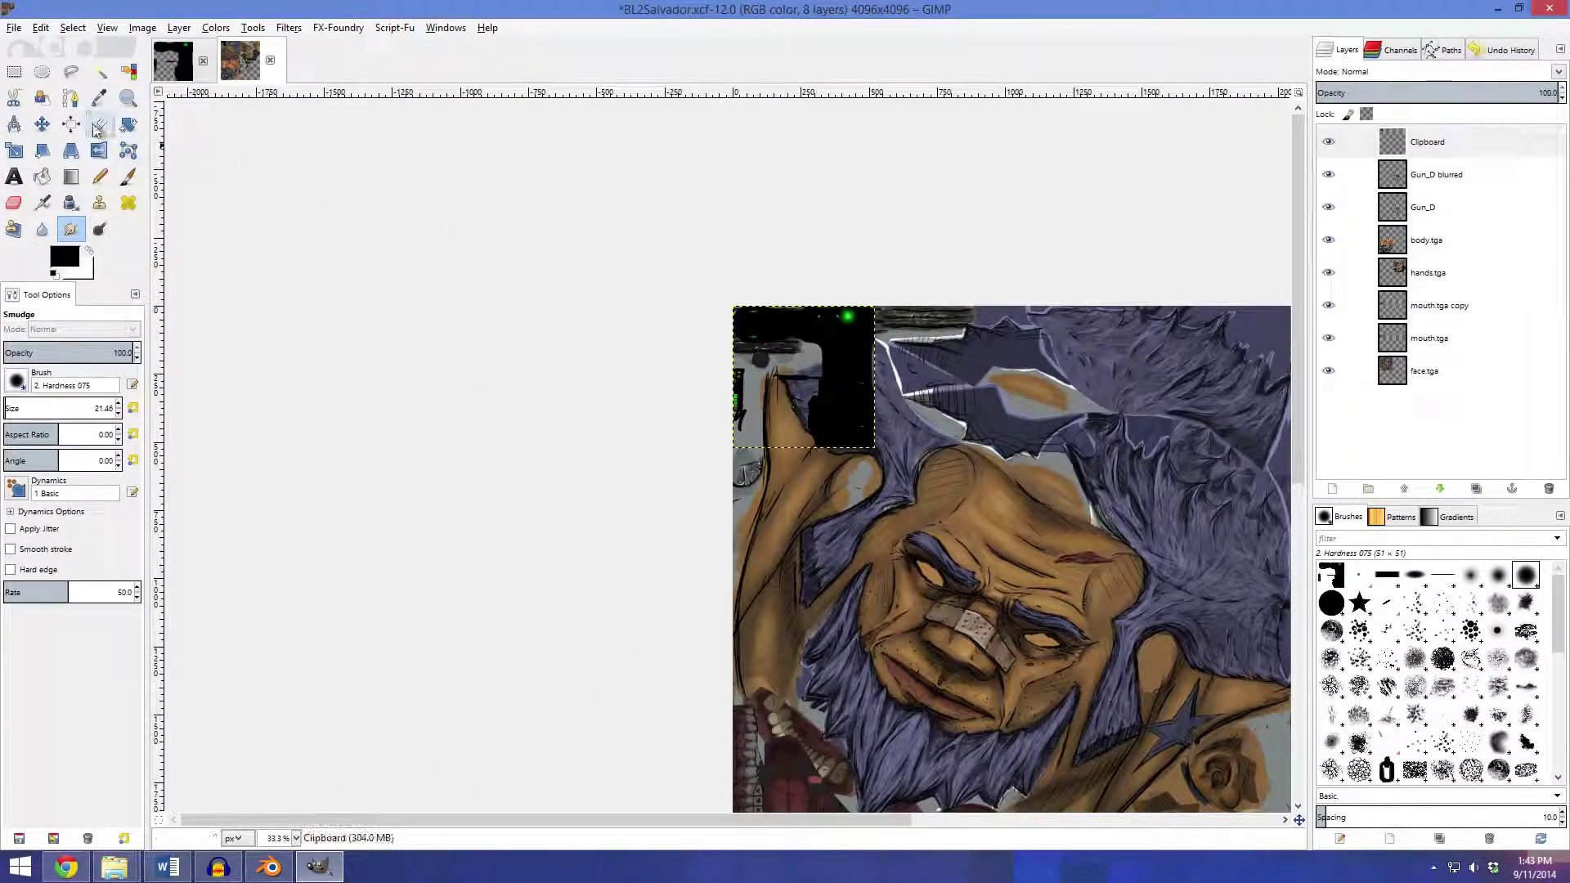
{"action": "left_click", "coordinate": [14, 150]}
{"action": "left_click", "coordinate": [805, 380]}
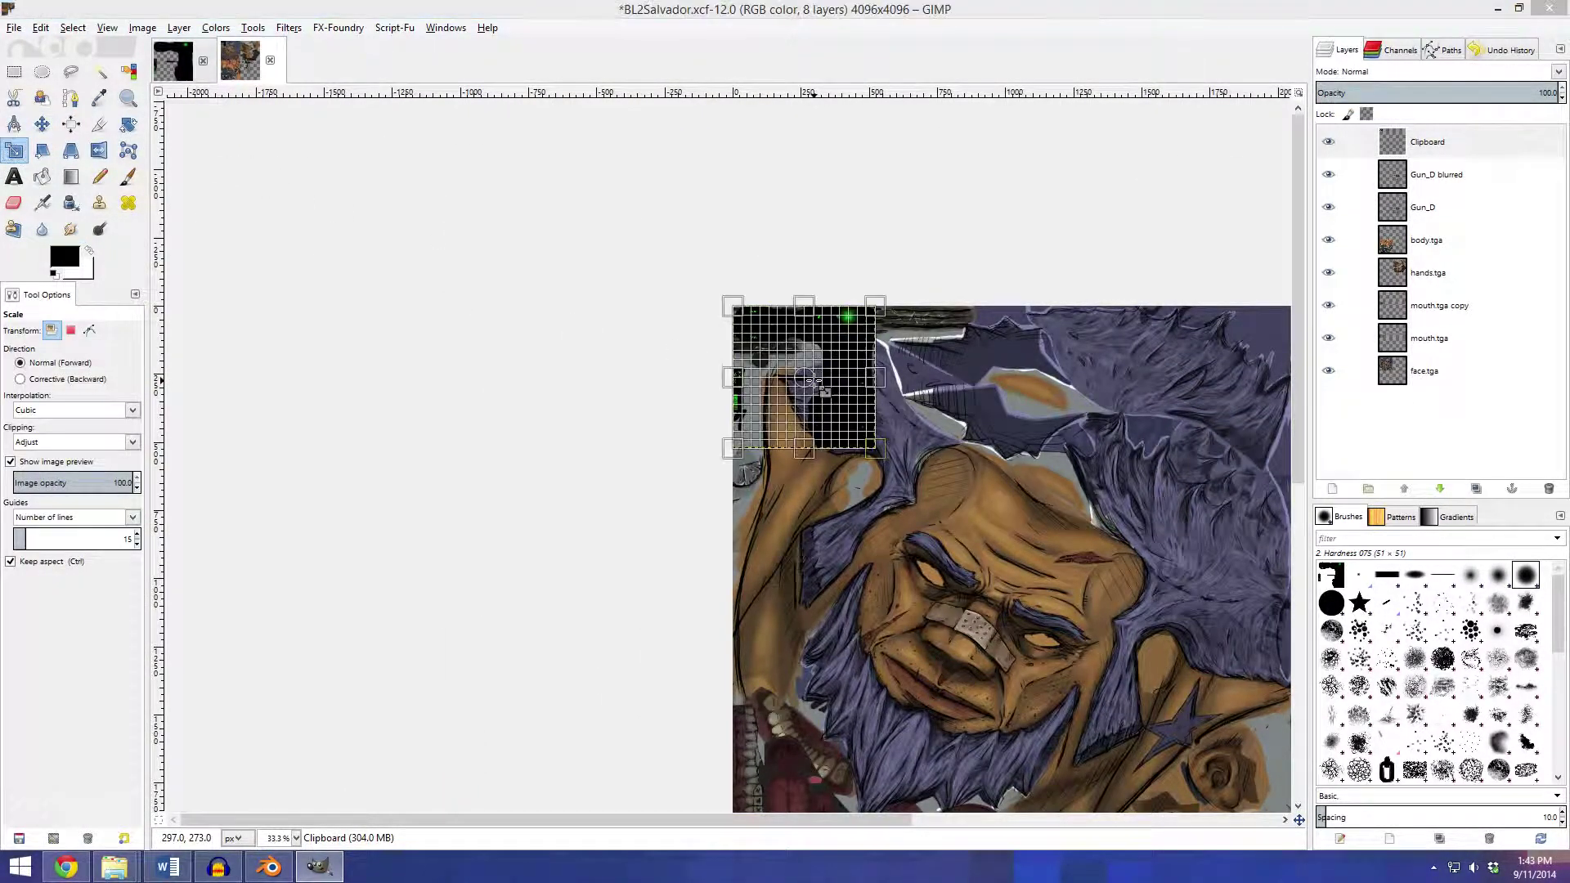
{"action": "left_click_drag", "start_coordinate": [809, 454], "coordinate": [787, 497]}
{"action": "left_click", "coordinate": [210, 444]}
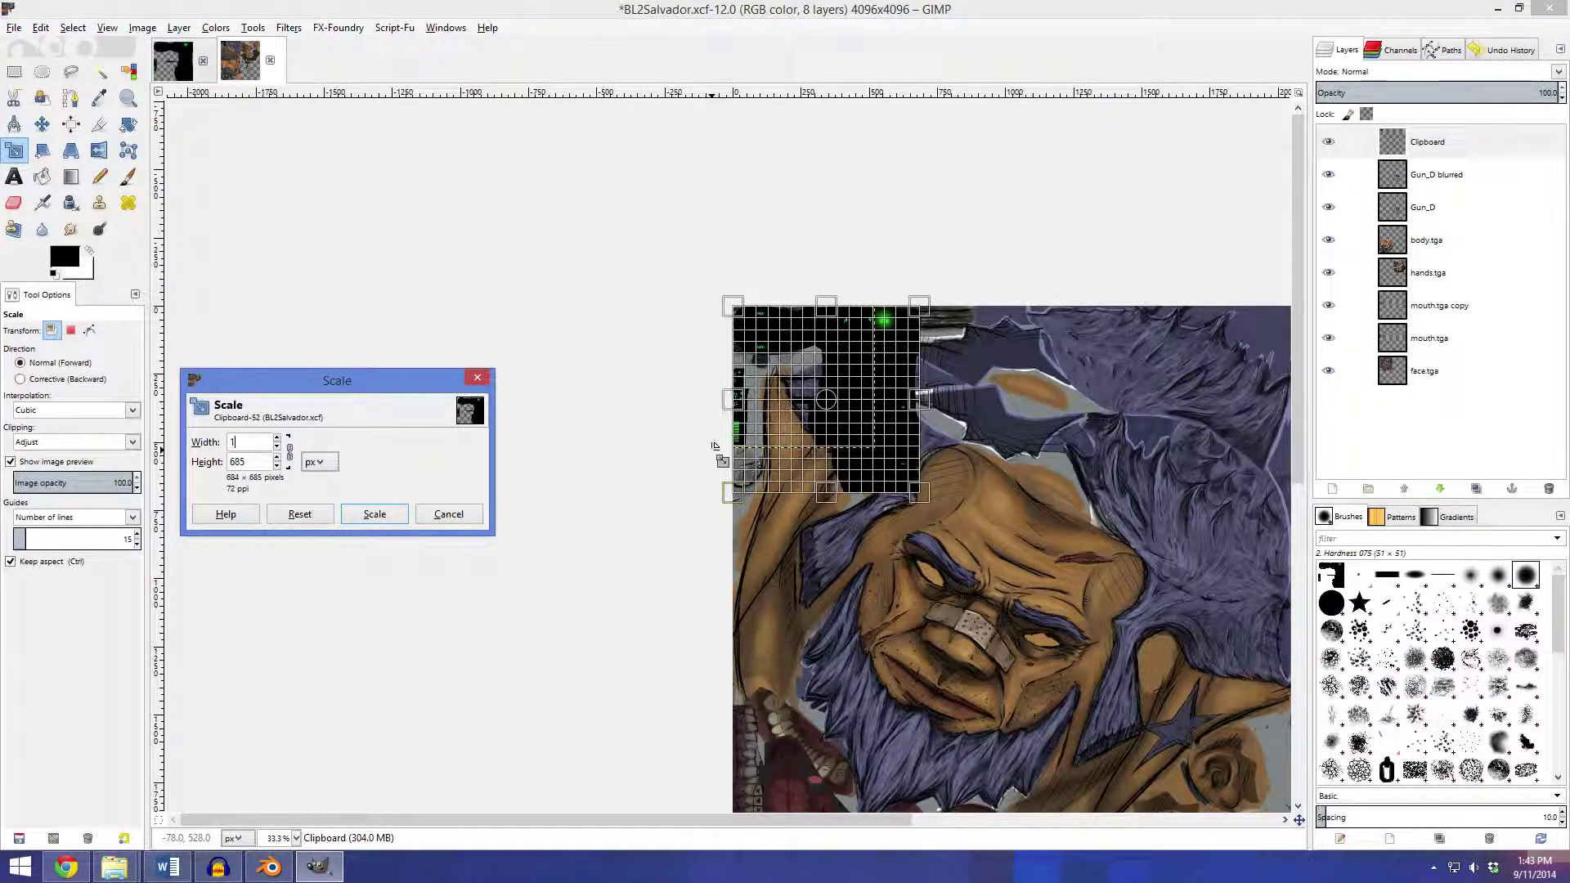
{"action": "type", "text": "1044"}
{"action": "left_click", "coordinate": [262, 460]}
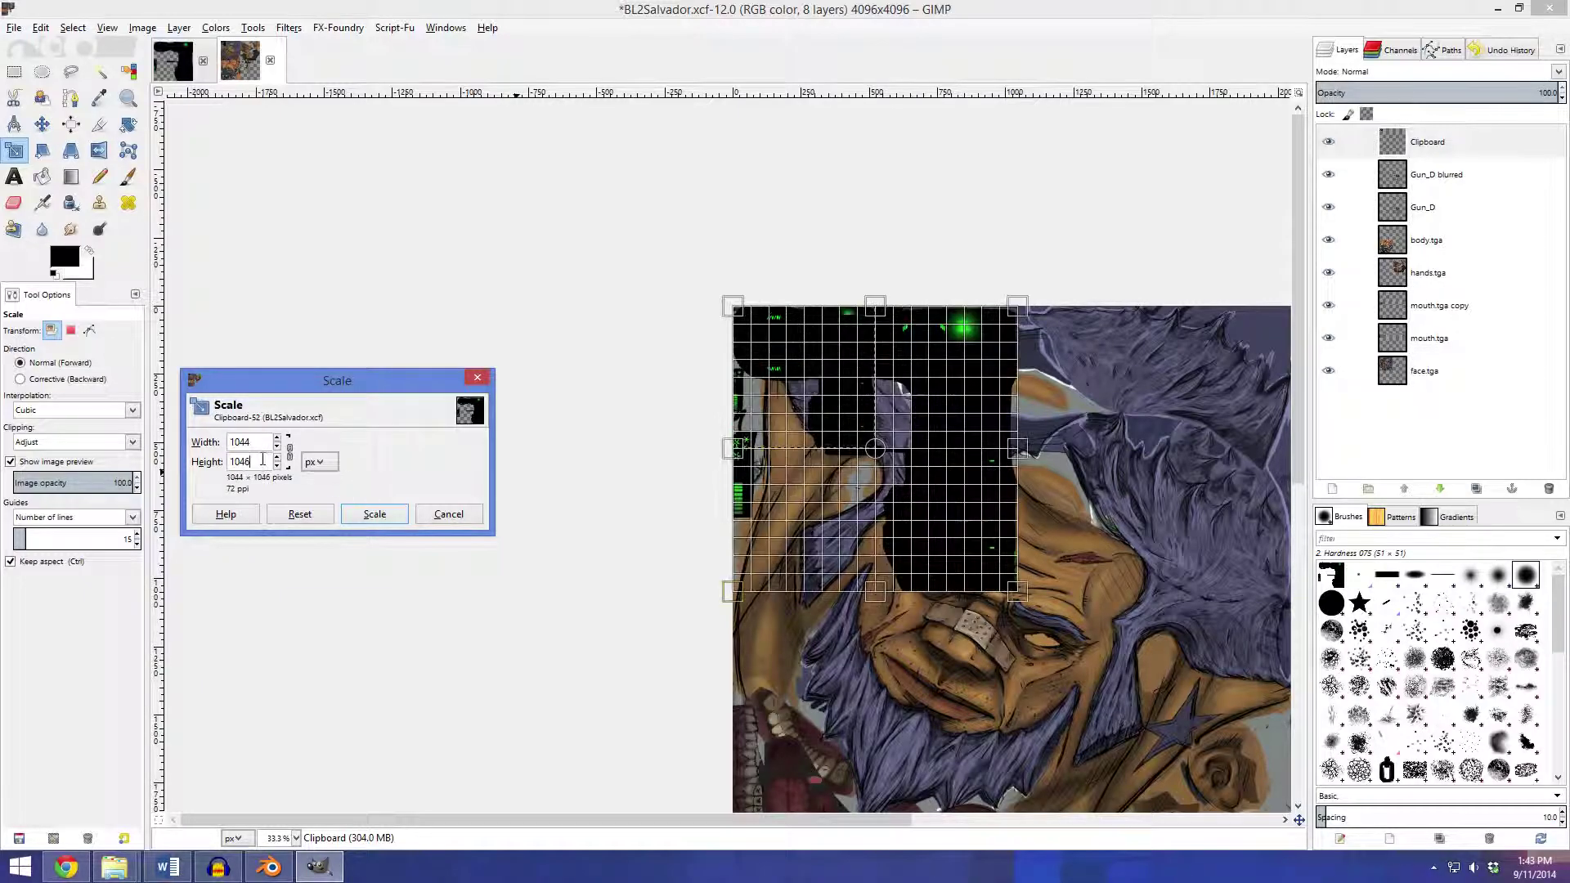
{"action": "left_click", "coordinate": [375, 513]}
Move the scaled glow layer into the upper-left corner of the canvas's empty lower-right quadrant, flush with the neighbouring textures, and check its alignment
{"action": "key", "text": "minus"}
{"action": "key", "text": "minus"}
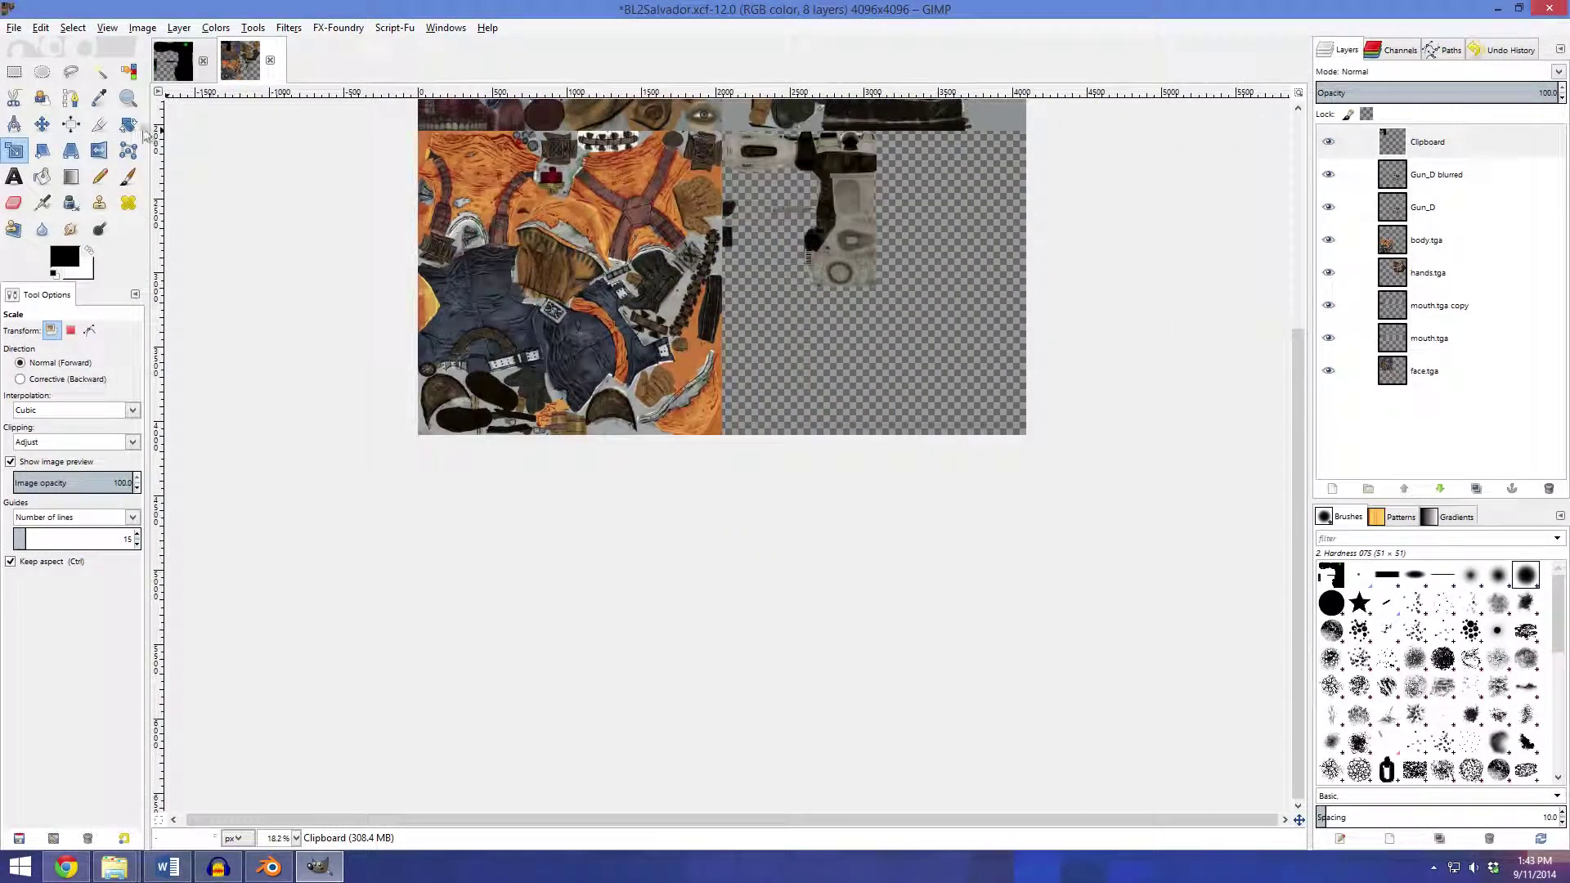
{"action": "left_click", "coordinate": [42, 125]}
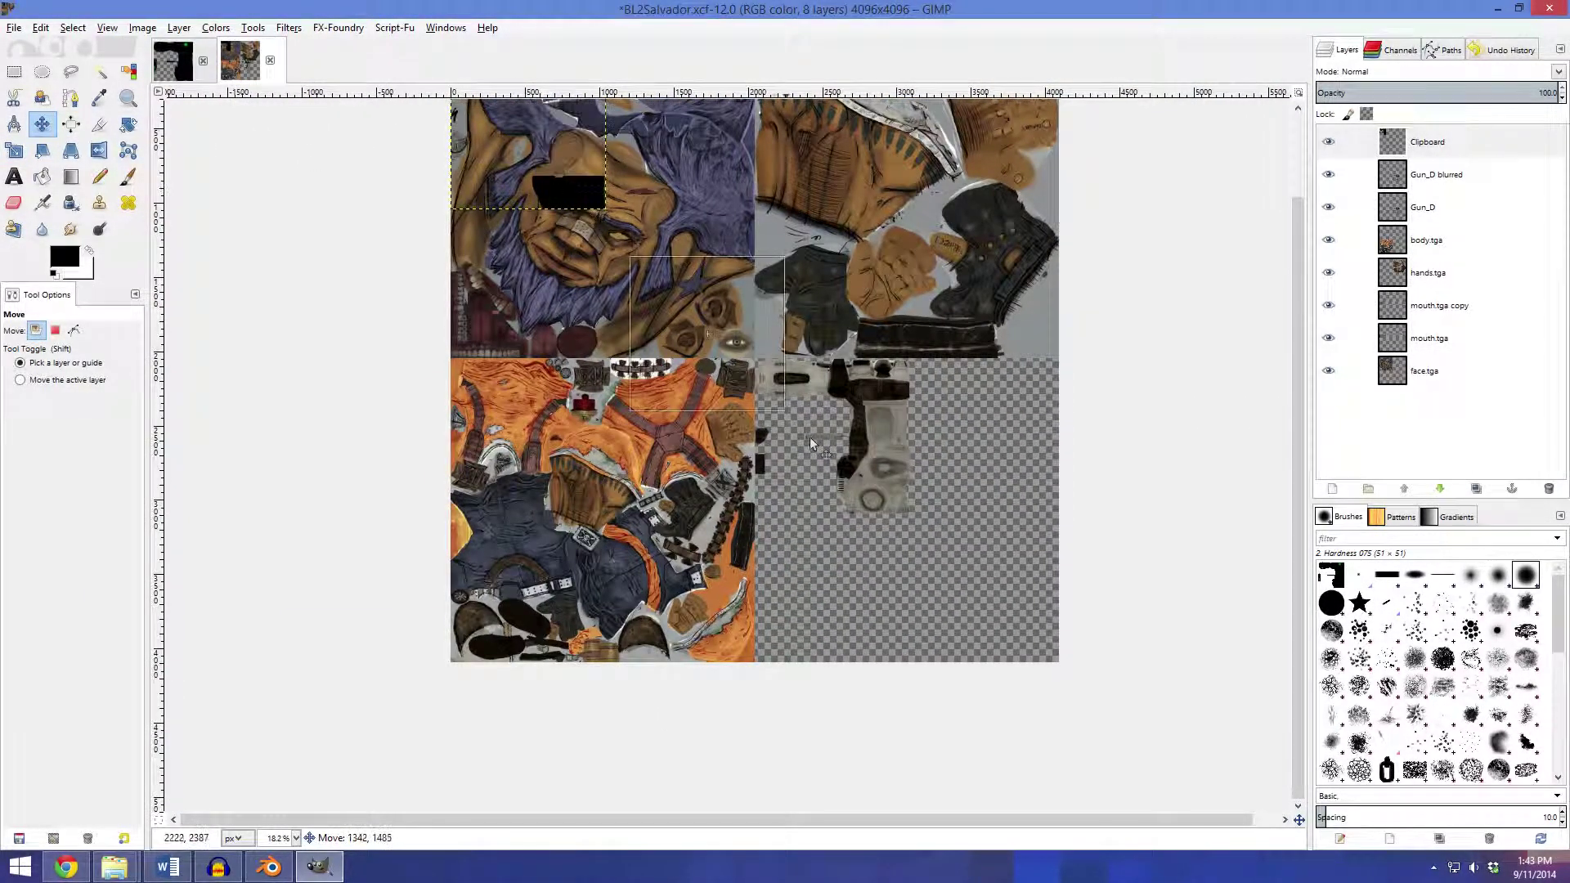
{"action": "scroll", "coordinate": [870, 458], "scroll_direction": "up", "scroll_amount": 7}
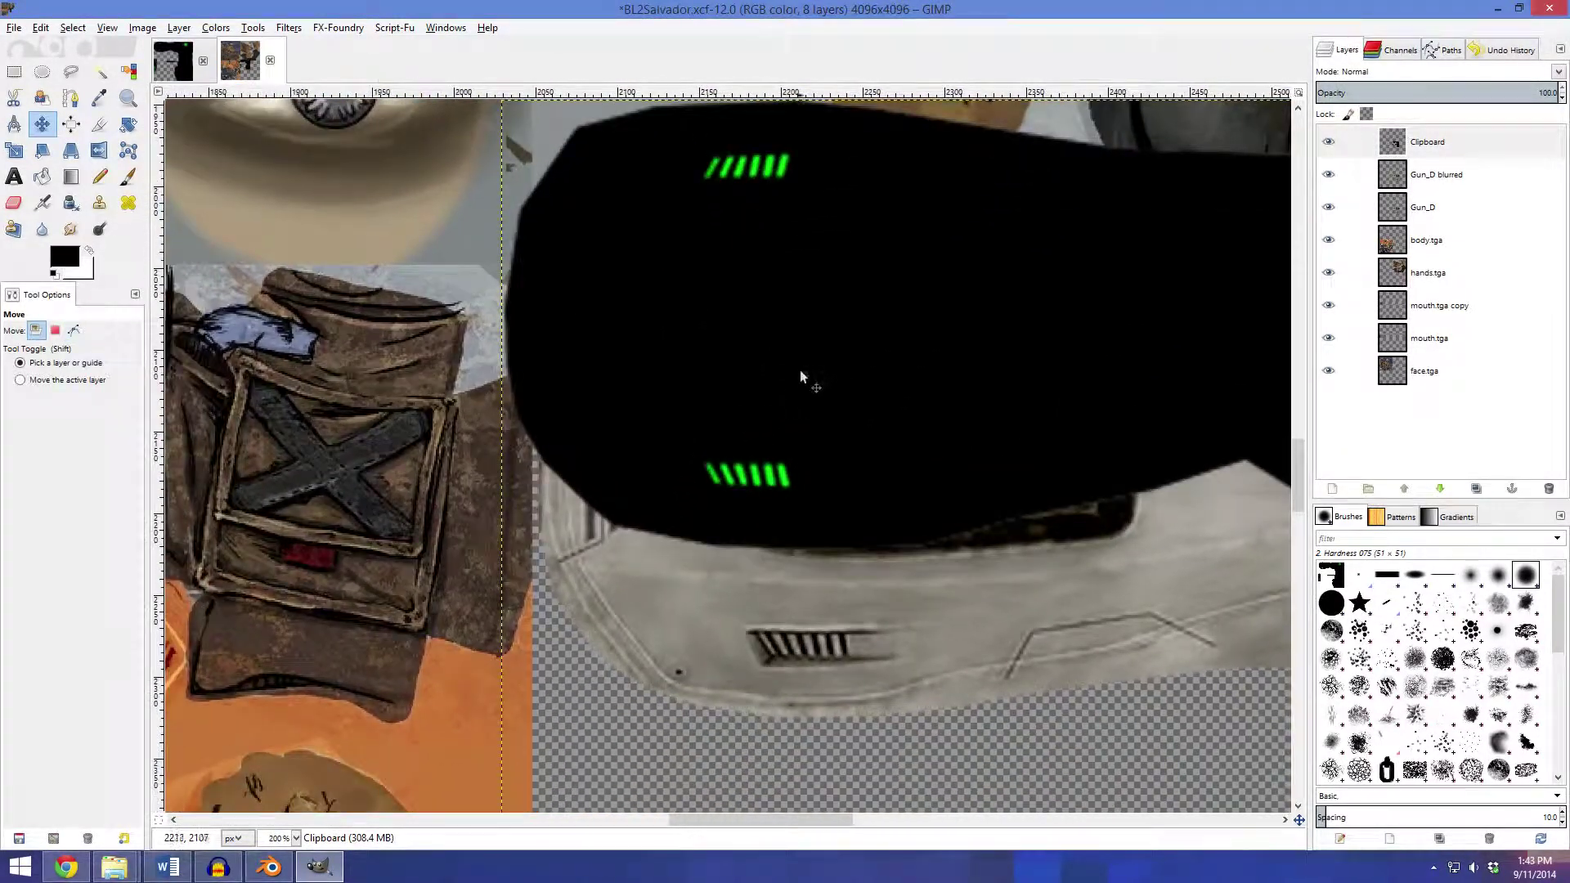
{"action": "left_click_drag", "start_coordinate": [800, 365], "coordinate": [854, 541]}
{"action": "scroll", "coordinate": [646, 301], "scroll_direction": "up", "scroll_amount": 3}
{"action": "left_click_drag", "start_coordinate": [964, 612], "coordinate": [905, 601]}
{"action": "scroll", "coordinate": [905, 601], "scroll_direction": "up", "scroll_amount": 3}
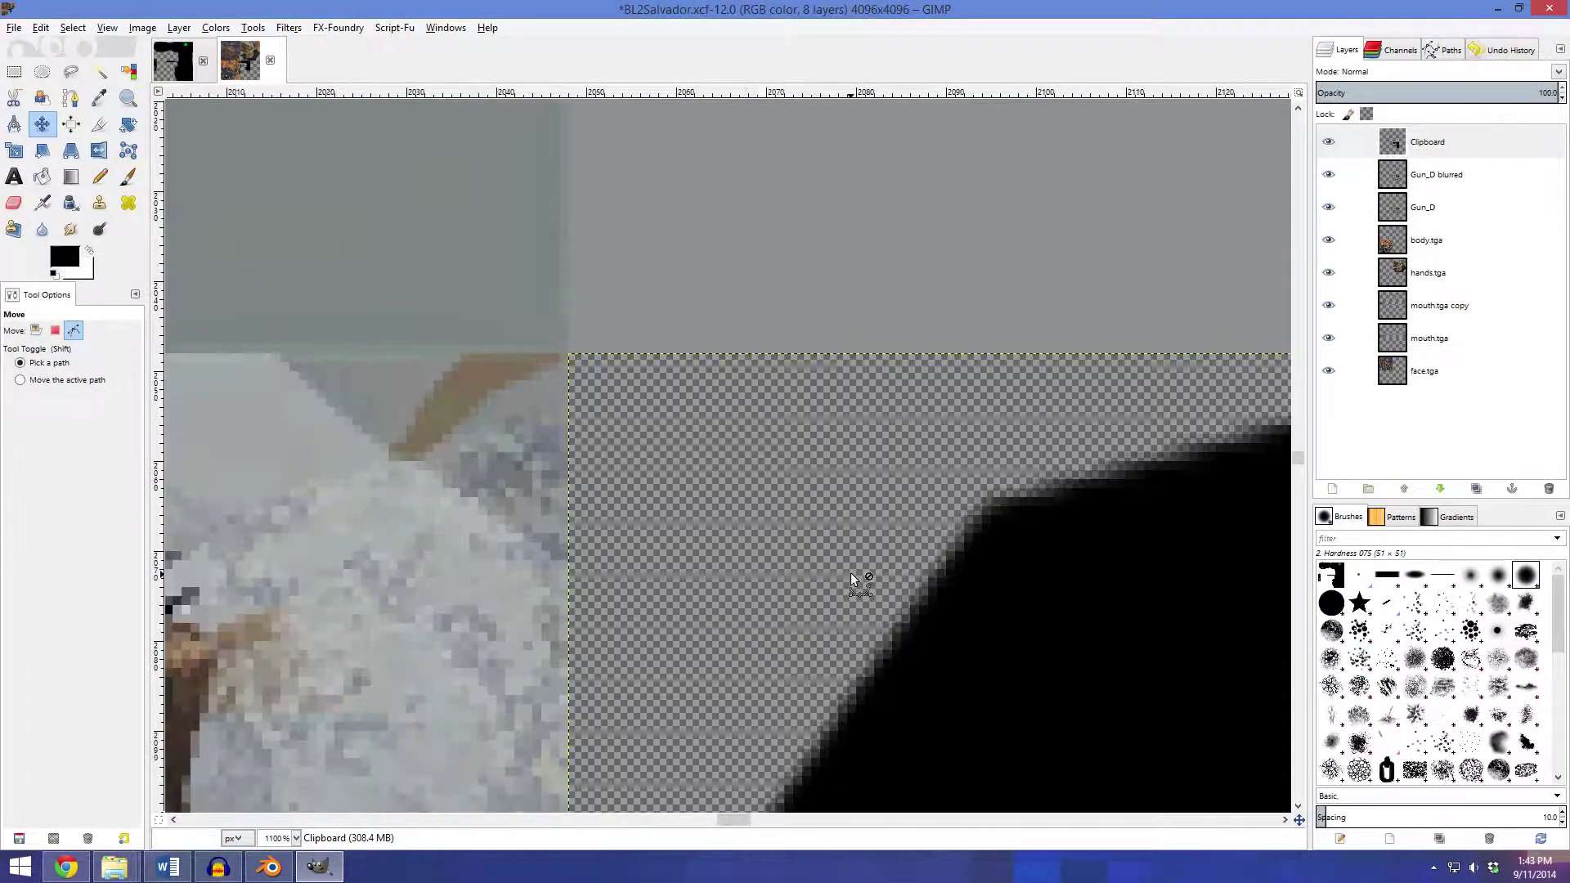
{"action": "left_click", "coordinate": [1327, 144]}
{"action": "left_click", "coordinate": [1327, 144]}
{"action": "scroll", "coordinate": [940, 337], "scroll_direction": "down", "scroll_amount": 7}
Show only the Body_S.tga layer in the Body_D image and copy the visible specular texture
{"action": "left_click", "coordinate": [1404, 178]}
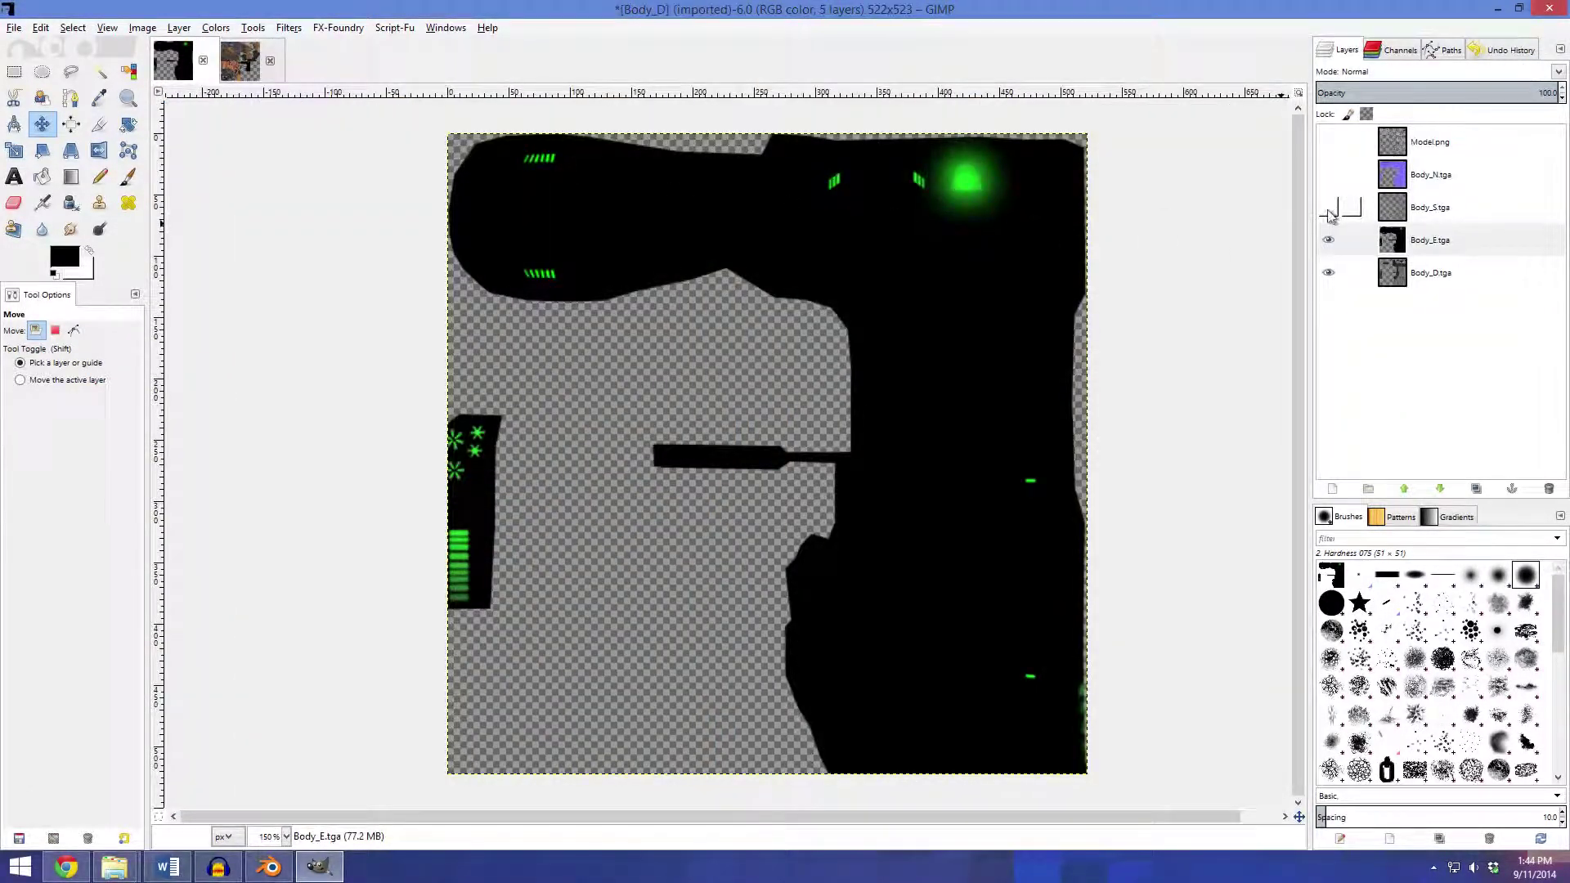
{"action": "left_click", "coordinate": [1328, 239]}
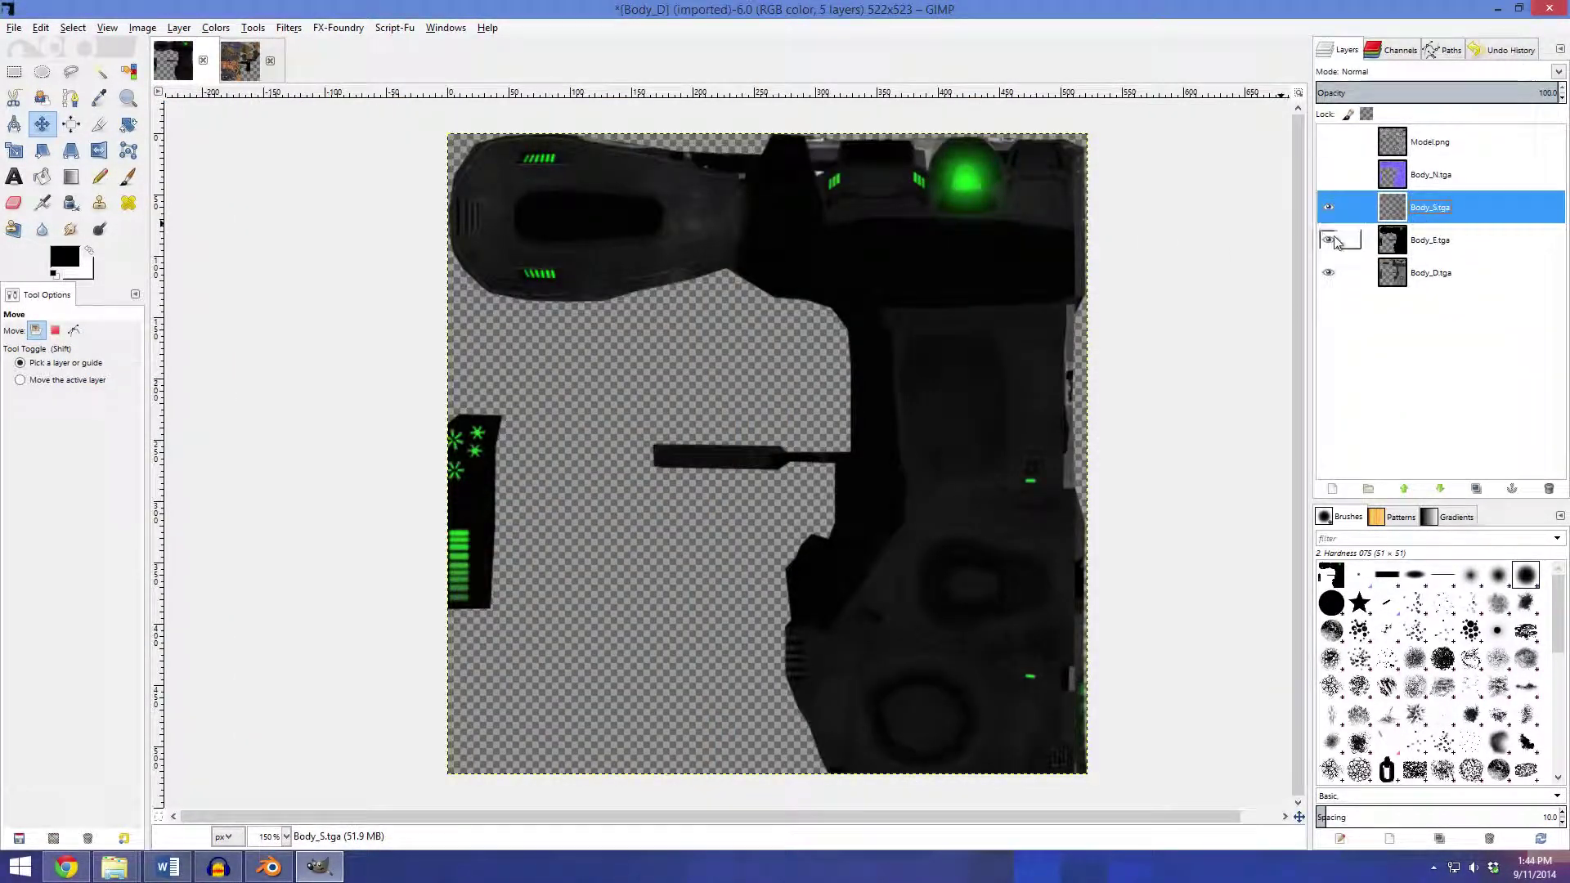
{"action": "left_click_drag", "start_coordinate": [1330, 241], "coordinate": [1330, 276]}
{"action": "left_click", "coordinate": [40, 30]}
{"action": "left_click", "coordinate": [828, 7]}
{"action": "left_click", "coordinate": [39, 27]}
{"action": "left_click", "coordinate": [78, 158]}
Switch to the BL2Salvador.xcf image and paste the copied specular texture as a new layer
{"action": "left_click", "coordinate": [240, 61]}
{"action": "left_click", "coordinate": [41, 28]}
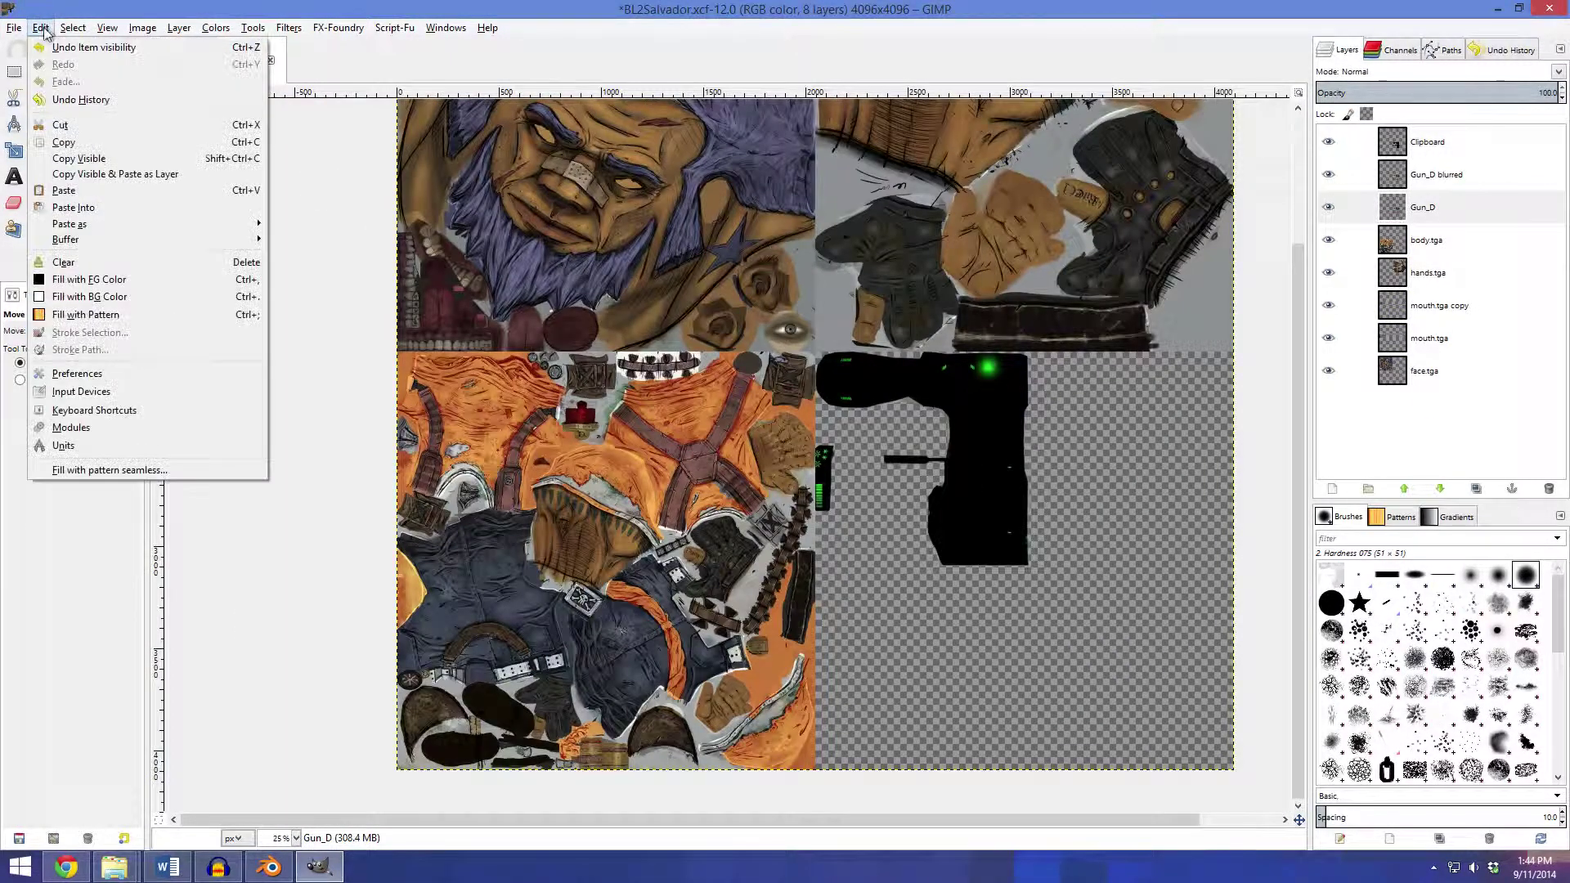
{"action": "left_click", "coordinate": [41, 28]}
{"action": "left_click", "coordinate": [41, 27]}
{"action": "mouse_move", "coordinate": [115, 225]}
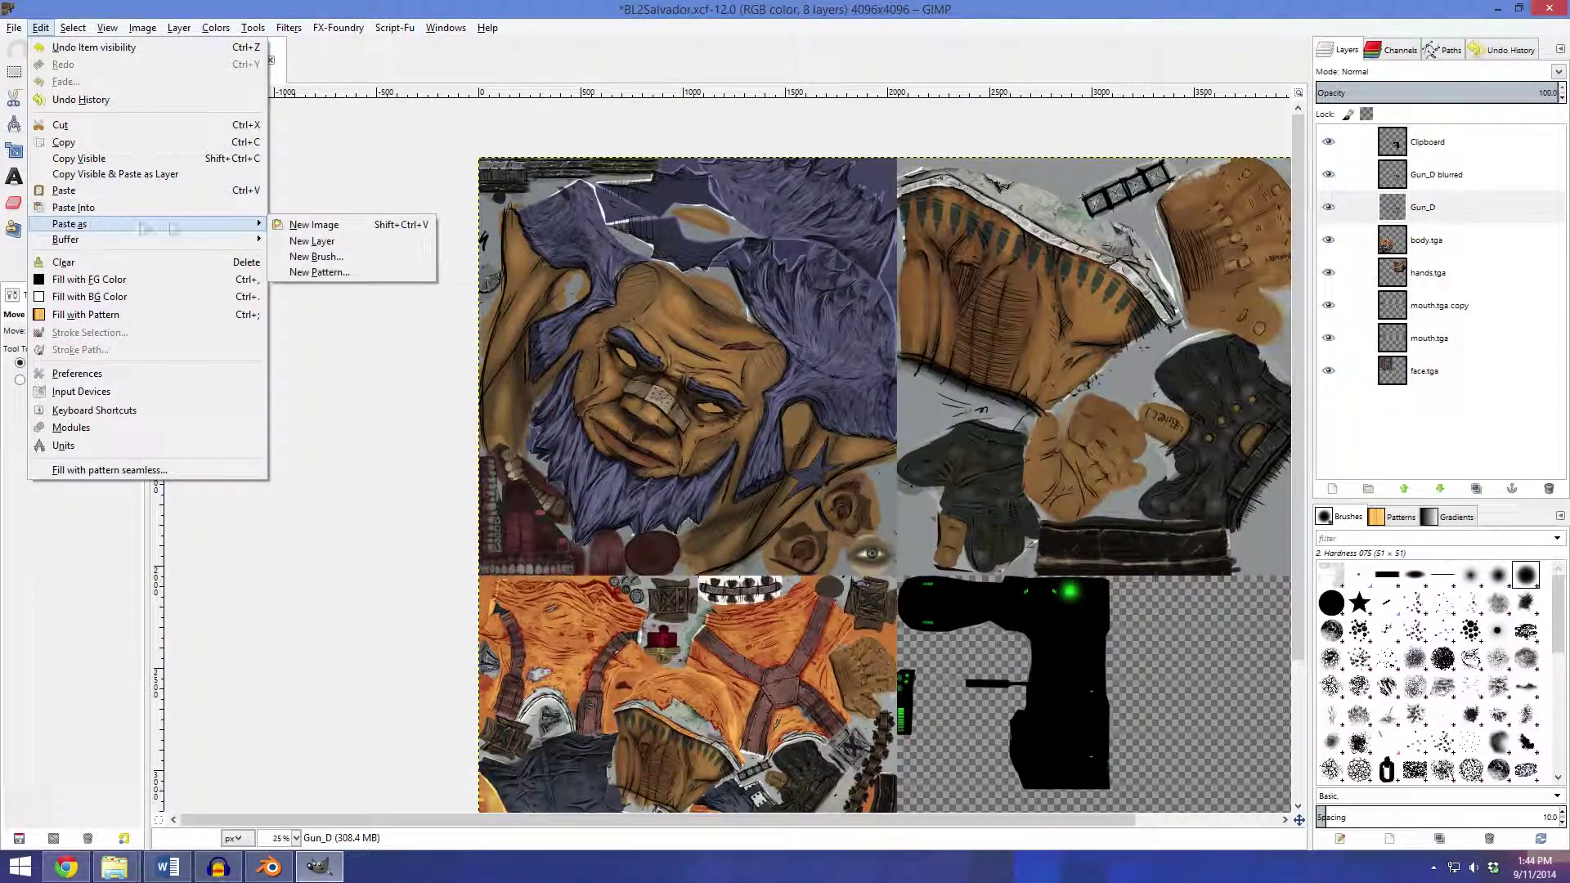
{"action": "left_click", "coordinate": [312, 241]}
Scale the pasted specular layer to a width of 1044 px with its aspect ratio kept
{"action": "left_click", "coordinate": [14, 149]}
{"action": "left_click", "coordinate": [610, 250]}
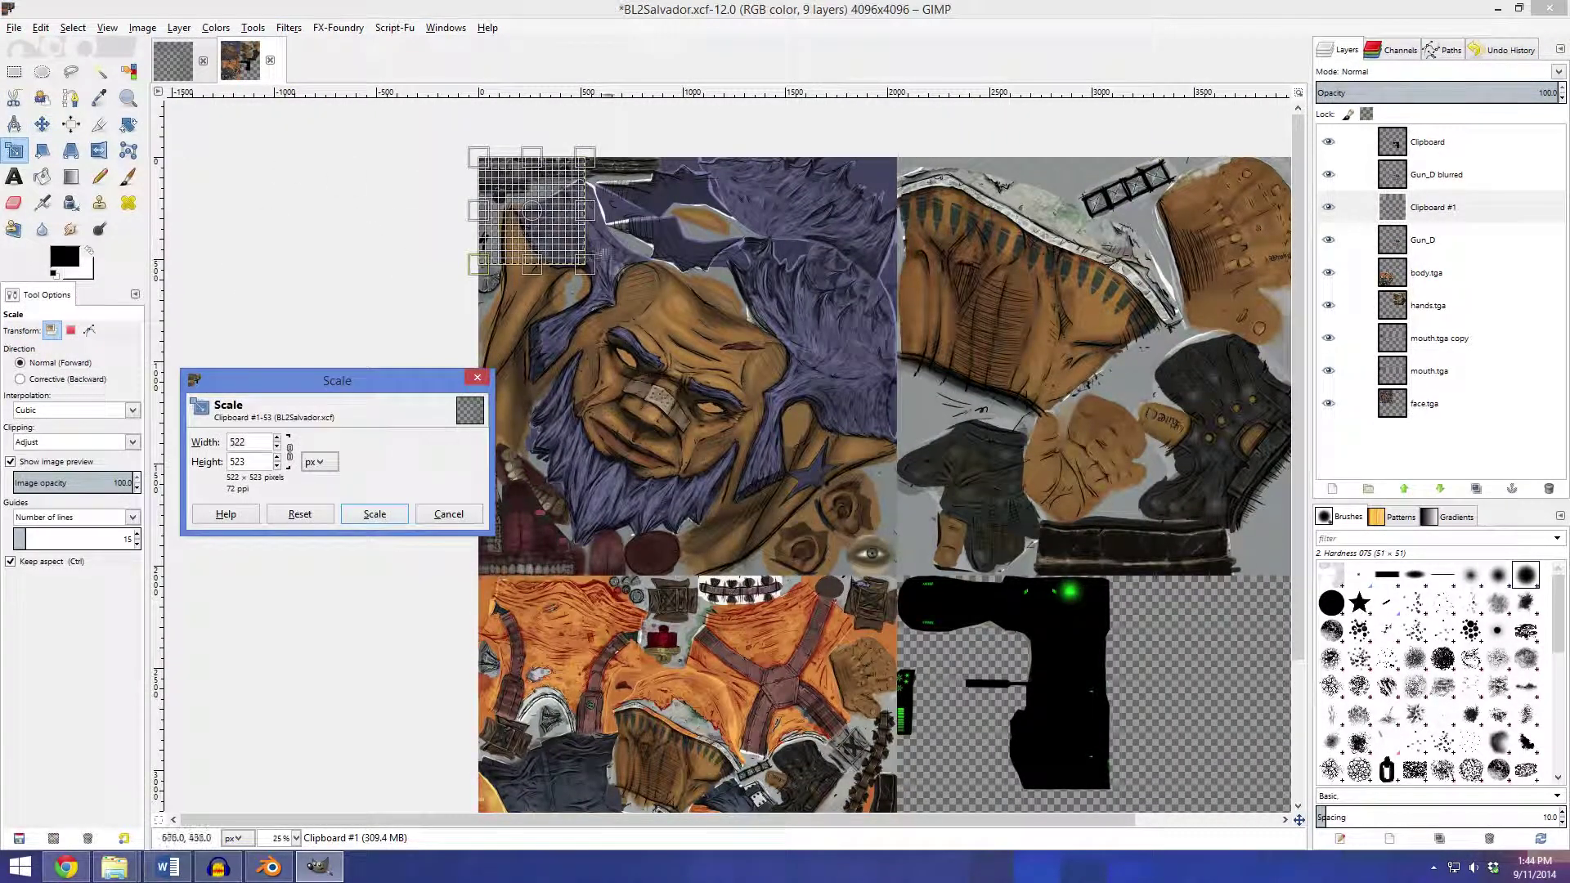
{"action": "left_click_drag", "start_coordinate": [598, 254], "coordinate": [651, 306]}
{"action": "type", "text": "1044"}
{"action": "key", "text": "Return"}
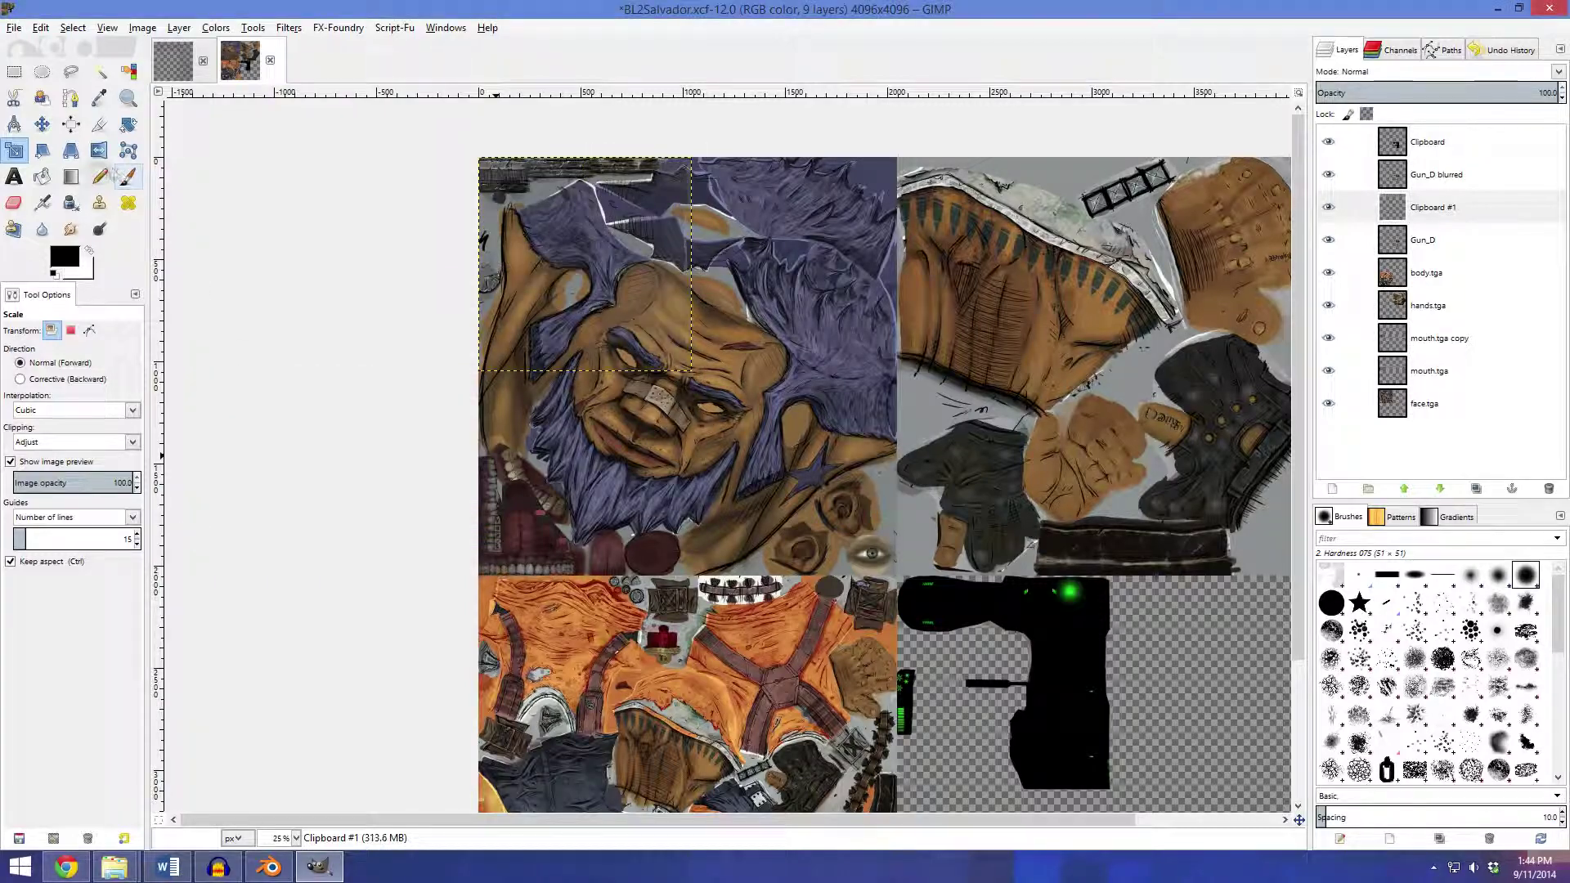
Move the active specular layer into the upper-left corner of the lower-right quadrant, matching the glow layer's position
{"action": "key", "text": "m"}
{"action": "left_click", "coordinate": [72, 381]}
{"action": "left_click_drag", "start_coordinate": [622, 294], "coordinate": [703, 370]}
{"action": "left_click_drag", "start_coordinate": [703, 370], "coordinate": [879, 510]}
{"action": "scroll", "coordinate": [878, 510], "scroll_direction": "up", "scroll_amount": 2}
{"action": "left_click_drag", "start_coordinate": [878, 510], "coordinate": [563, 309]}
{"action": "scroll", "coordinate": [883, 561], "scroll_direction": "up", "scroll_amount": 8}
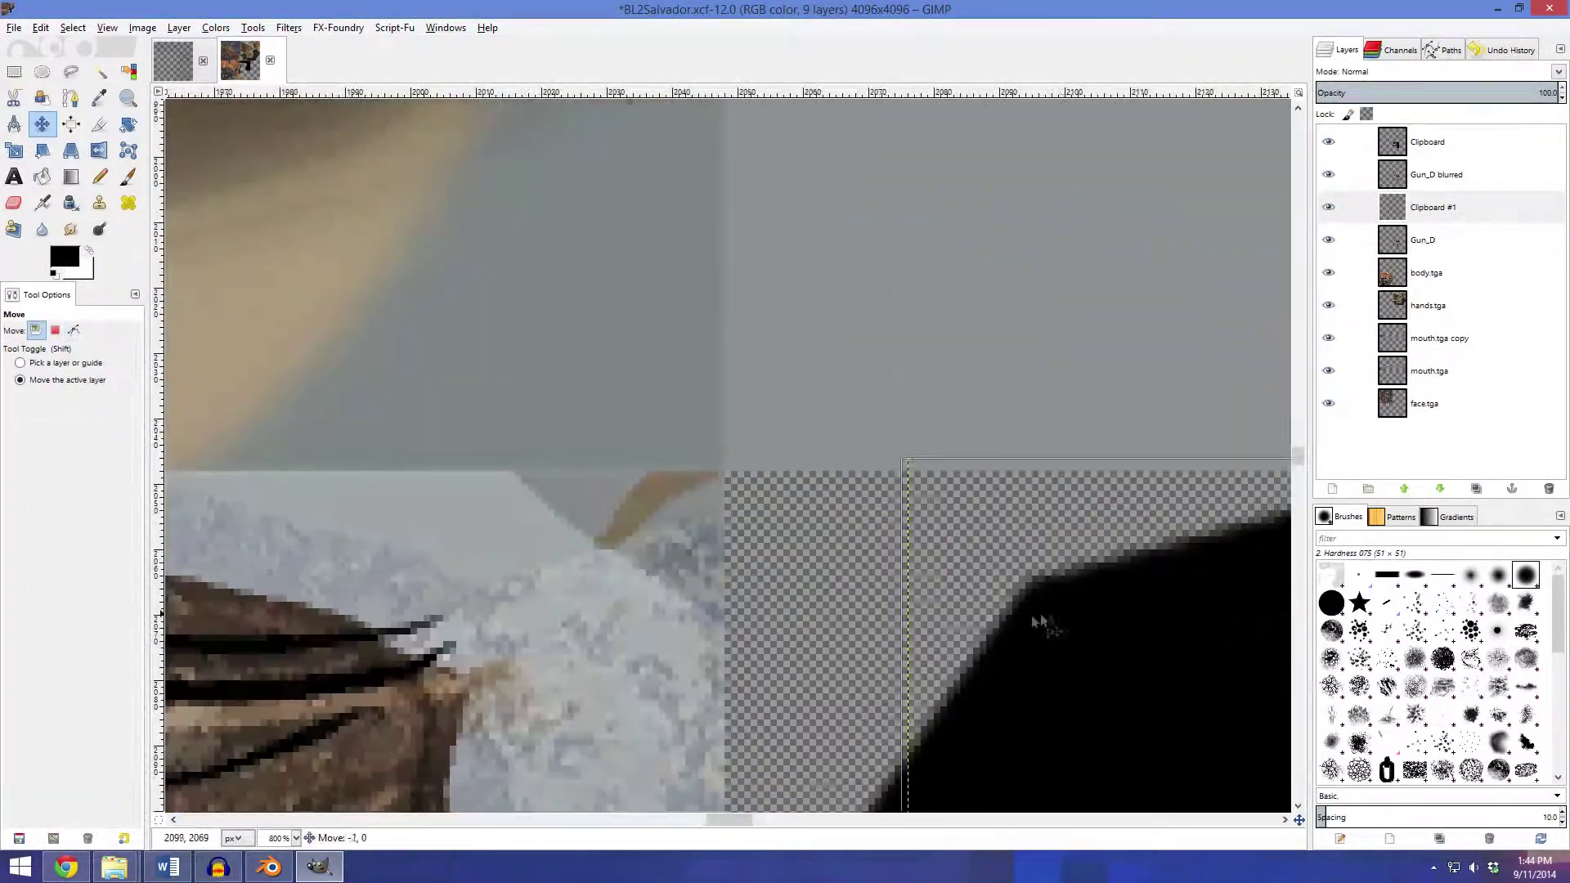
{"action": "left_click_drag", "start_coordinate": [1040, 613], "coordinate": [883, 631]}
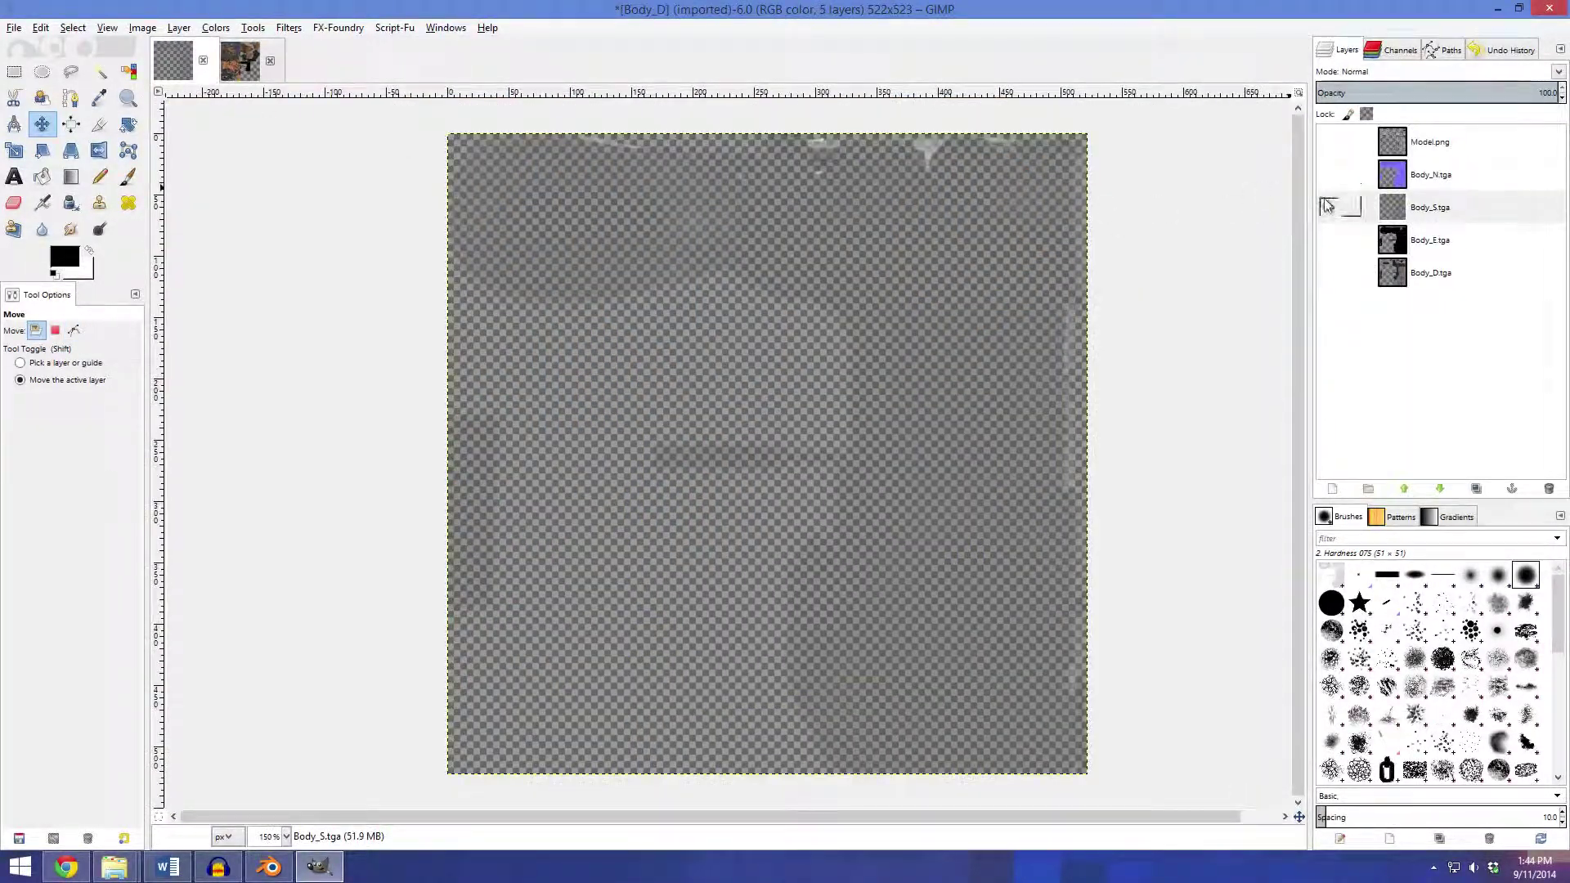
Hide Body_S.tga, show the Body_N.tga layer in the Body_D image, and copy the visible normal map
{"action": "left_click", "coordinate": [1328, 205]}
{"action": "left_click", "coordinate": [1327, 174]}
{"action": "left_click", "coordinate": [1452, 176]}
{"action": "left_click", "coordinate": [40, 27]}
{"action": "left_click", "coordinate": [82, 159]}
Paste the copied normal map into the BL2Salvador.xcf image as a new layer
{"action": "left_click", "coordinate": [239, 60]}
{"action": "left_click", "coordinate": [40, 27]}
{"action": "left_click", "coordinate": [120, 198]}
{"action": "key", "text": "minus"}
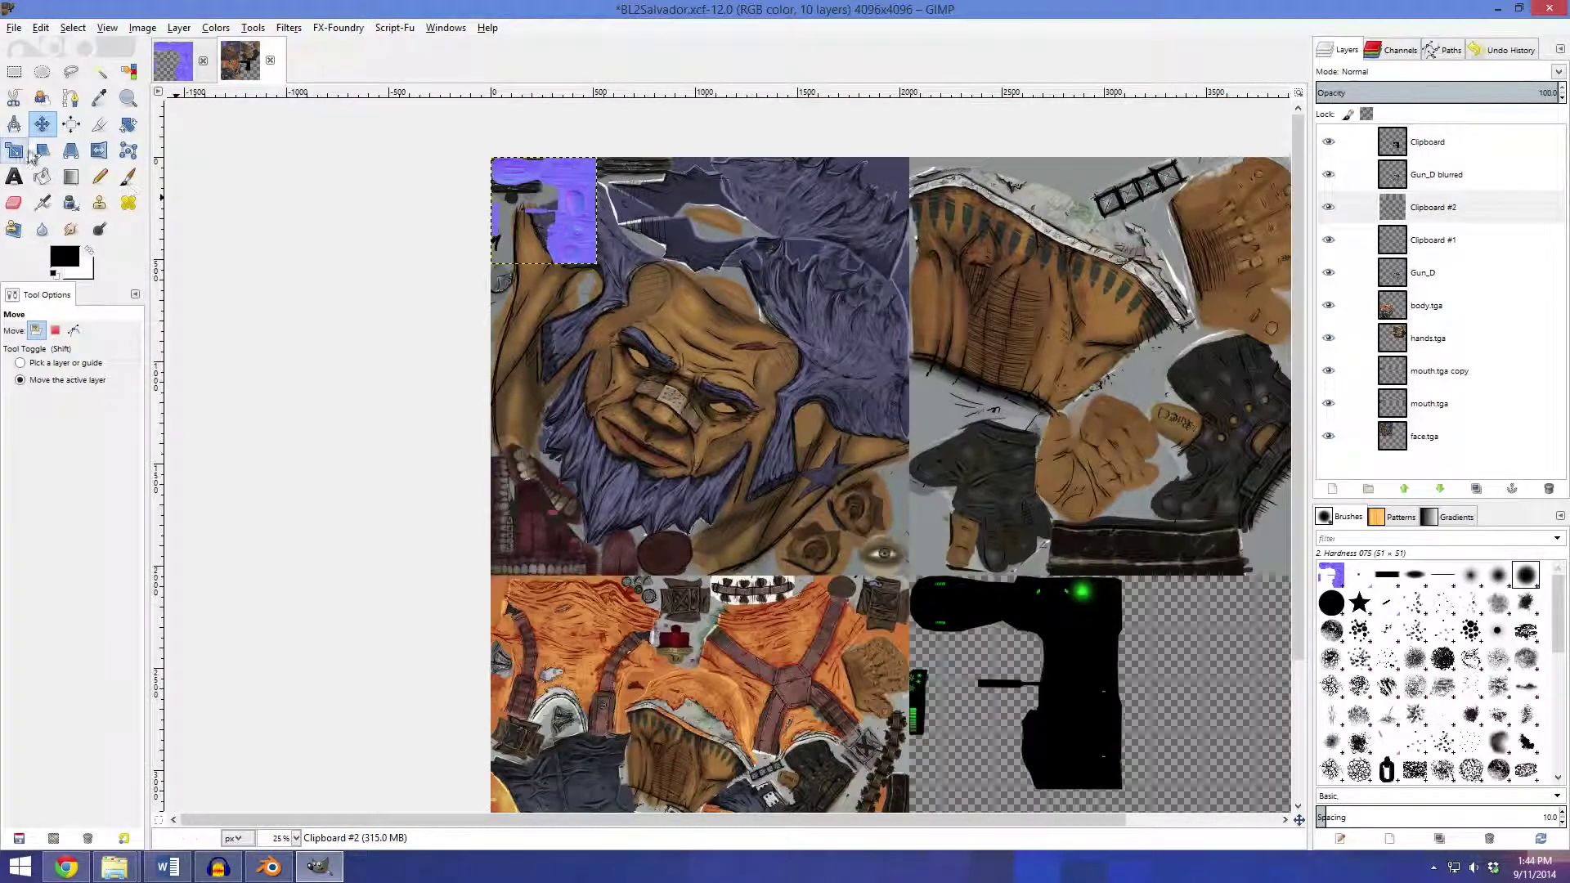
Scale the pasted normal map layer to a width of 1044 px with its aspect ratio kept
{"action": "key", "text": "shift+s"}
{"action": "left_click", "coordinate": [631, 291]}
{"action": "left_click_drag", "start_coordinate": [616, 279], "coordinate": [642, 309]}
{"action": "double_click", "coordinate": [245, 442]}
{"action": "type", "text": "1044"}
{"action": "key", "text": "Tab"}
{"action": "left_click", "coordinate": [363, 512]}
Put the normal map layer on top of the stack and align it with the upper-left corner of the lower-right quadrant
{"action": "key", "text": "m"}
{"action": "left_click_drag", "start_coordinate": [658, 282], "coordinate": [830, 443]}
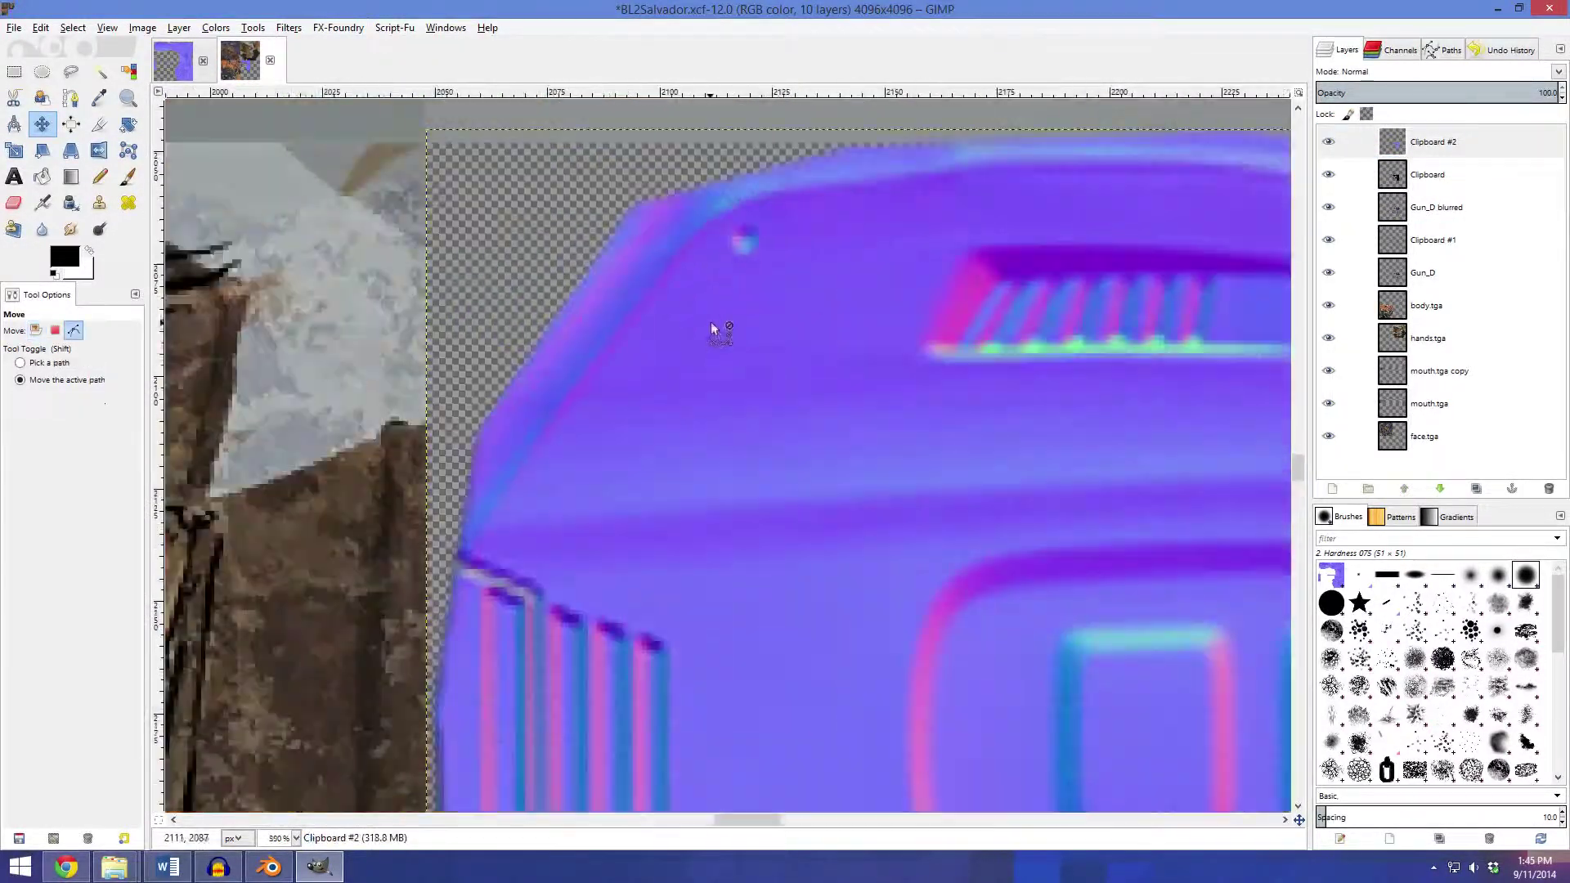
{"action": "scroll", "coordinate": [946, 459], "scroll_direction": "up", "scroll_amount": 3}
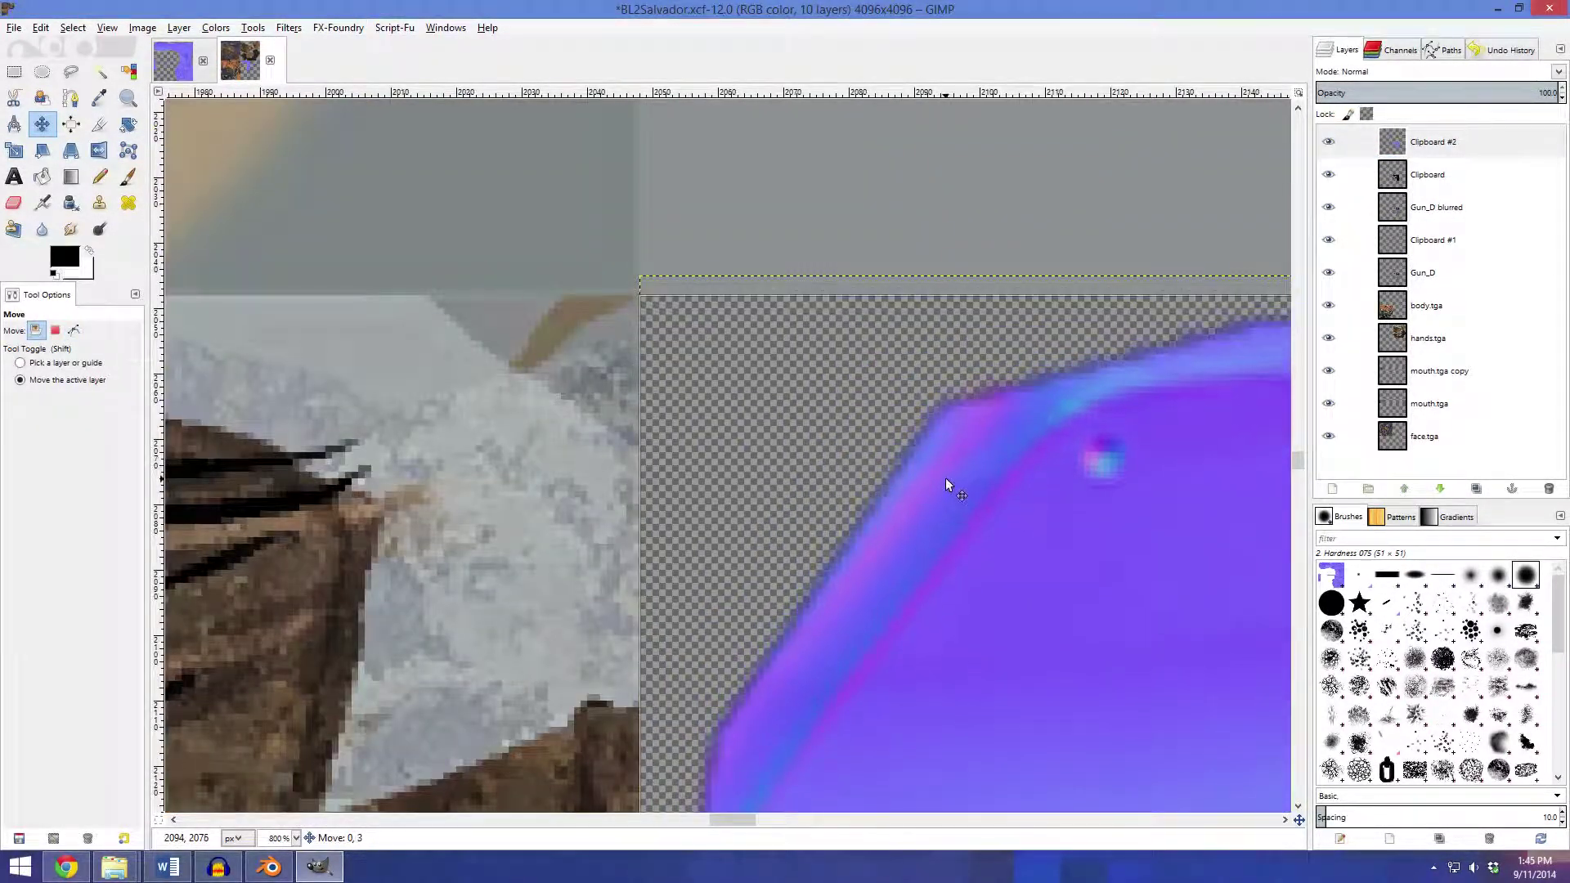
{"action": "scroll", "coordinate": [946, 427], "scroll_direction": "down", "scroll_amount": 8}
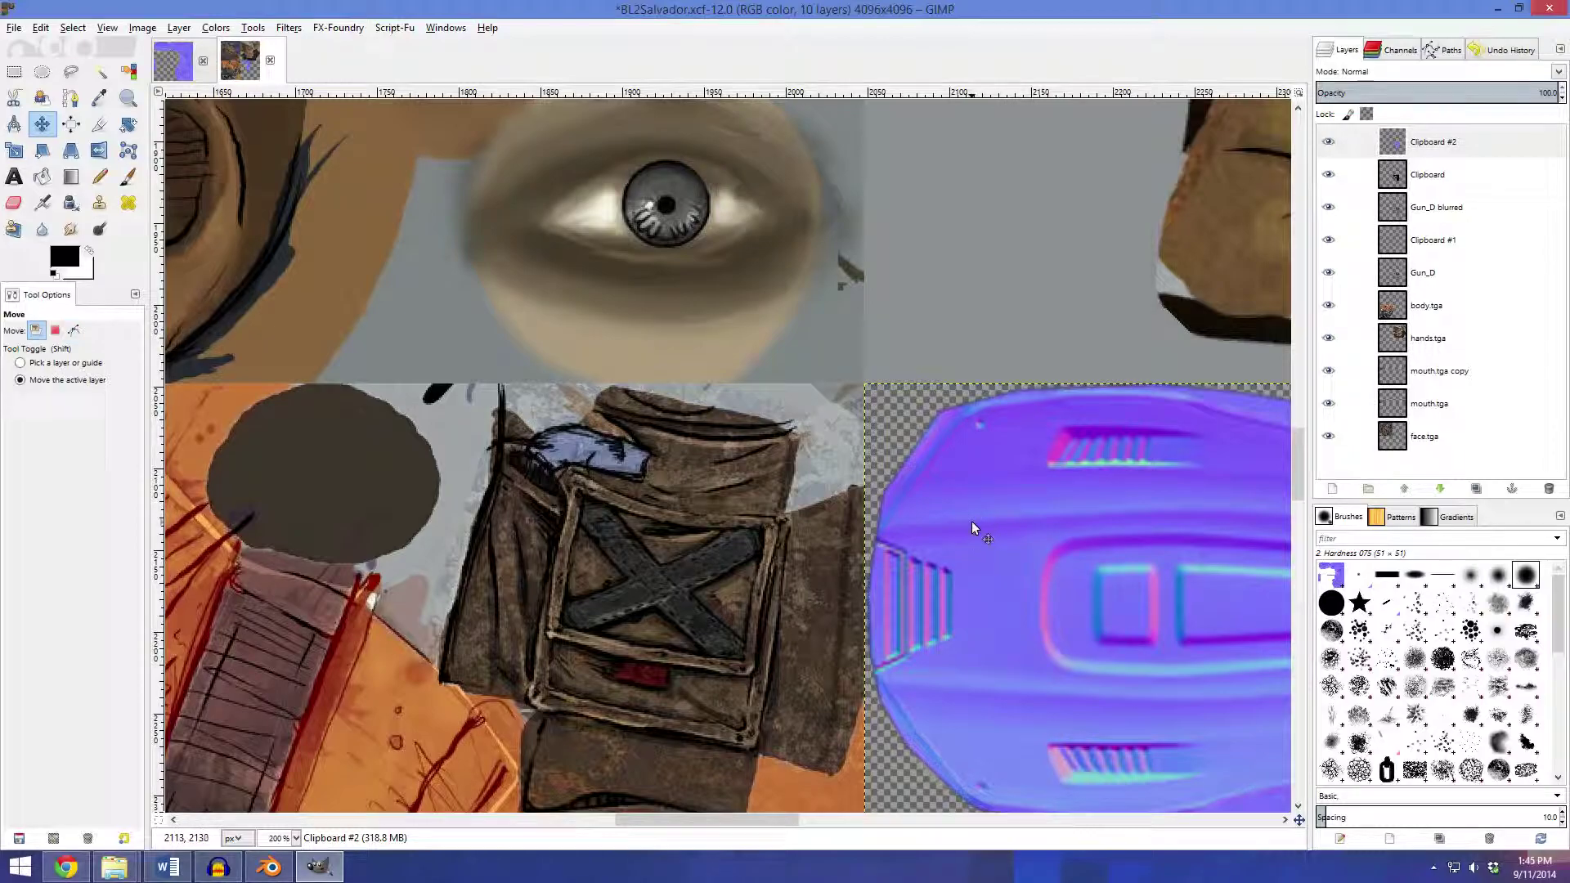
{"action": "scroll", "coordinate": [852, 397], "scroll_direction": "down", "scroll_amount": 2}
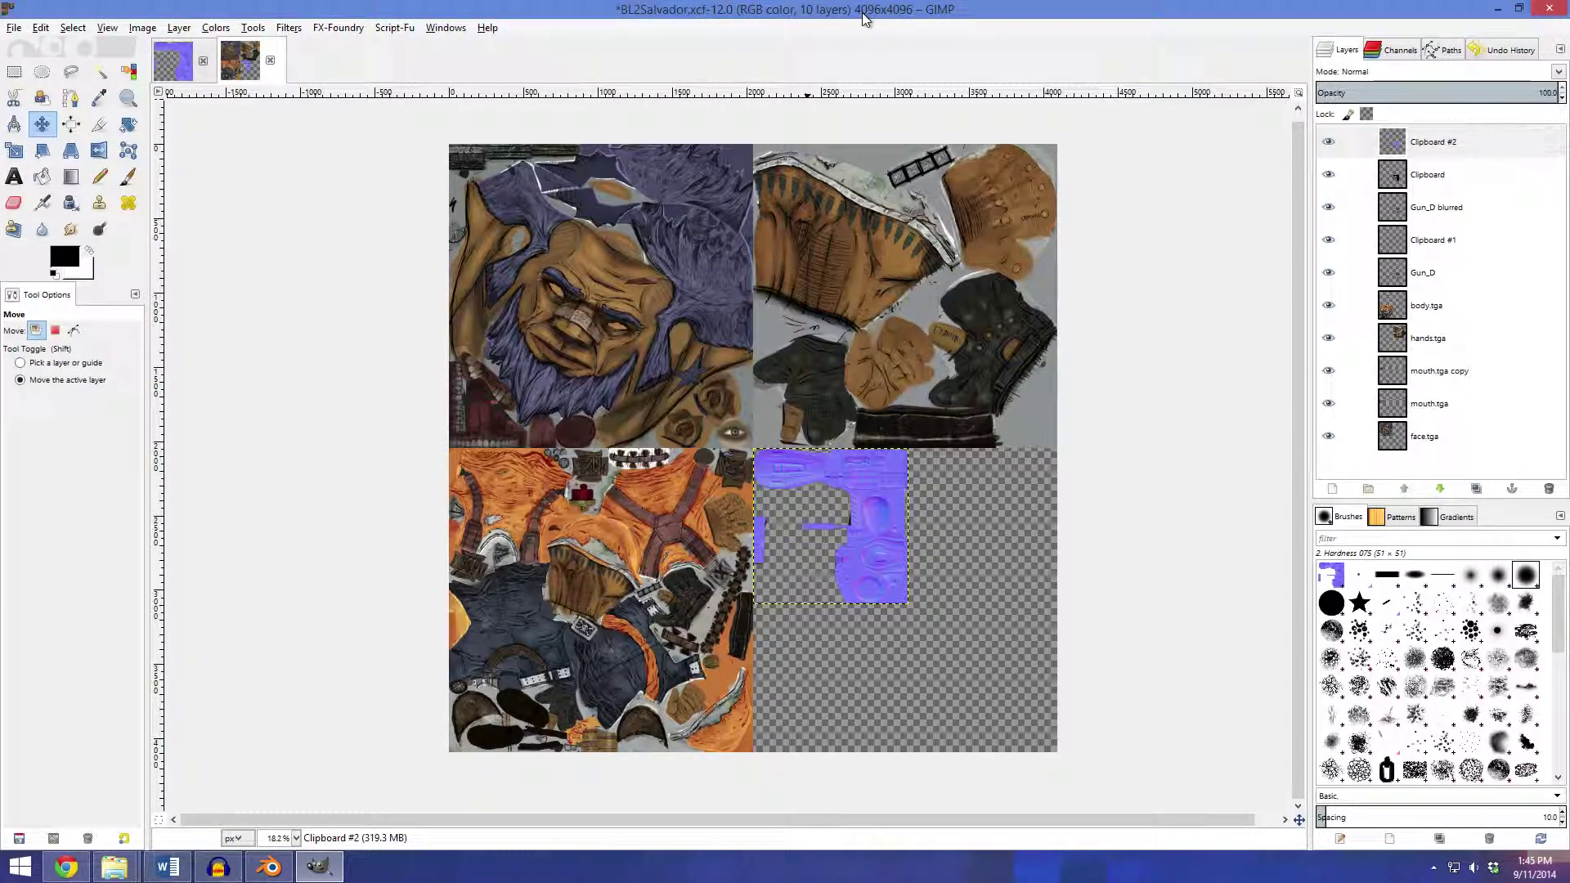
Inspect how the normal map covers the gun layers beneath it, up close and across the whole texture
{"action": "scroll", "coordinate": [921, 586], "scroll_direction": "up", "scroll_amount": 6}
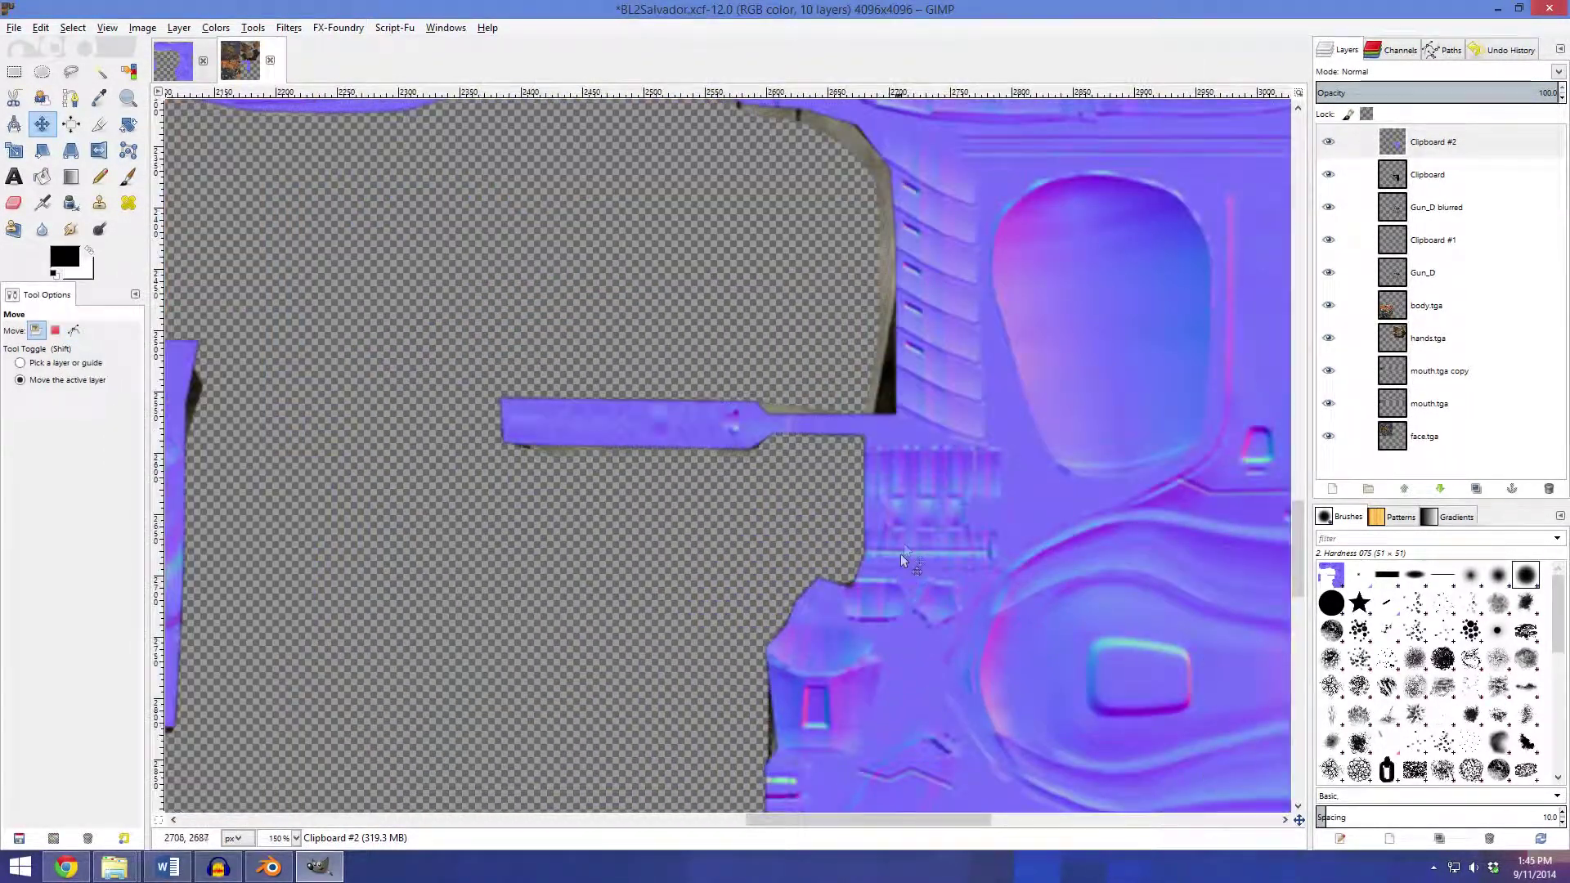
{"action": "scroll", "coordinate": [888, 414], "scroll_direction": "down", "scroll_amount": 2}
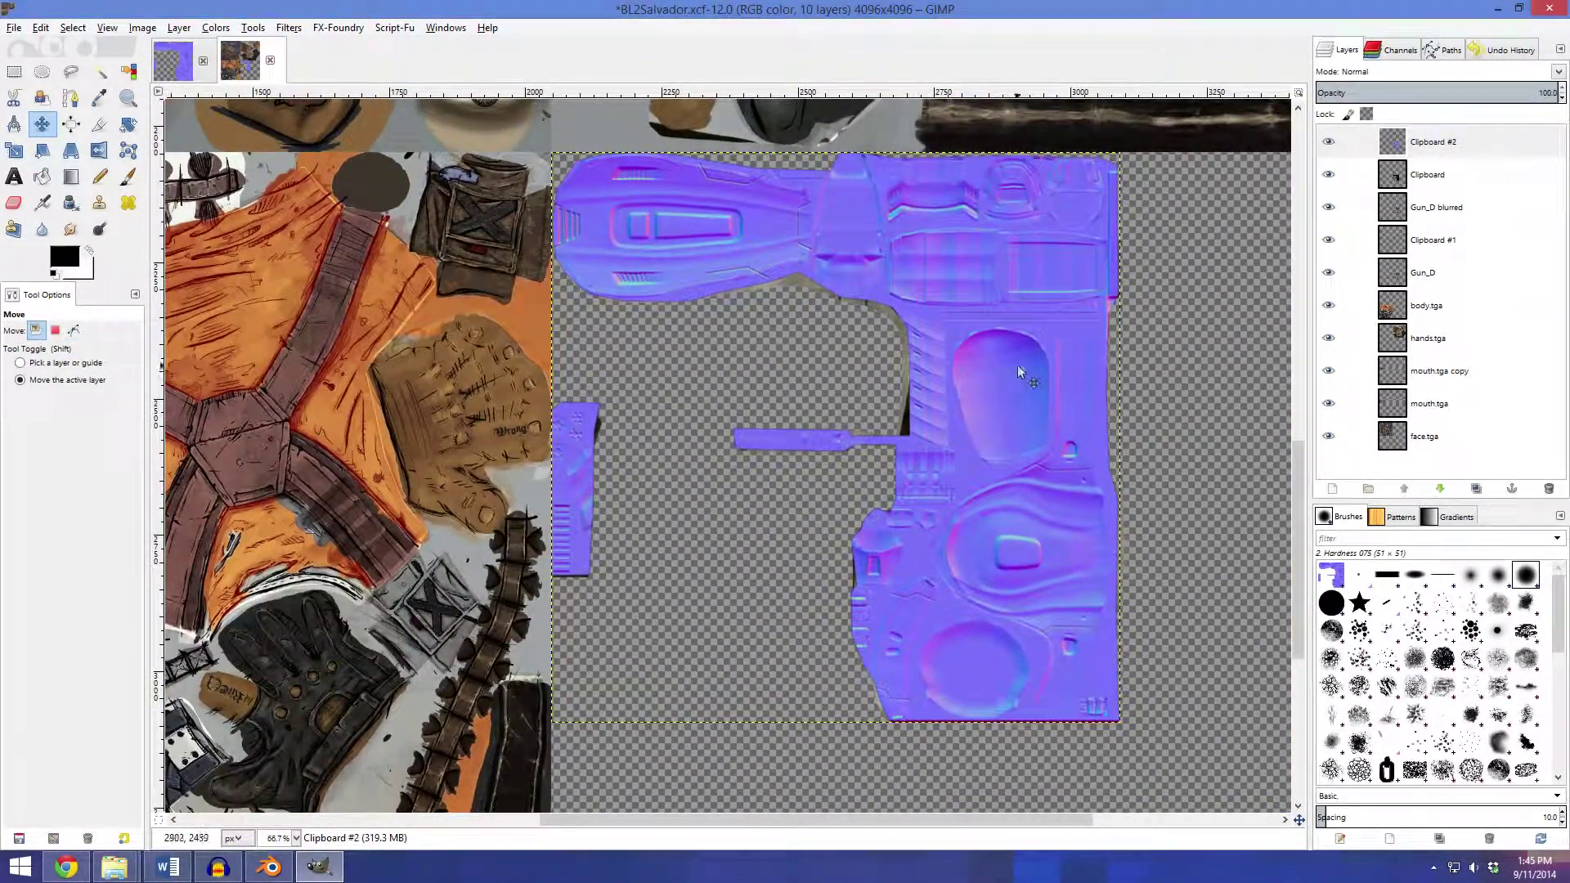
{"action": "scroll", "coordinate": [999, 366], "scroll_direction": "down", "scroll_amount": 1}
{"action": "key", "text": "m"}
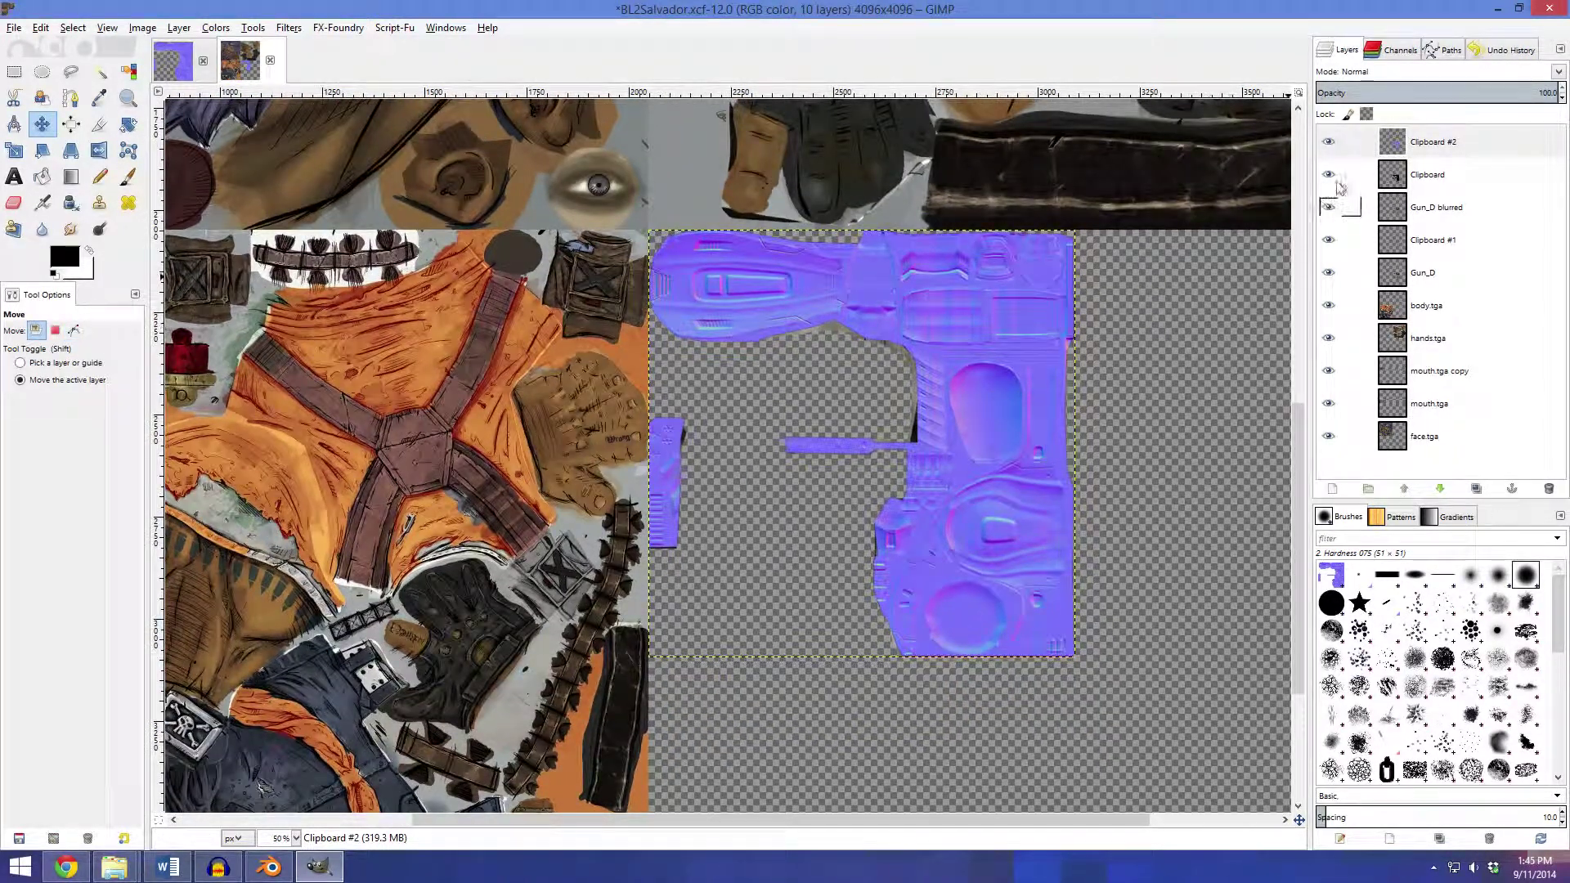
{"action": "left_click", "coordinate": [1328, 144]}
{"action": "scroll", "coordinate": [853, 487], "scroll_direction": "down", "scroll_amount": 2}
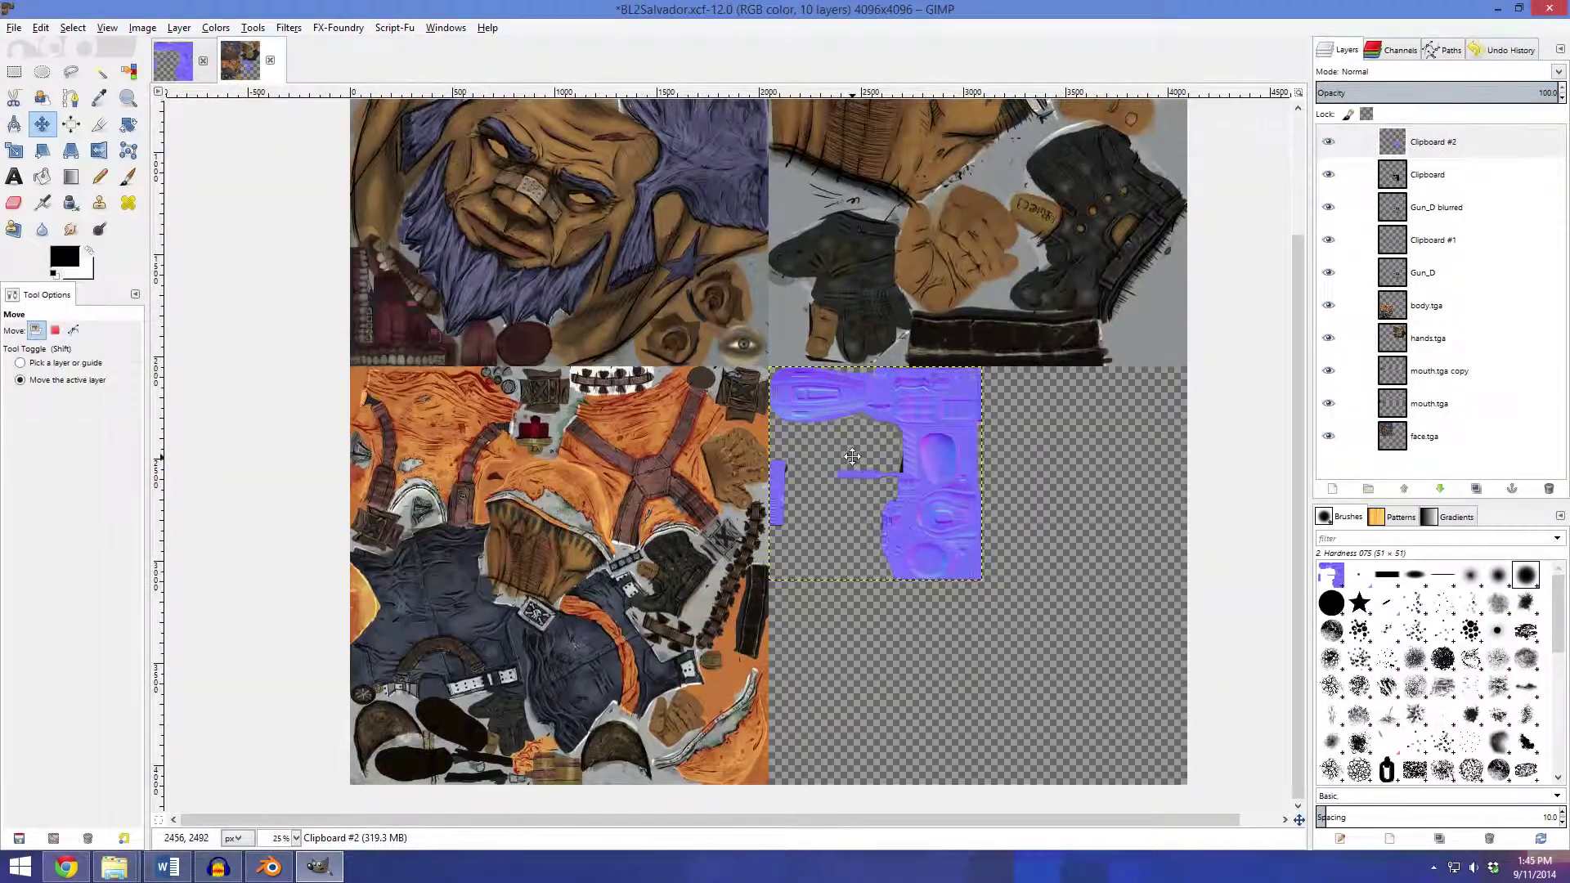
{"action": "scroll", "coordinate": [851, 462], "scroll_direction": "down", "scroll_amount": 1}
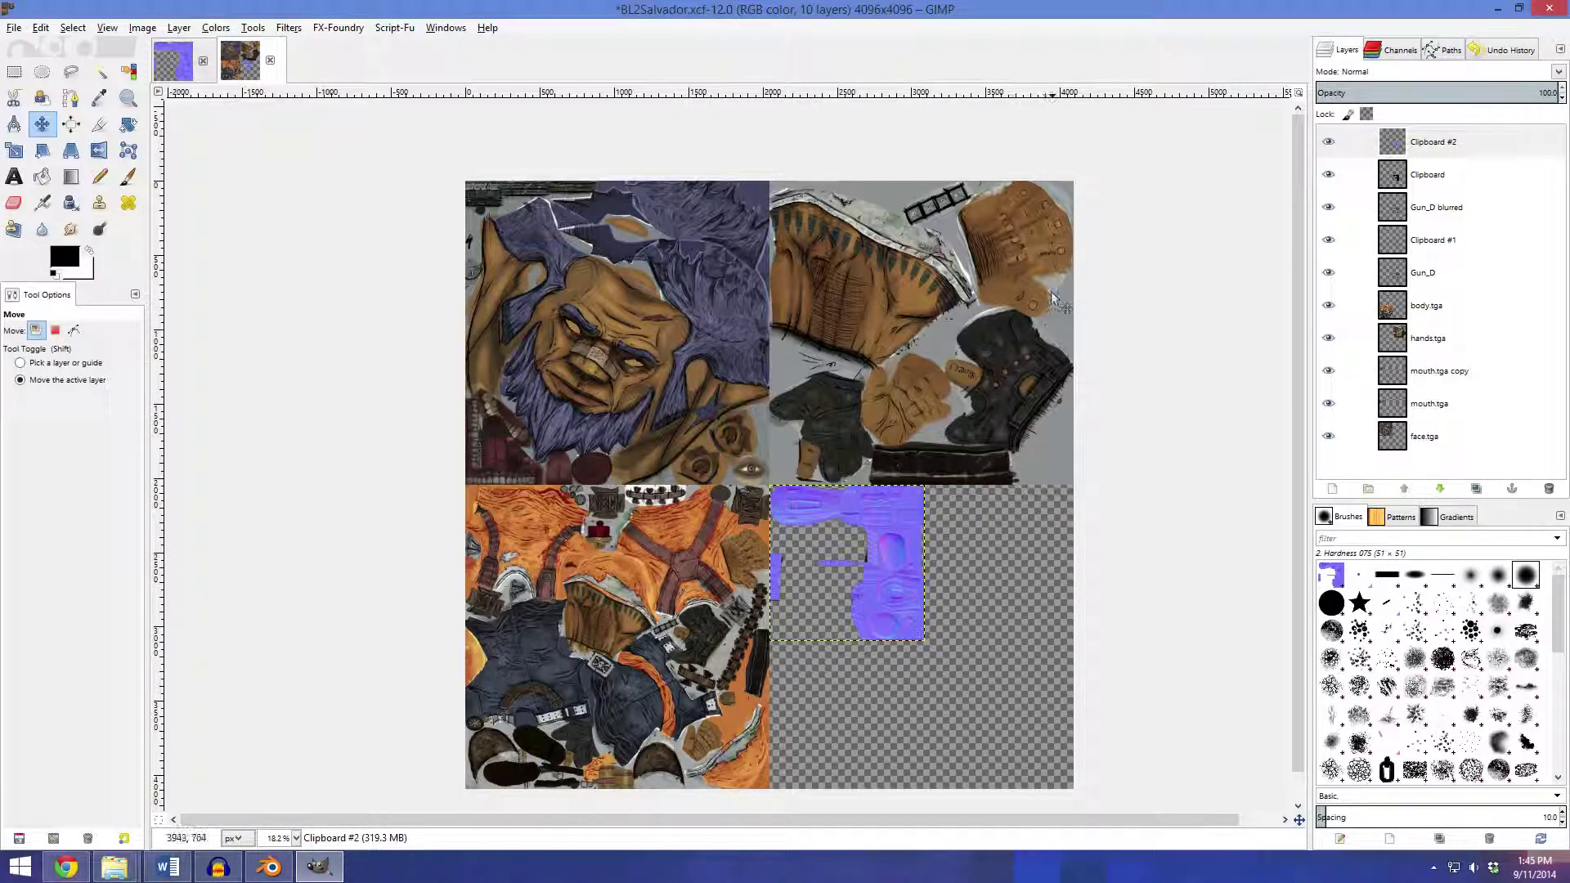
Hide all five gun layers, from Clipboard #2 down to Gun_D, leaving only Salvador's texture layers visible
{"action": "left_click", "coordinate": [1328, 141]}
{"action": "left_click", "coordinate": [1328, 175]}
{"action": "left_click", "coordinate": [1329, 207]}
{"action": "left_click", "coordinate": [1328, 239]}
{"action": "left_click", "coordinate": [1328, 273]}
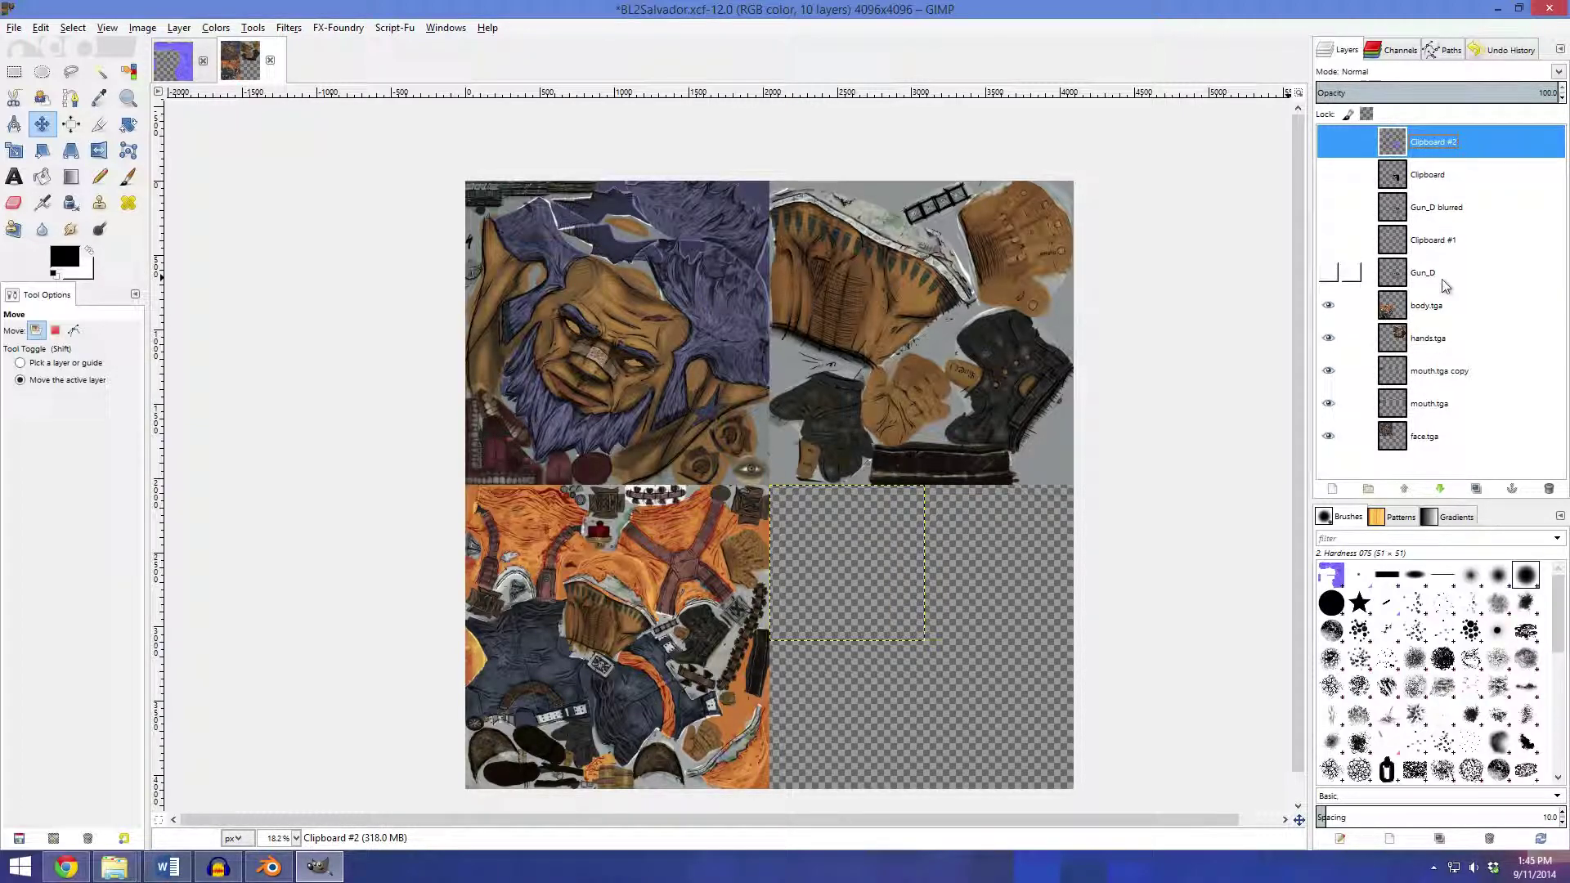
Rename the glow layer Clipboard as Gun_E
{"action": "left_click", "coordinate": [1468, 273]}
{"action": "double_click", "coordinate": [1446, 174]}
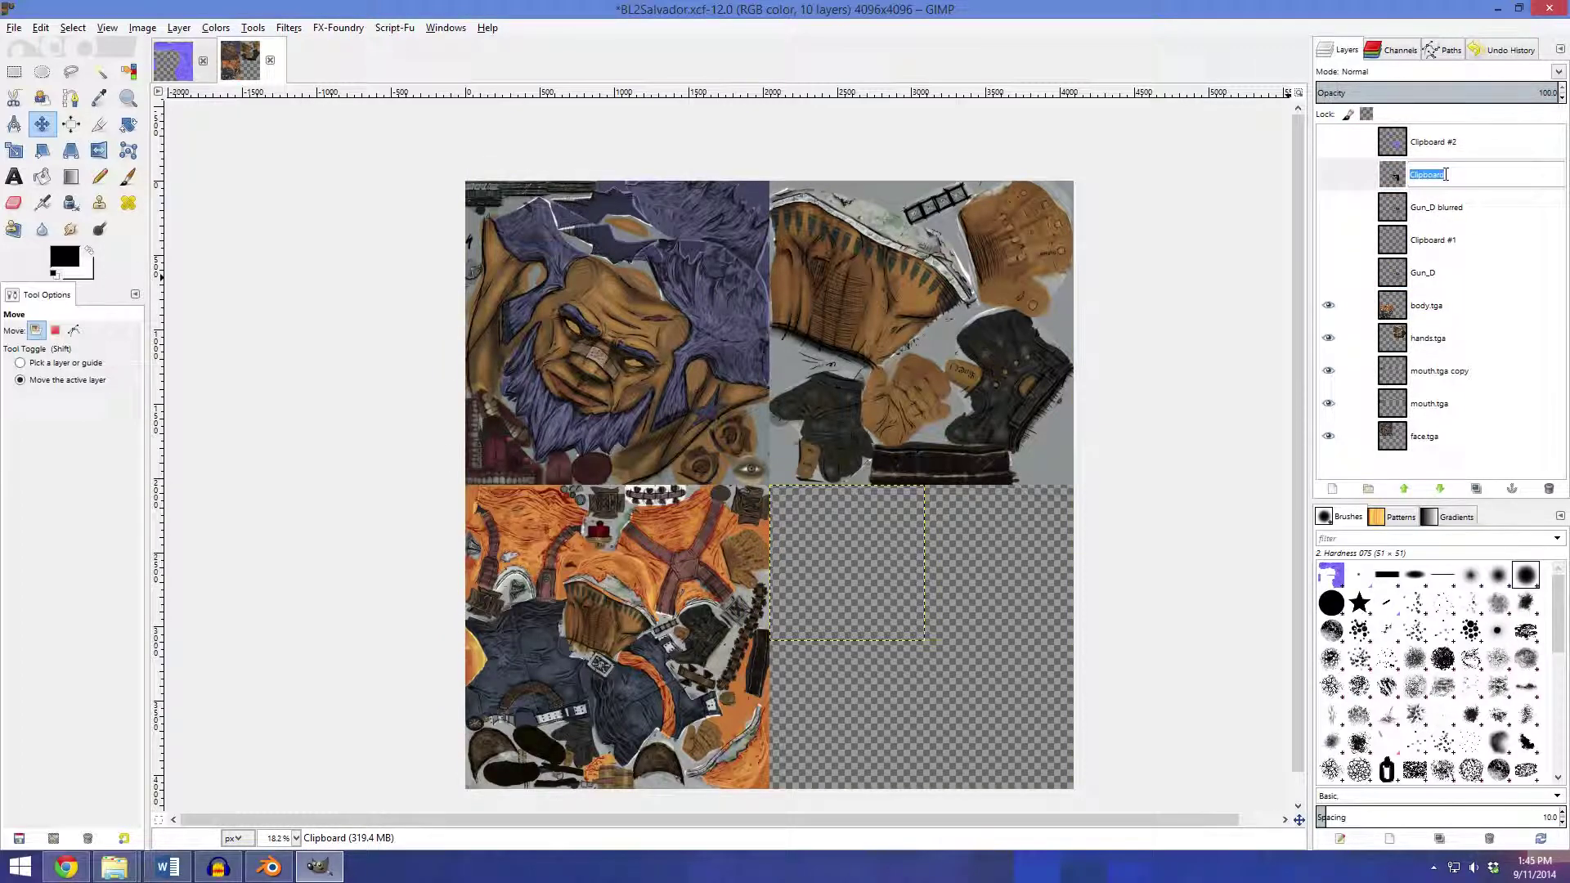
{"action": "type", "text": "E"}
{"action": "key", "text": "Return"}
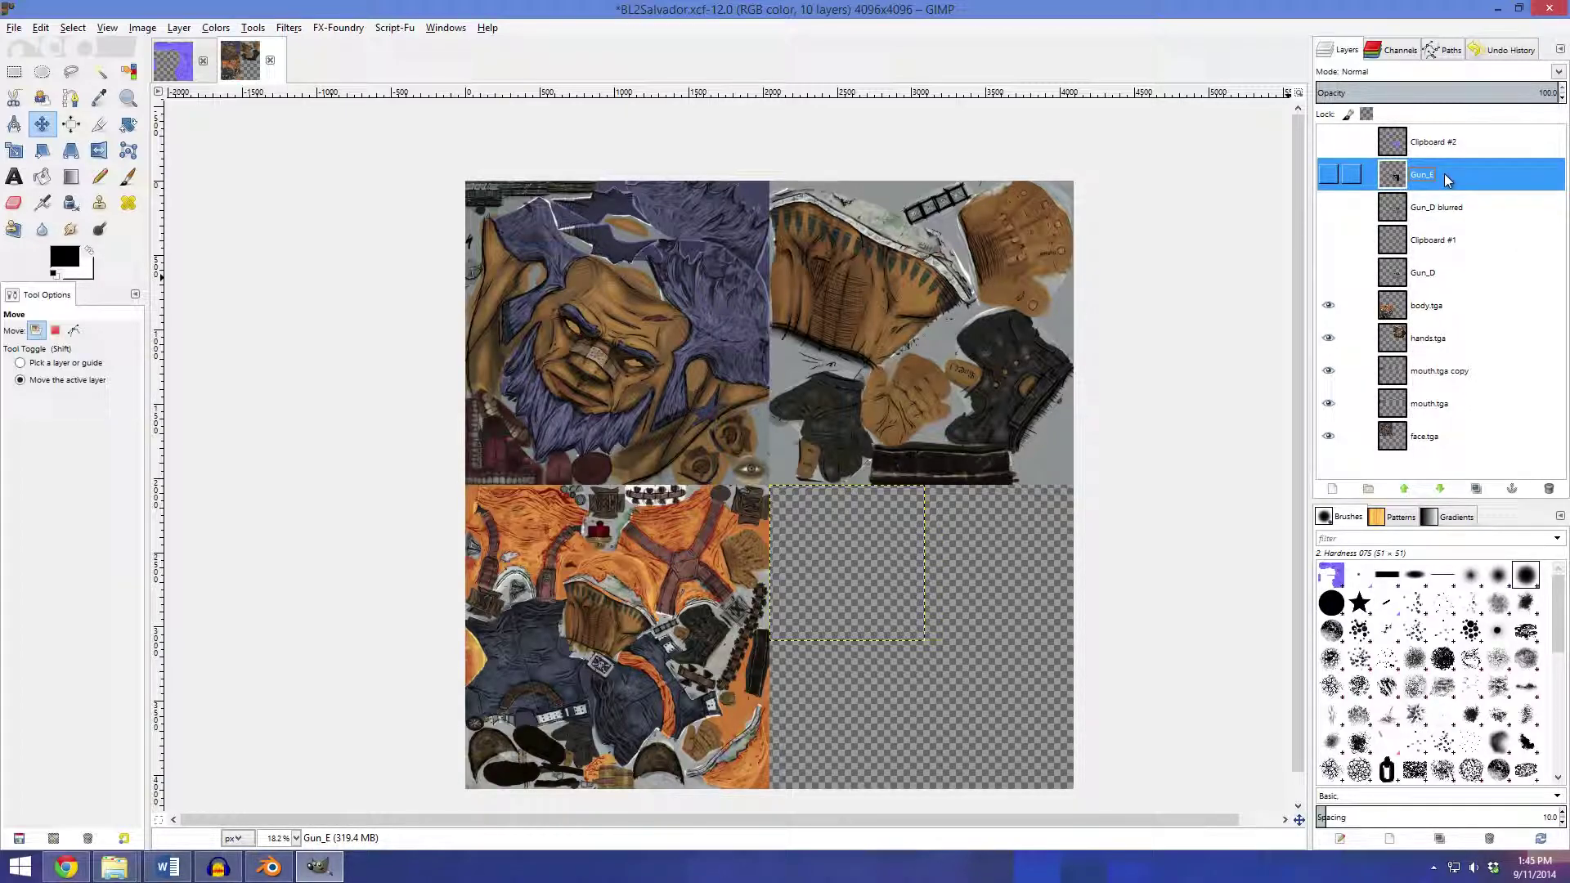
Rename the normal map layer Clipboard #2 as Gun_N
{"action": "key", "text": "Tab"}
{"action": "double_click", "coordinate": [1453, 144]}
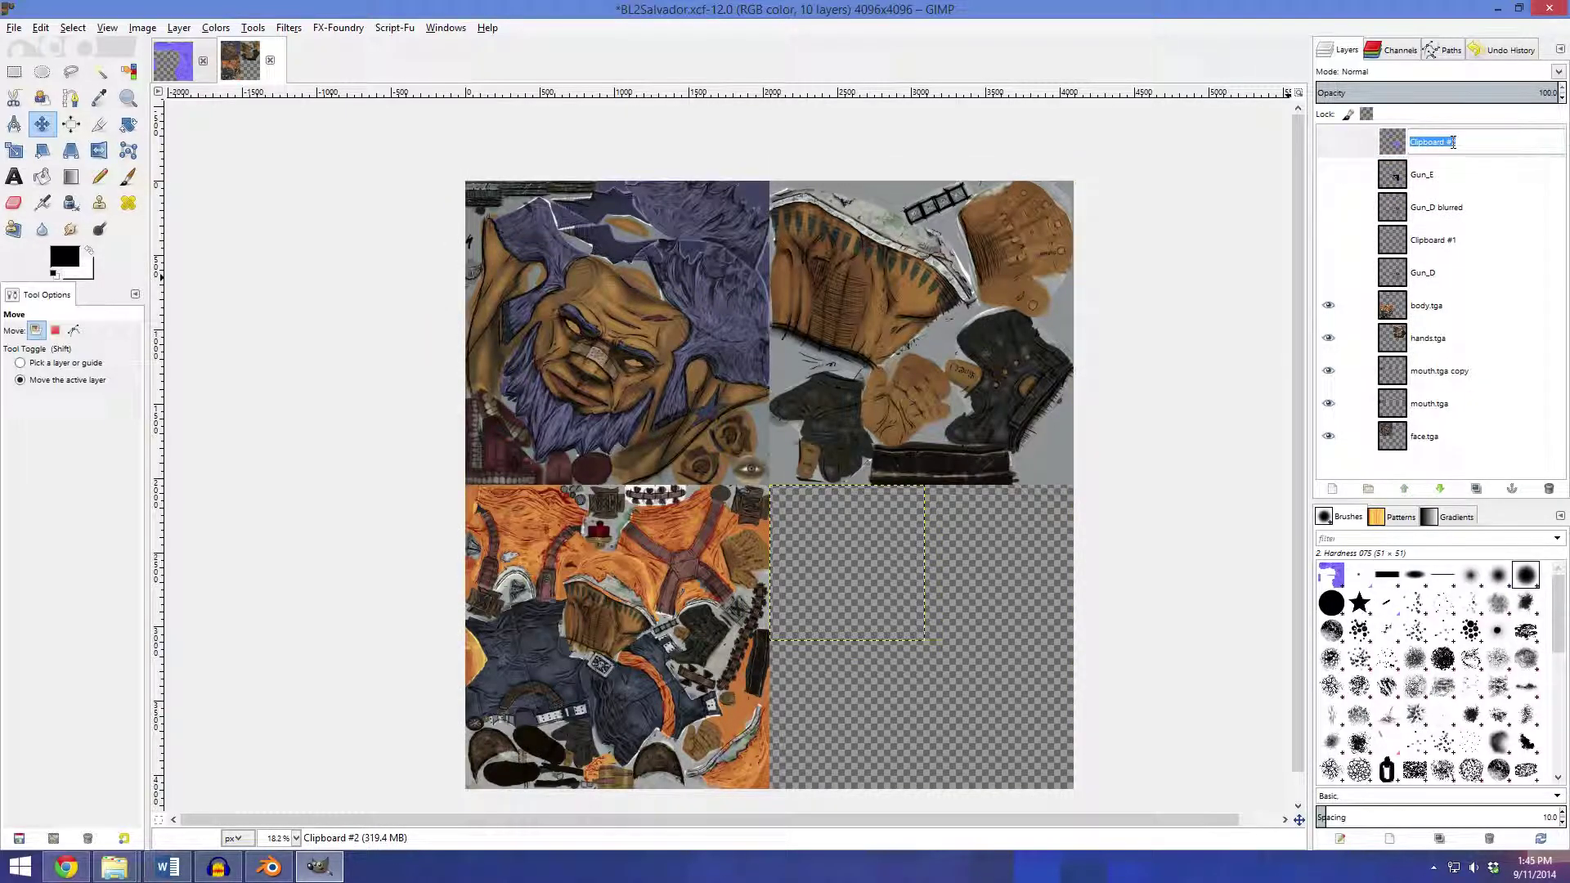
{"action": "type", "text": "Gun_N"}
{"action": "key", "text": "Return"}
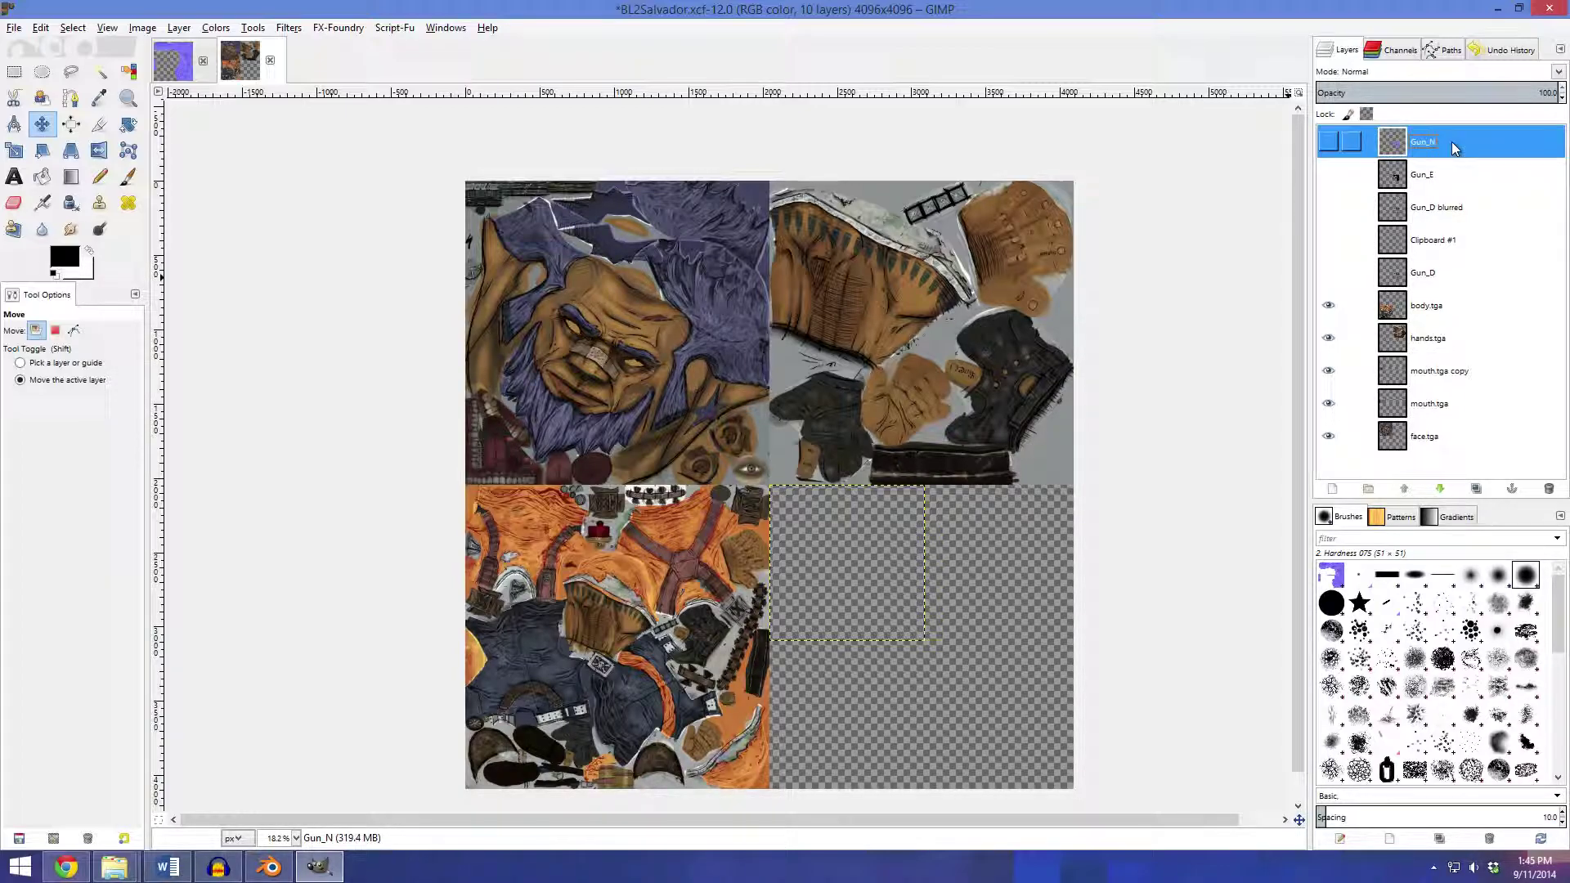
Rename the specular layer Clipboard #1 as Gun_S and place it above Gun_D blurred in the layer stack
{"action": "double_click", "coordinate": [1469, 234]}
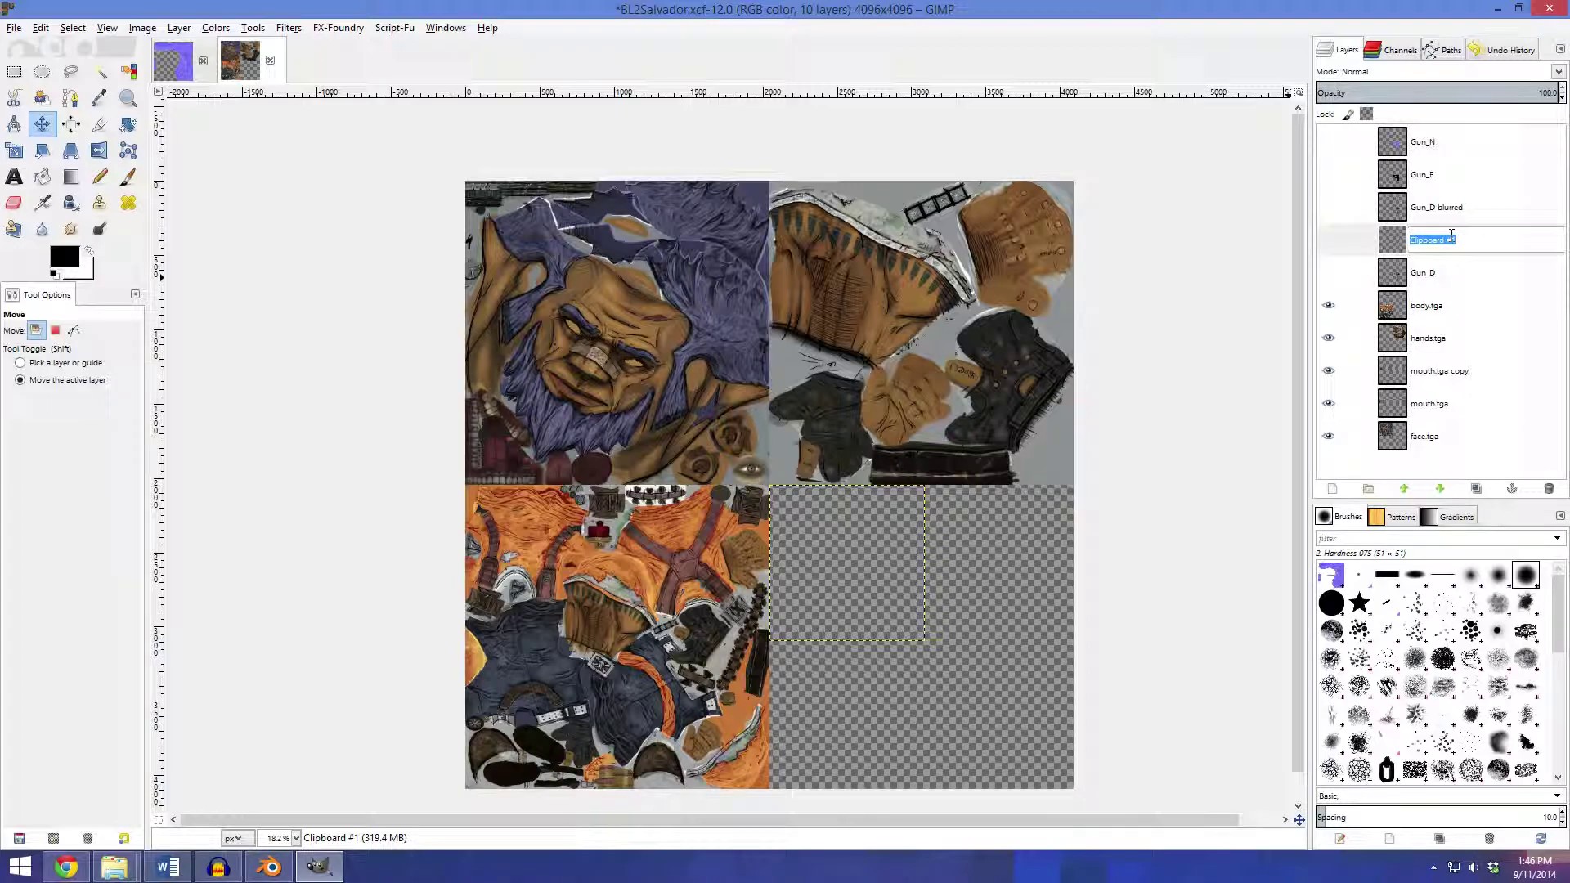
{"action": "type", "text": "Gun_S"}
{"action": "key", "text": "Return"}
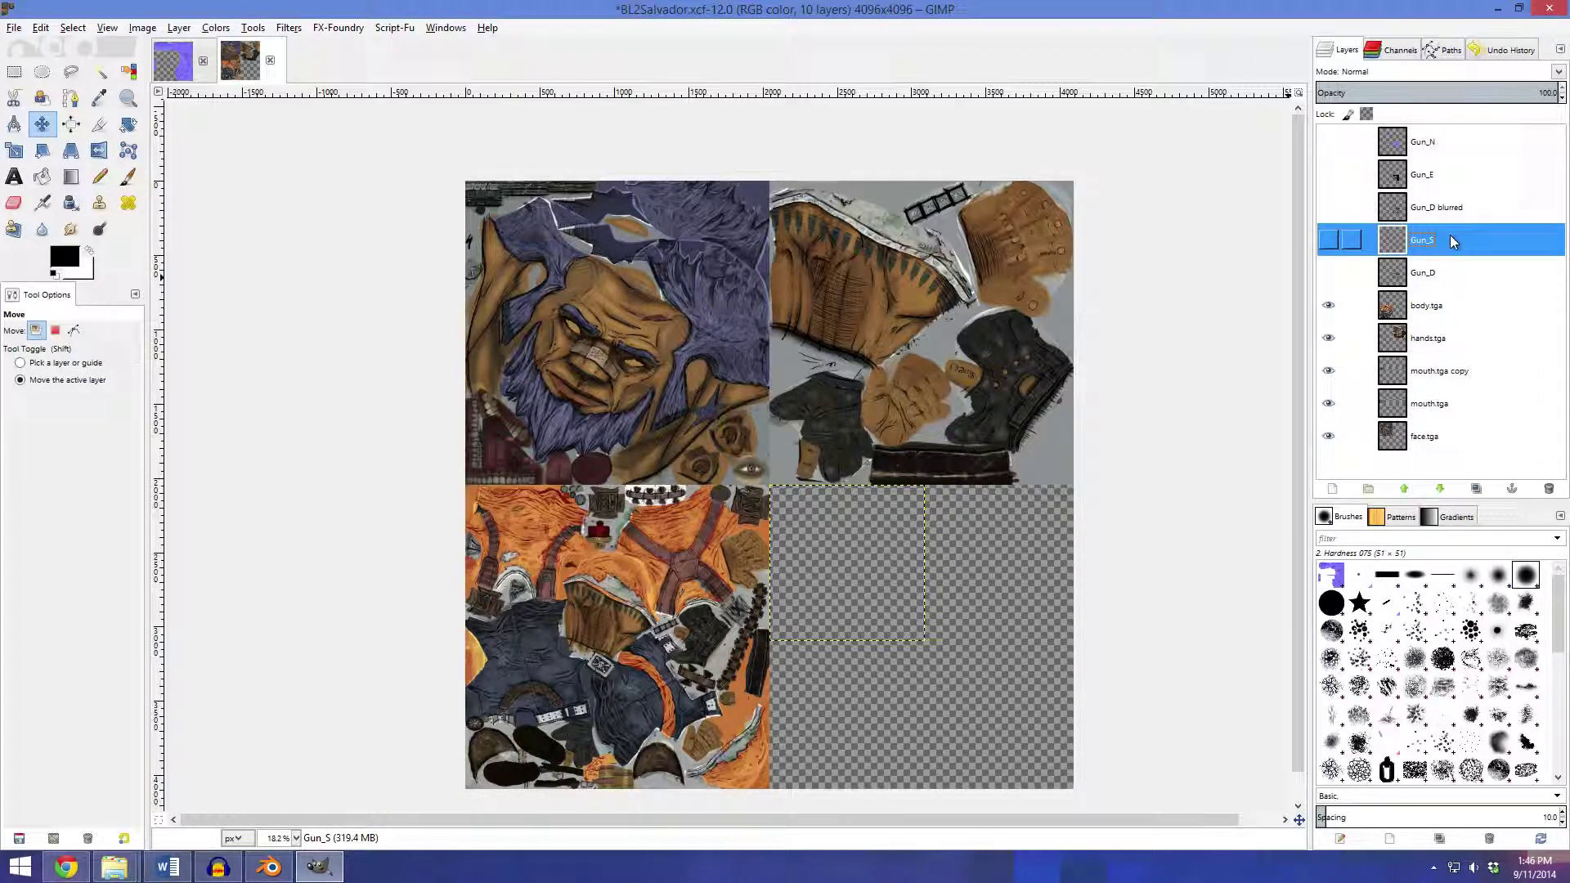
{"action": "left_click_drag", "start_coordinate": [1417, 211], "coordinate": [1419, 245]}
{"action": "left_click", "coordinate": [1417, 217]}
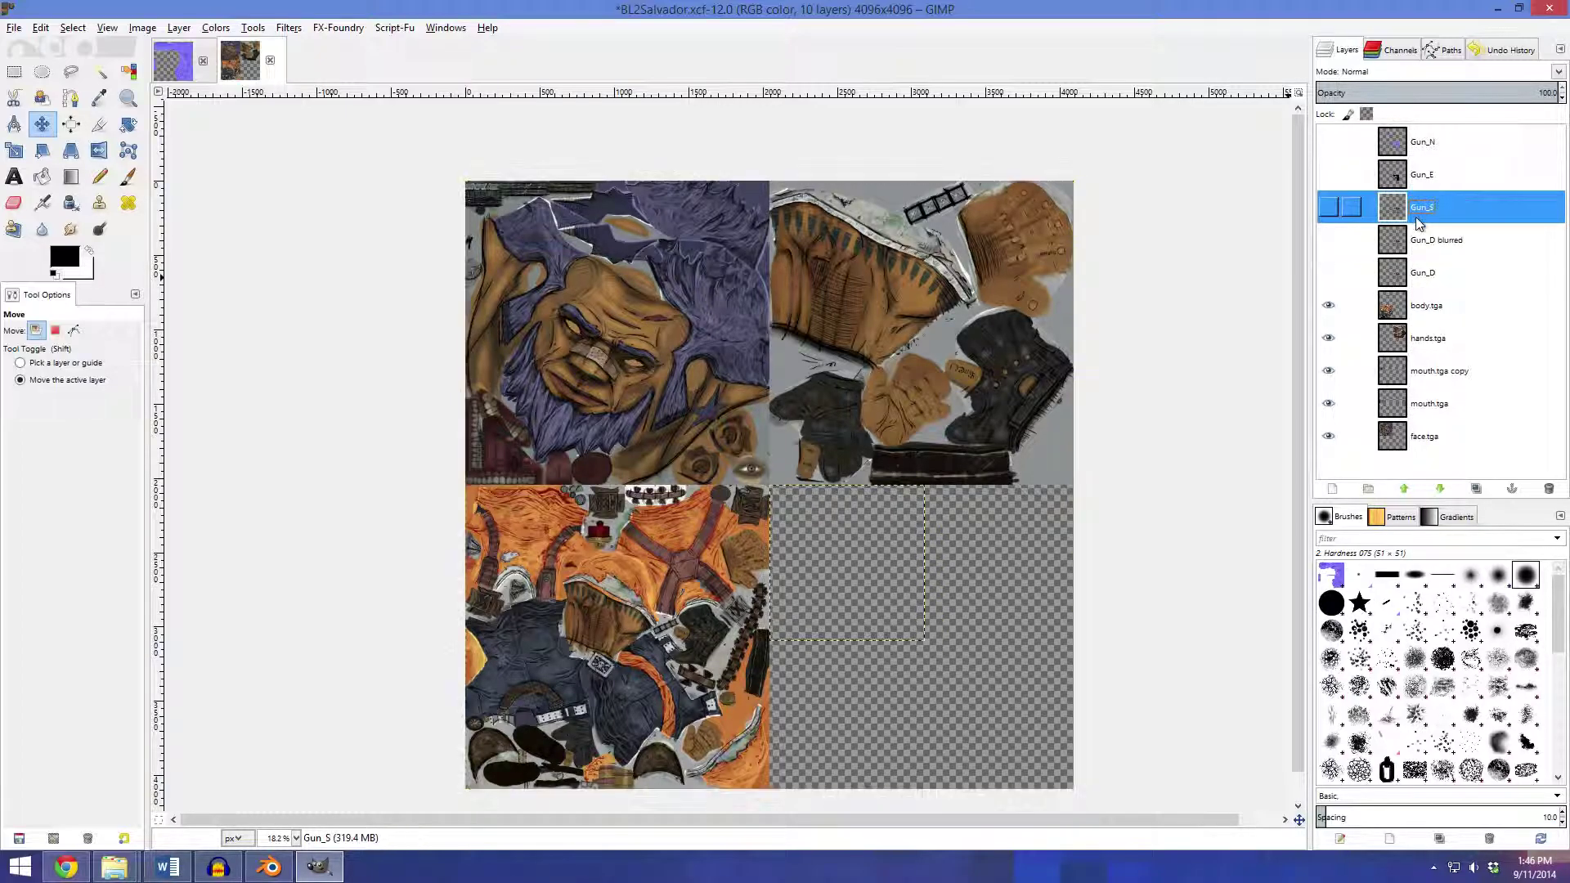